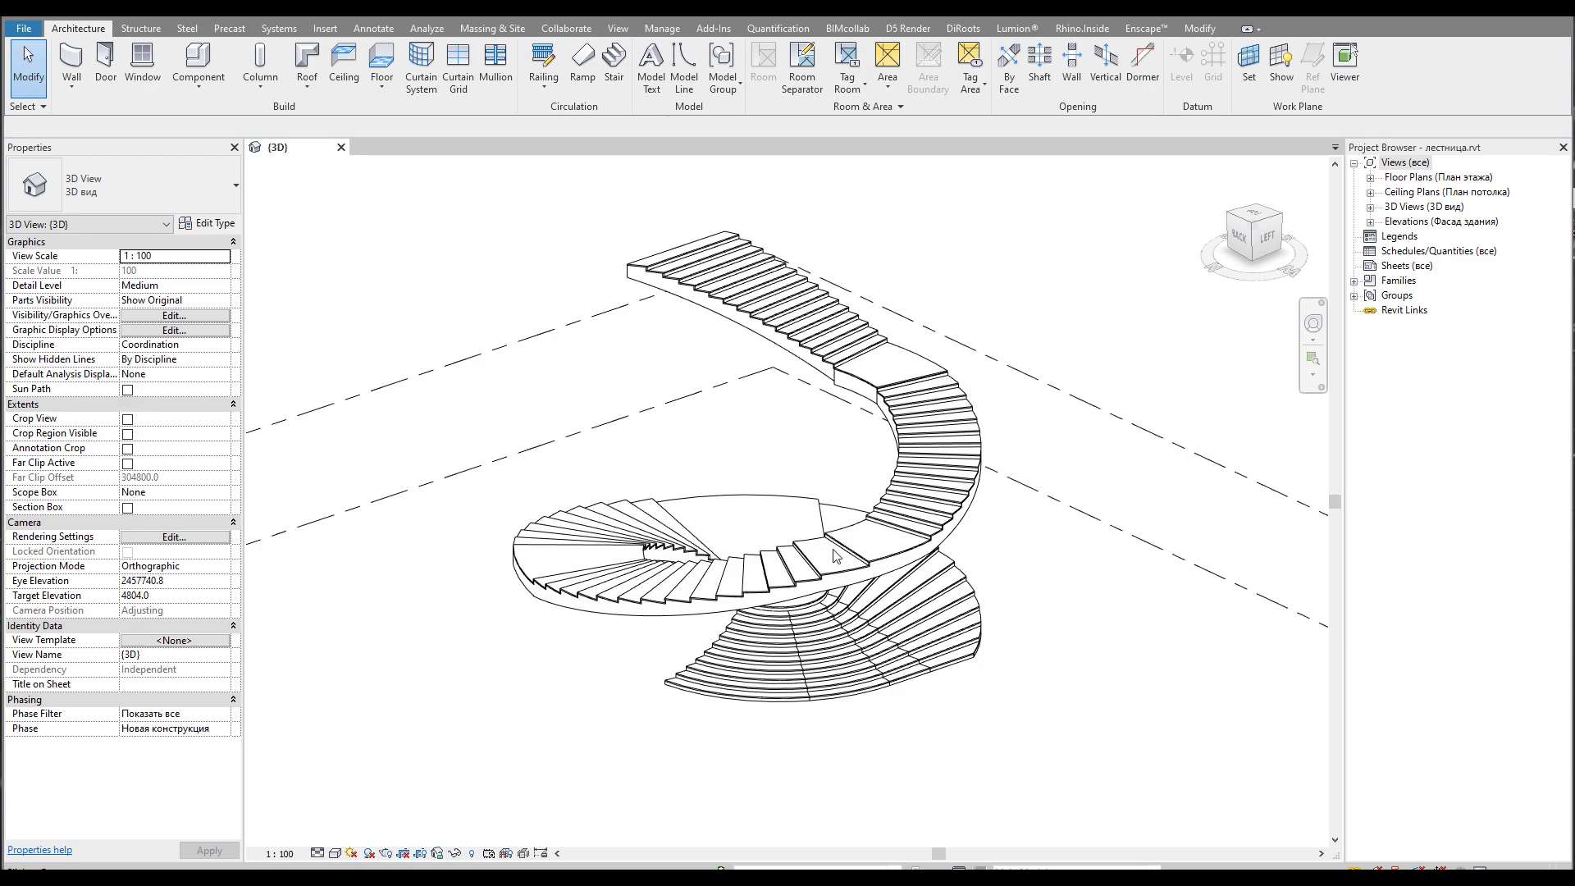
Inspect the finished curved stair and its properties in the 3D view.
middle_click_drag(1006, 573, 833, 580, "shift")
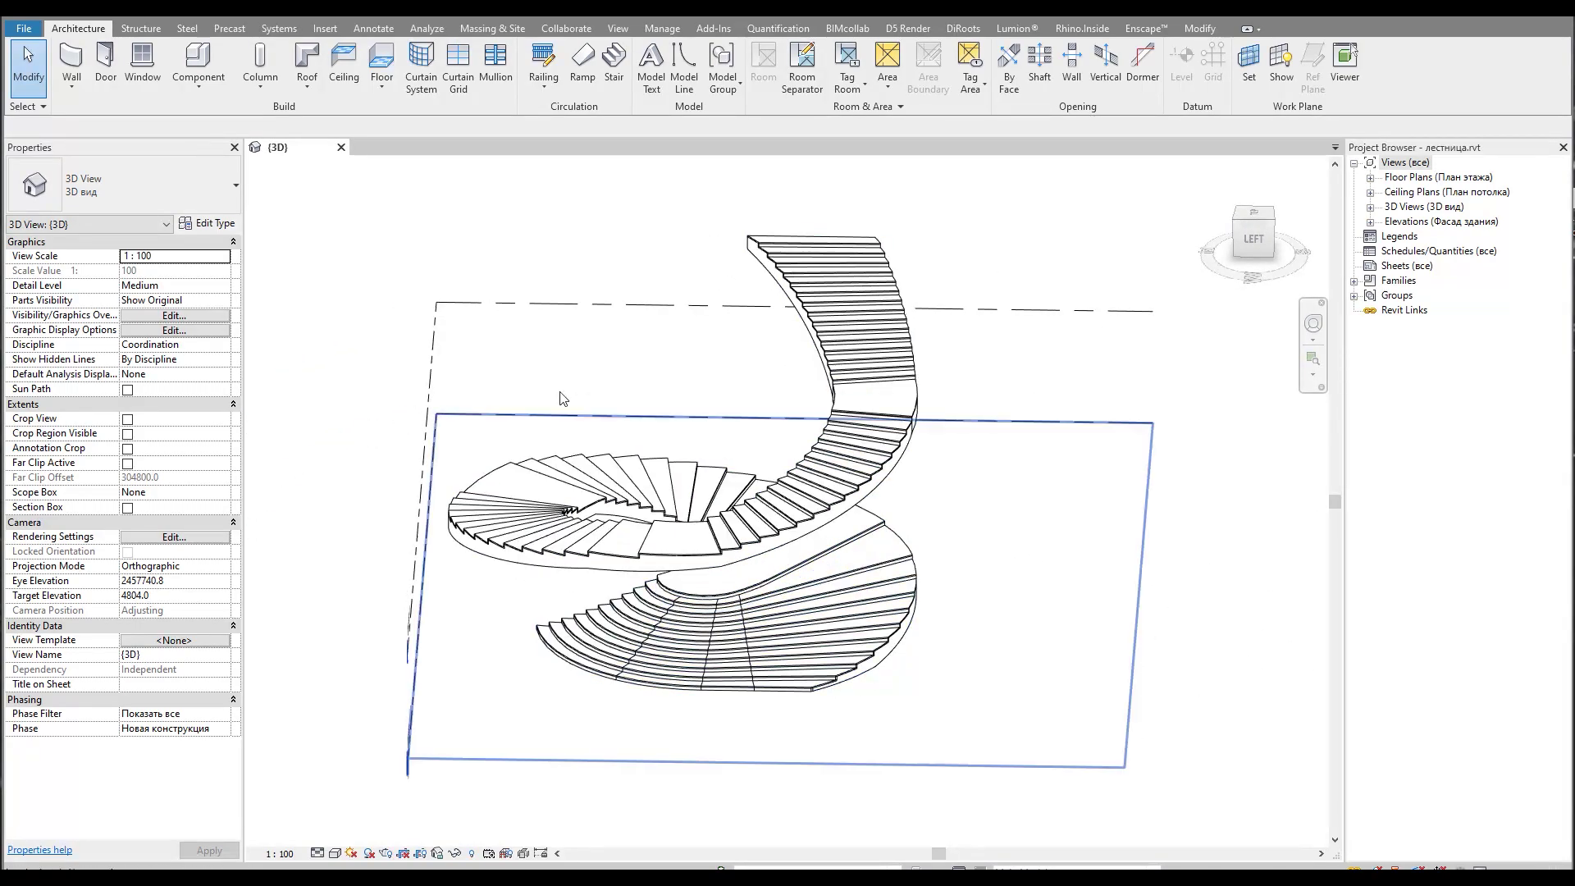
left_click(200, 90)
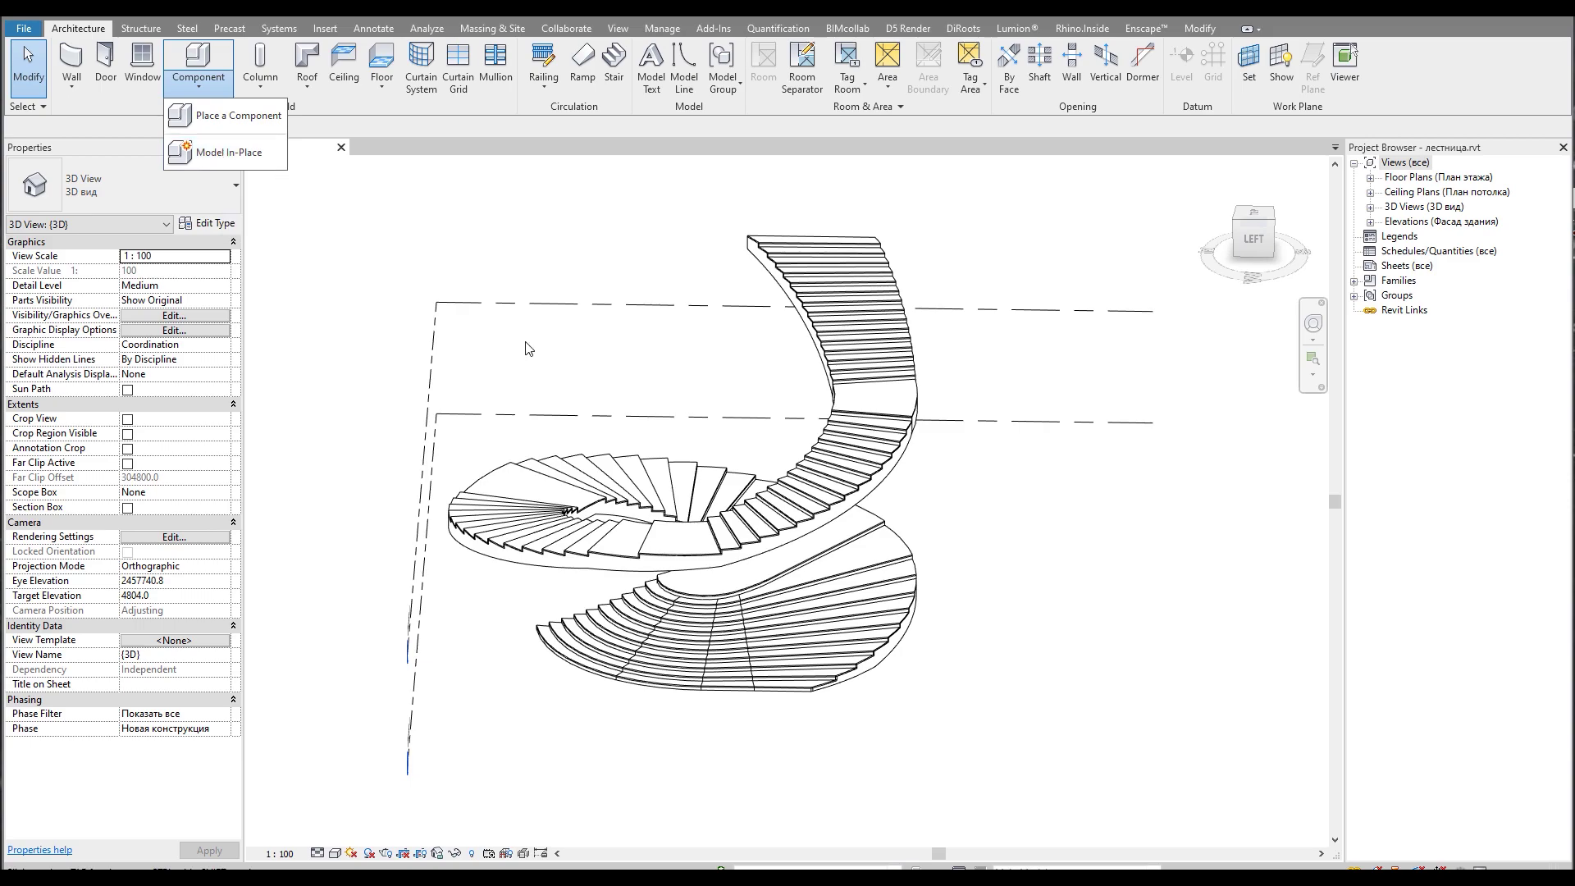
left_click(684, 400)
left_click(554, 435)
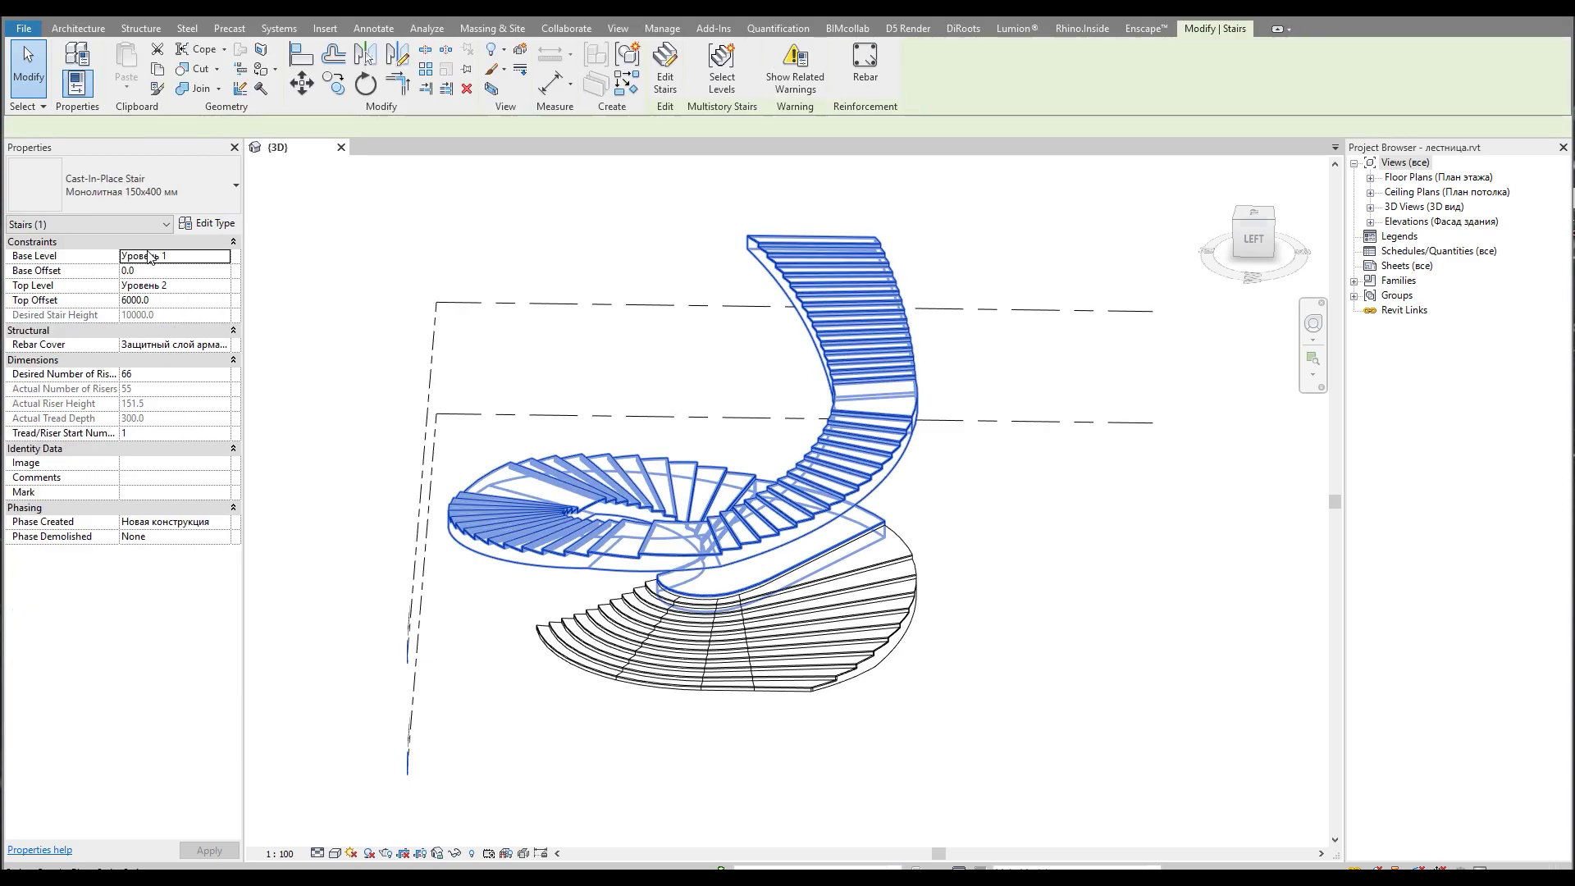
left_click(525, 254)
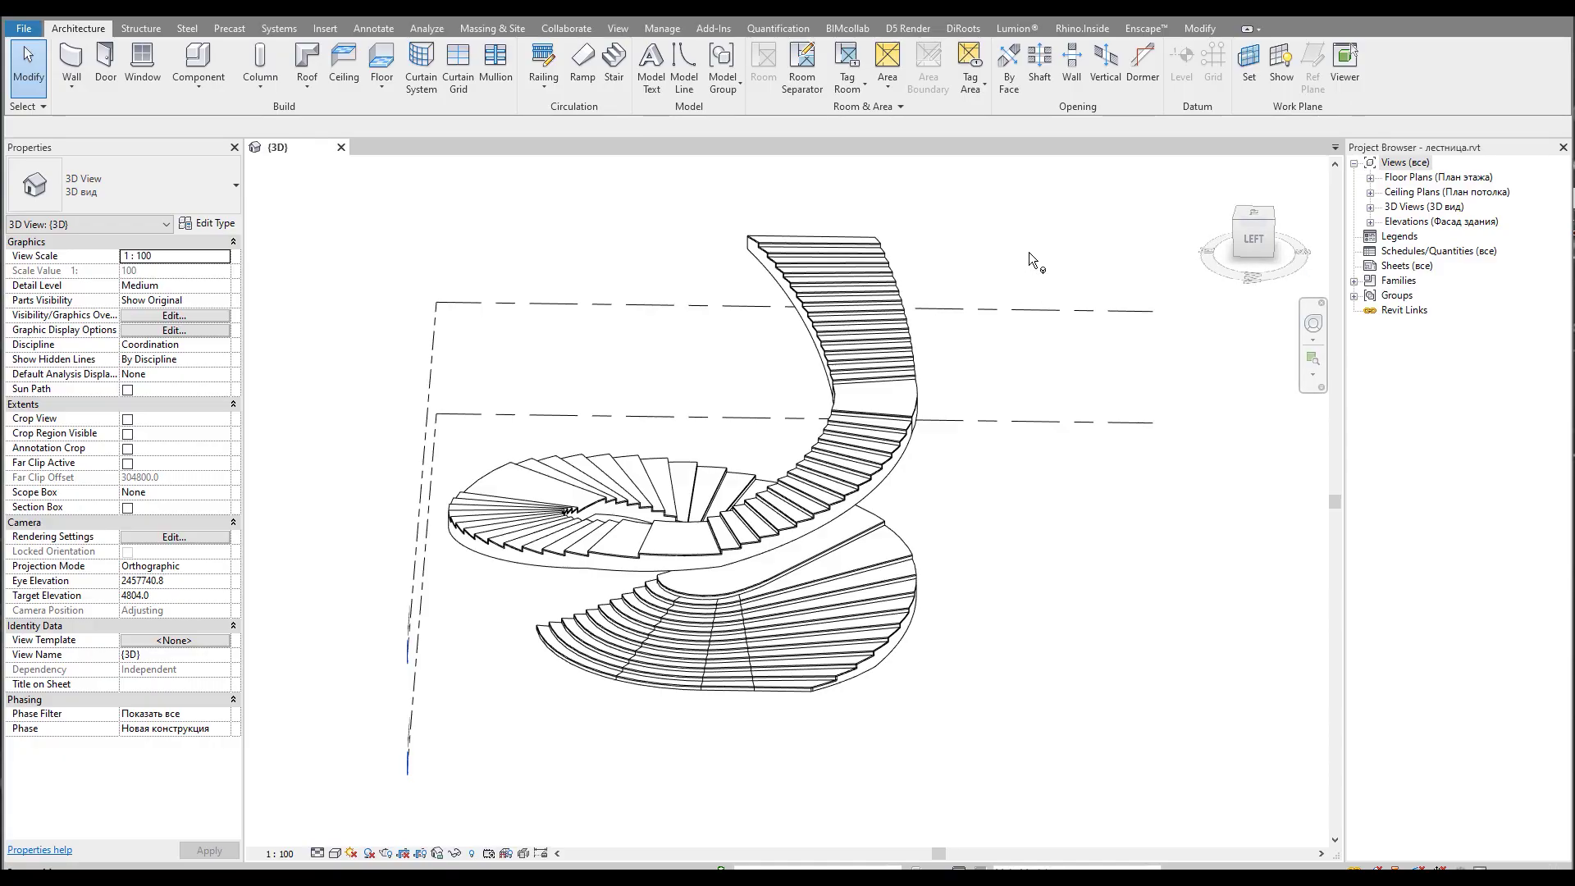
Create a new project from a metric template.
left_click(20, 33)
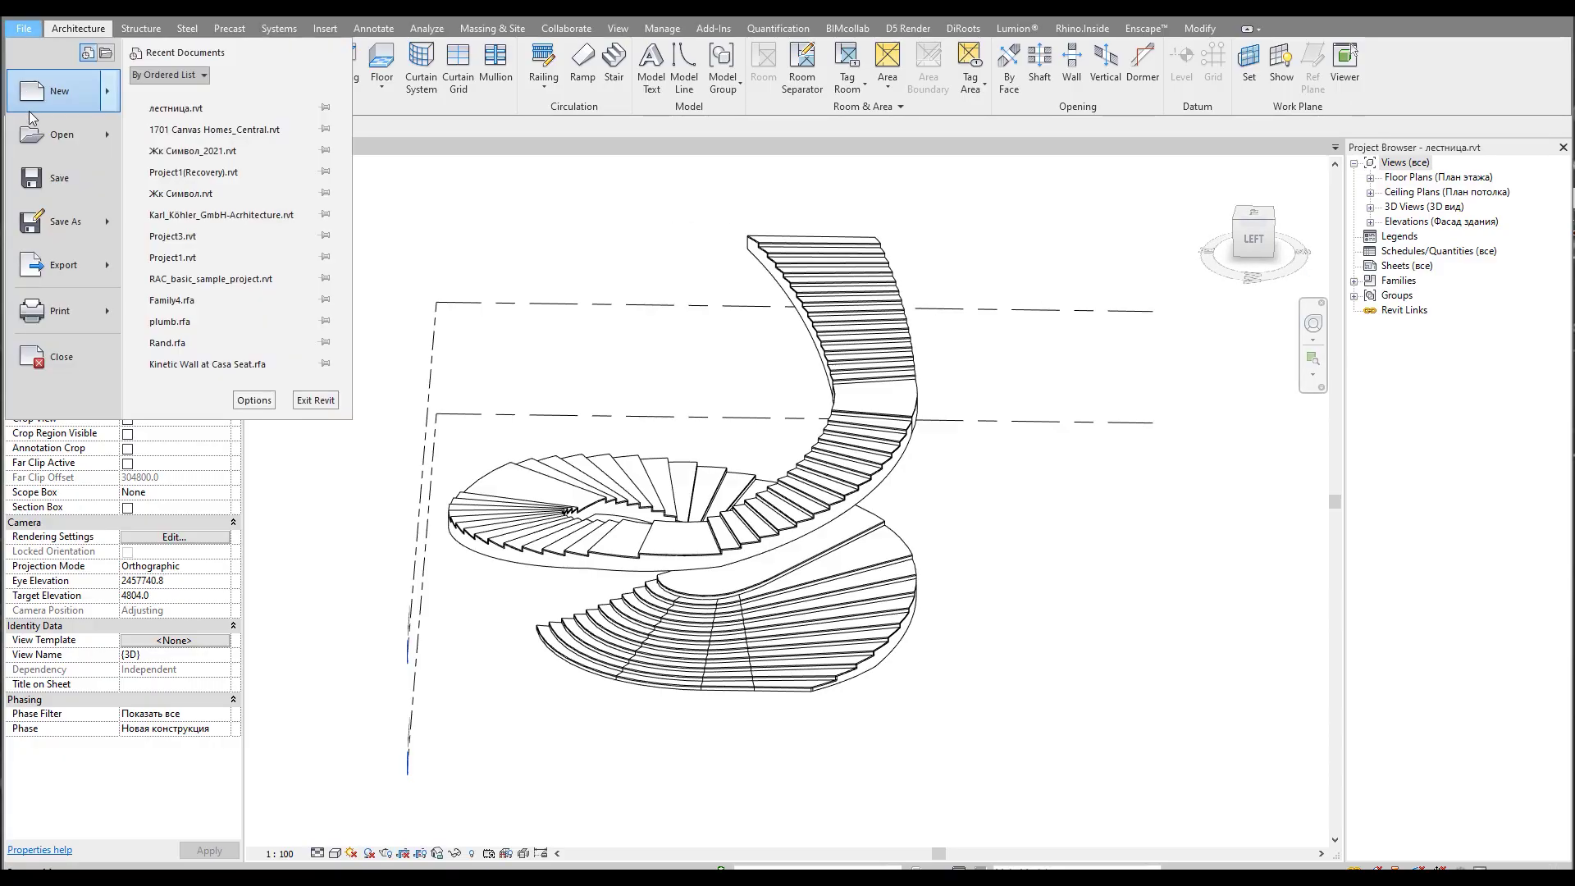
mouse_move(62, 91)
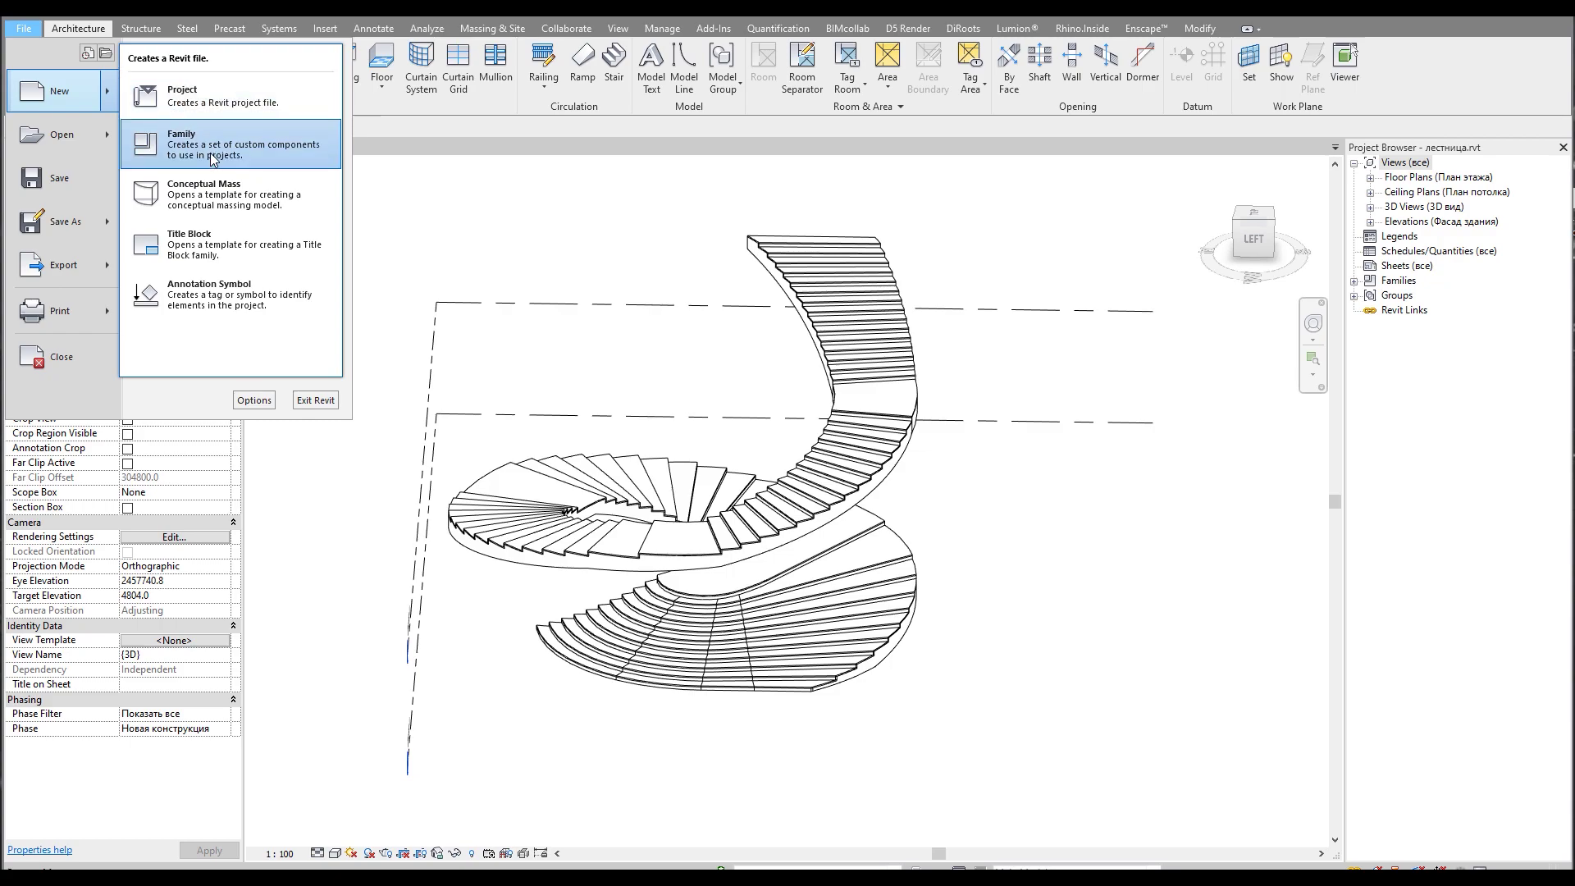
left_click(223, 103)
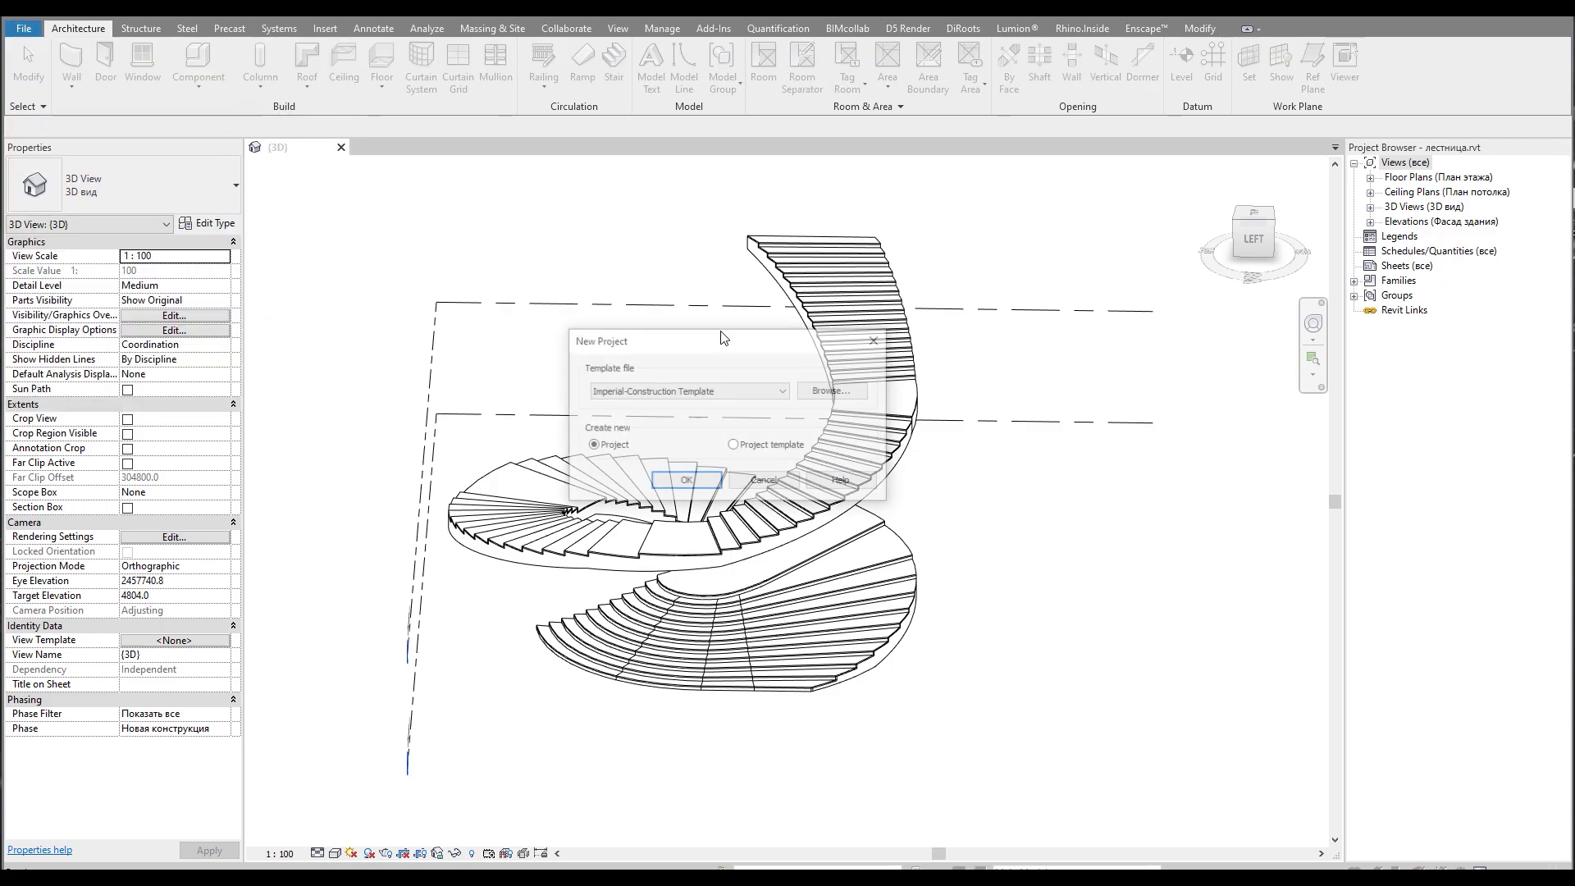
left_click(695, 392)
left_click(701, 474)
left_click(697, 481)
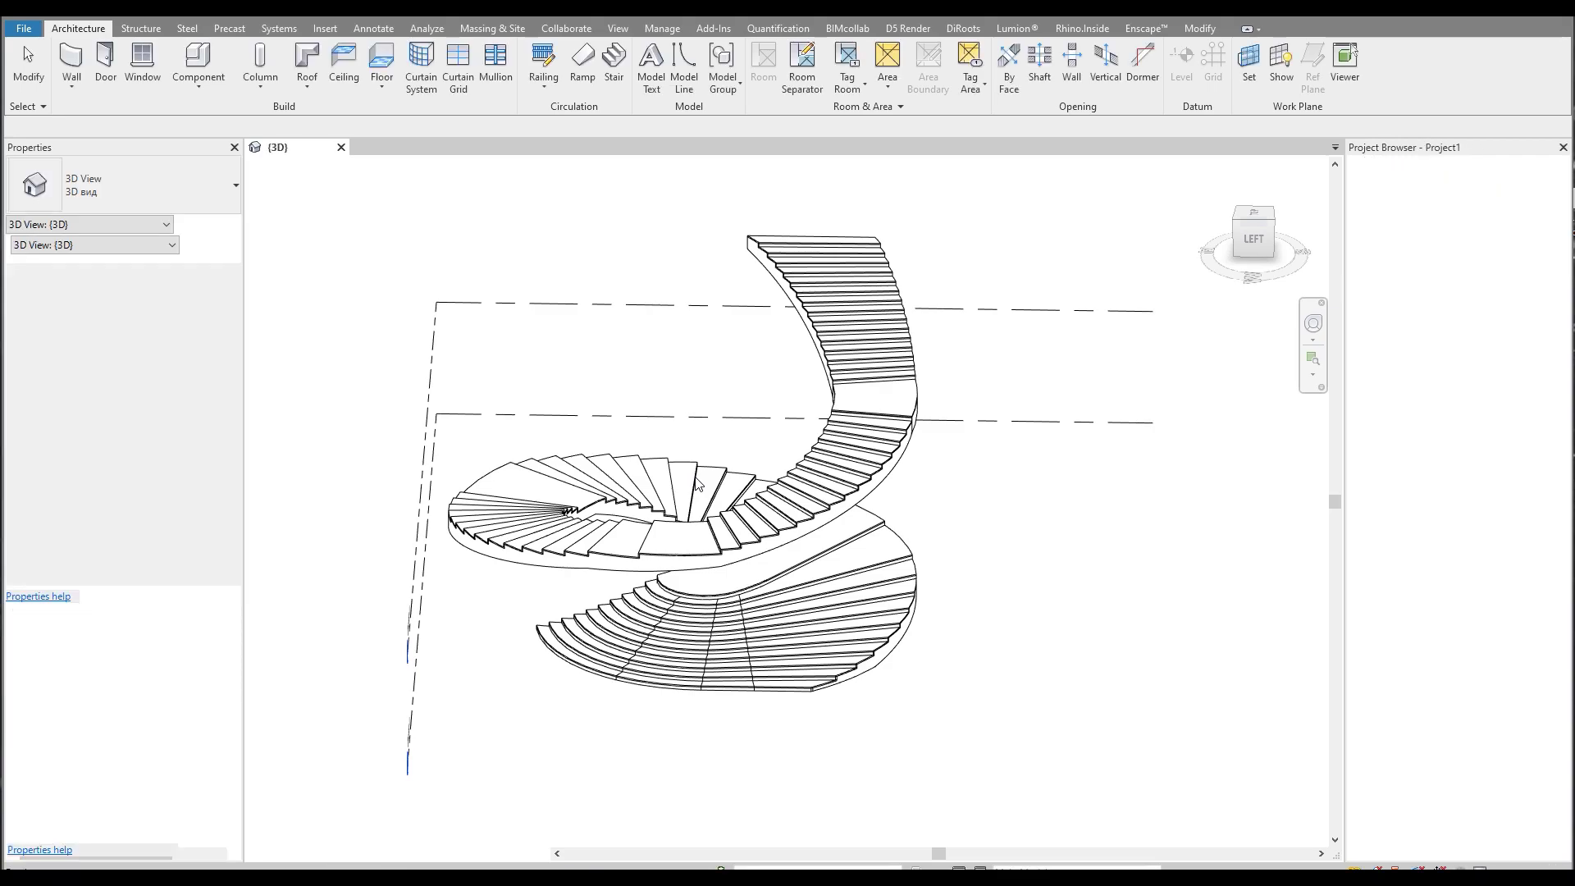
Start a new stair on Level 1 using the Cast-In-Place Monolithic Stair type.
middle_click_drag(794, 525, 738, 512)
left_click(613, 74)
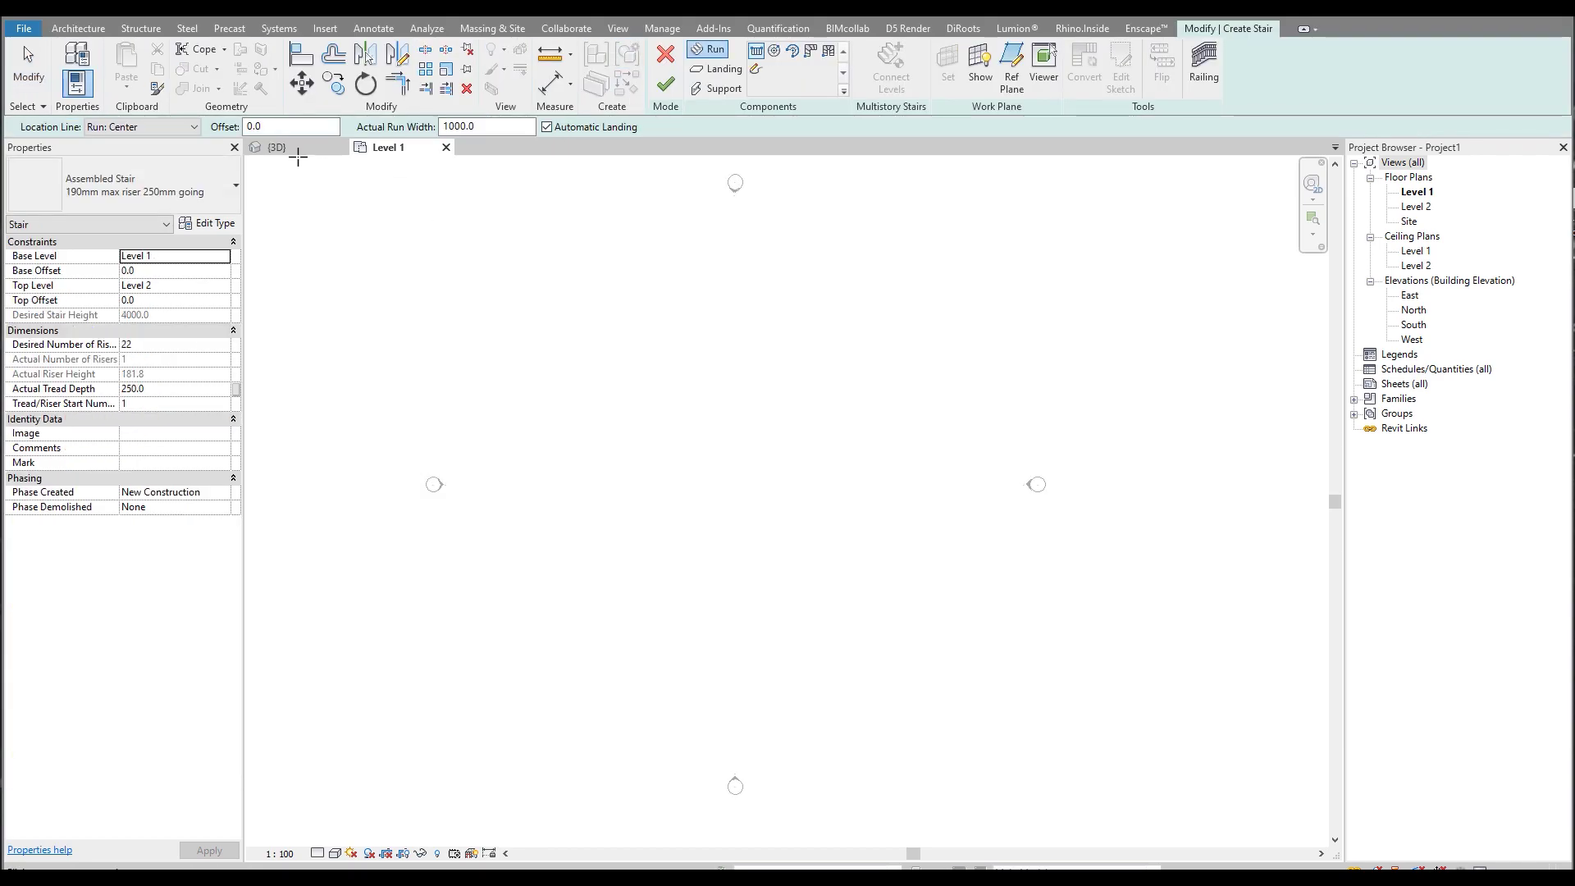
left_click(153, 190)
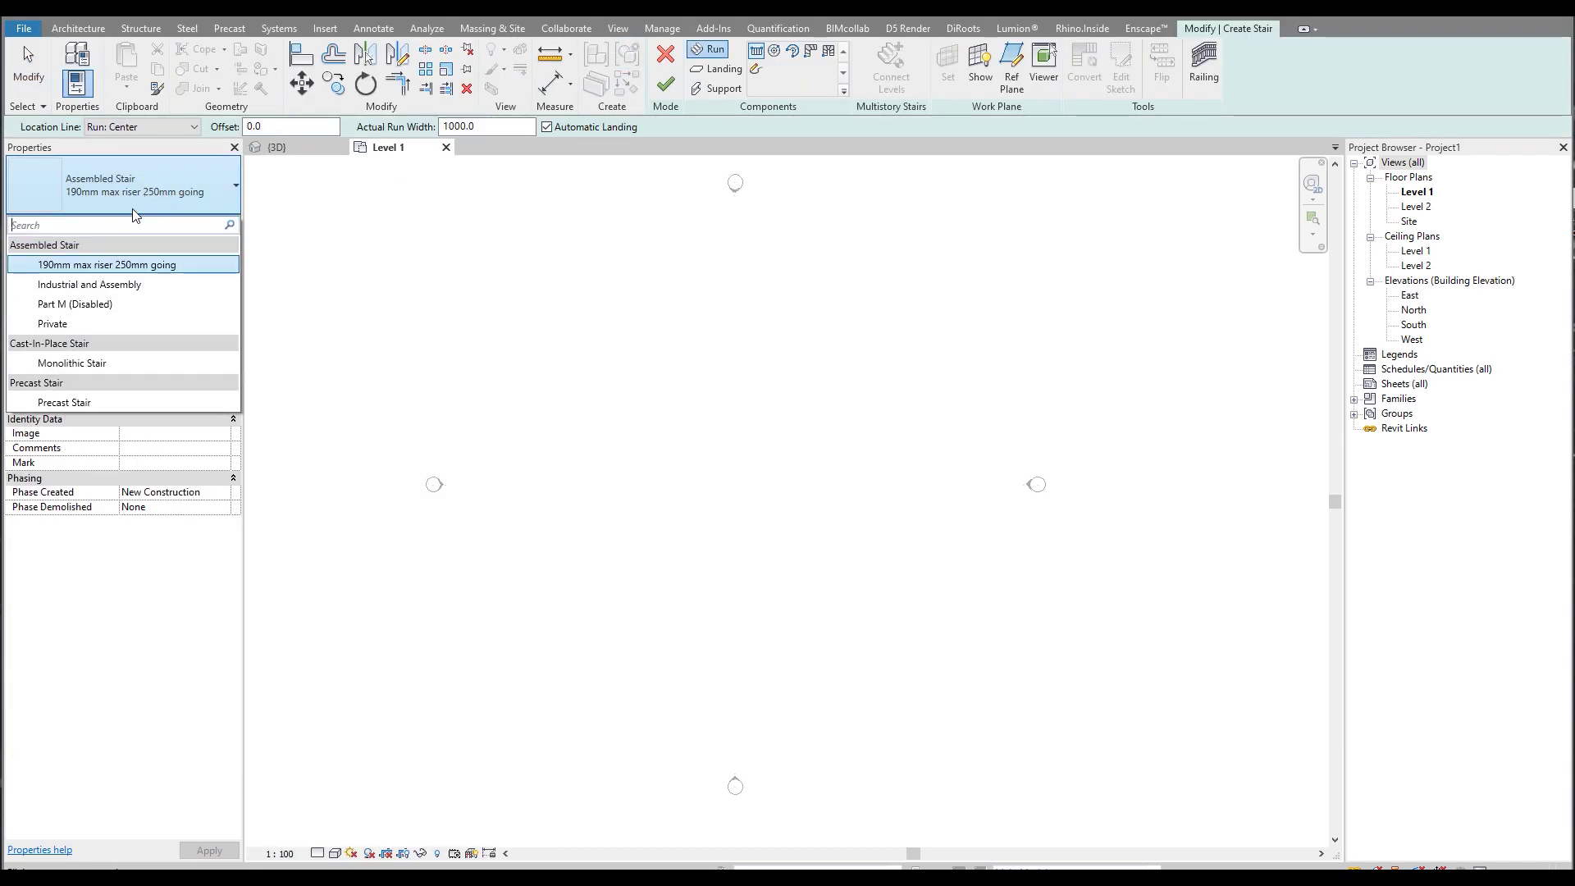
left_click(74, 363)
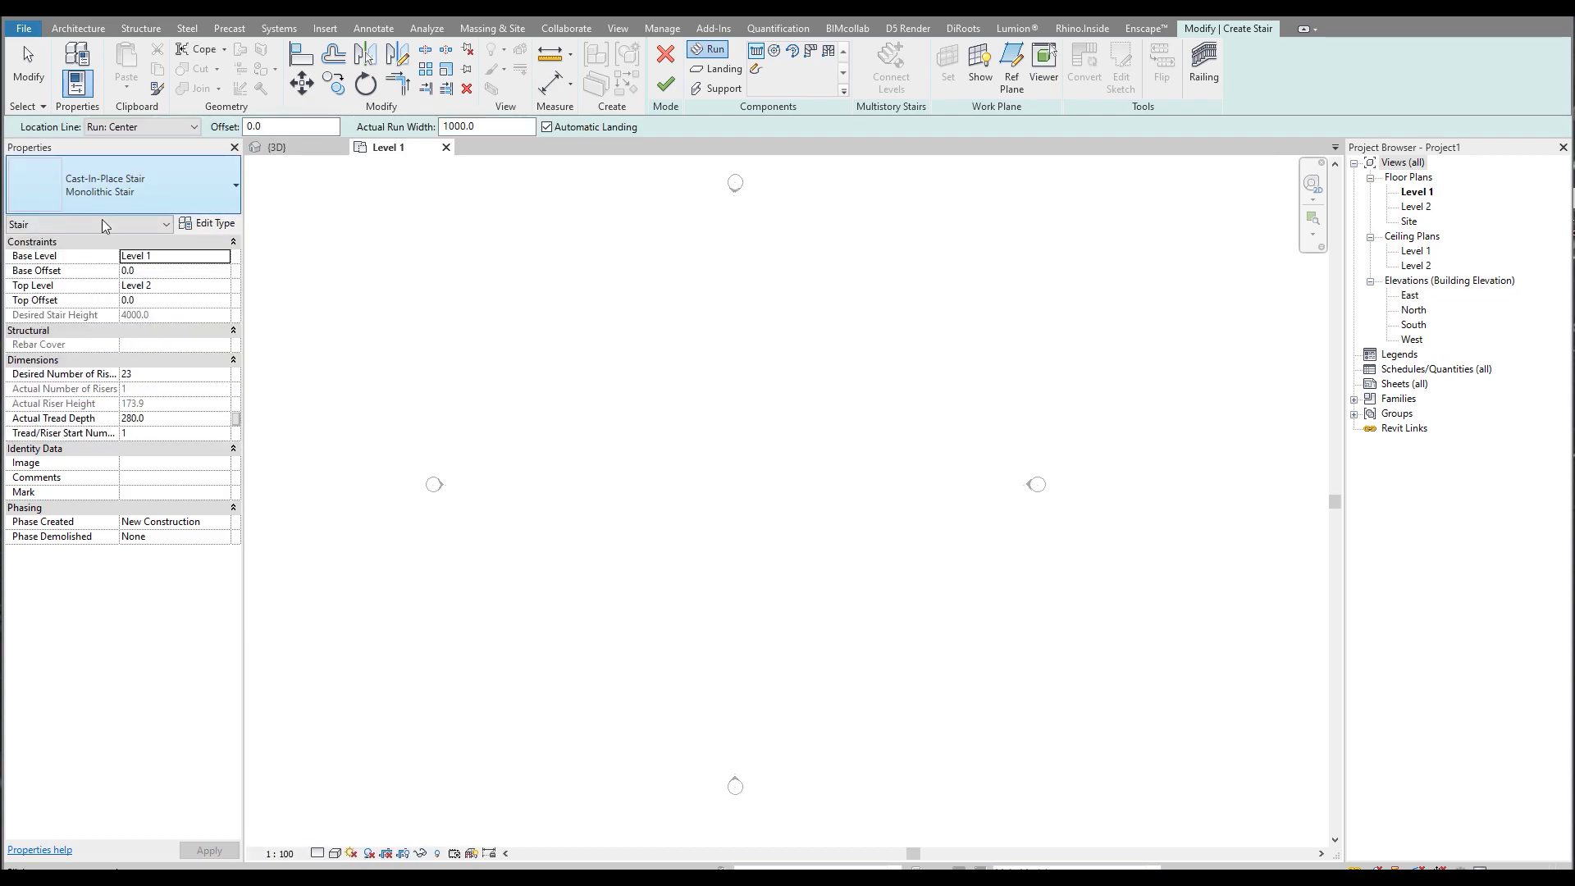
middle_click_drag(771, 402, 743, 384)
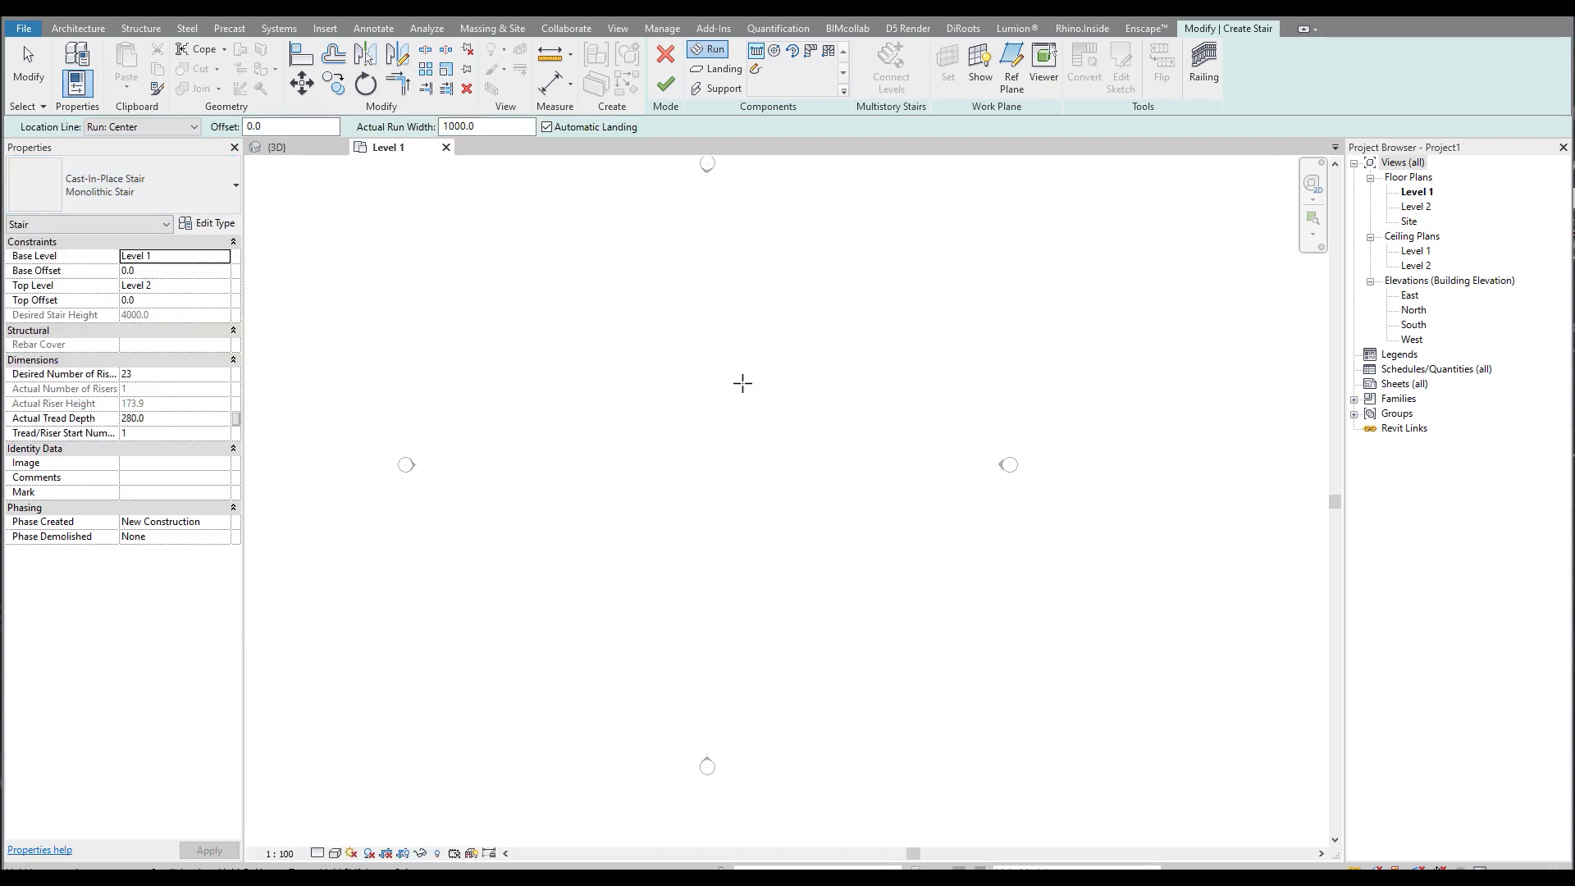
Begin a custom sketched run and draw its inner boundary as a three-point arc with a radius of about 6960 mm.
left_click(756, 72)
scroll(715, 386, "up", 2)
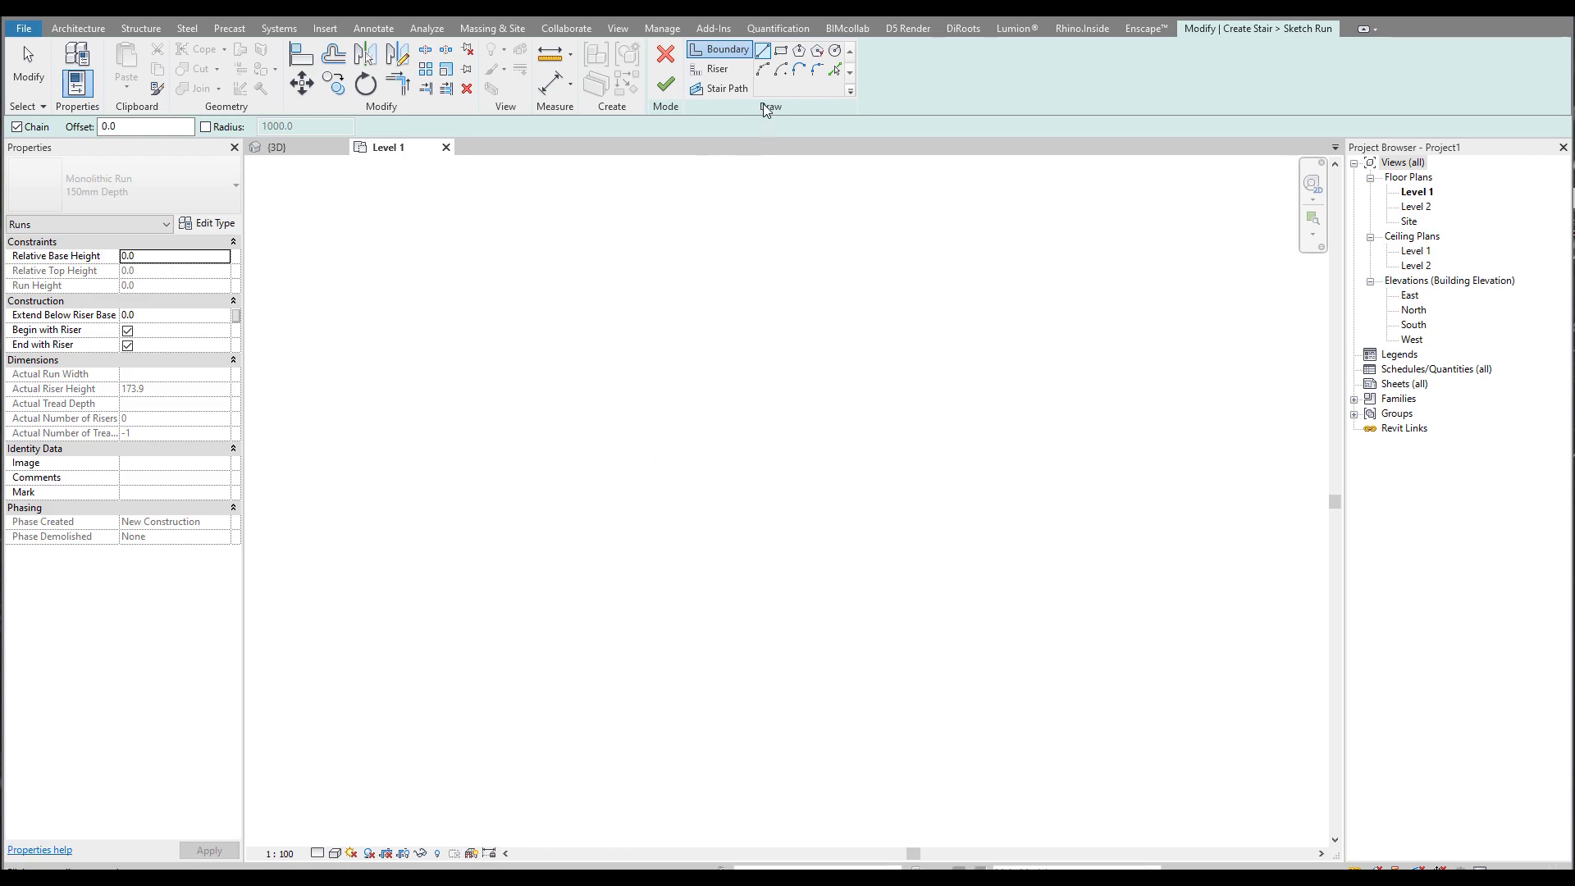
left_click(762, 69)
left_click(521, 475)
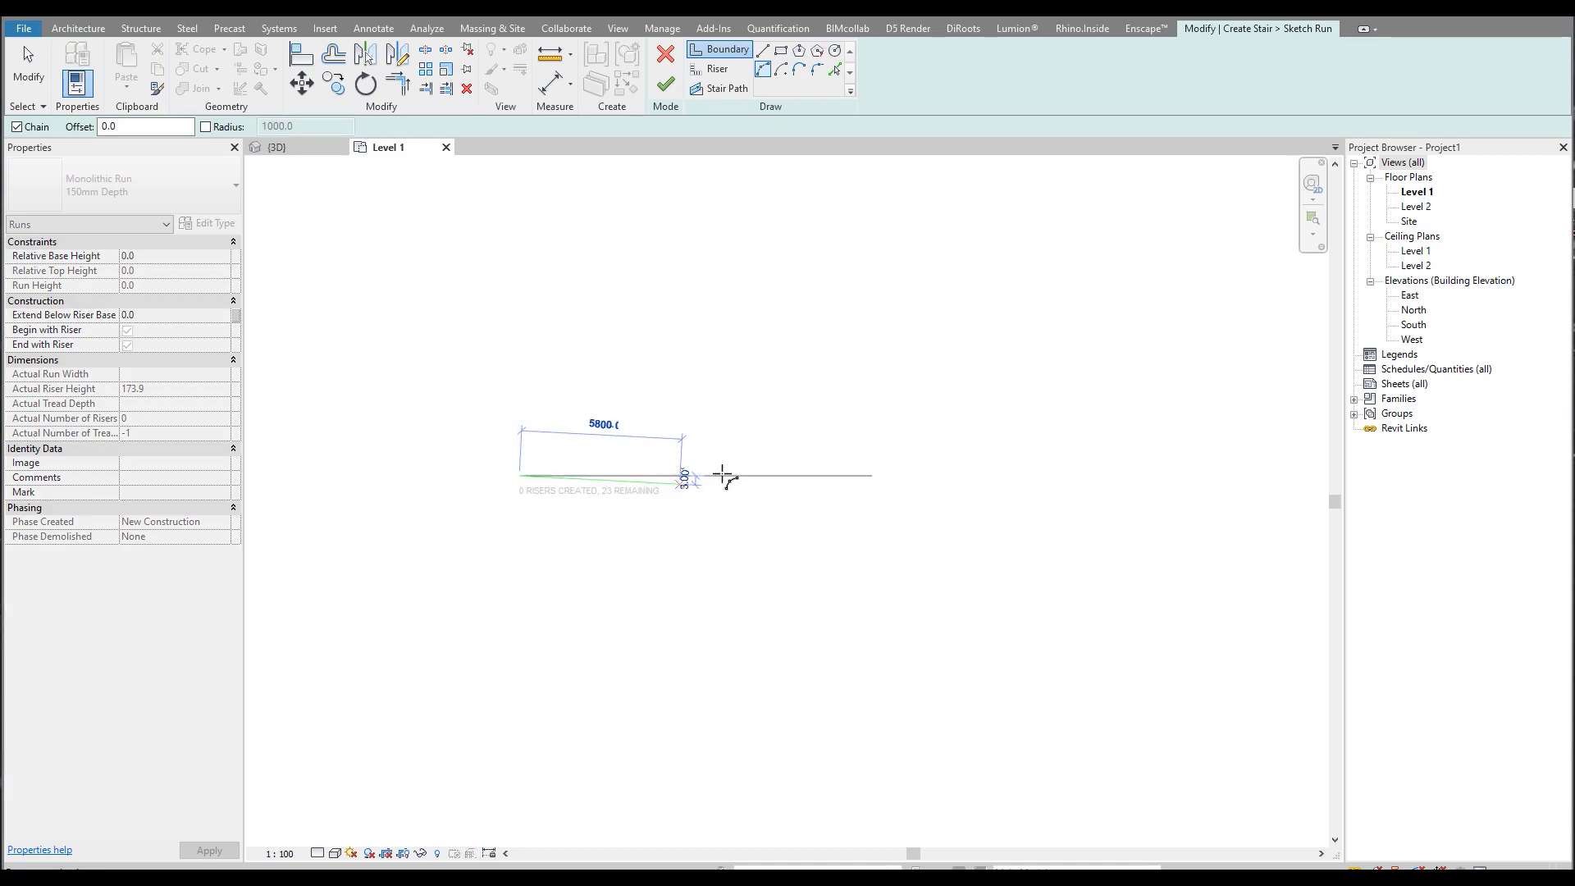
left_click(741, 405)
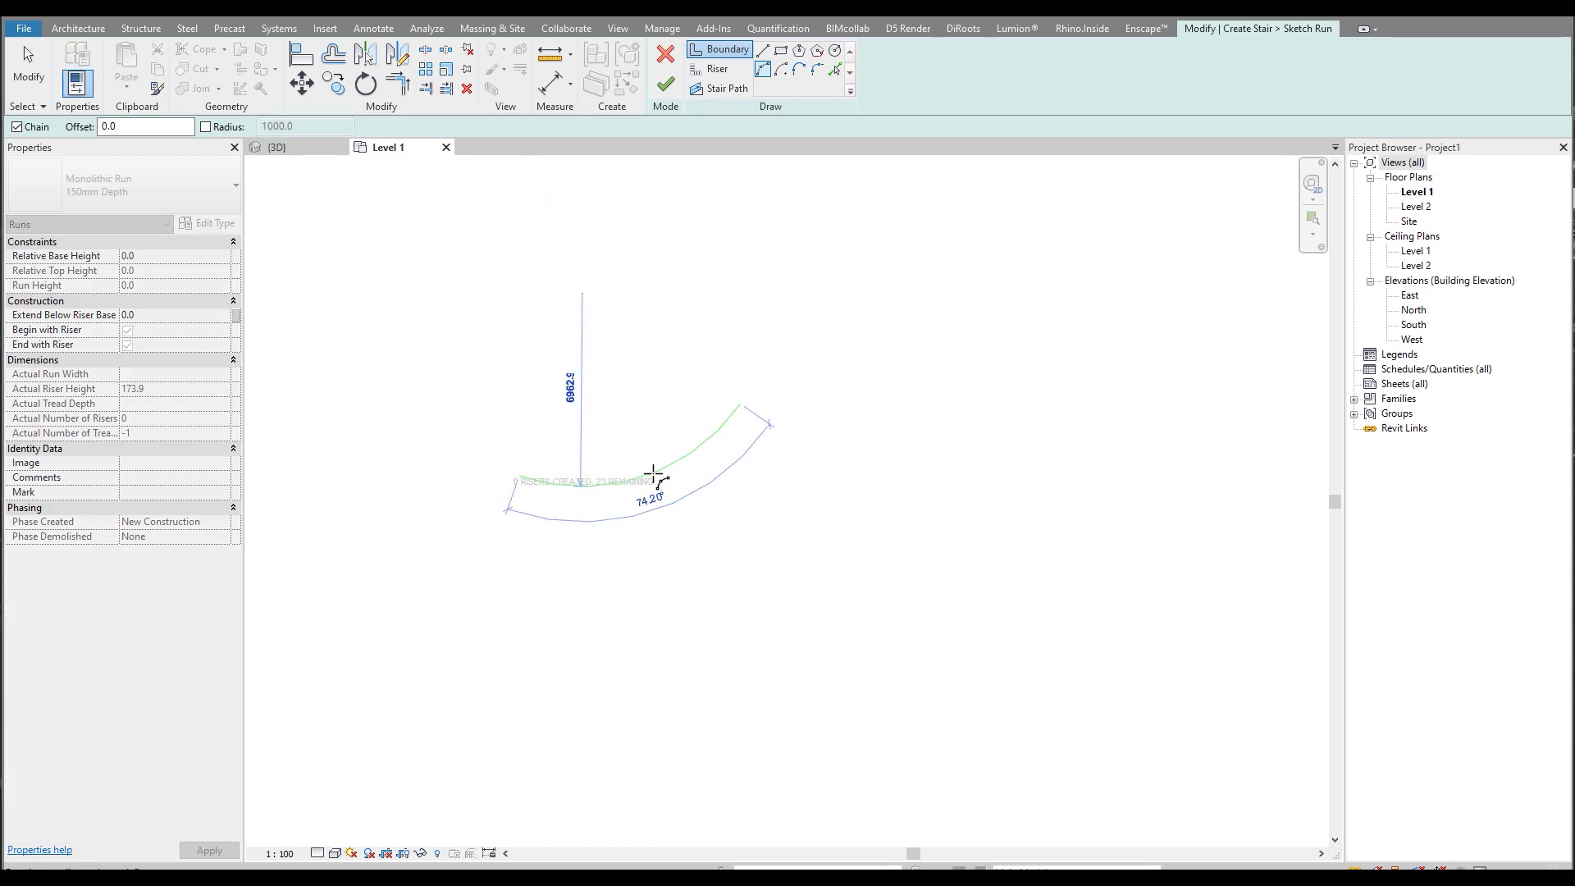
left_click(653, 474)
middle_click_drag(923, 506, 814, 453)
key("Escape")
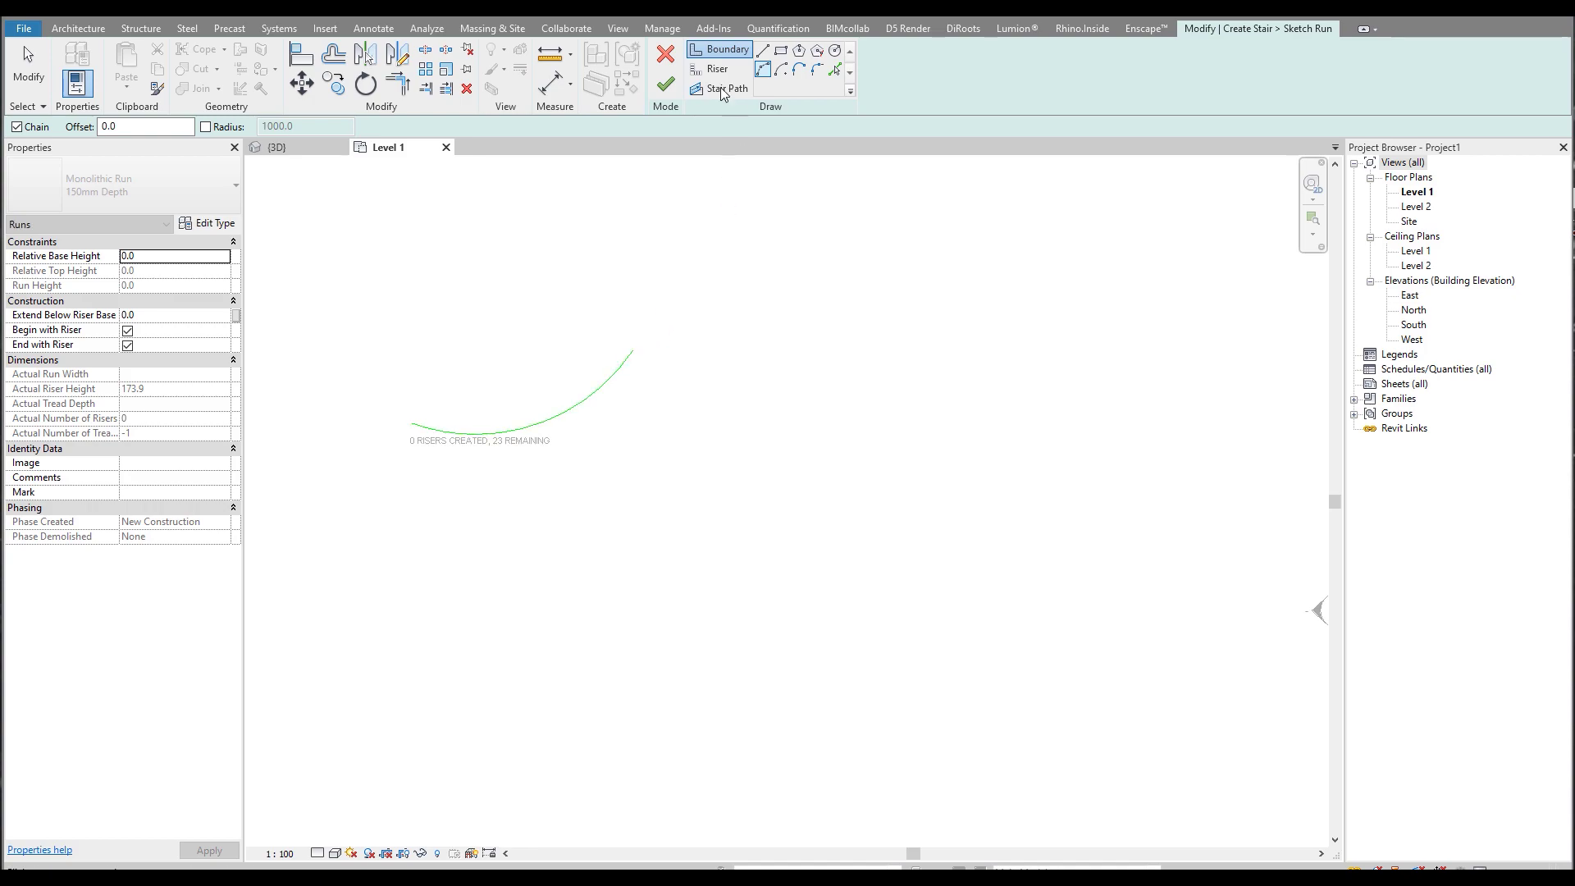
Draw a straight horizontal boundary line outward from the upper end of the inner arc.
left_click(727, 51)
left_click(763, 50)
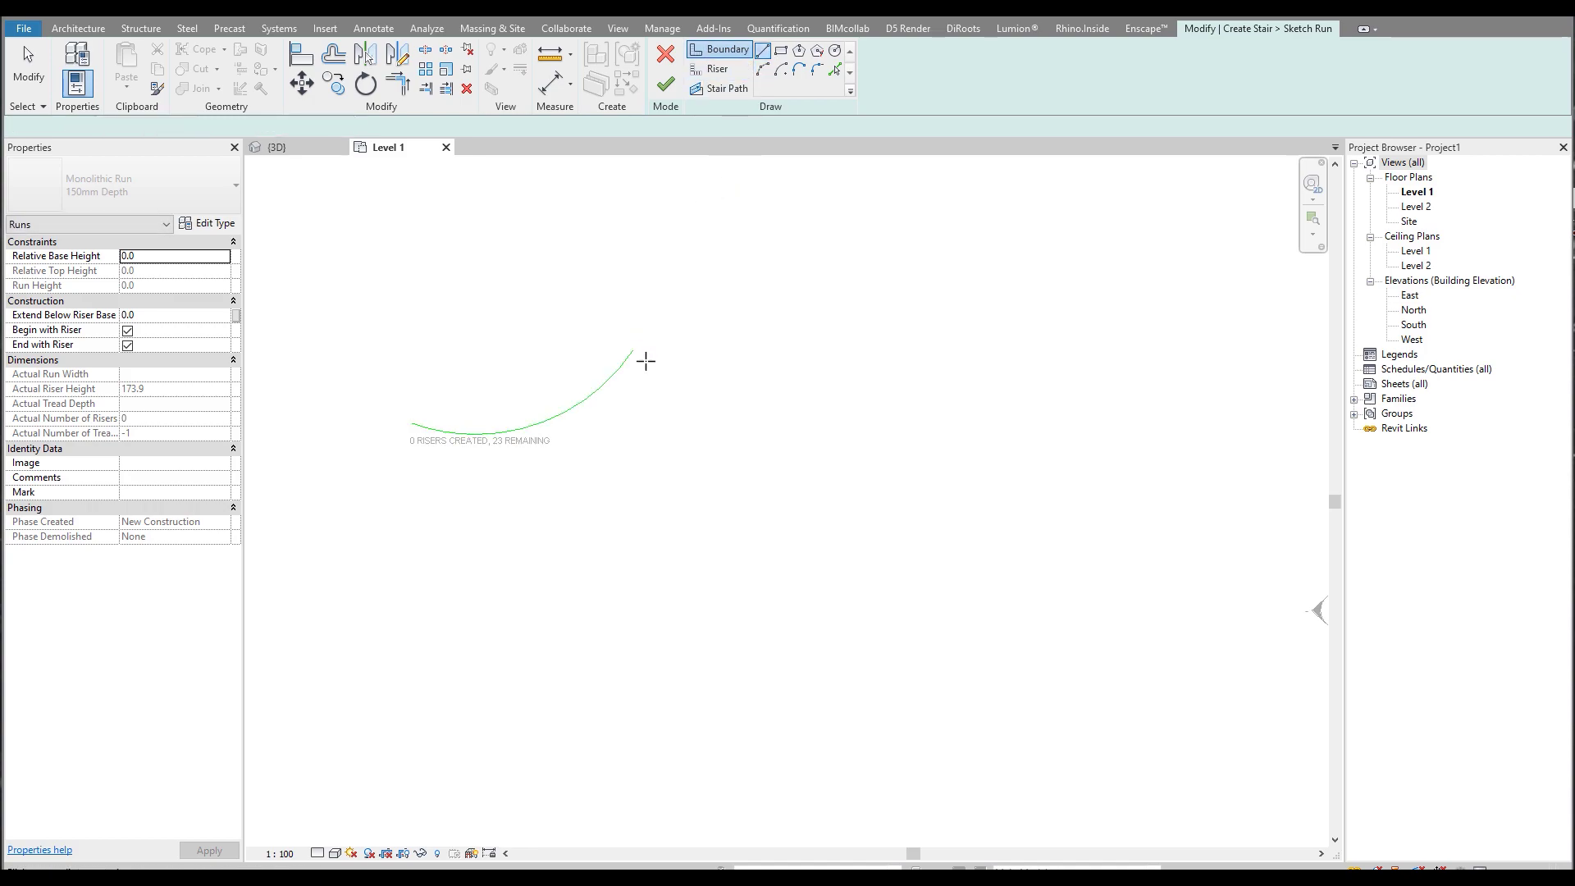
left_click(632, 351)
left_click(999, 351)
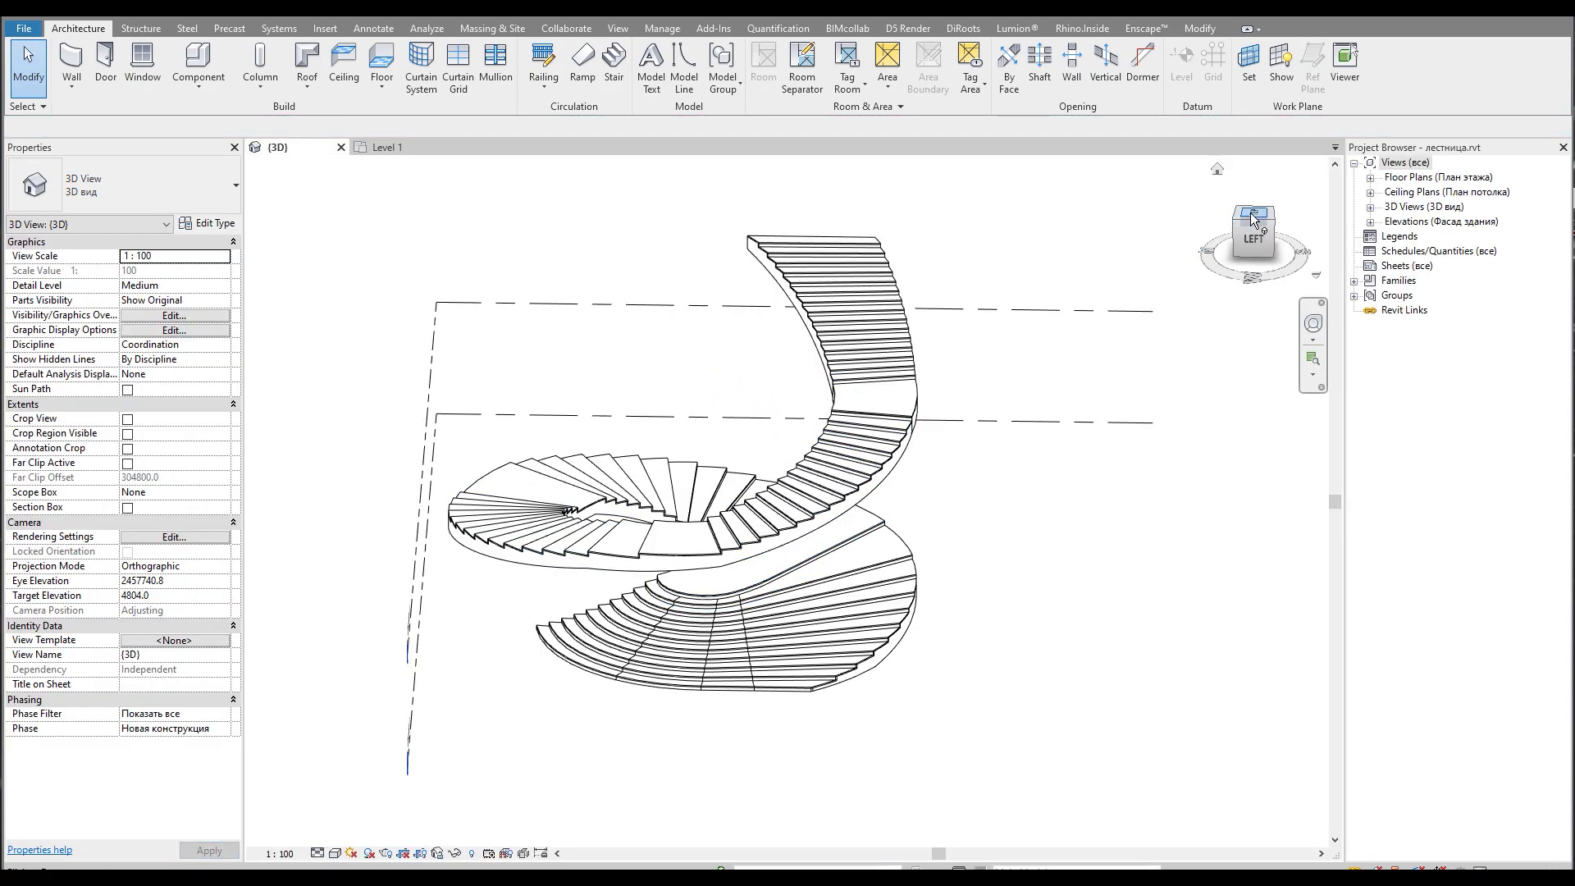
Examine the reference stair from directly above, then return to the Level 1 sketch.
left_click(1252, 218)
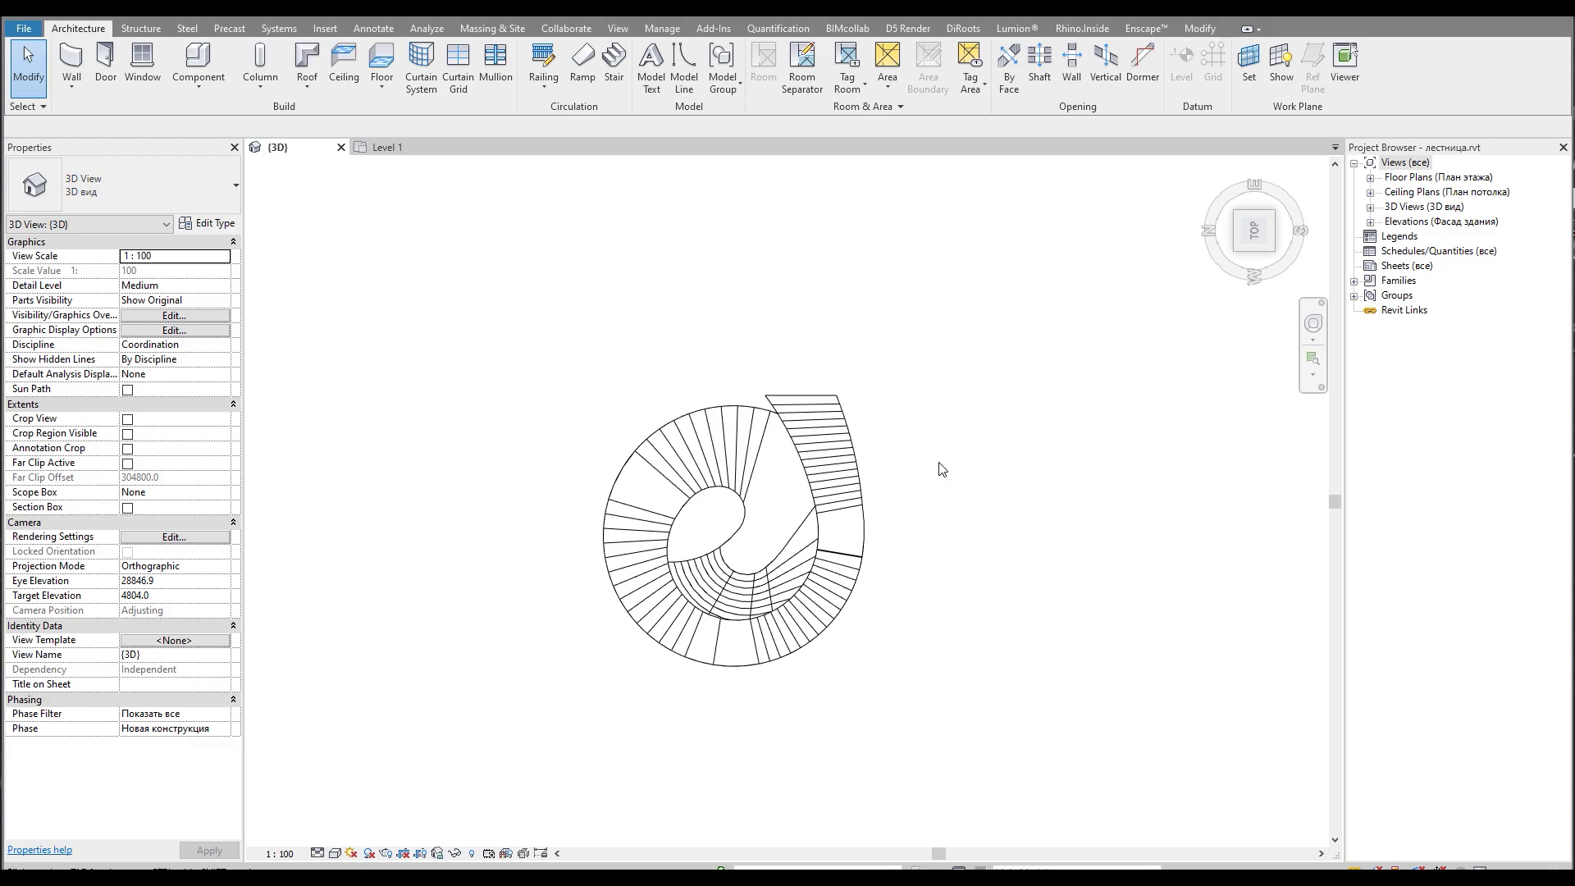
scroll(792, 661, "up", 3)
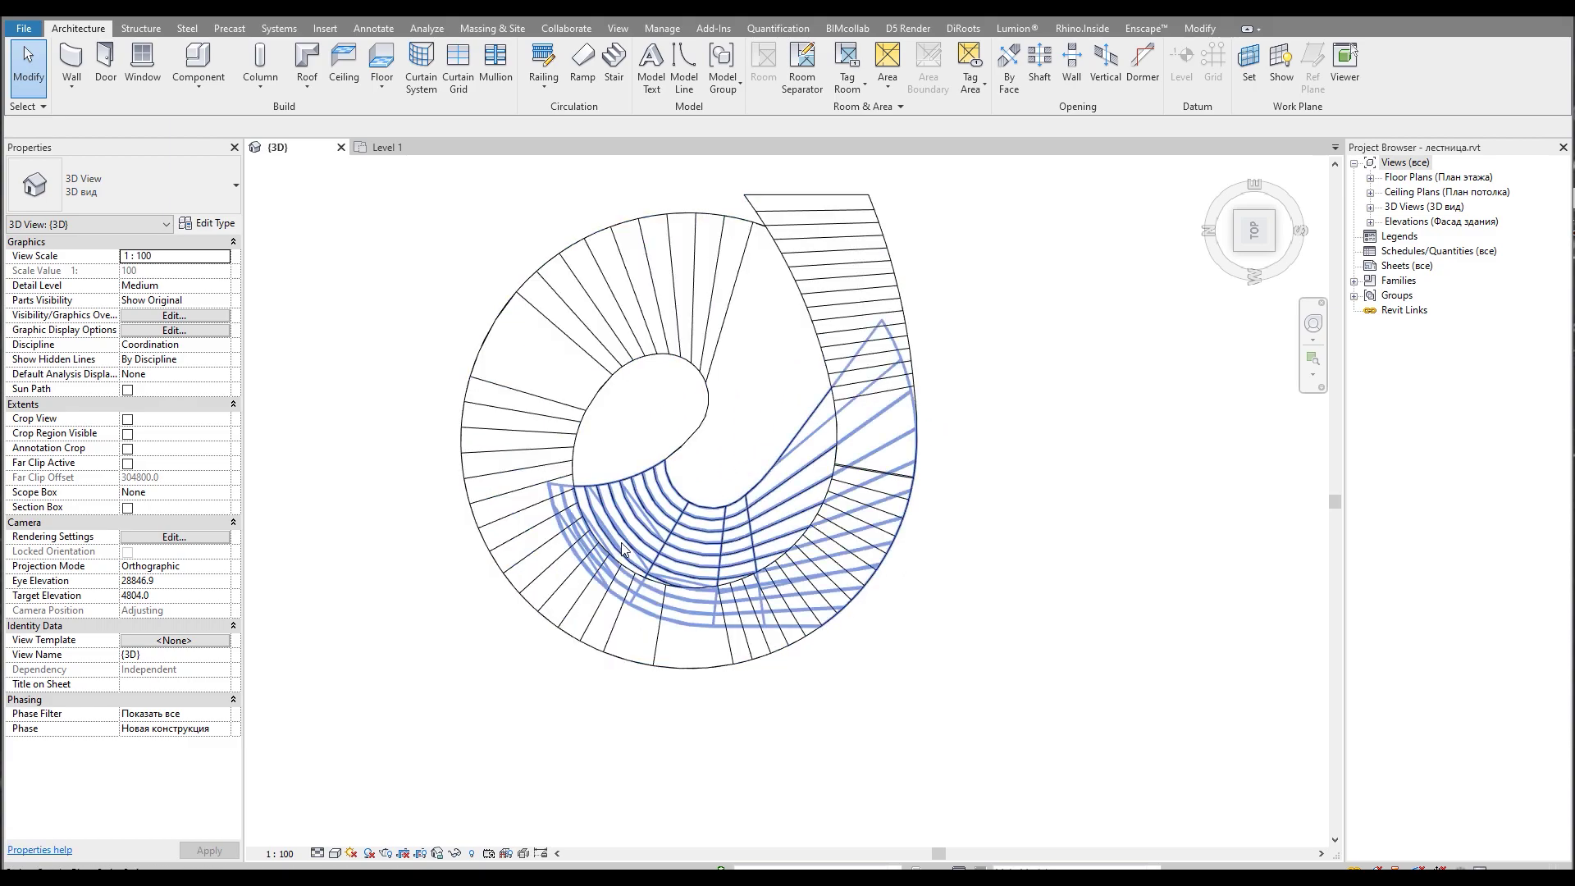
left_click(392, 154)
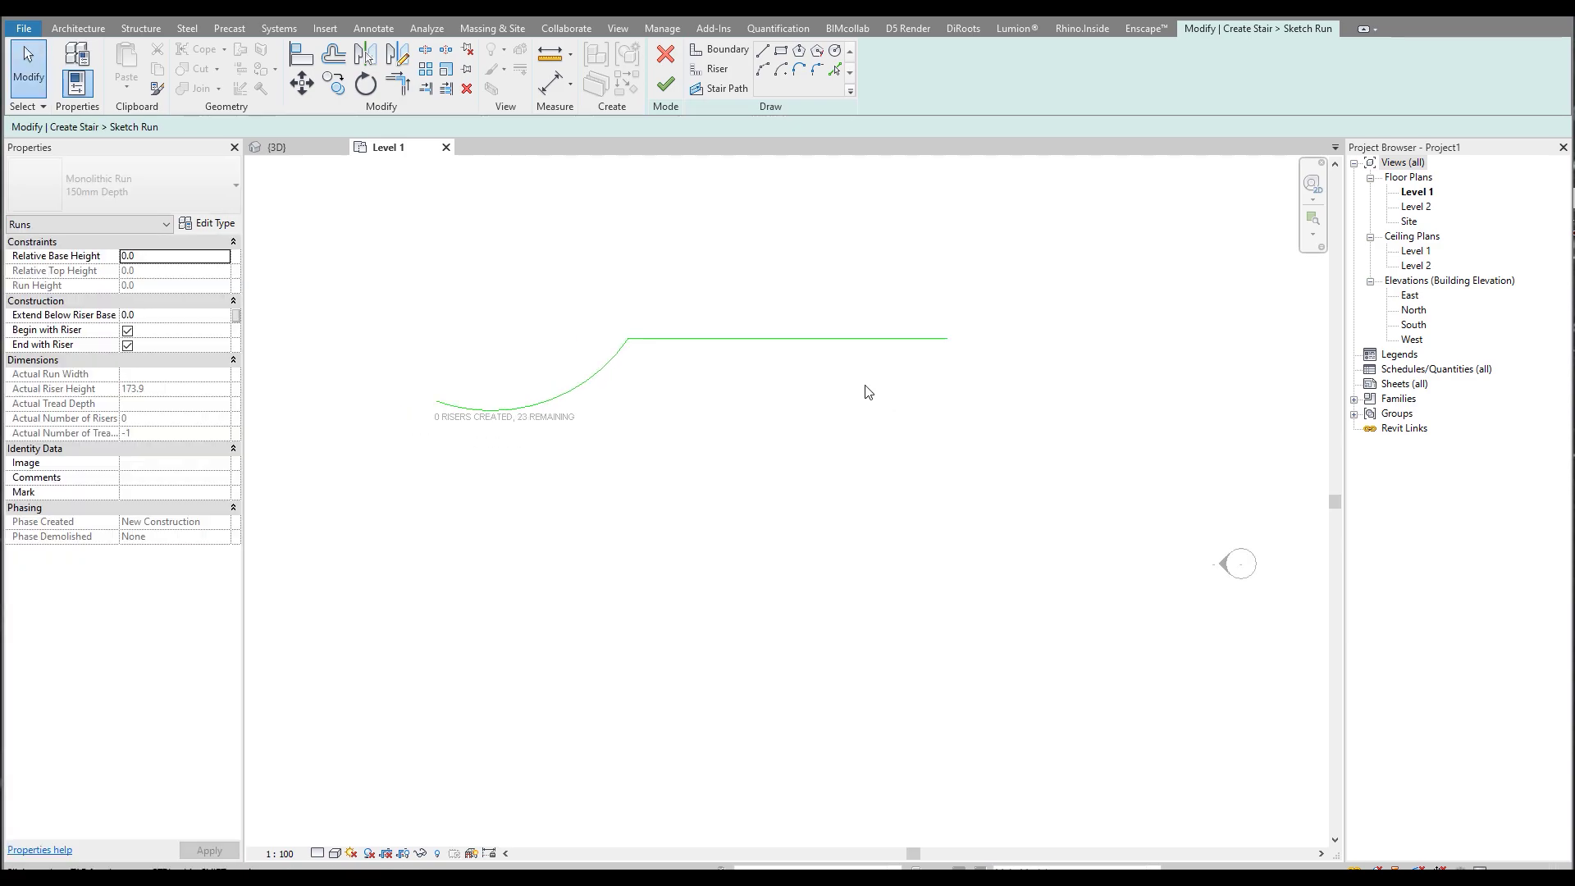
Move the outer end of the straight boundary line upward so that the line slants.
scroll(869, 392, "down", 2)
left_click(850, 416)
left_click_drag(852, 416, 854, 334)
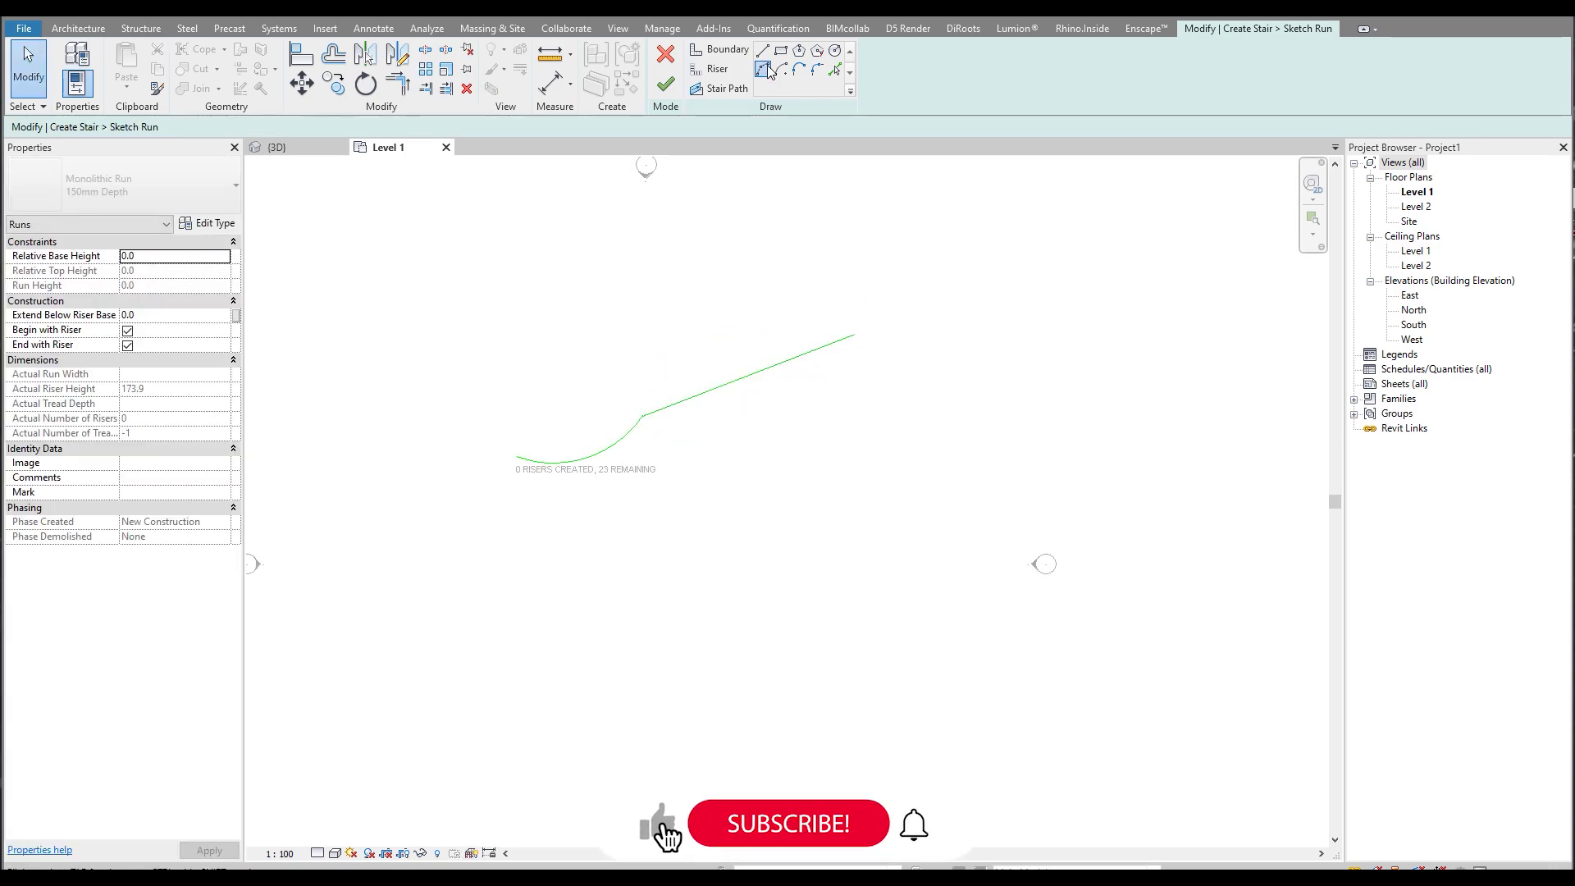
Draw the outer boundary as a large three-point arc with a radius of about 13040 mm, starting from the slanted line's outer end.
left_click(765, 70)
left_click(854, 335)
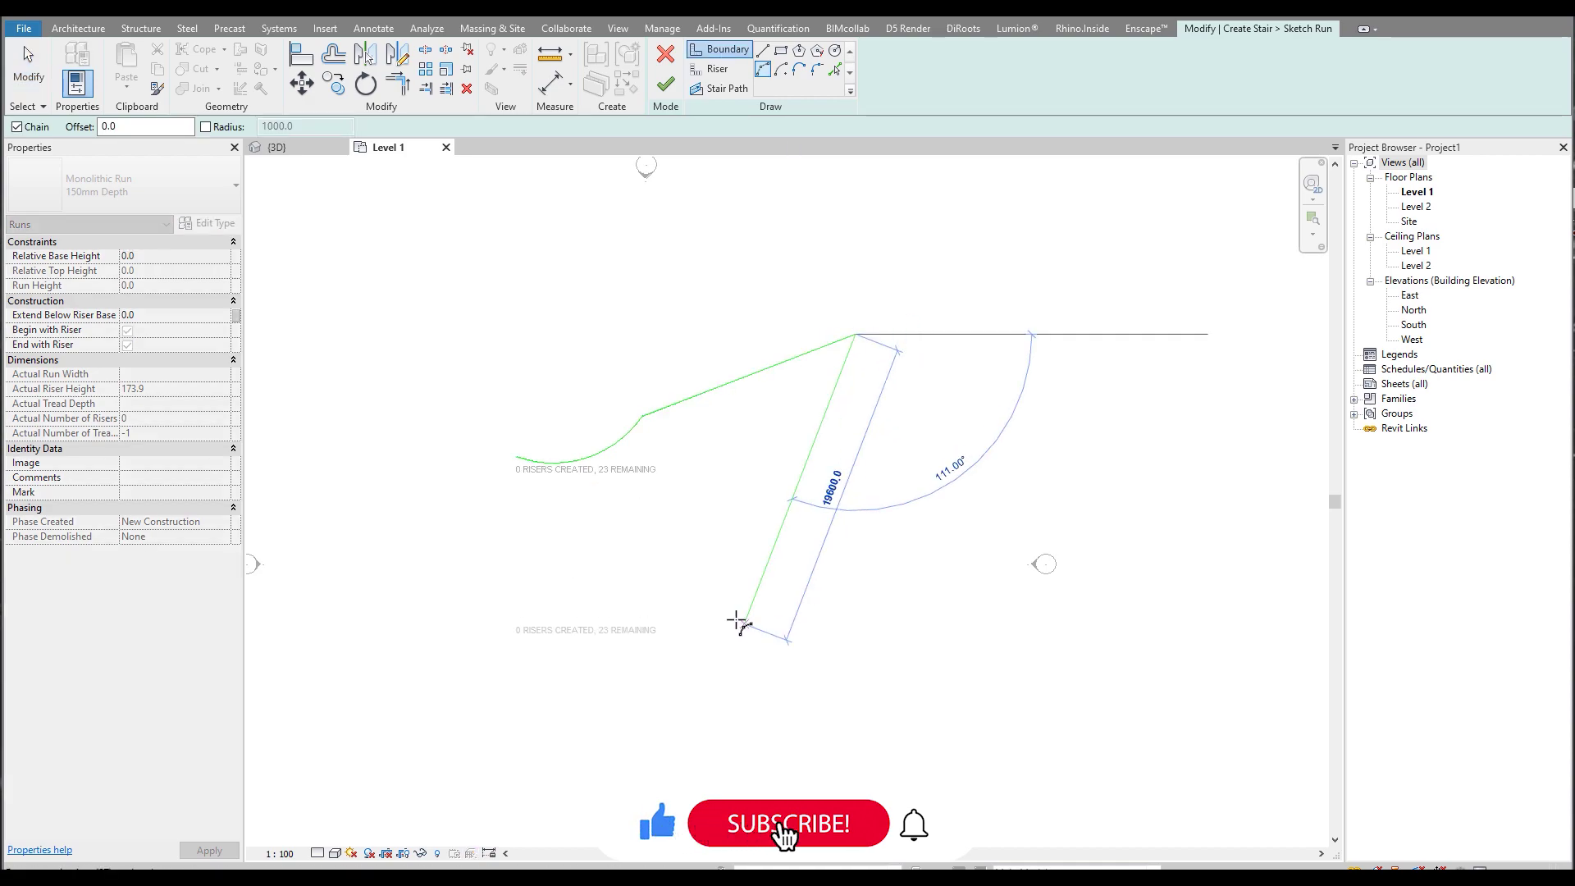
left_click(781, 598)
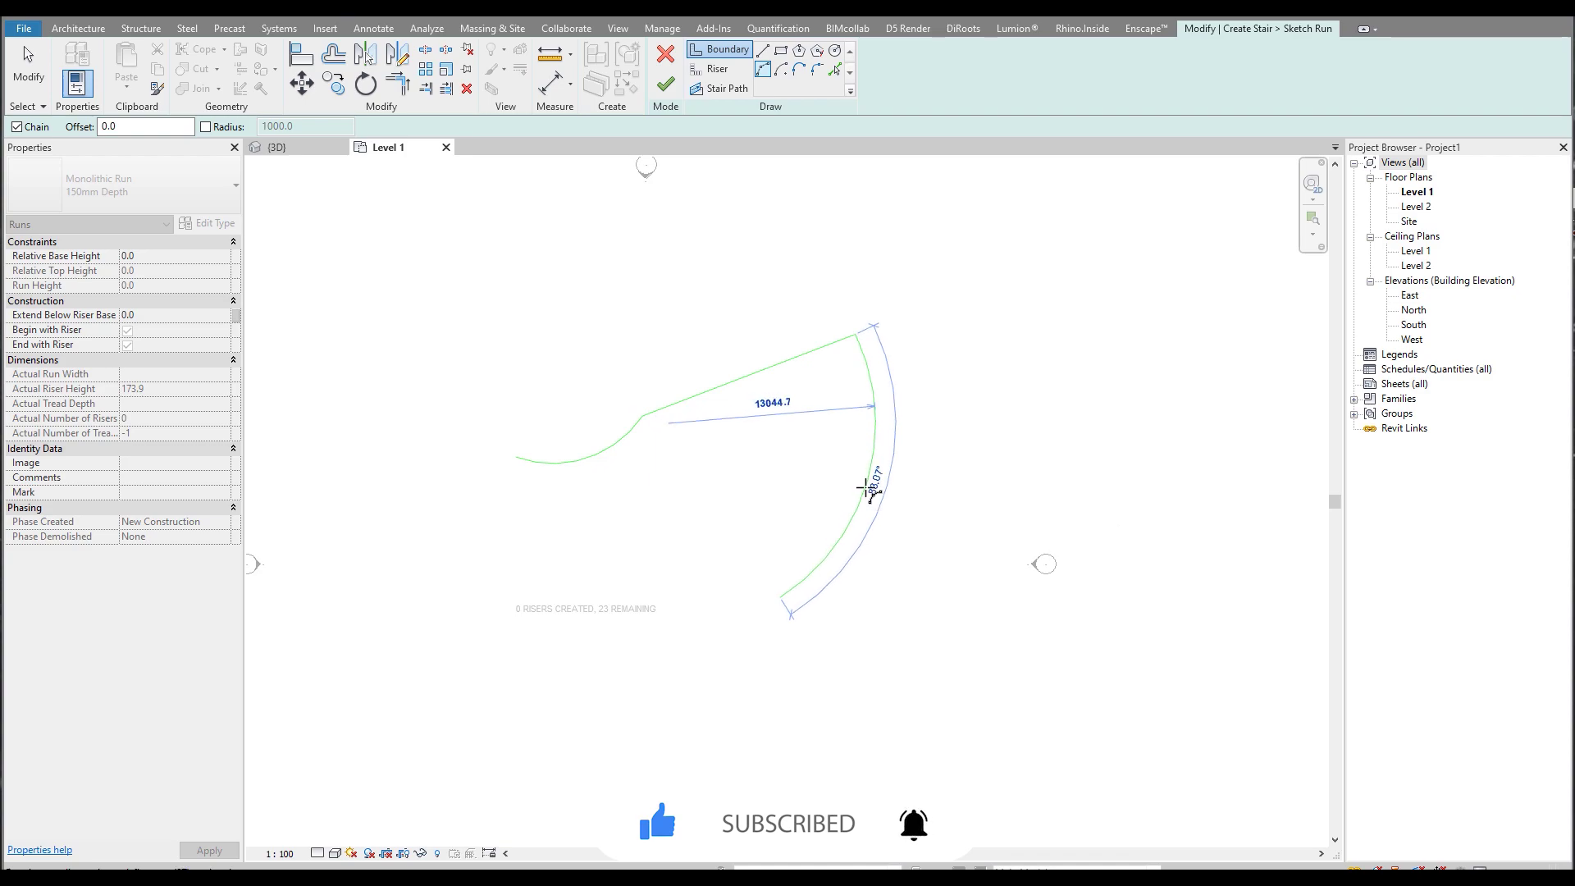
left_click(870, 491)
key("Escape")
key("Escape")
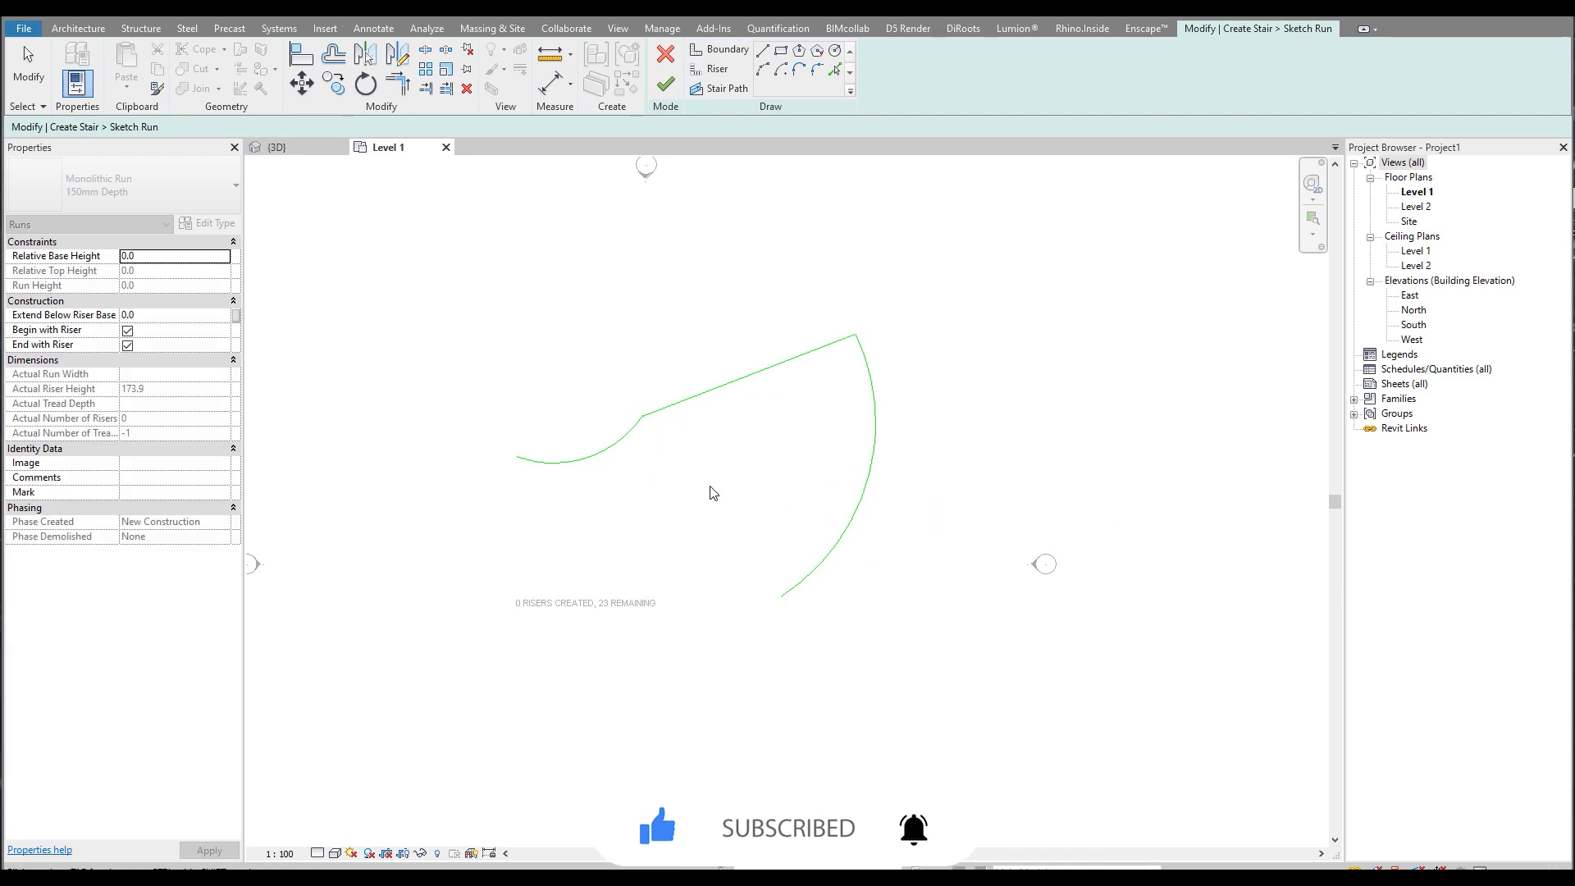
Replace the straight boundary line between the upper ends of the two arcs with a straight riser line.
left_click(654, 417)
key("Delete")
left_click(711, 69)
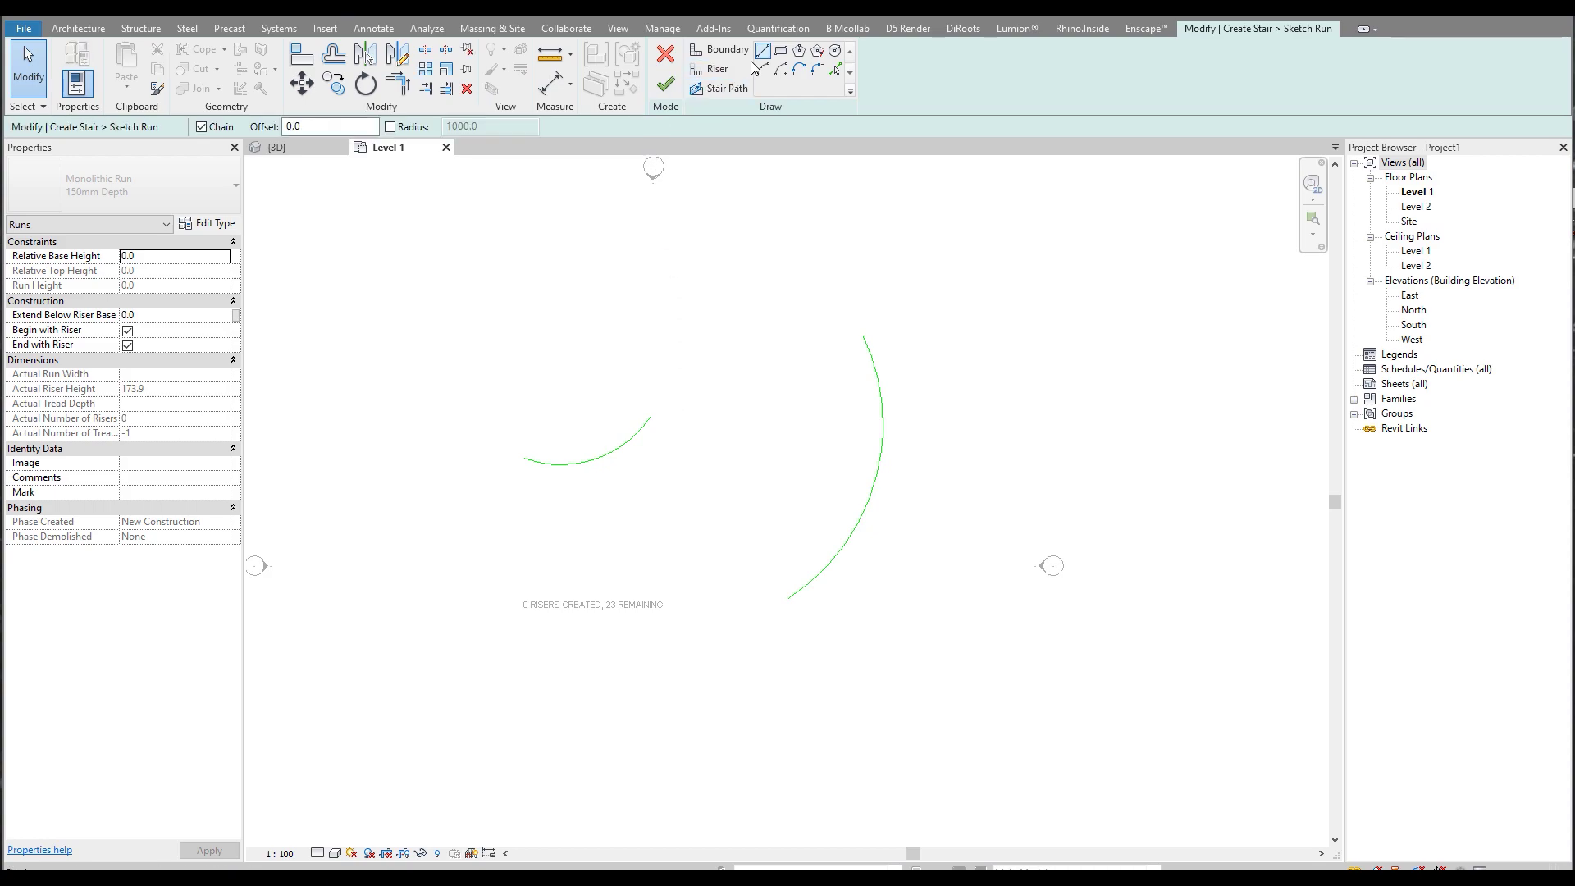
left_click(654, 416)
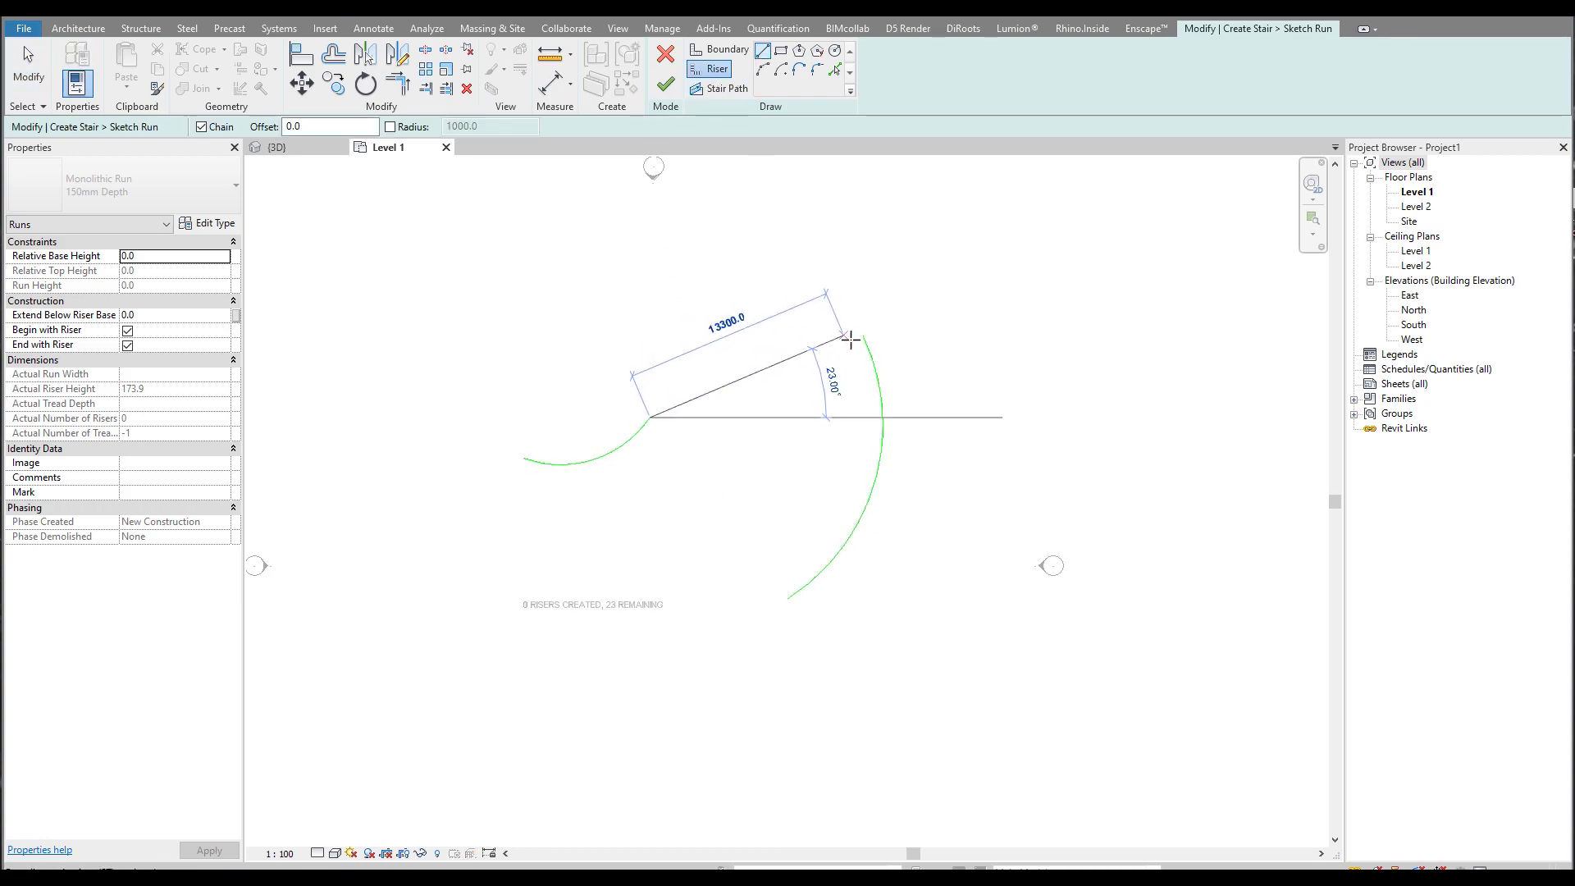
left_click(863, 336)
Draw a straight riser line between the lower ends of the inner and outer boundary arcs.
left_click(522, 460)
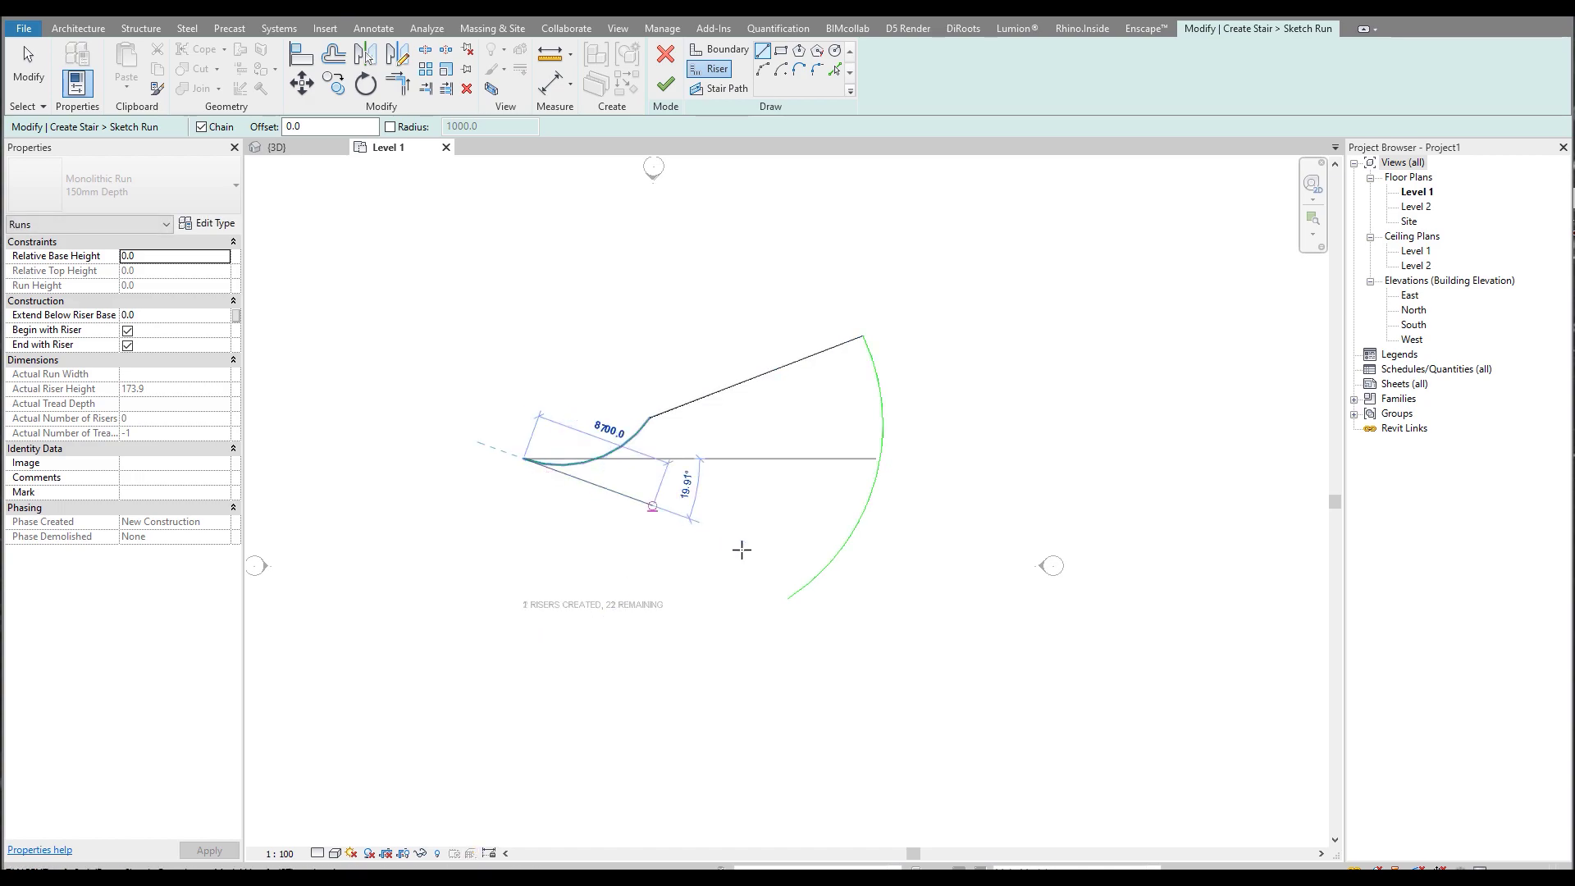
left_click(786, 597)
scroll(598, 509, "up", 3)
key("Escape")
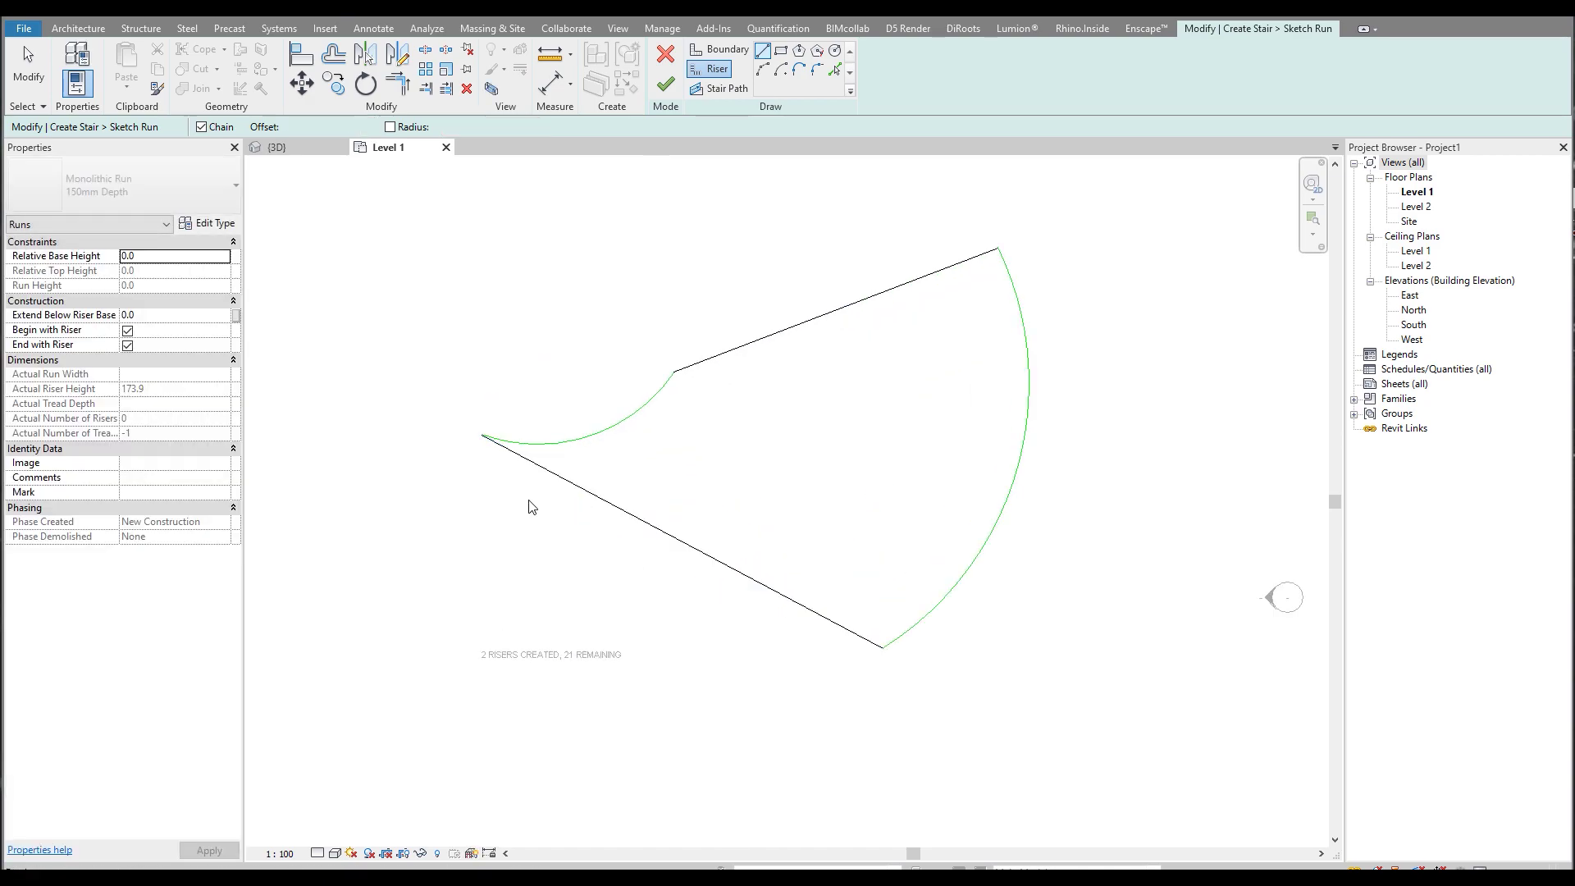
key("Escape")
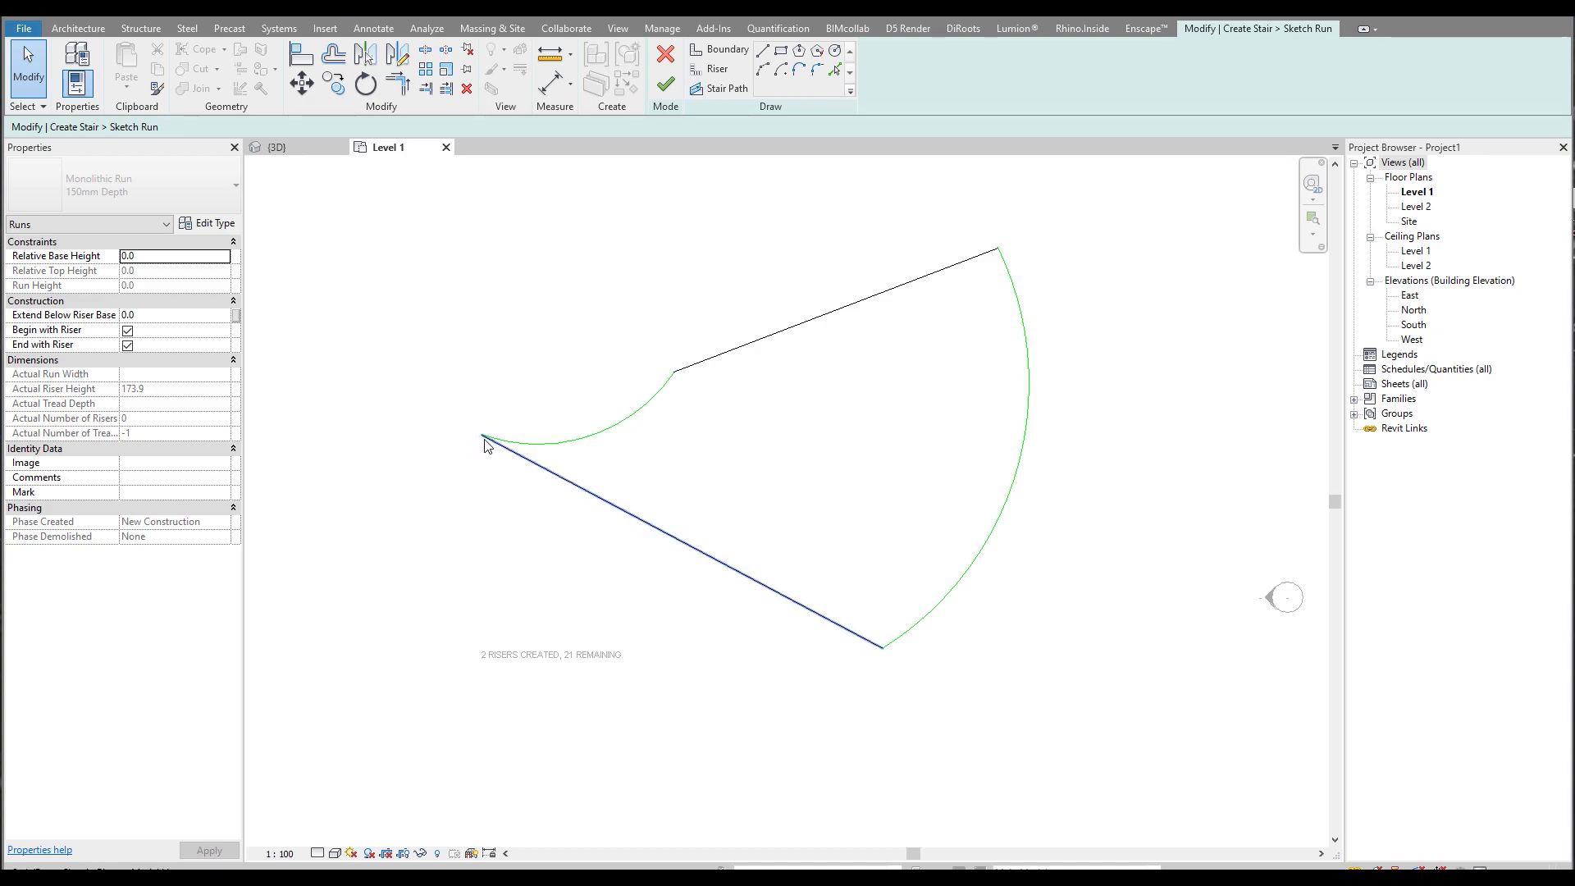
Compare the sketch's lower riser with the shape of the reference stair in its 3D view.
scroll(484, 443, "up", 3)
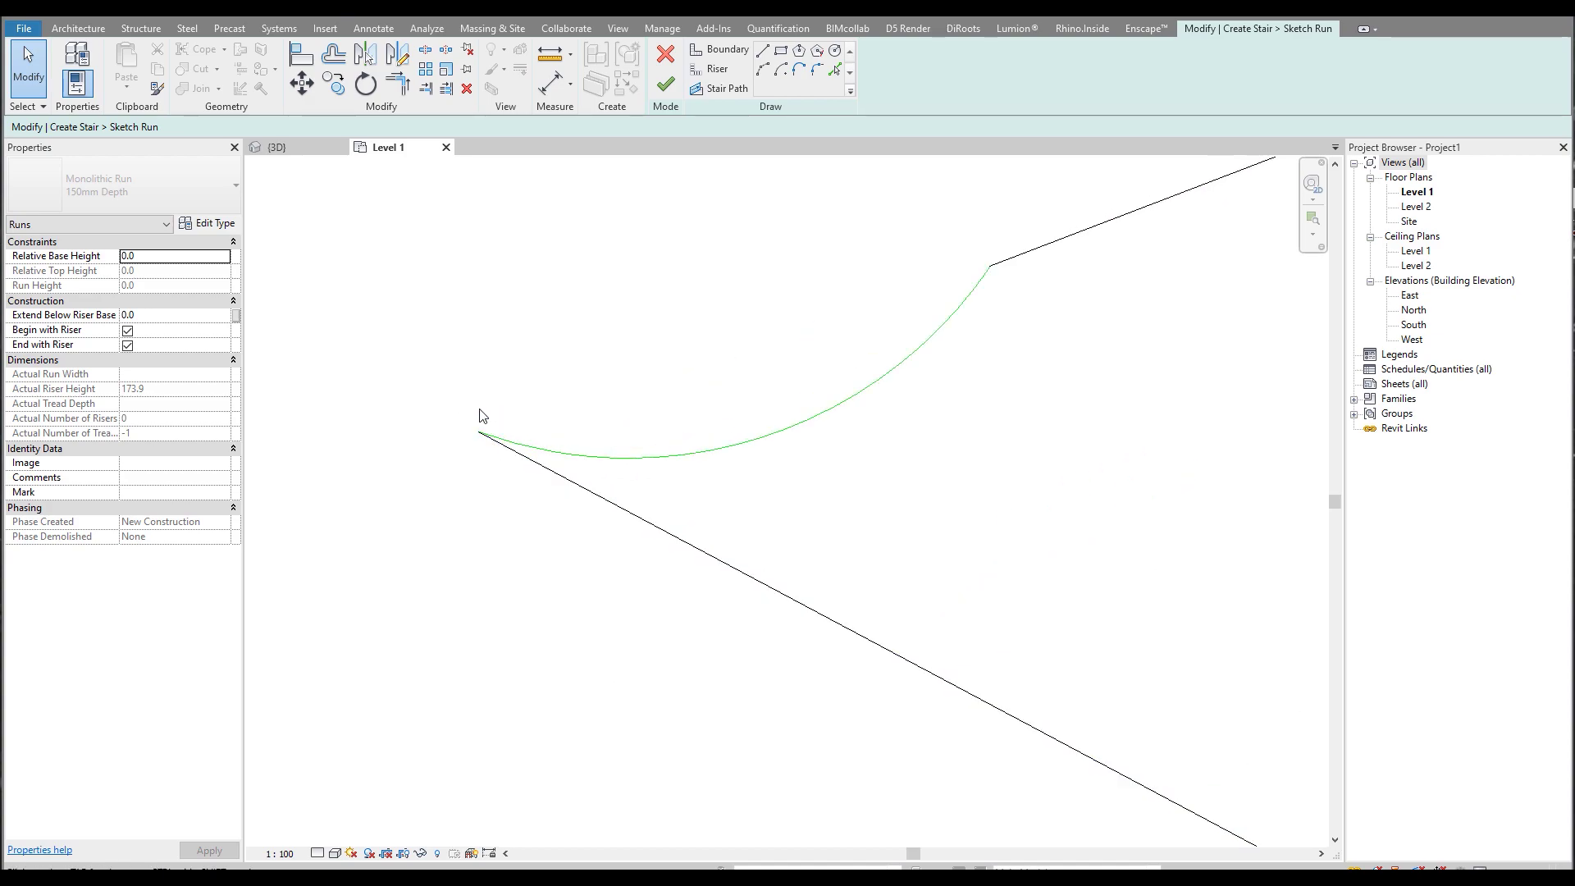
left_click(306, 149)
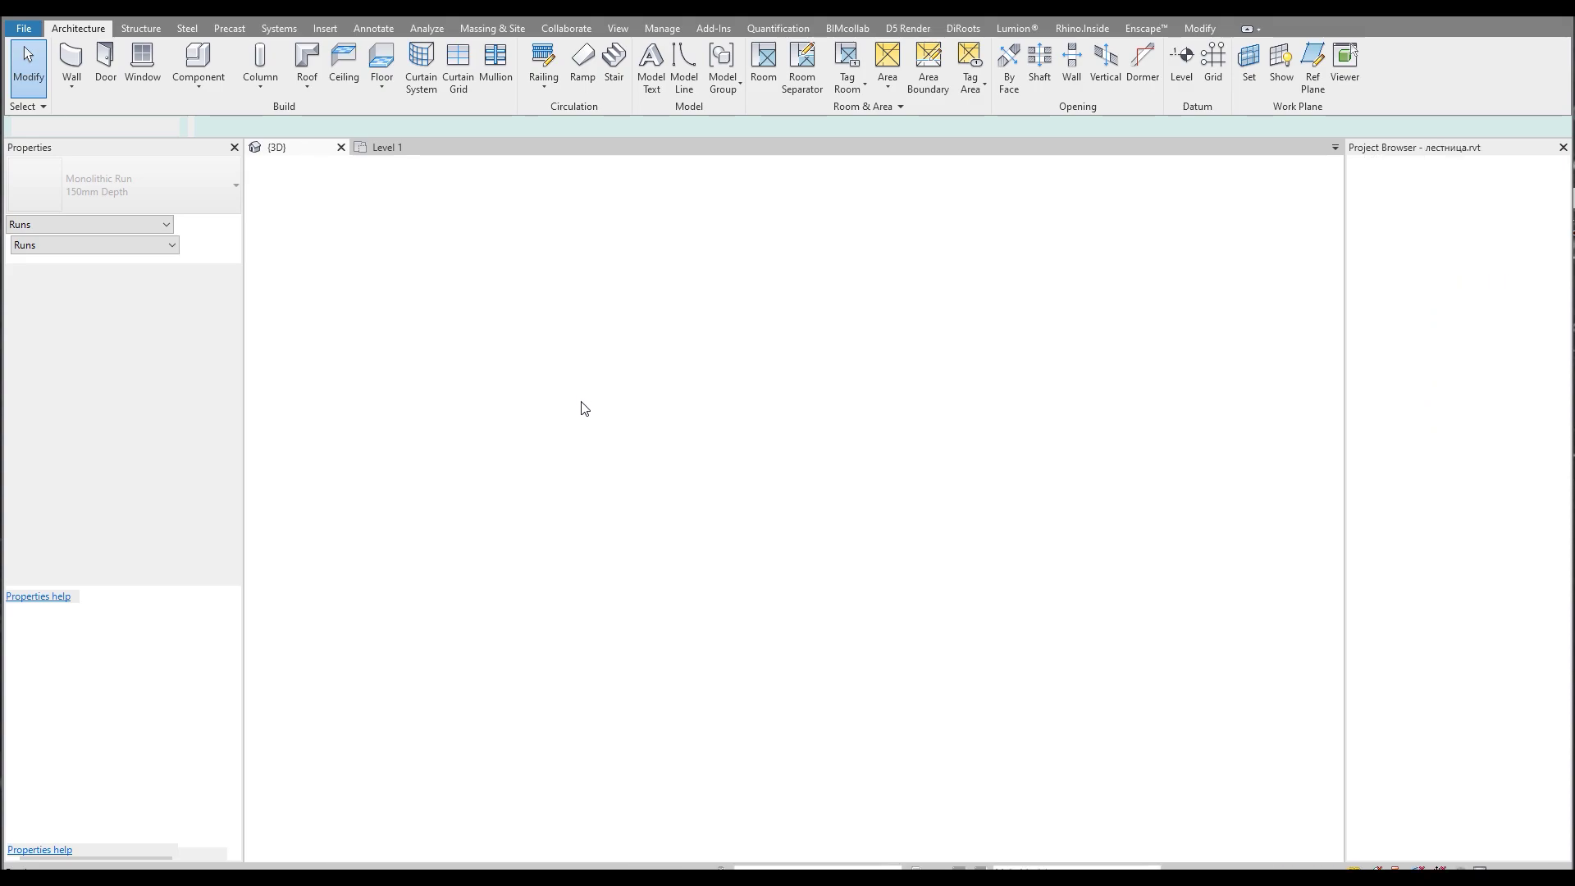
middle_click_drag(608, 497, 837, 590)
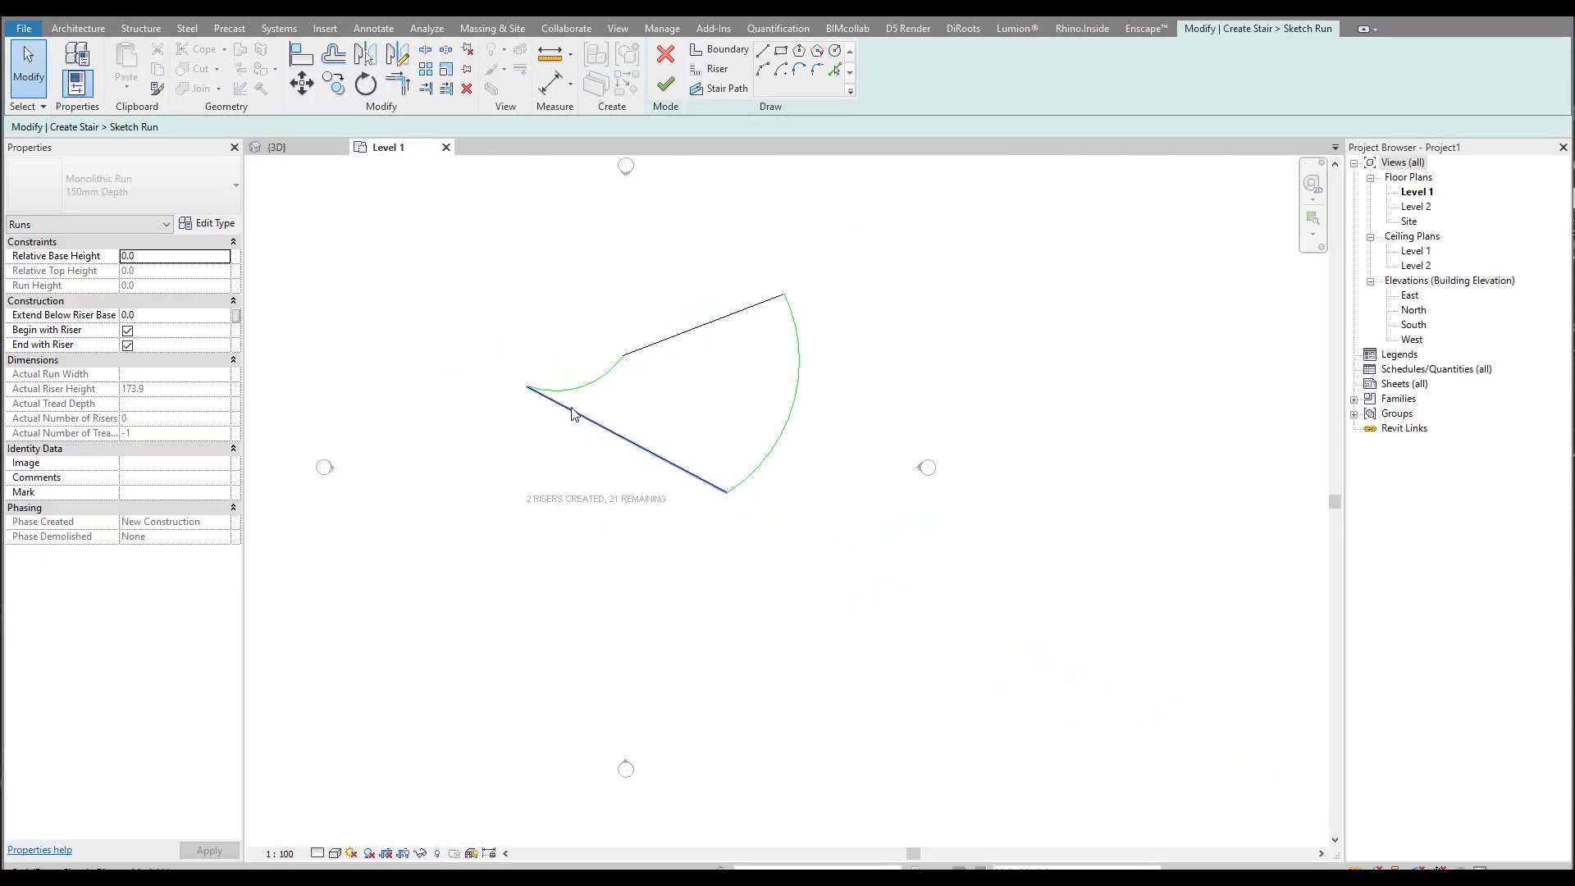
Draw the lower riser from the outer arc's lower end as a straight line, continued by an arc of about 7177 mm radius to the inner arc's end.
scroll(572, 413, "up", 2)
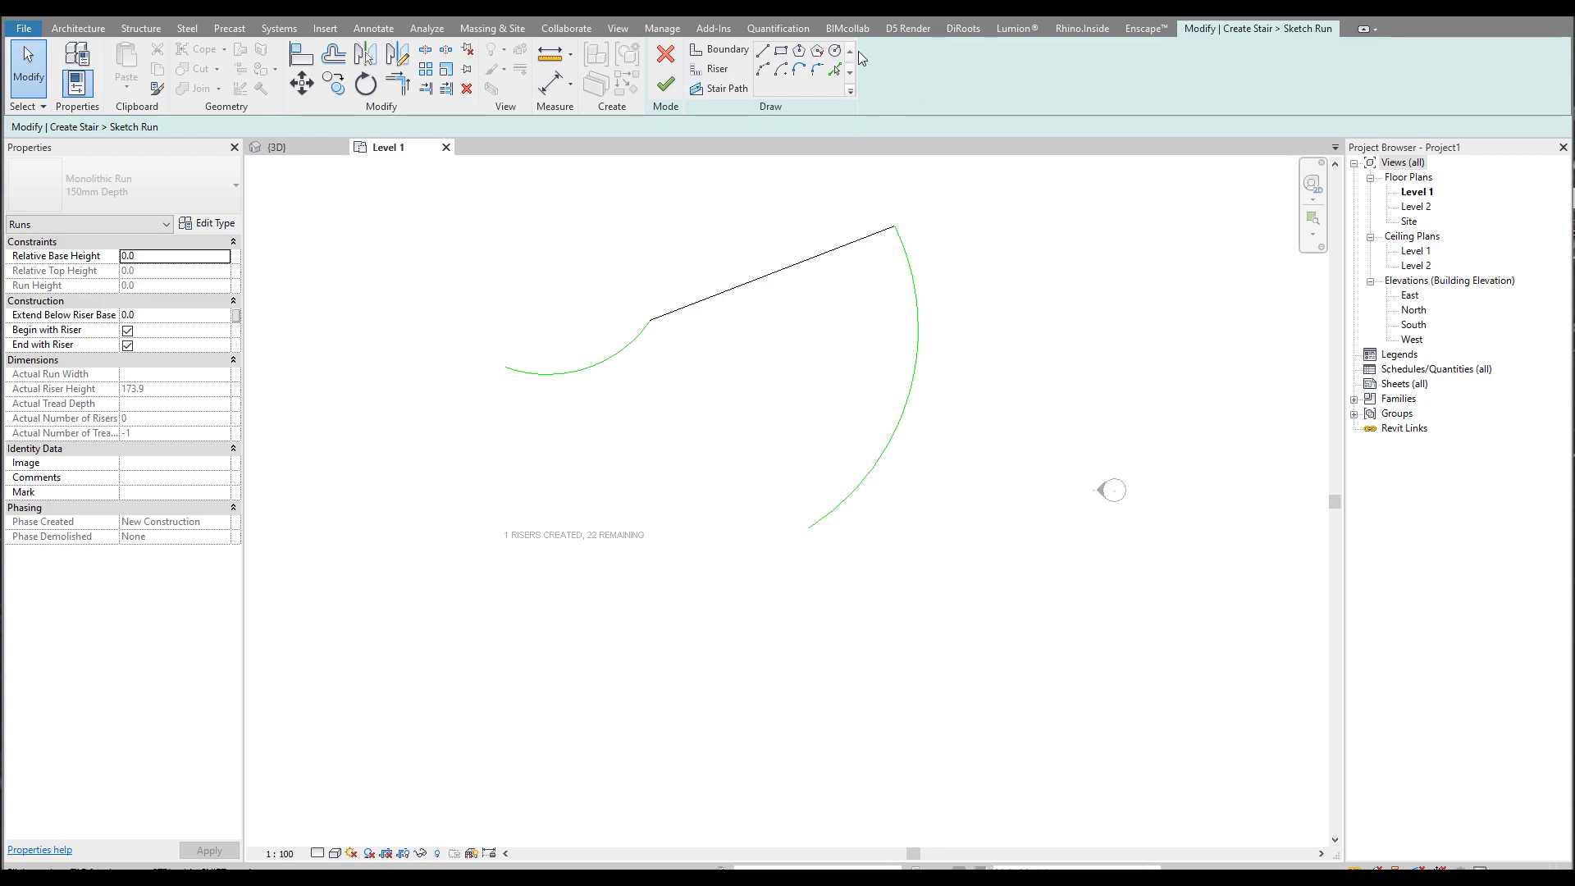
left_click(710, 69)
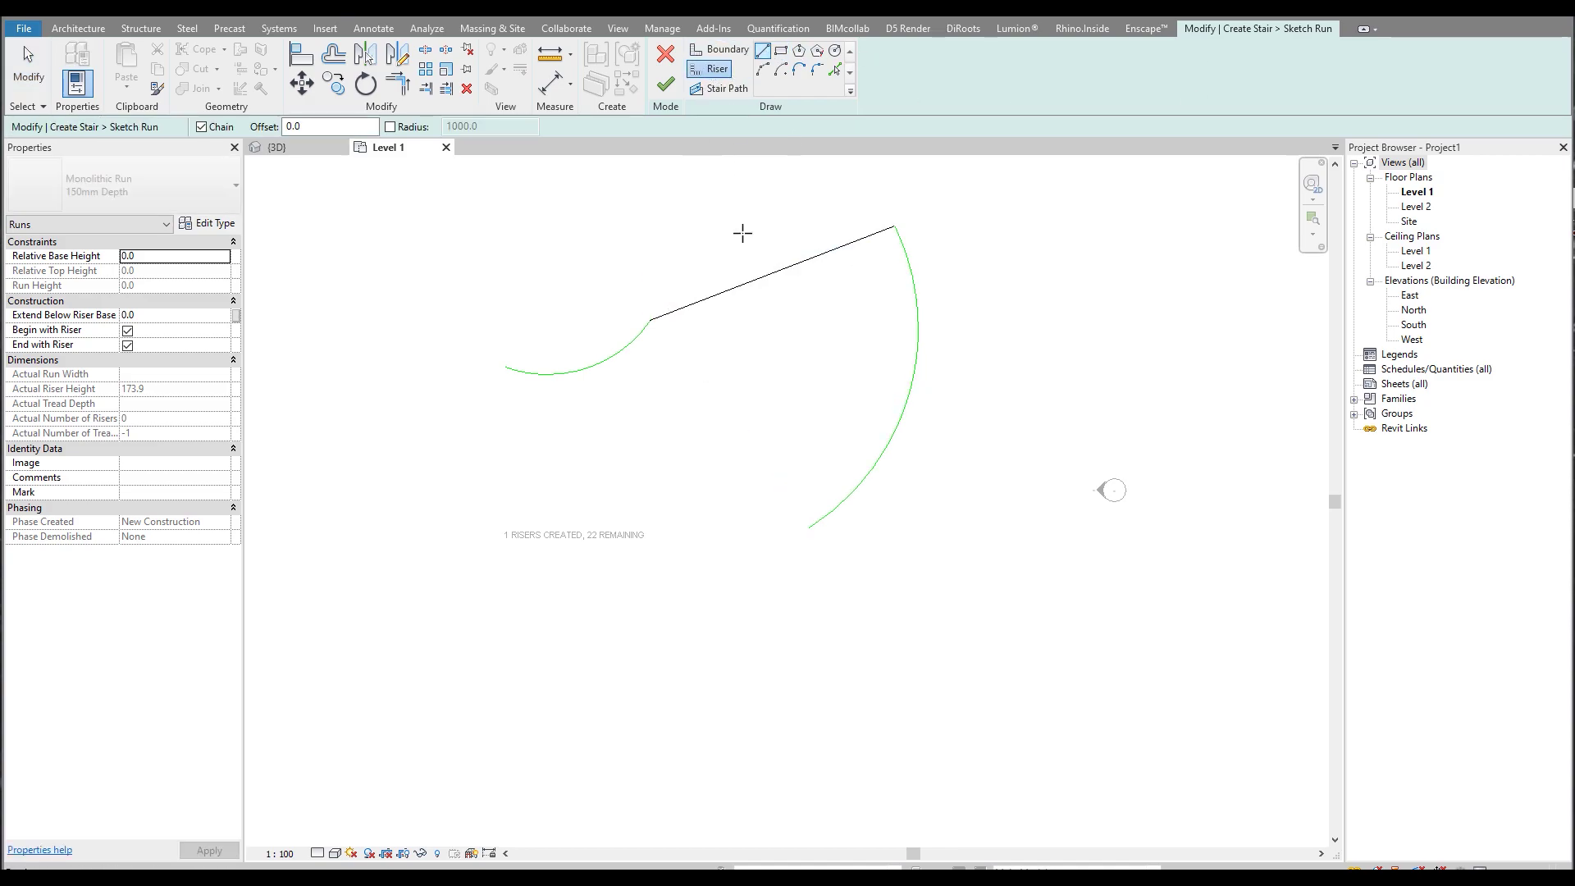
left_click(810, 529)
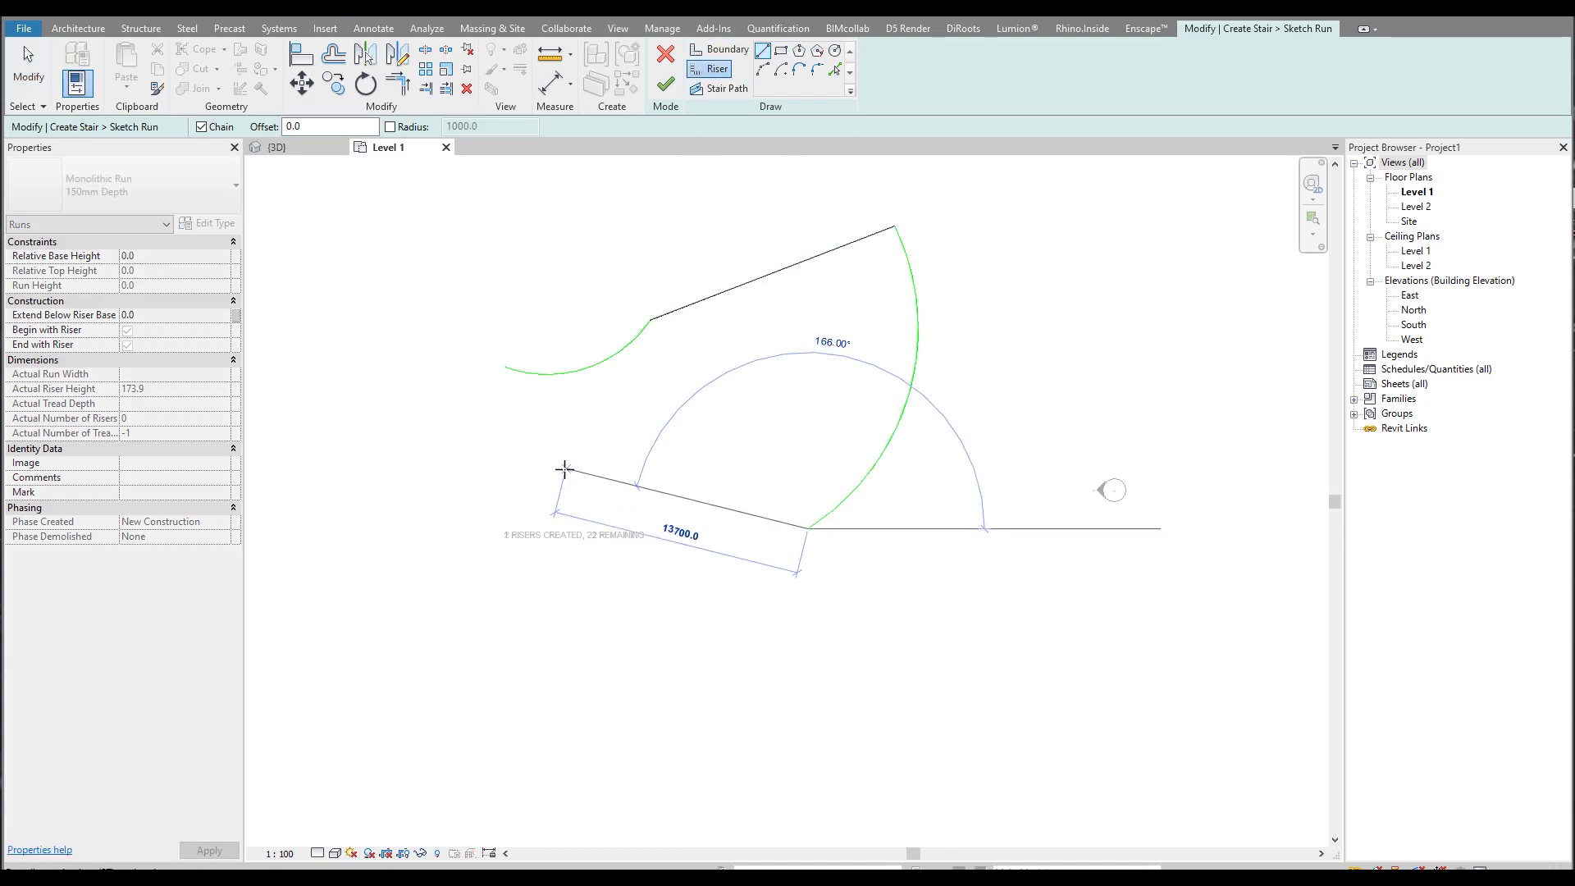
left_click(594, 463)
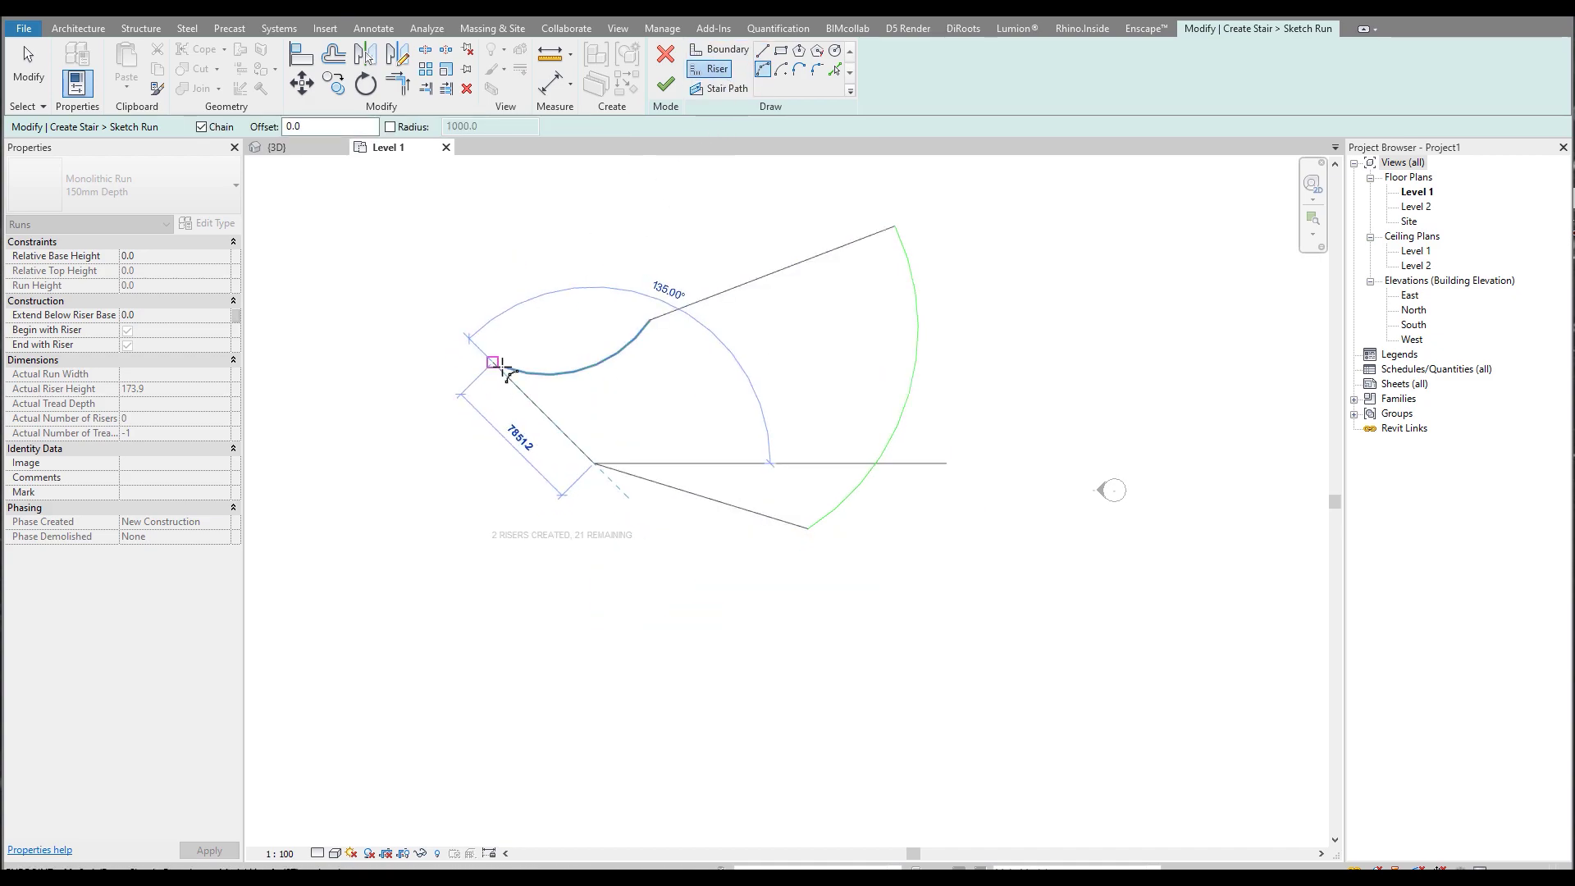
left_click(504, 368)
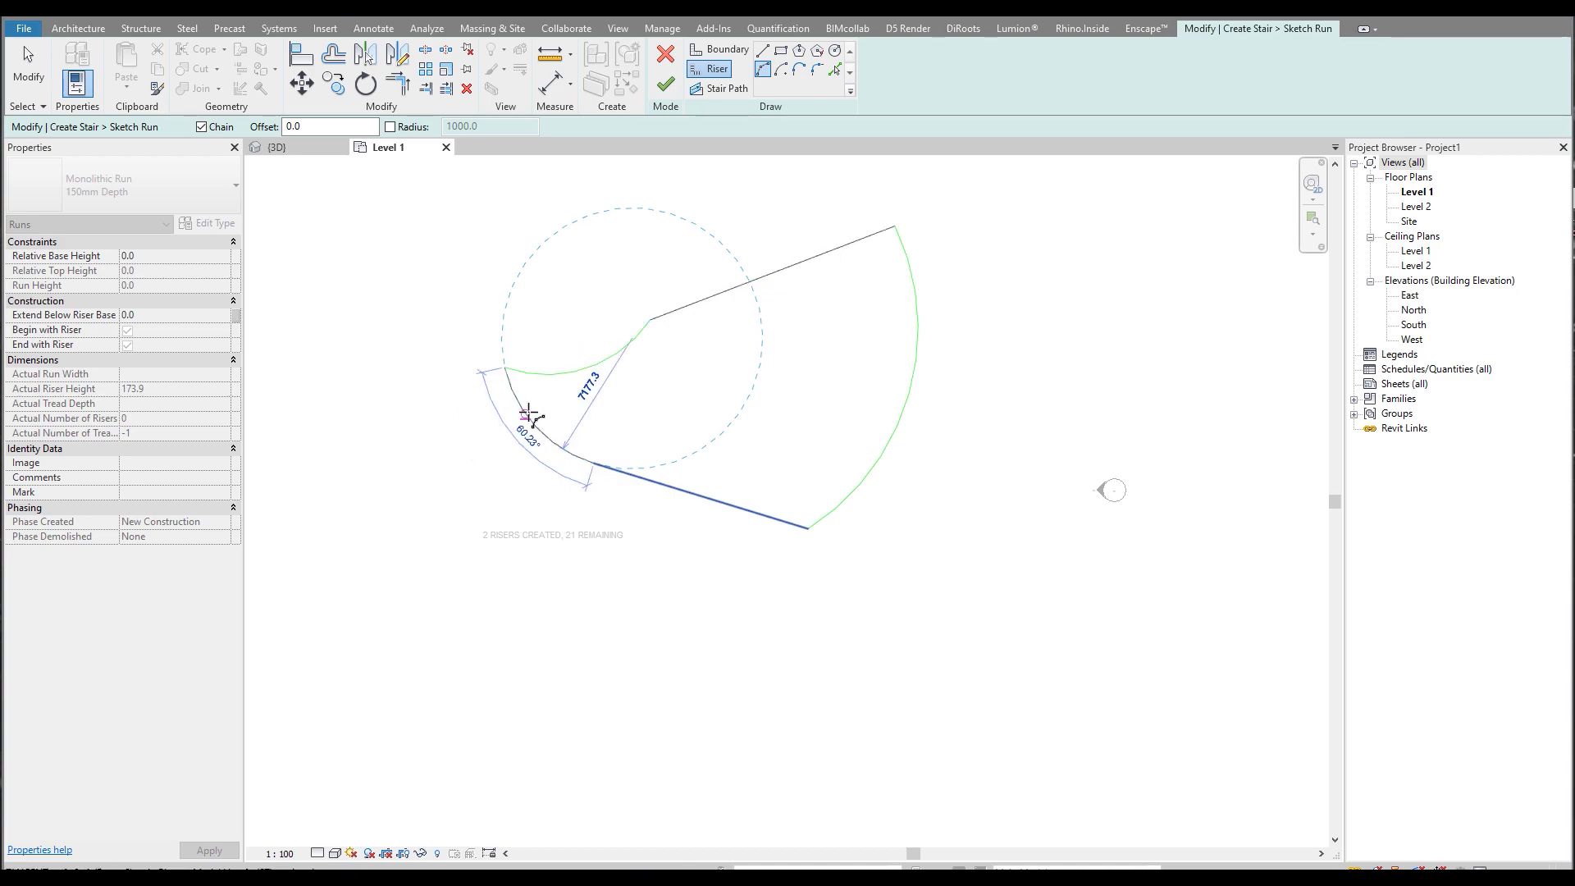
left_click(525, 413)
key("Escape")
key("Escape")
middle_click_drag(756, 383, 728, 466)
scroll(472, 471, "up", 2)
middle_click_drag(846, 495, 696, 488)
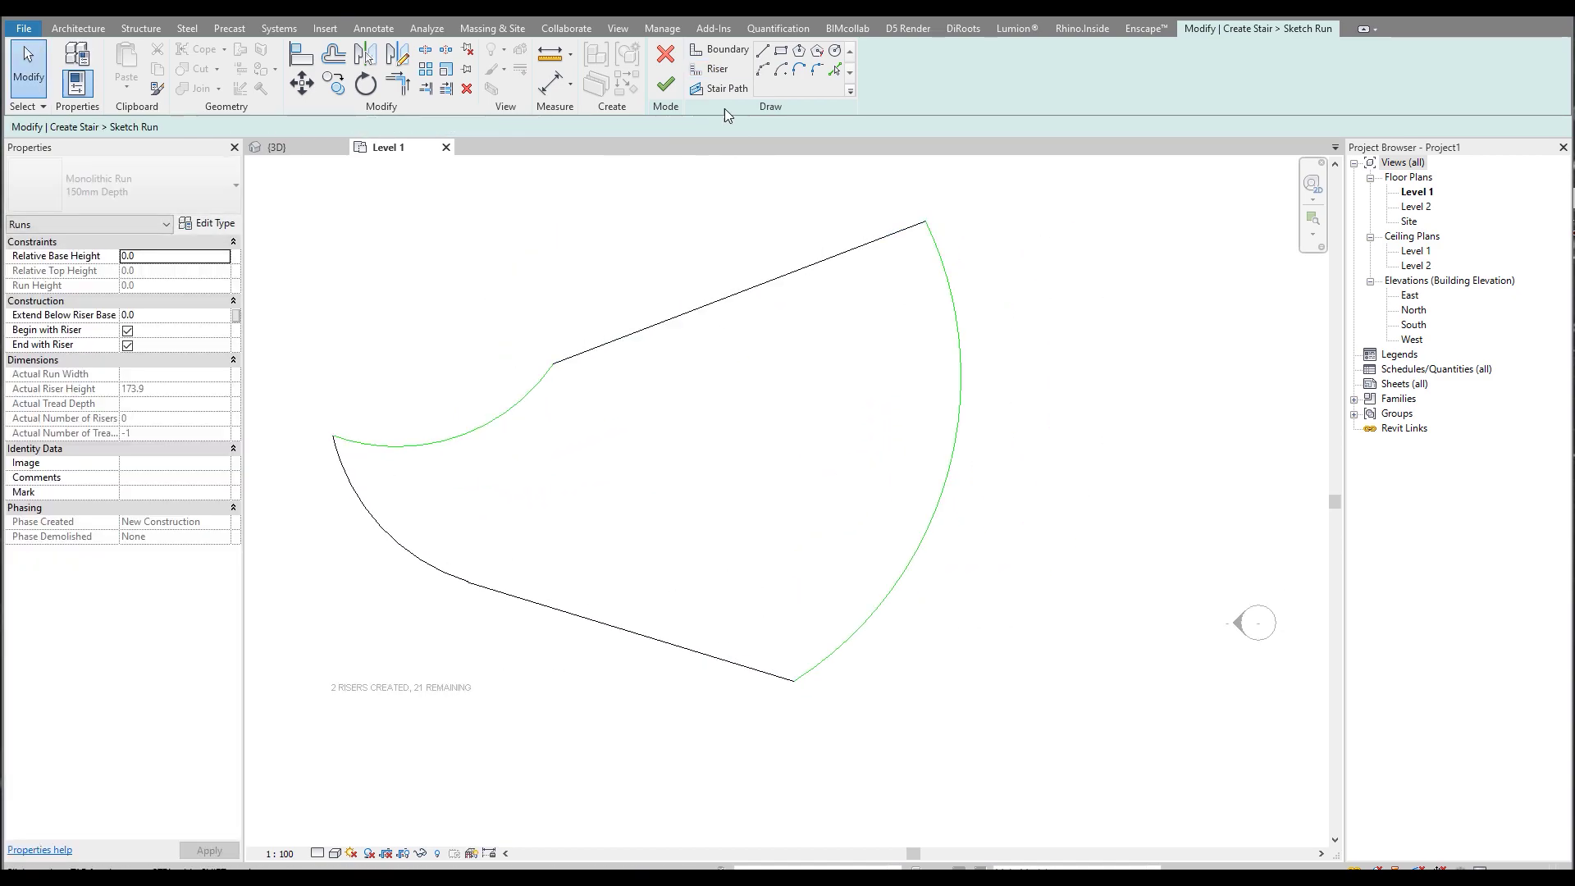
left_click(714, 69)
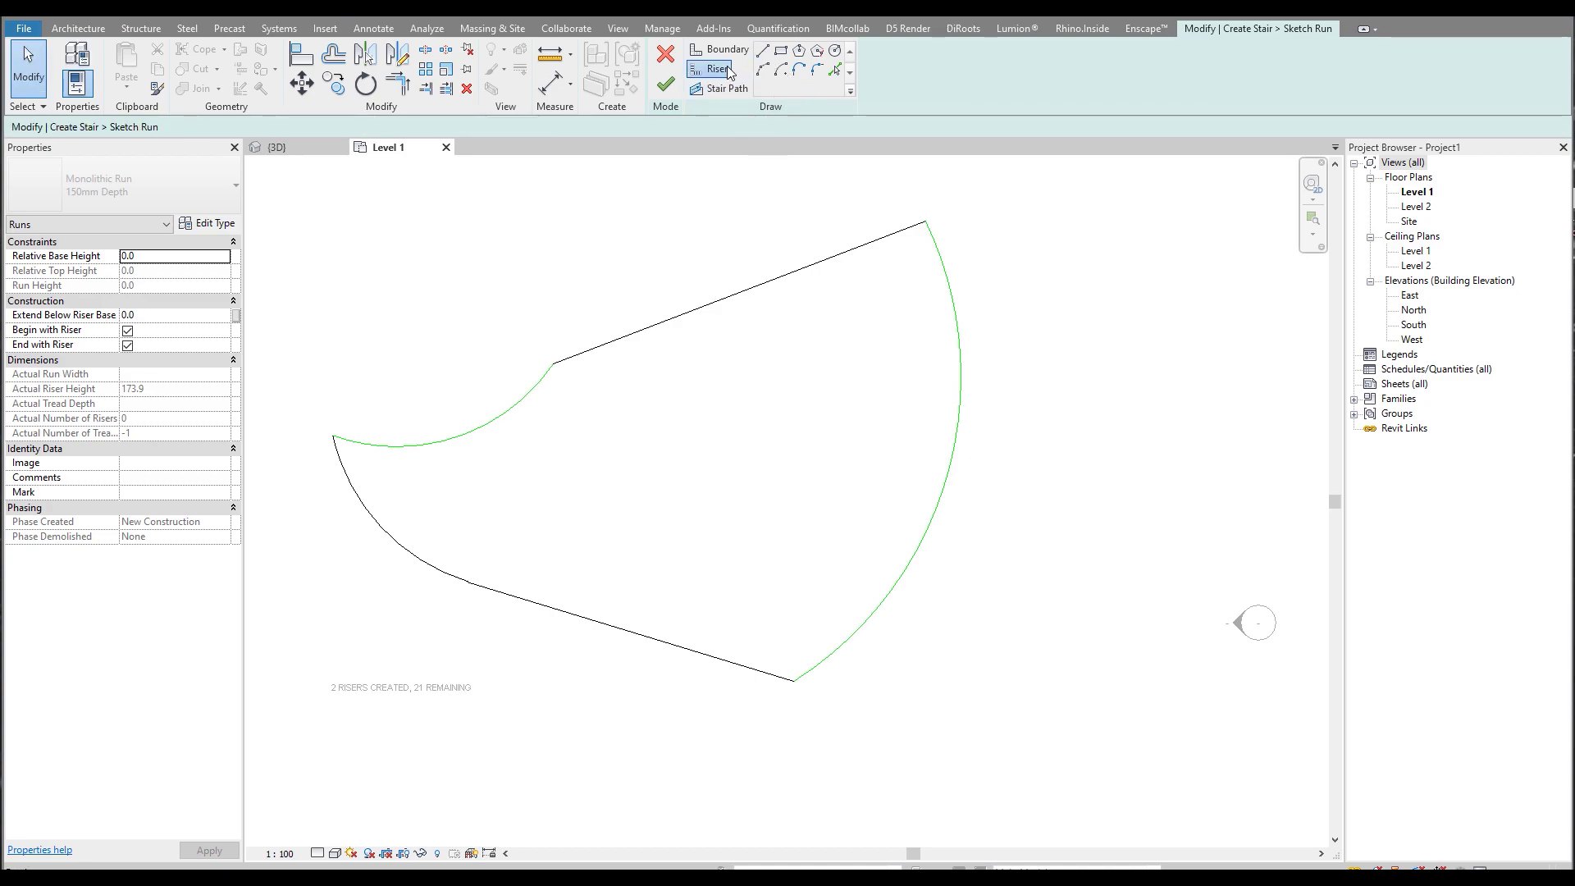
left_click(519, 400)
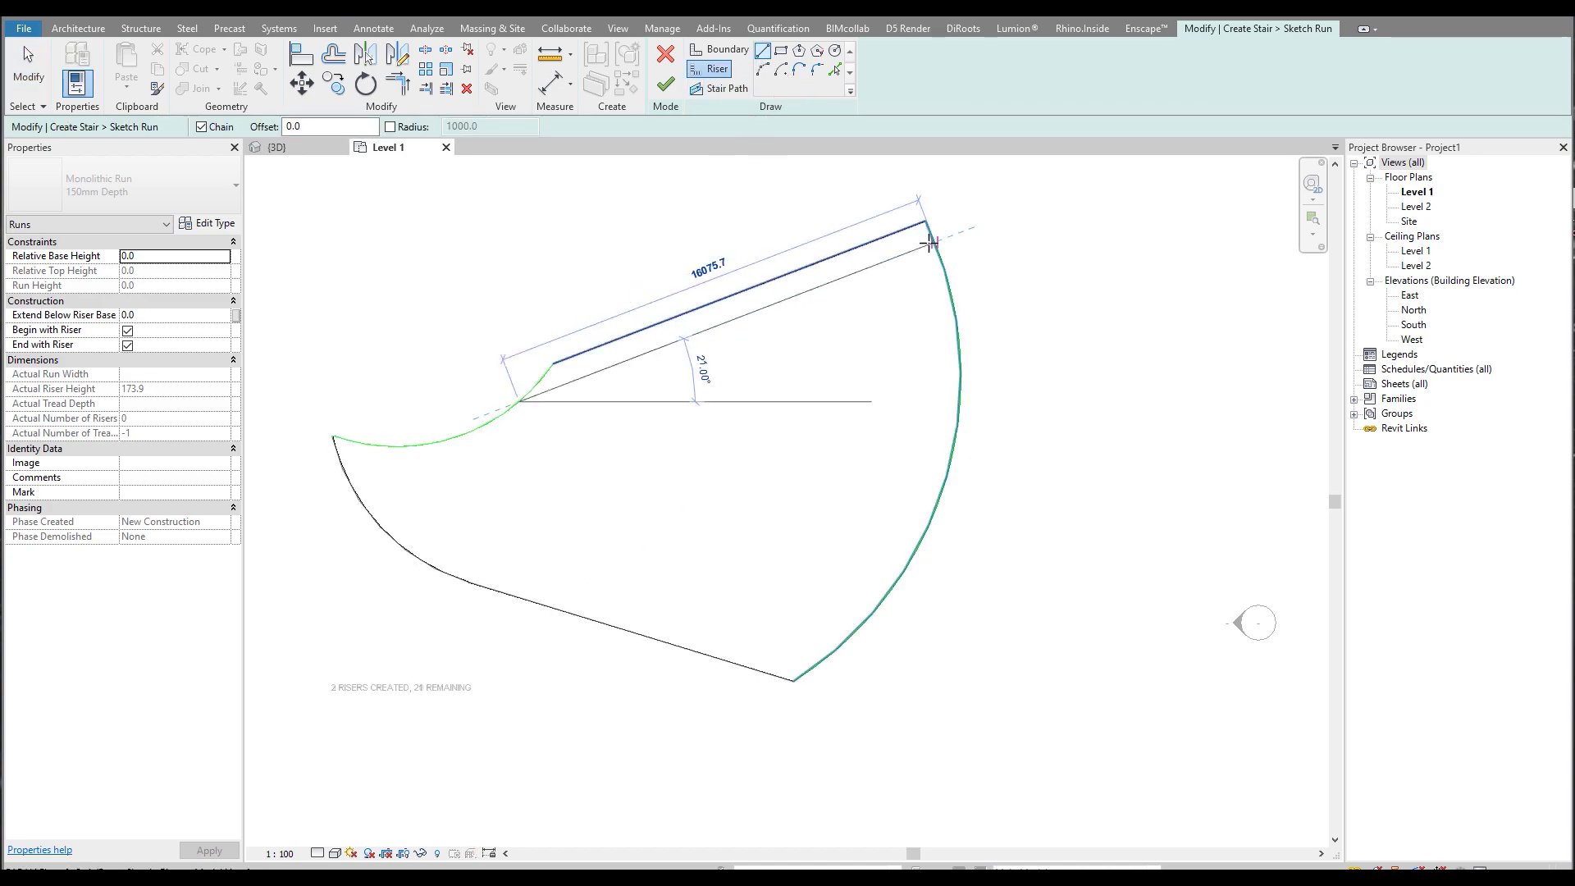
key("Escape")
key("Escape")
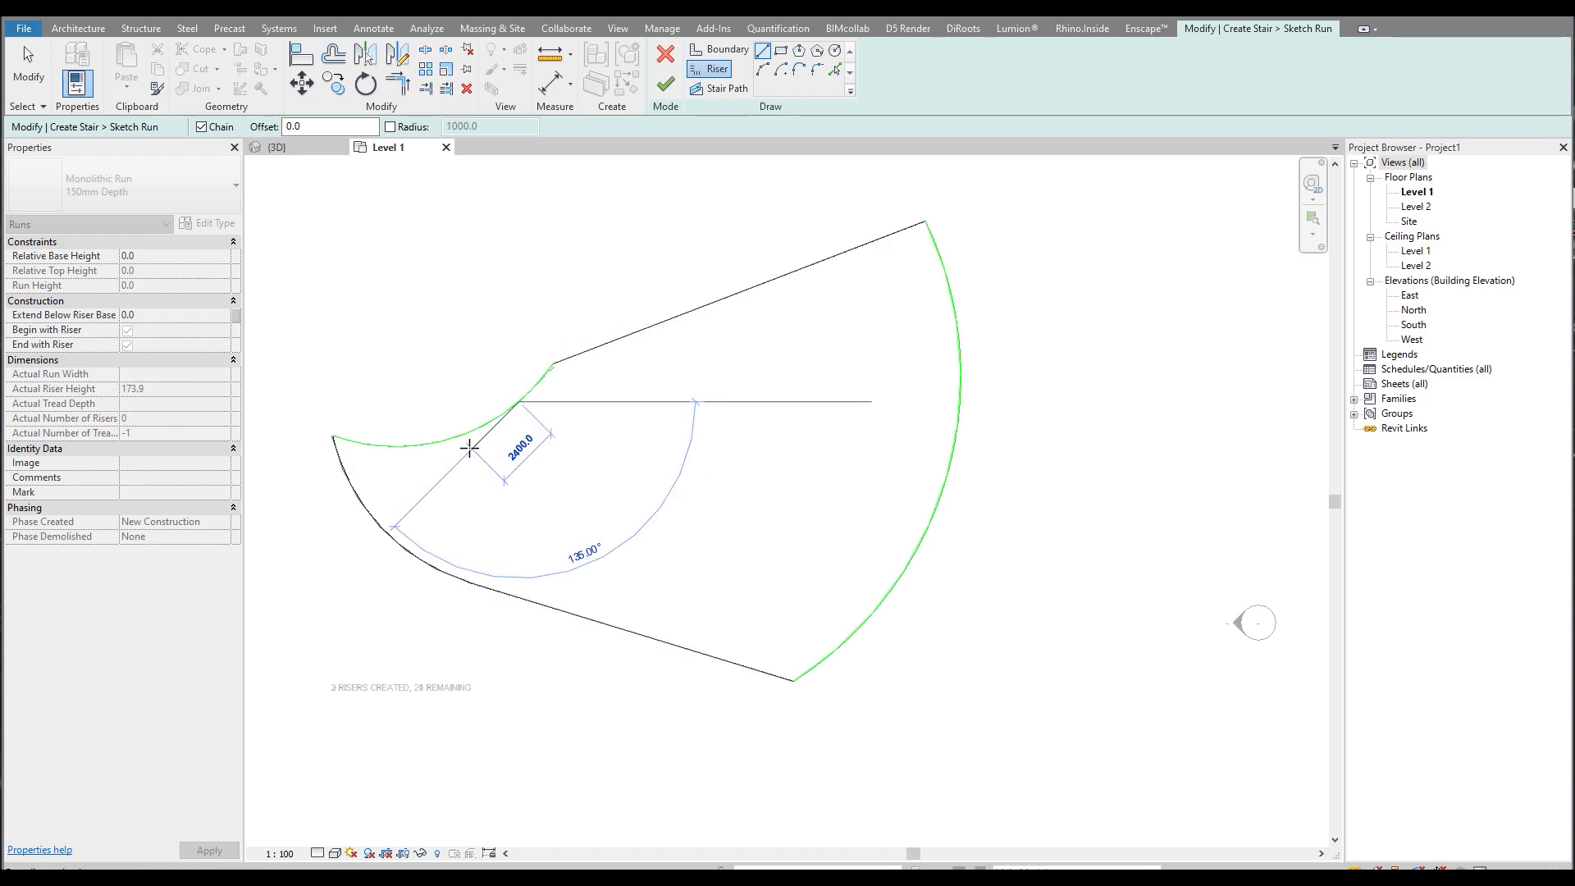
left_click(464, 439)
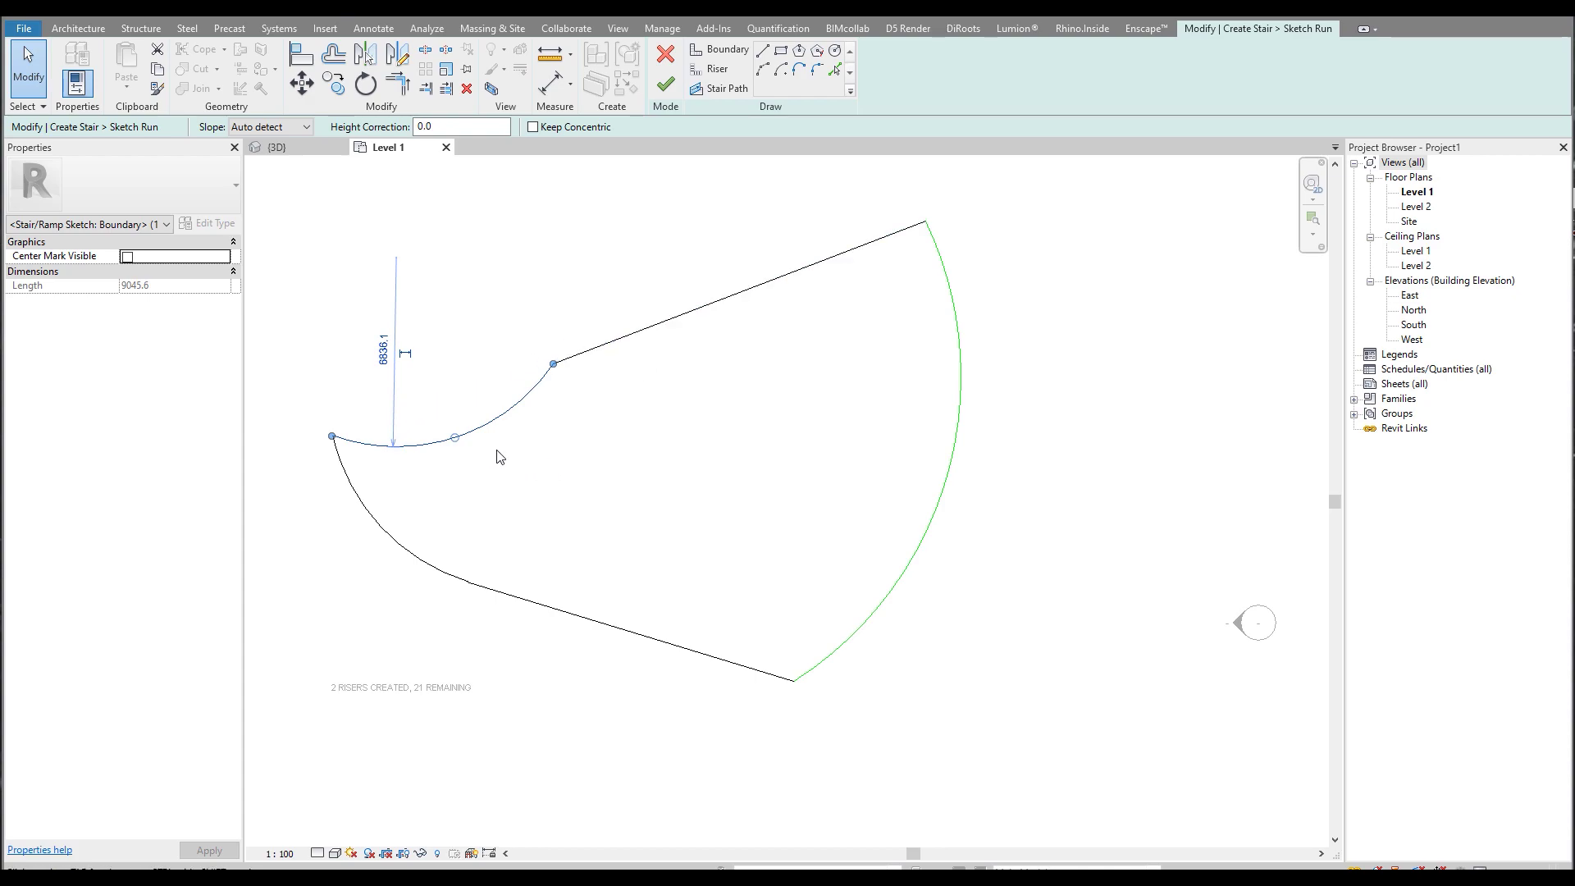
Draw four straight risers fanning from the inner boundary arc to the outer boundary arc, spaced below the upper end riser.
left_click(717, 69)
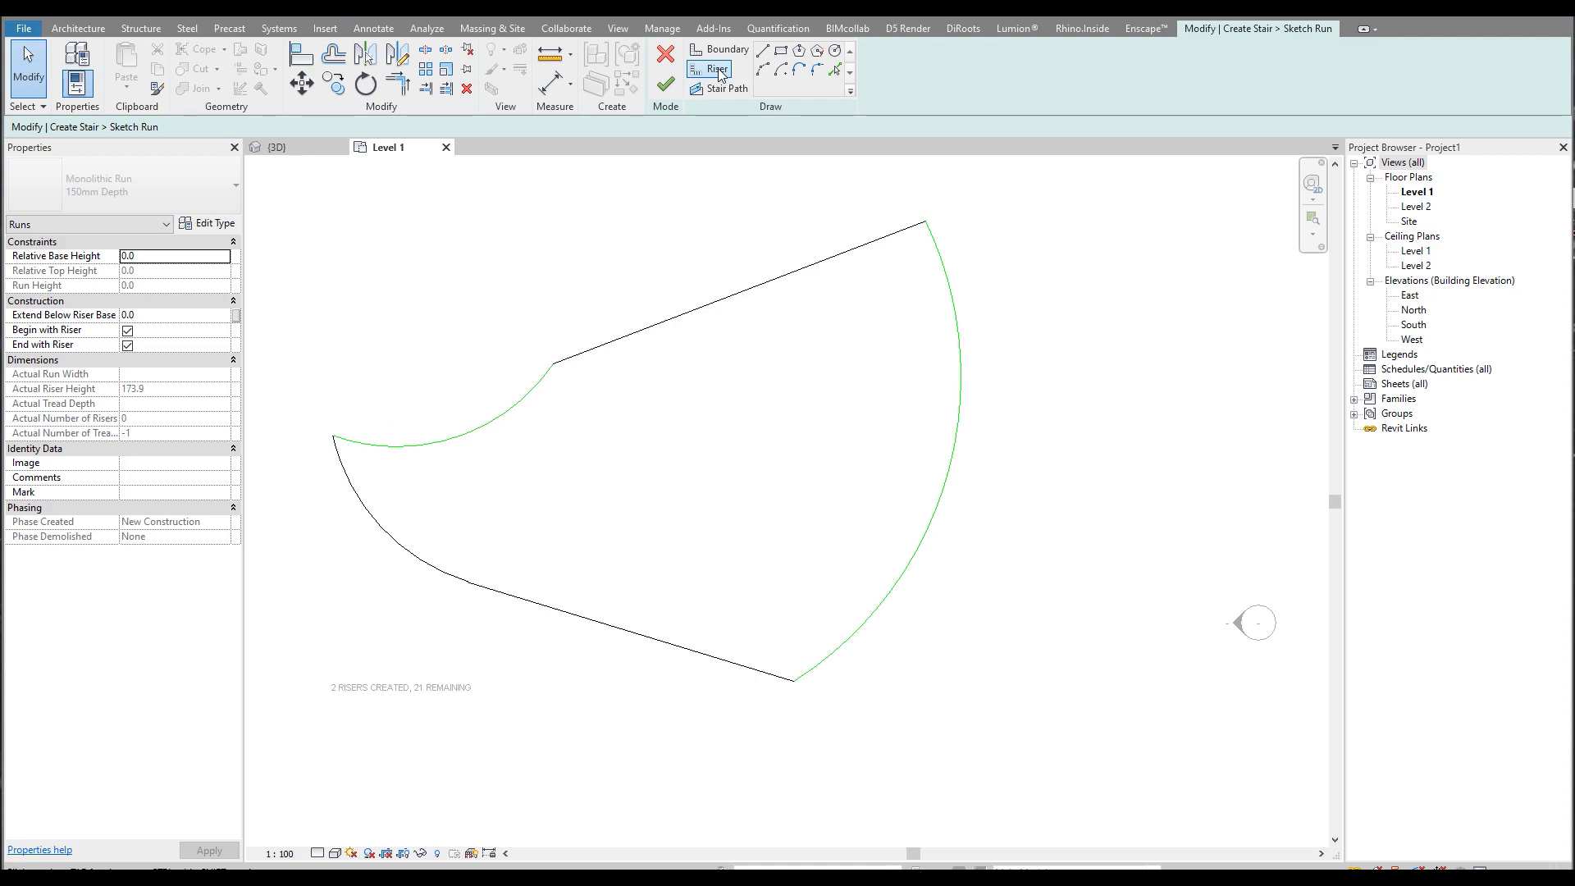
left_click(535, 386)
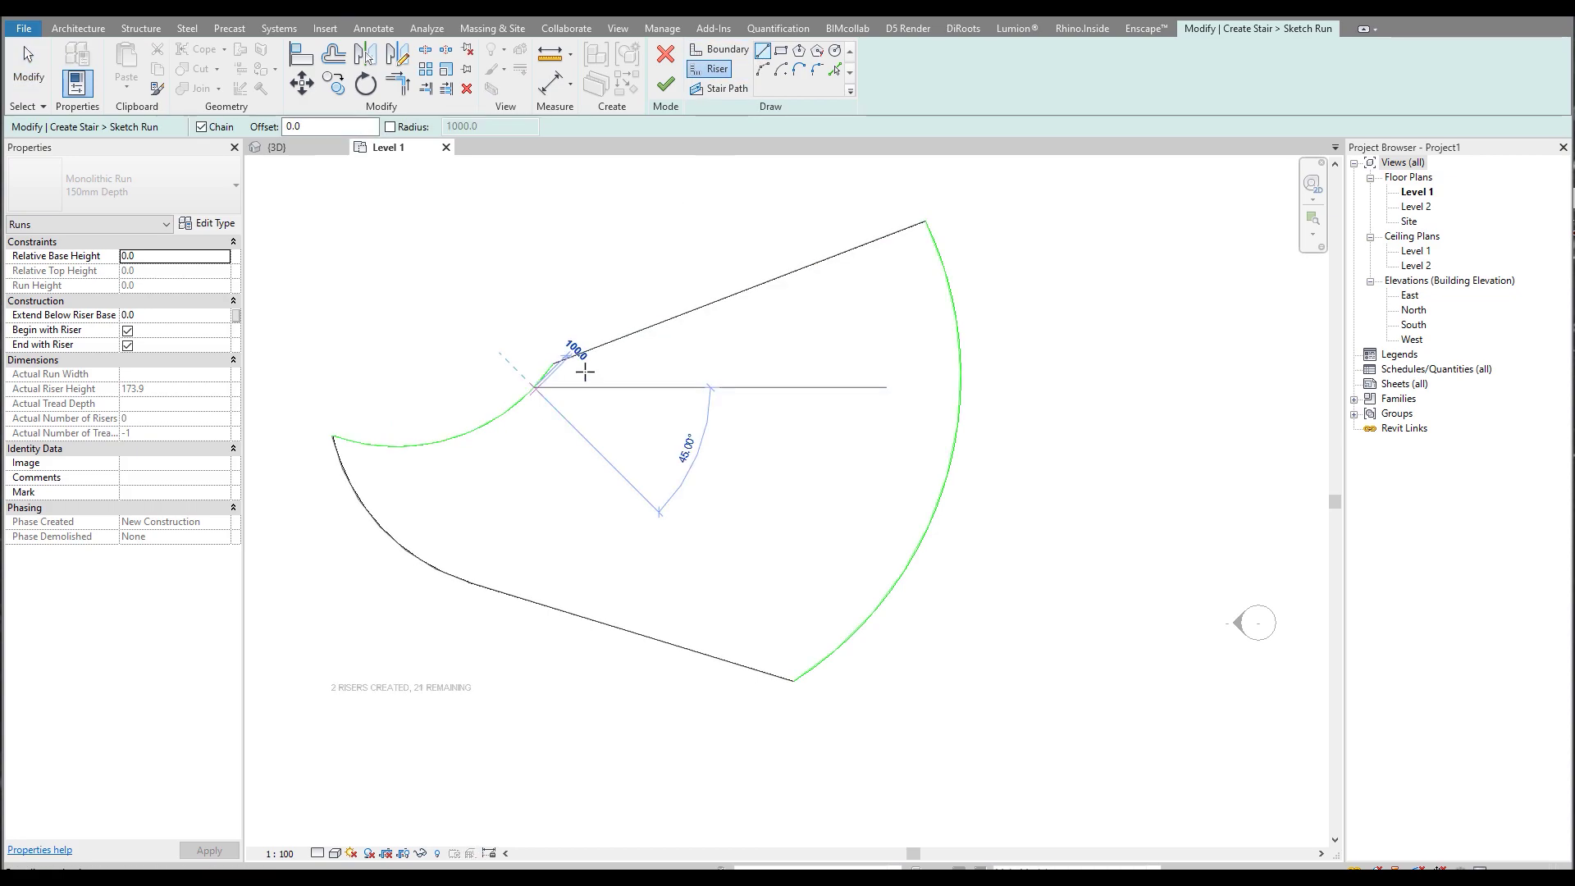
left_click(945, 276)
left_click(504, 414)
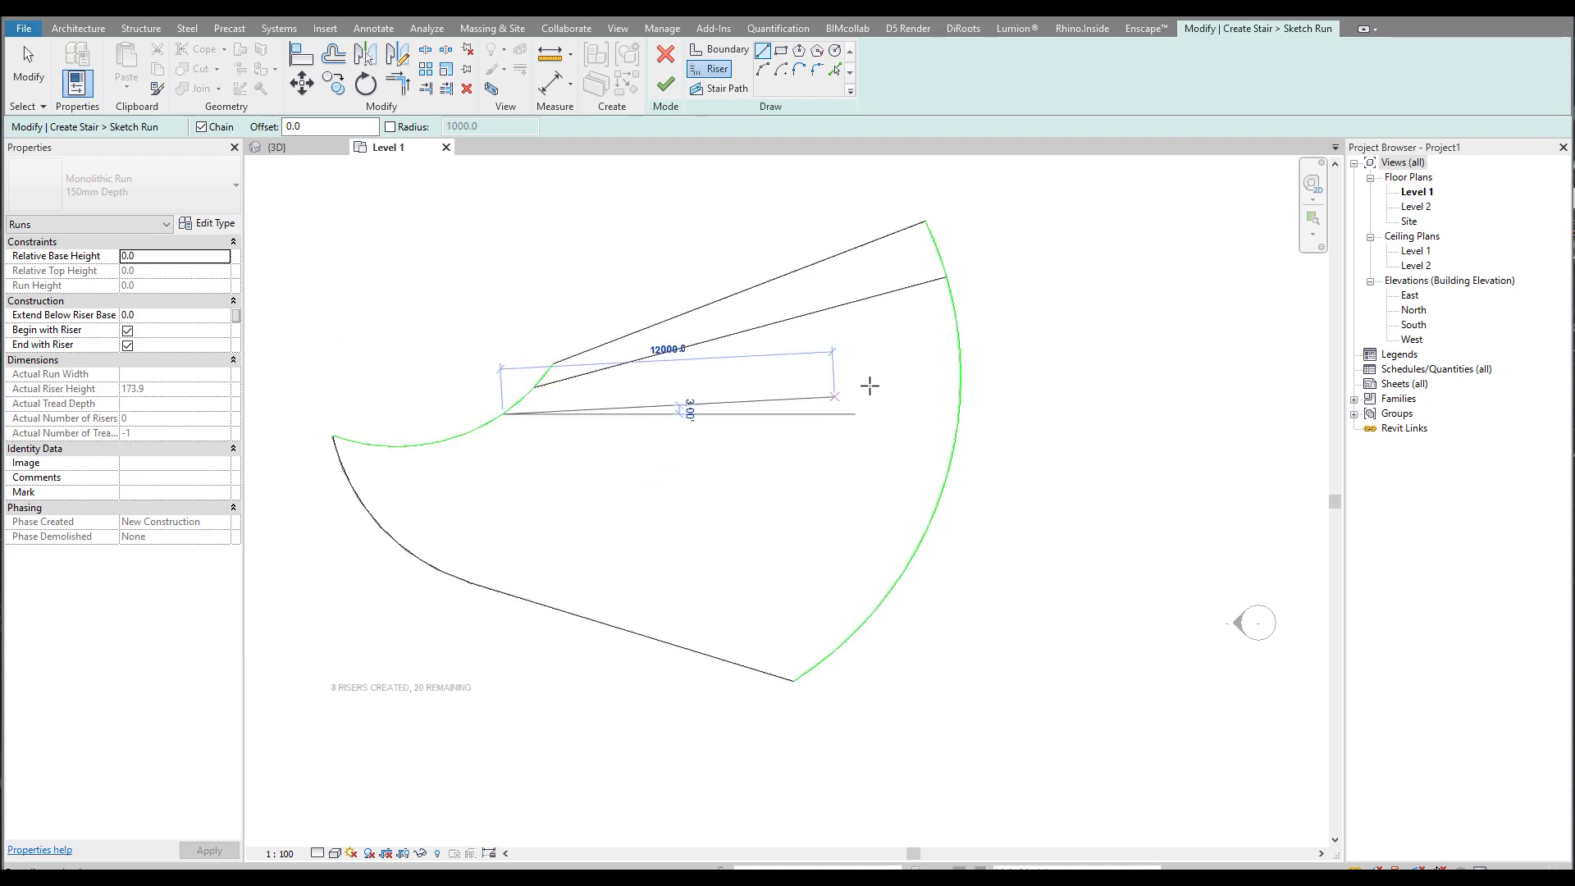
left_click(960, 357)
left_click(470, 432)
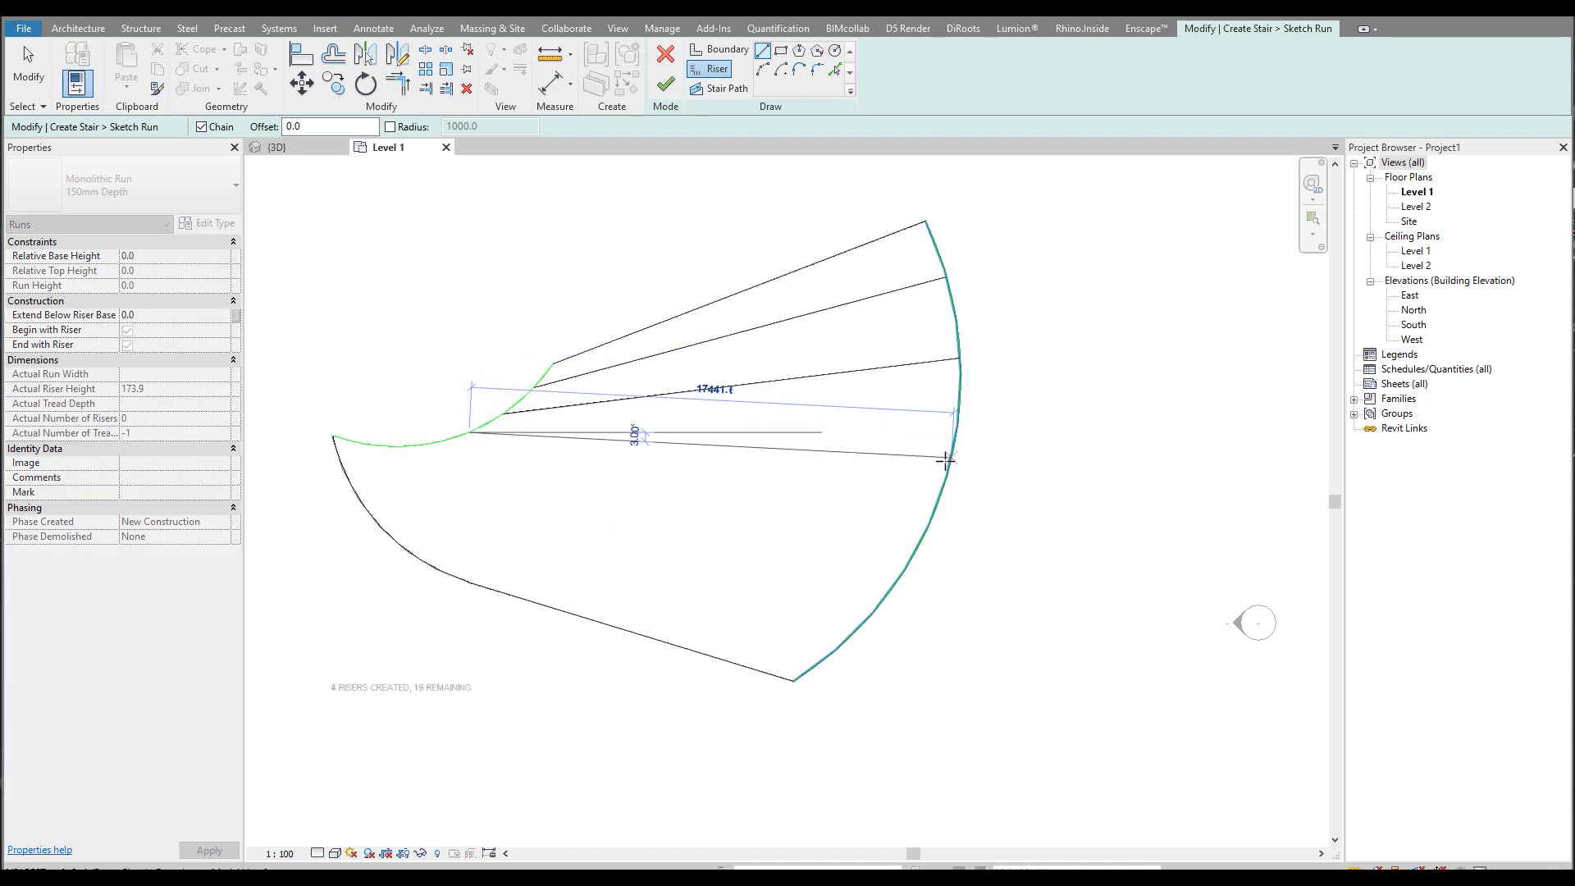
left_click(950, 466)
left_click(423, 444)
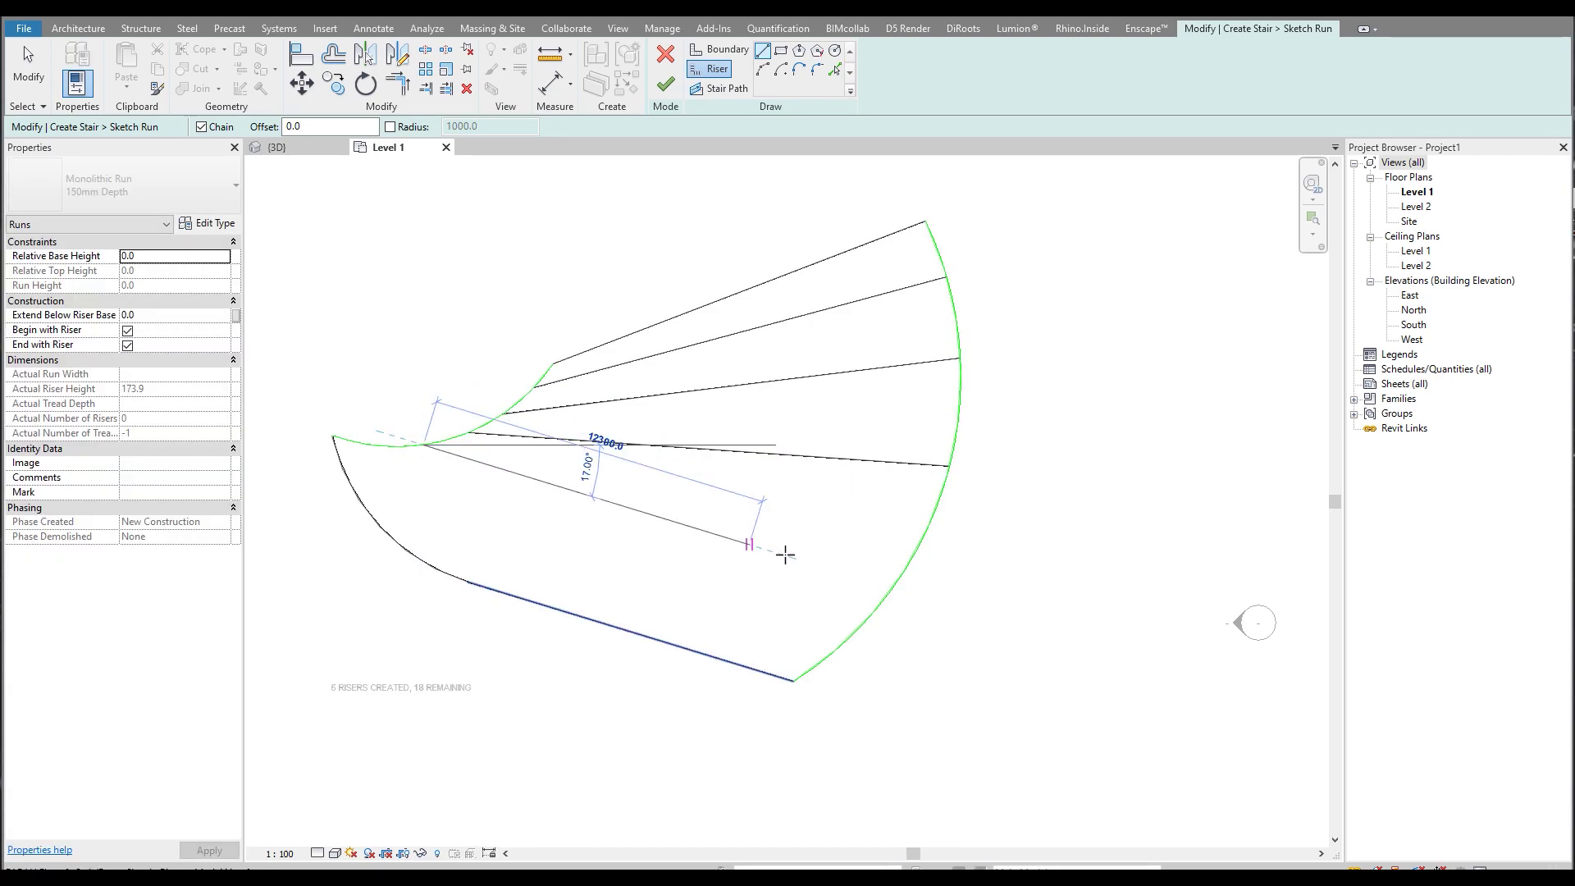
left_click(916, 549)
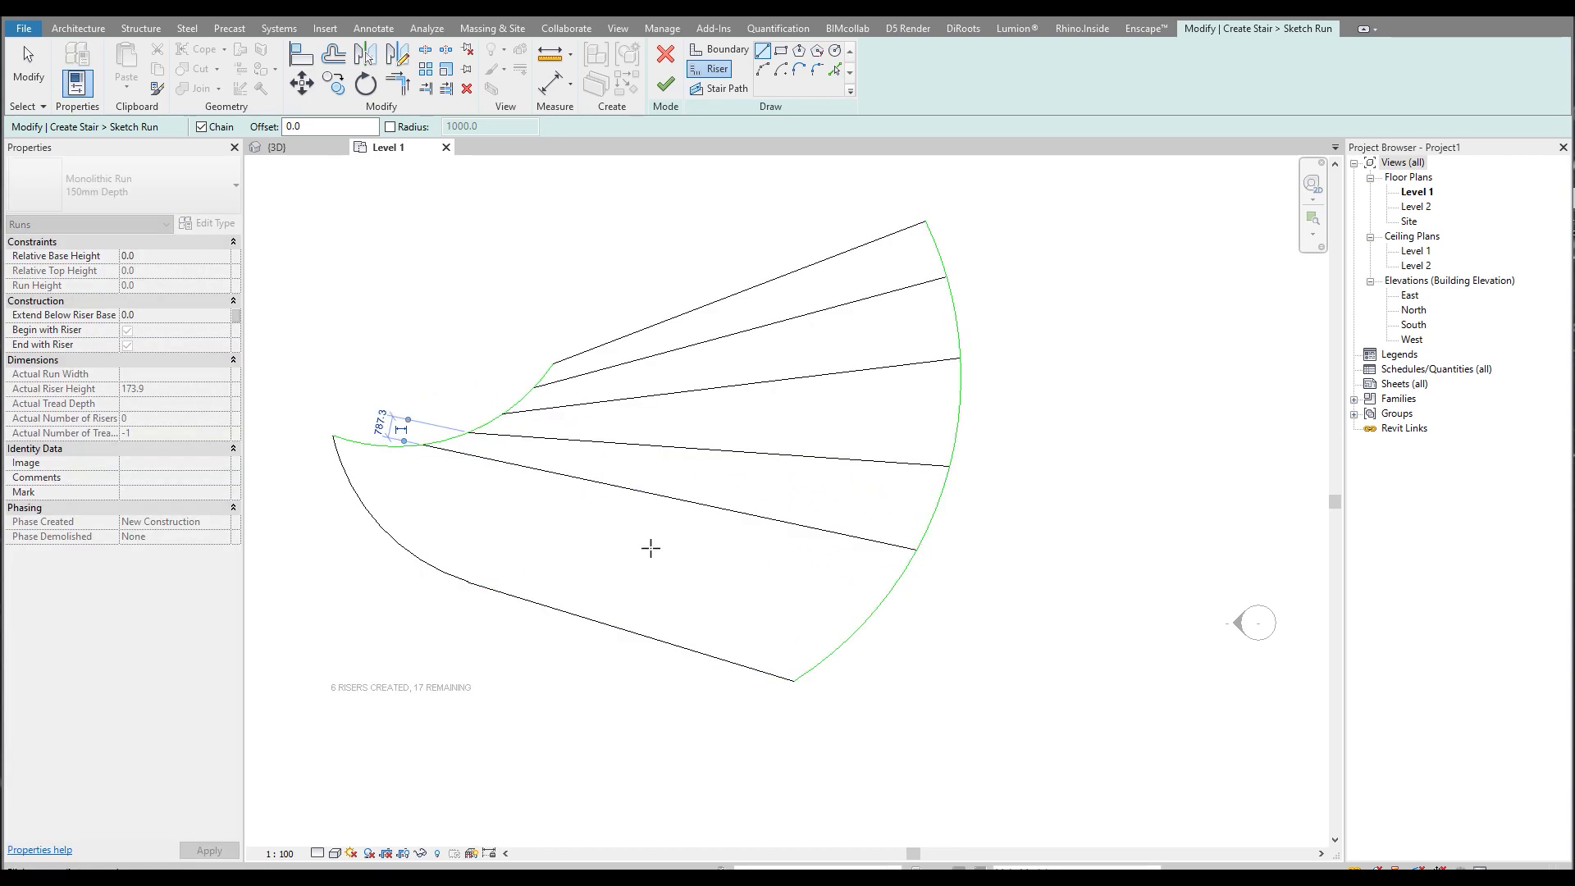
Draw a riser above the lower one as a straight line of about 13000 mm, continued by a roughly 10040 mm radius arc to the inner boundary.
left_click(395, 448)
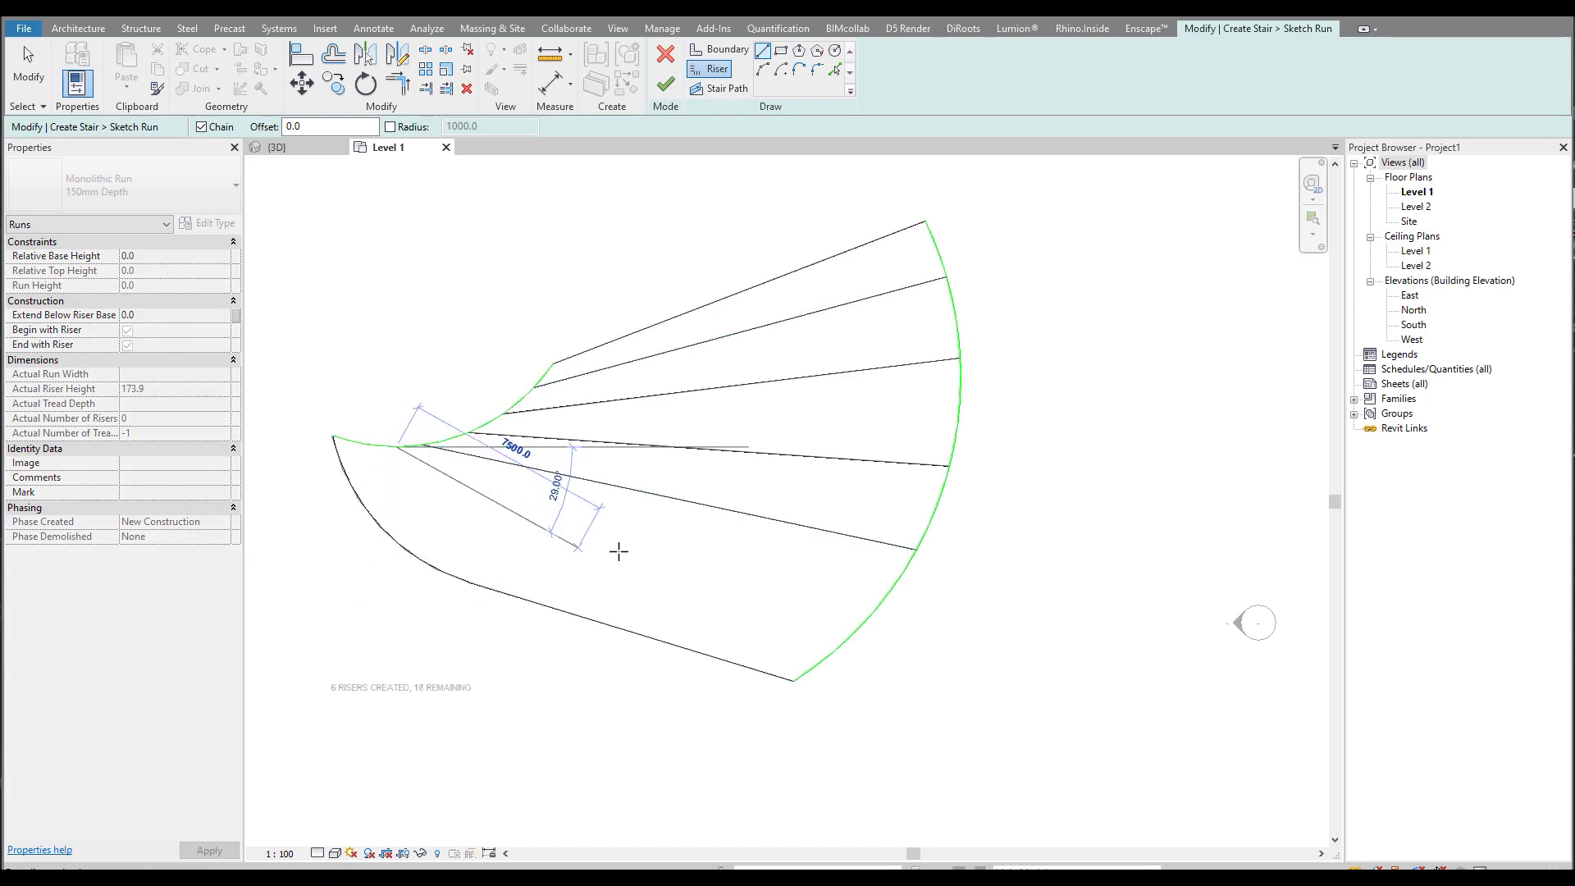
key("Escape")
left_click(868, 619)
left_click(527, 524)
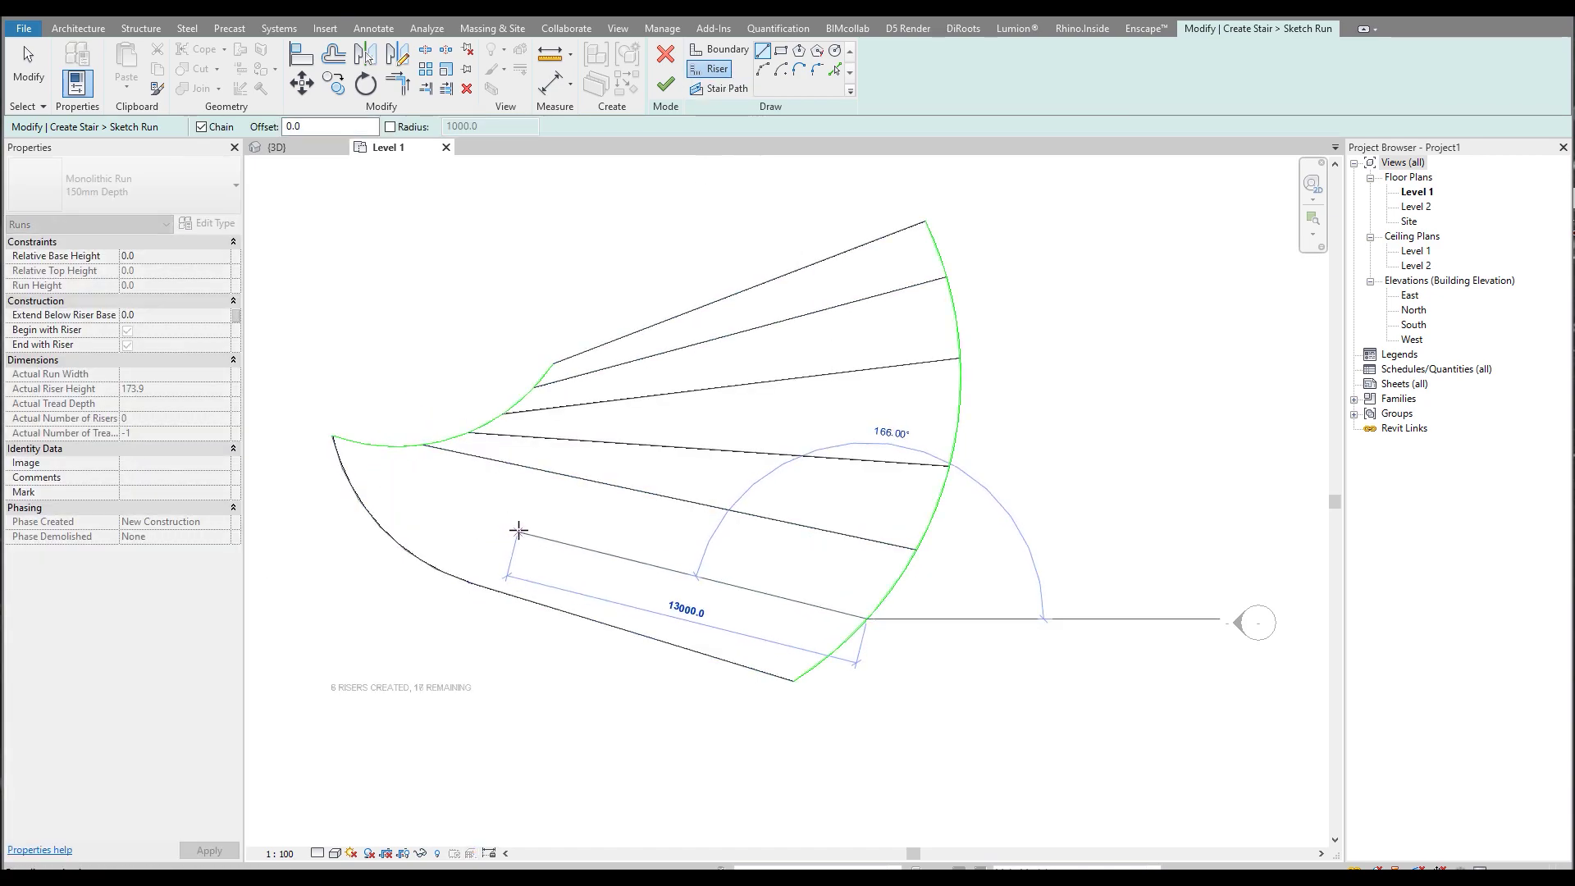
left_click(762, 69)
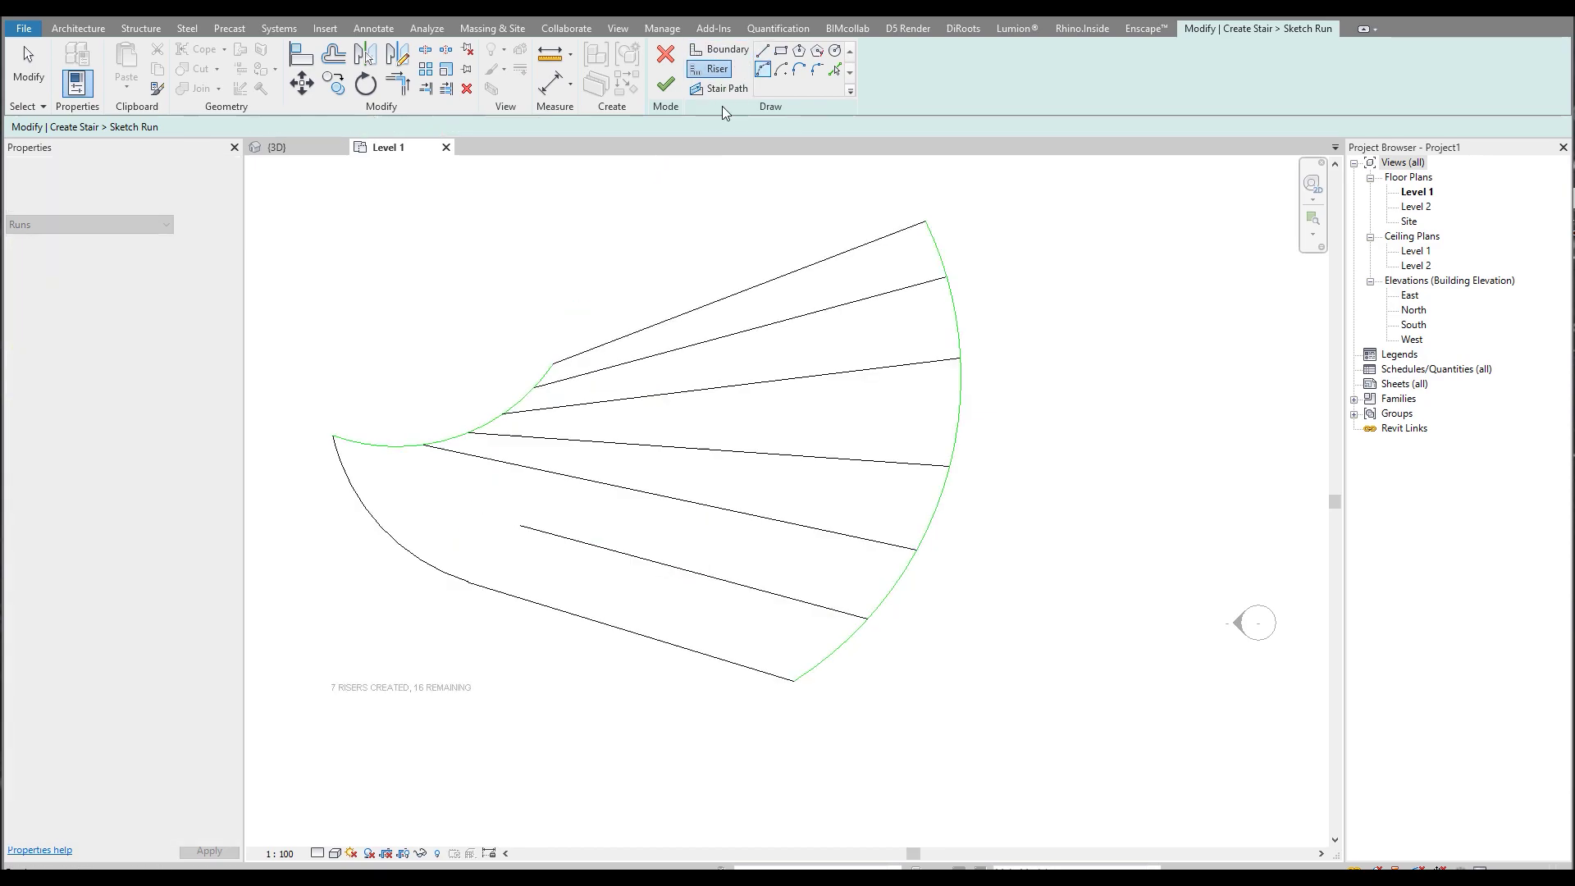
left_click(396, 447)
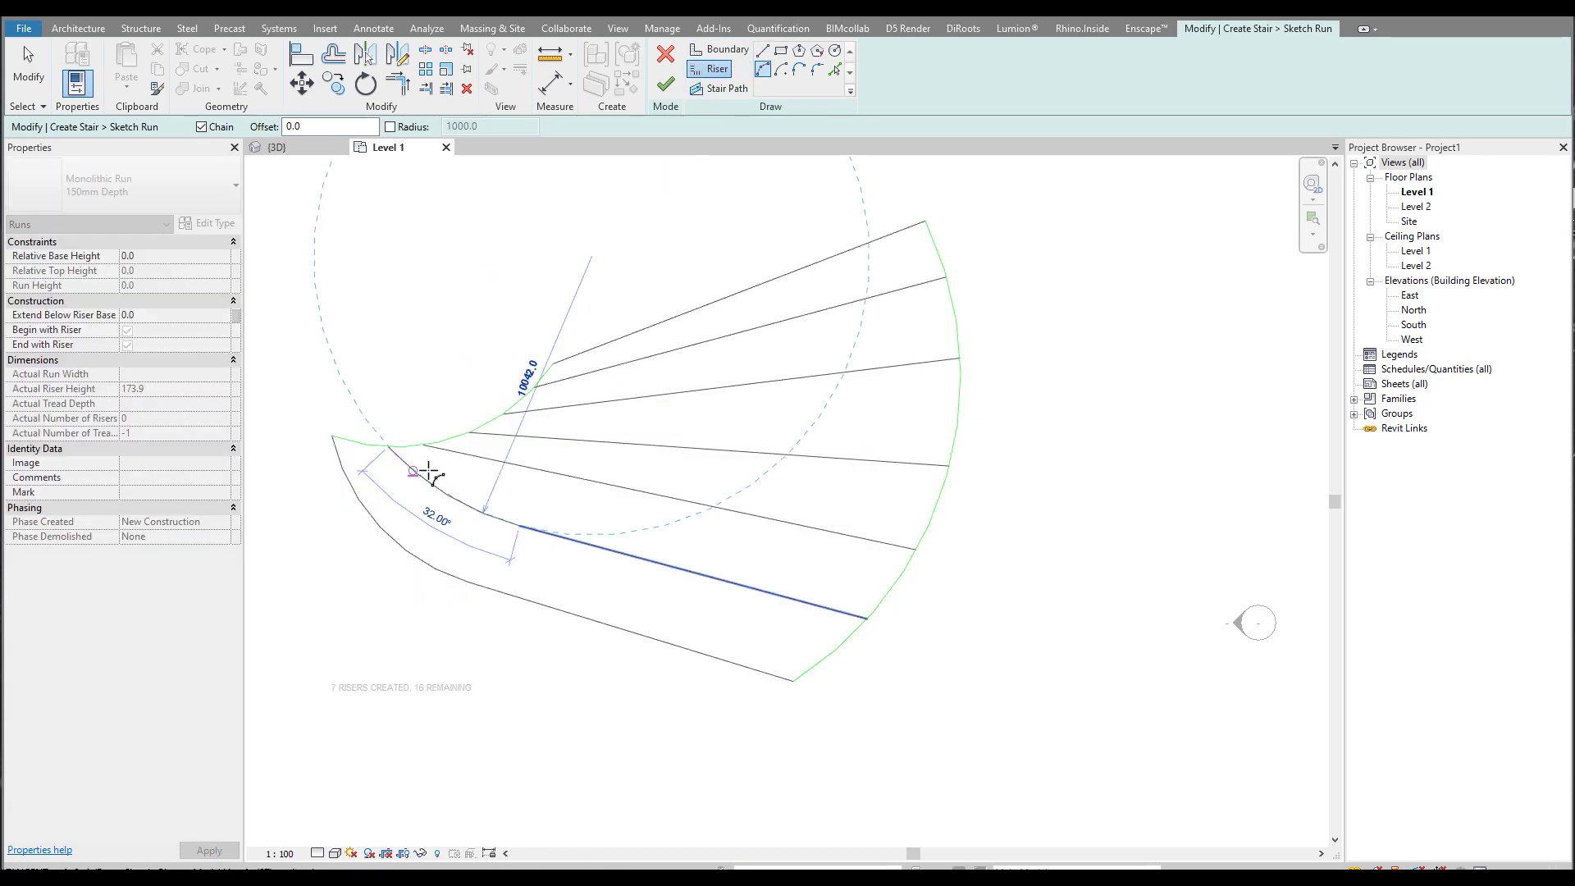
left_click(434, 483)
key("Escape")
key("Escape")
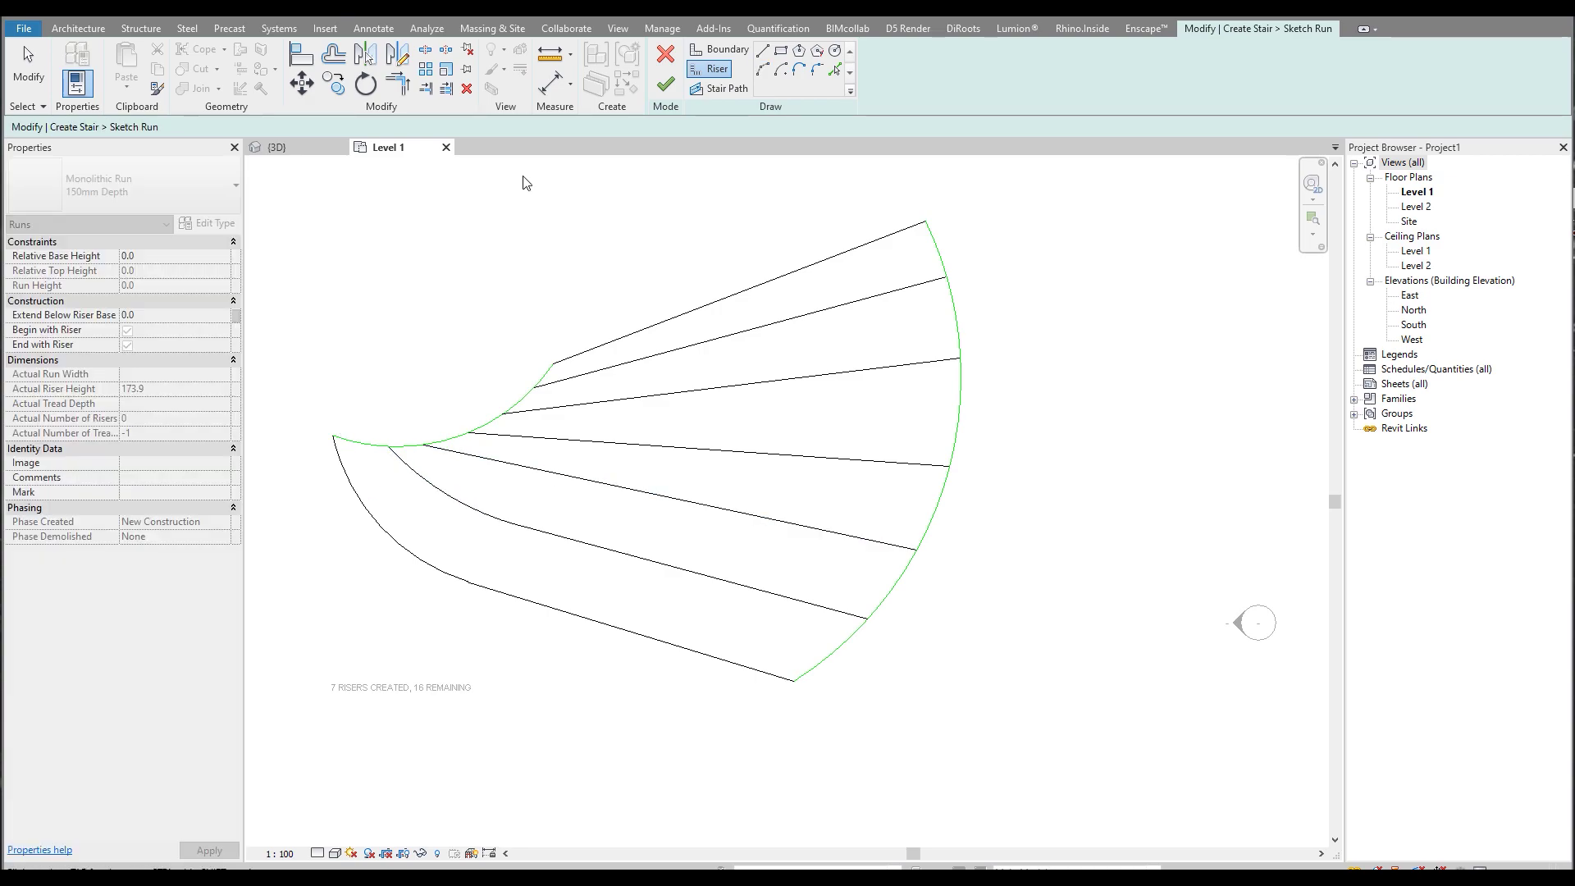
Draw the stair path as a three-point arc from the bend of the lowest riser to the middle of the upper end riser.
left_click(709, 89)
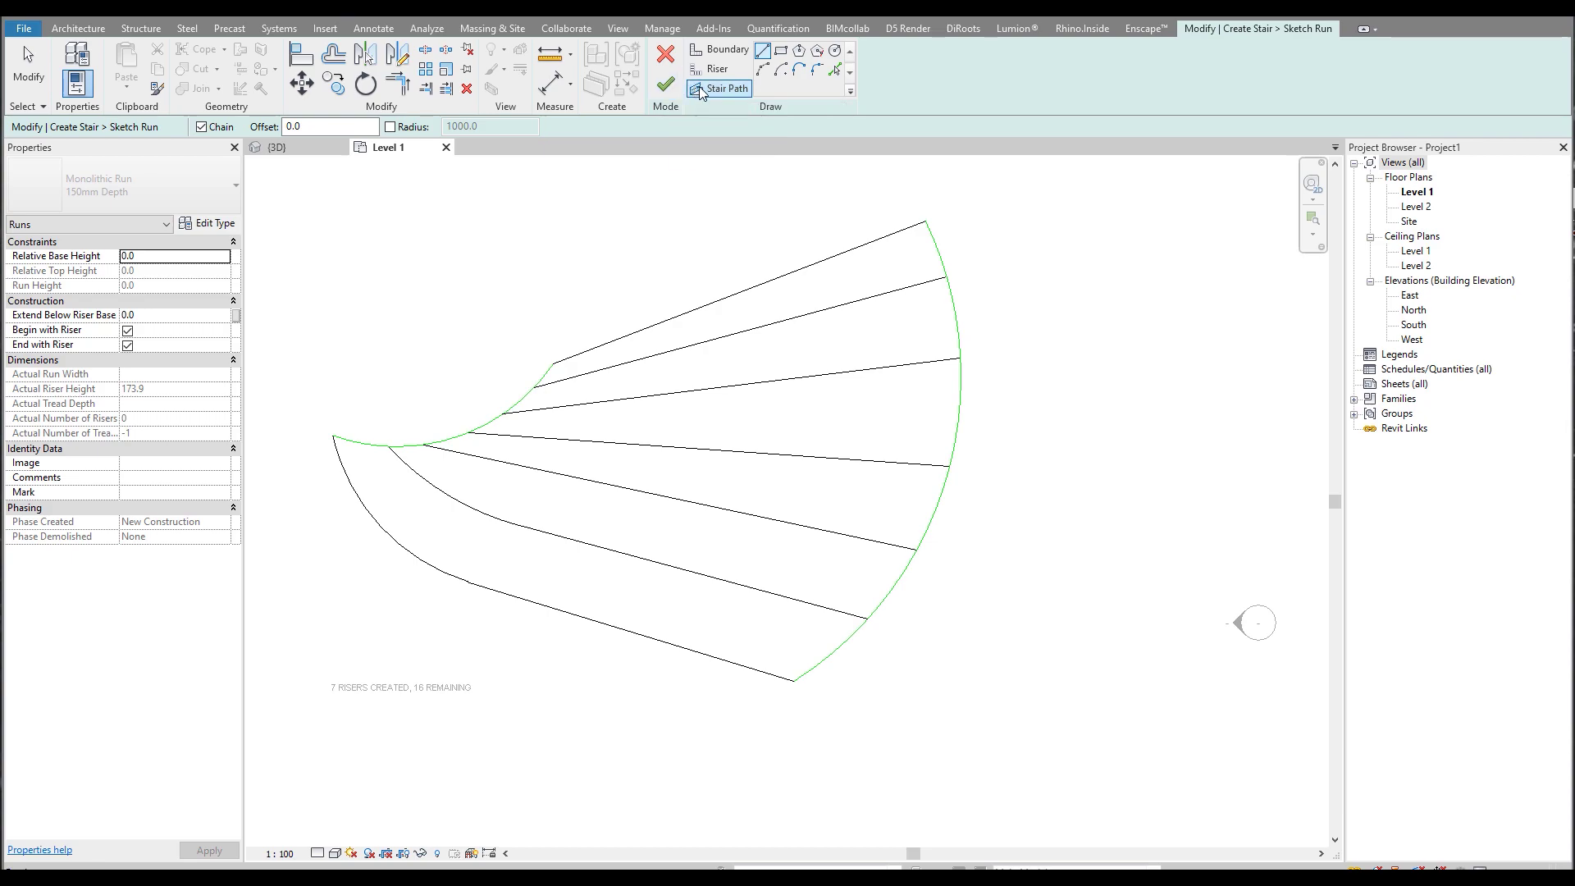
left_click(764, 69)
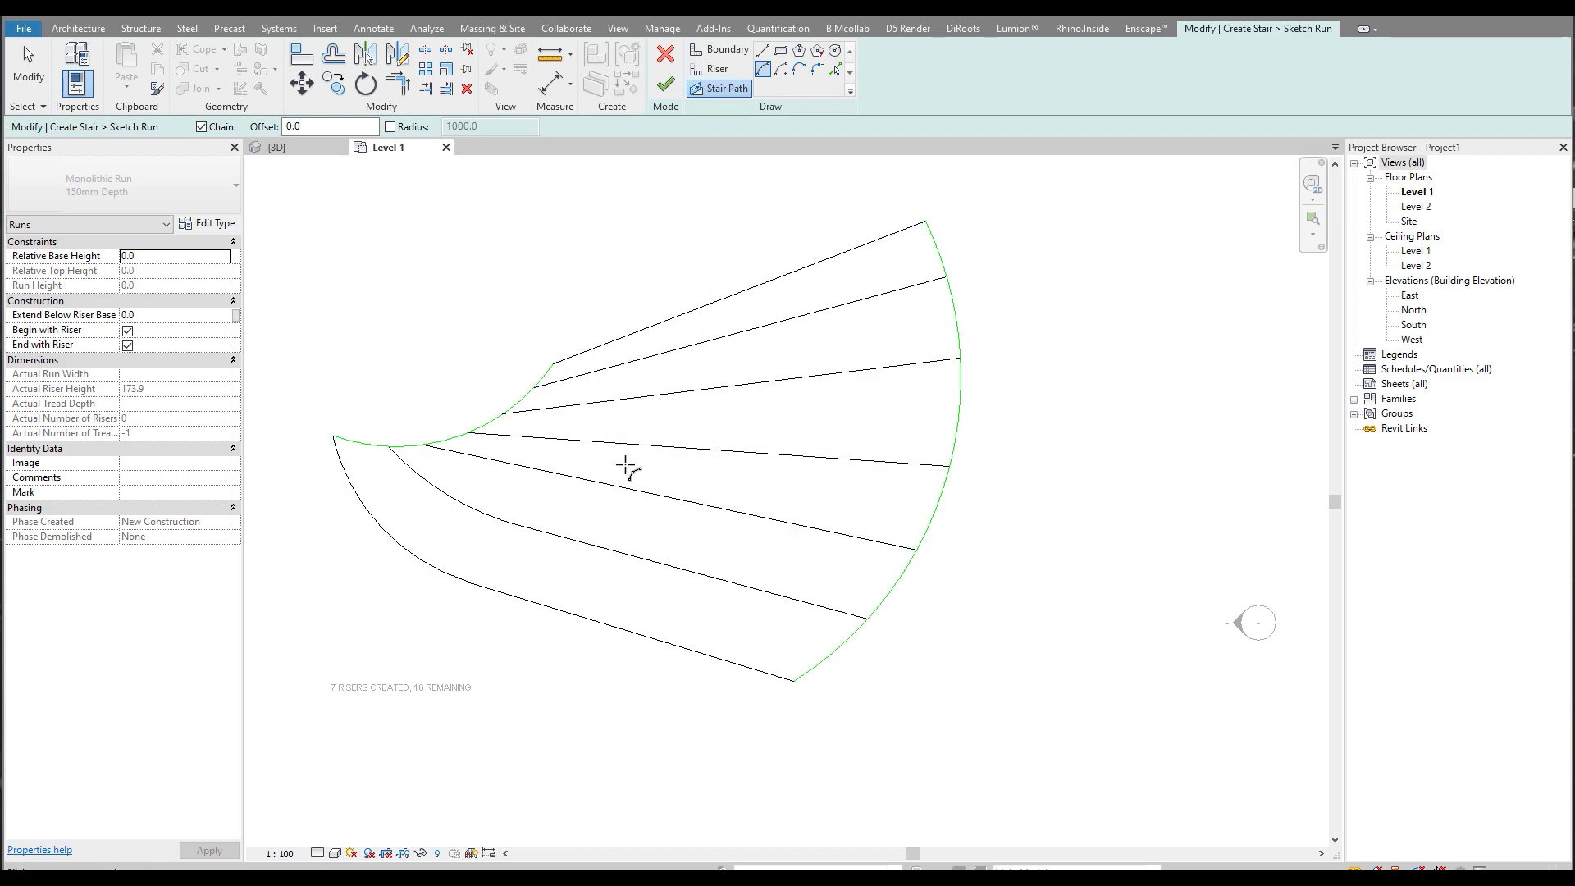
left_click(468, 581)
left_click(747, 288)
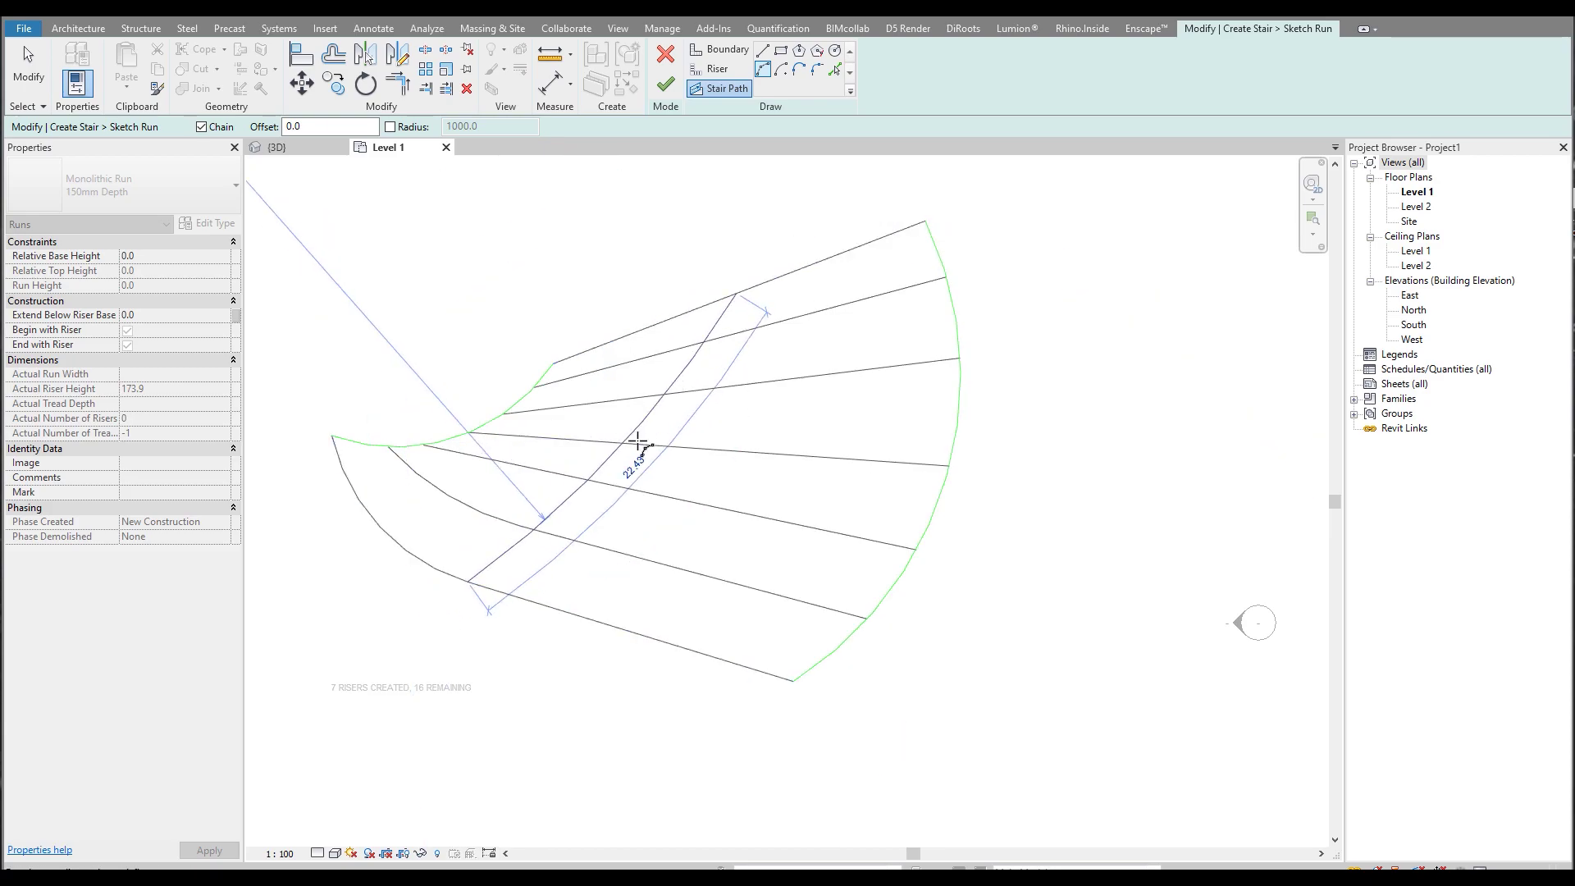
left_click(702, 457)
key("Escape")
key("Escape")
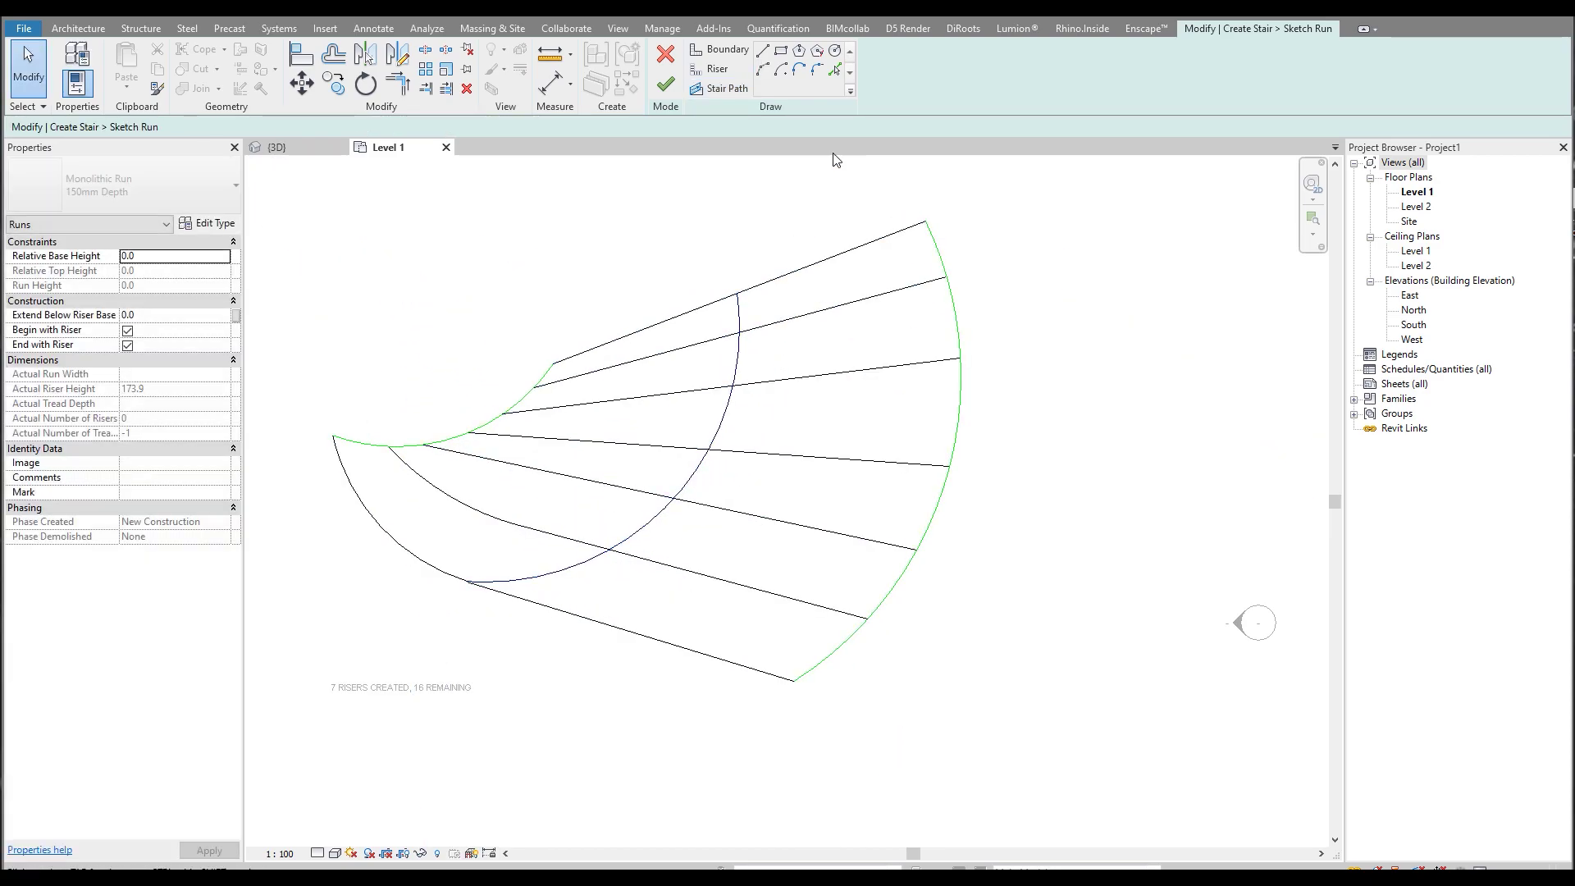
Try to finish the sketched stair with its current risers and path, and return to the run sketch.
key("Return")
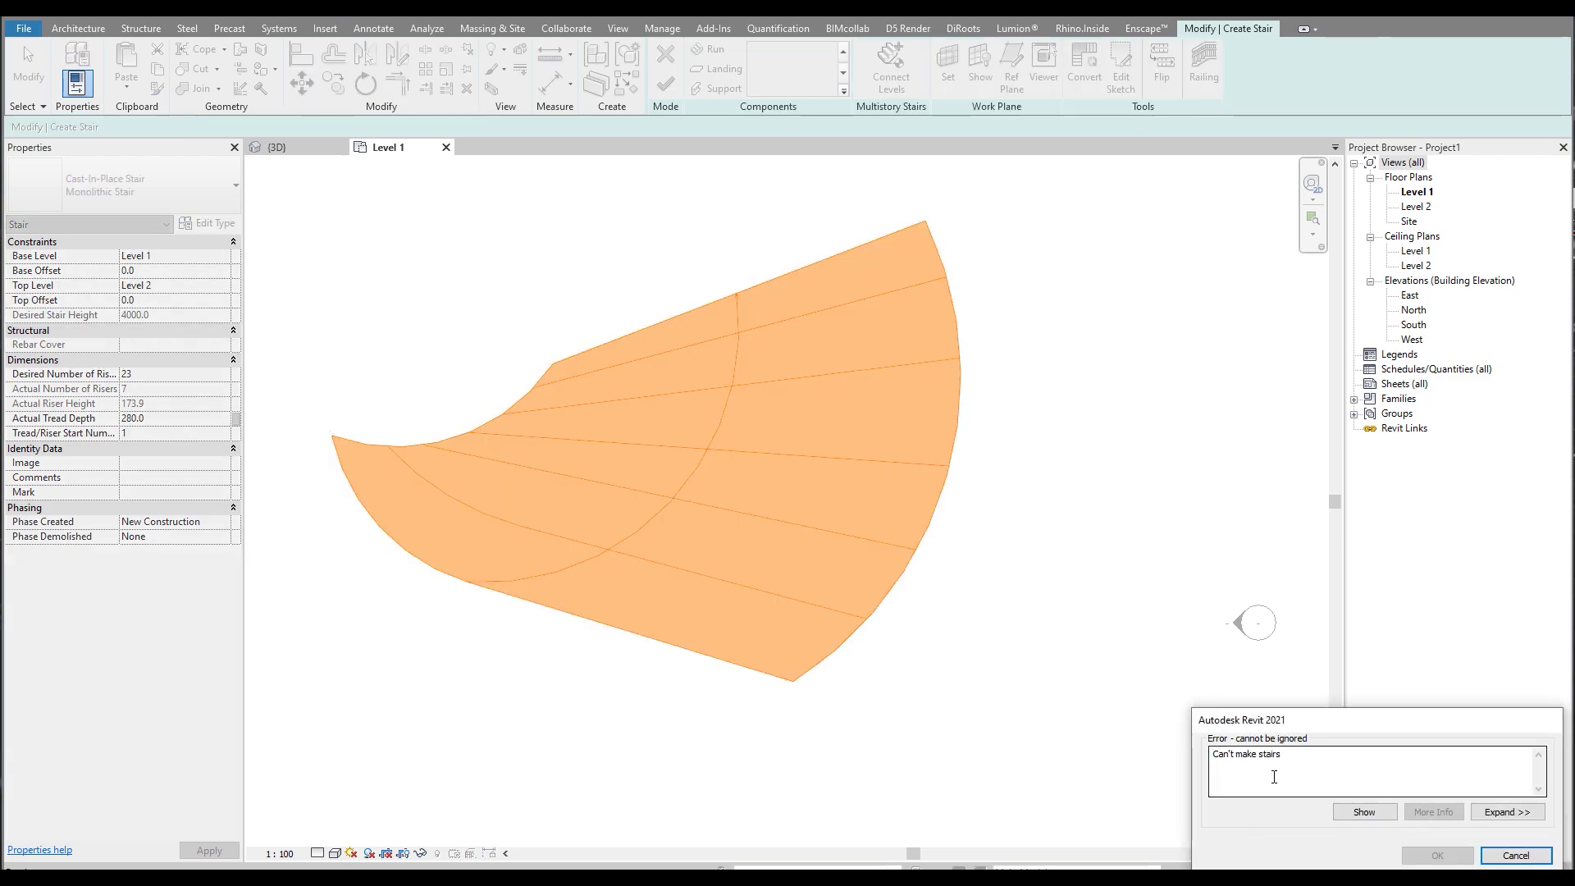
left_click_drag(1282, 755, 1216, 756)
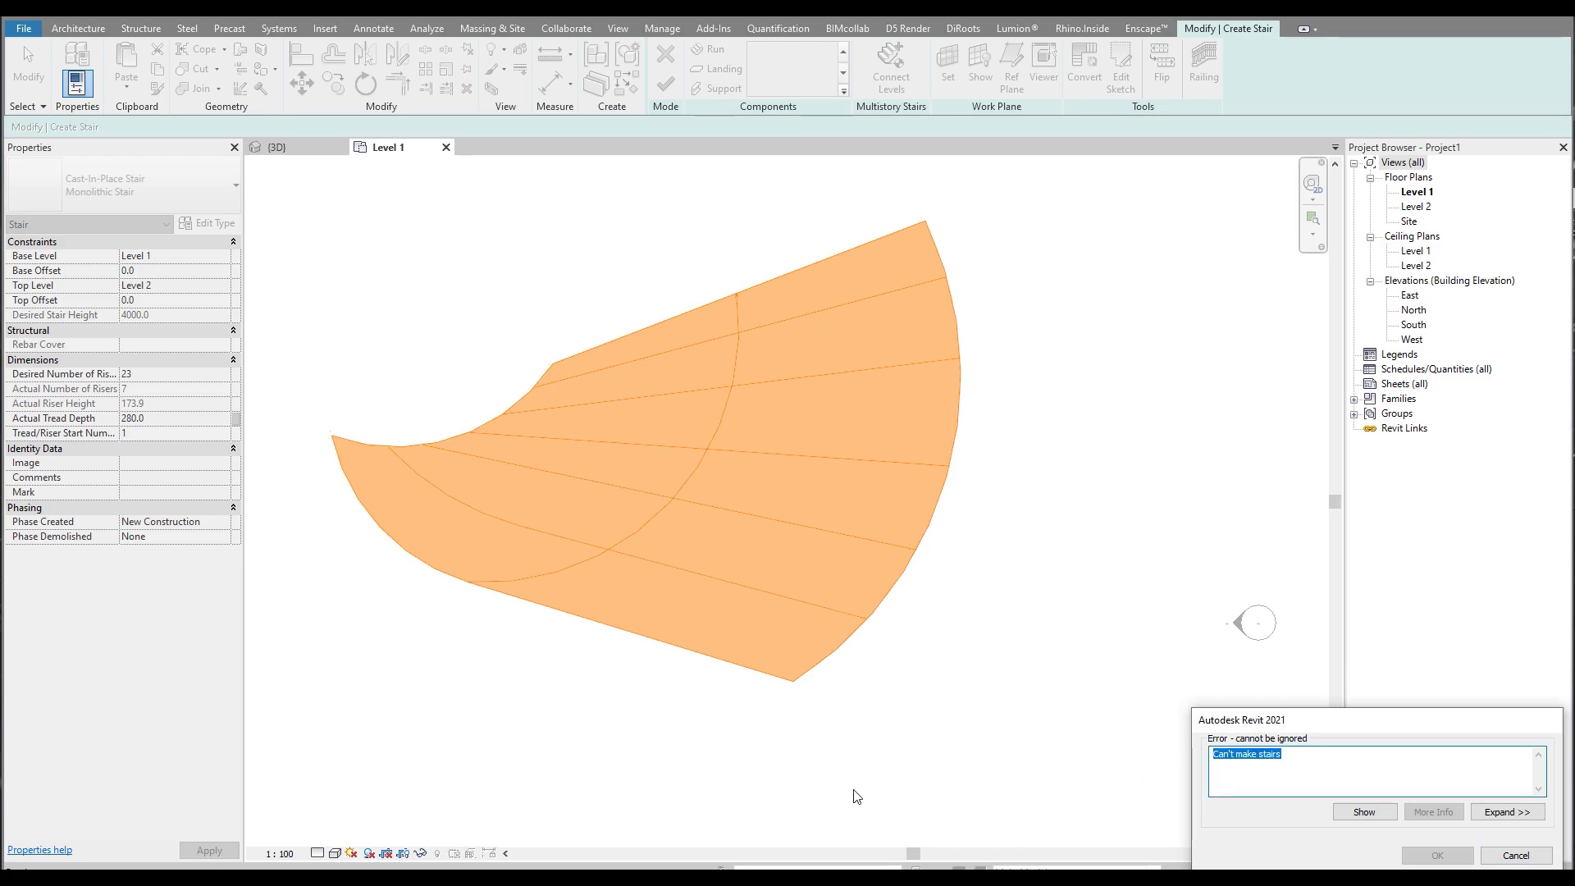
left_click(1515, 855)
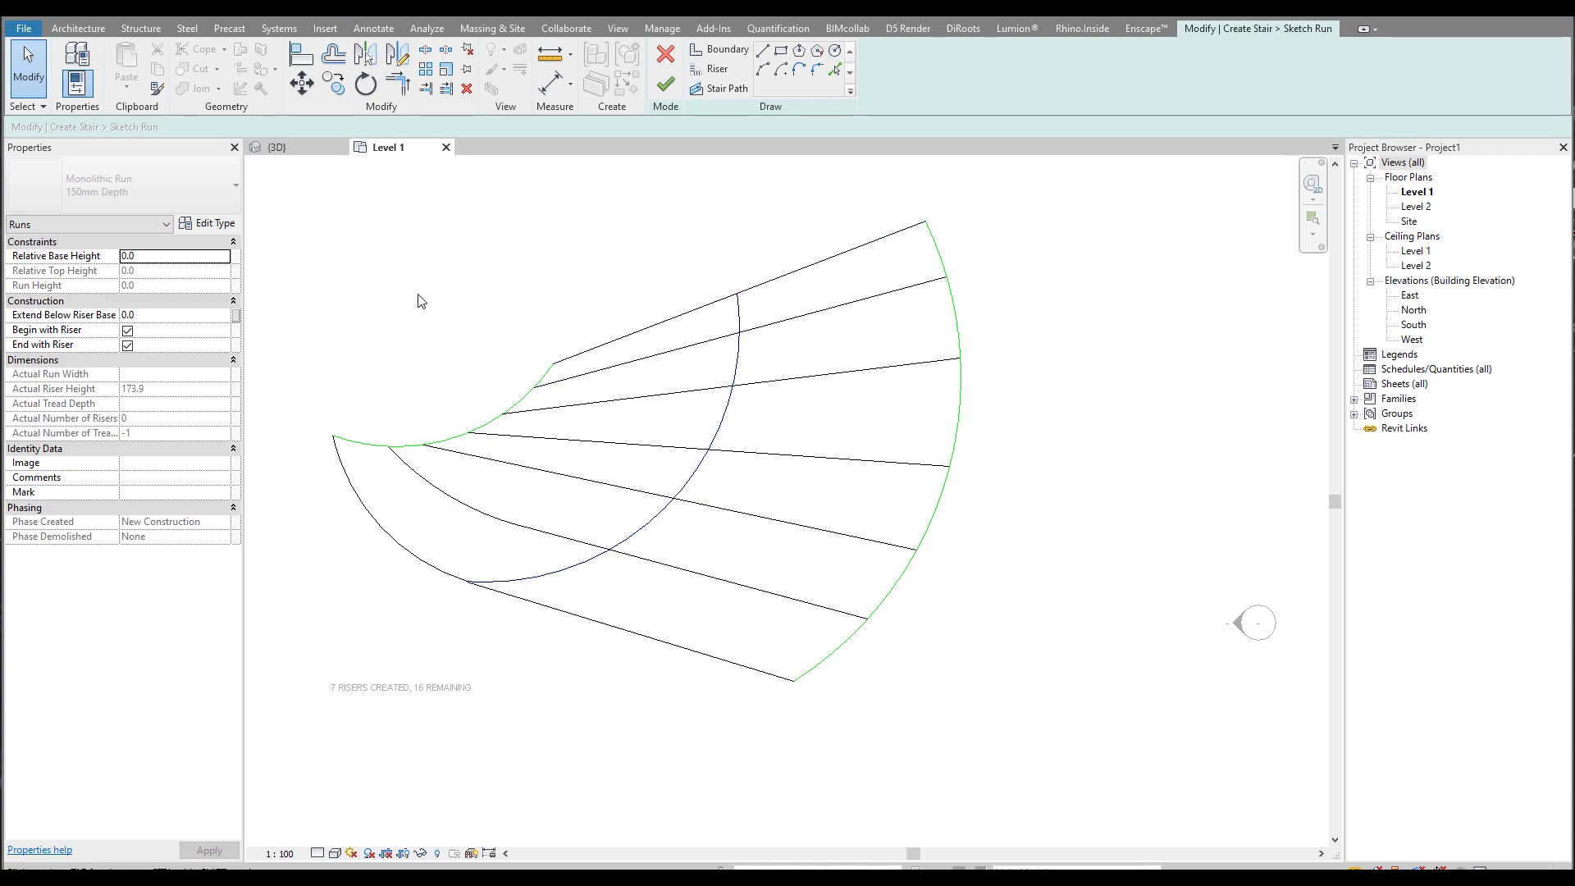
Delete the stair path and the three middle straight risers, keeping the straight riser just below the upper end riser.
left_click(693, 474)
key("Delete")
left_click(502, 465)
key("Delete")
left_click(538, 439)
key("Delete")
left_click(572, 410)
key("Delete")
left_click(583, 375)
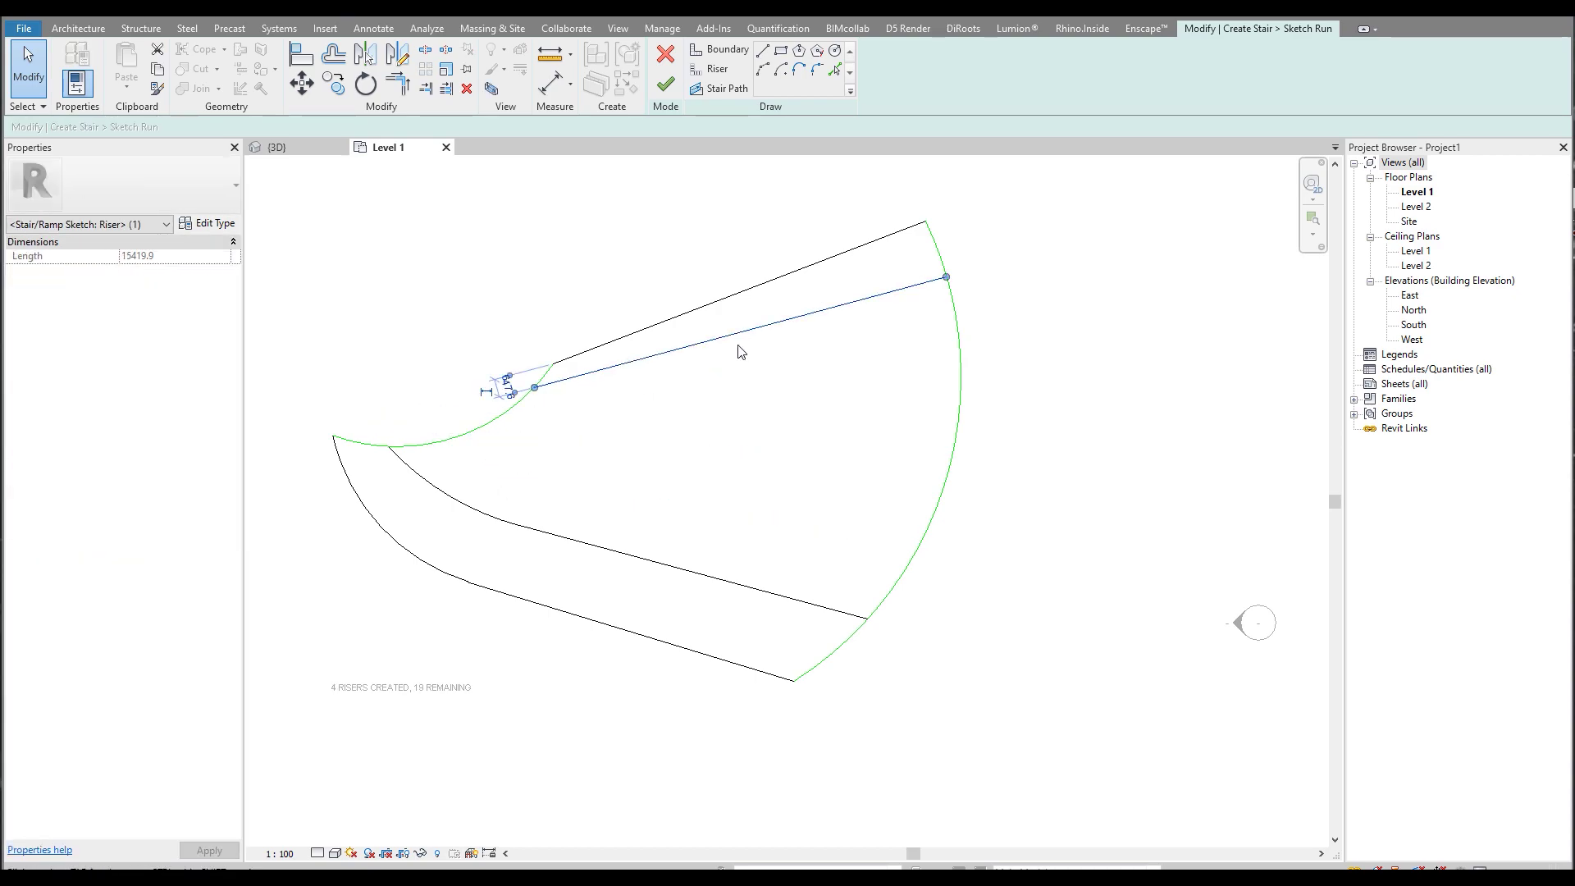
key("Escape")
Draw two straight riser segments inward from the outer arc, ending short of the inner arc, the upper one about 13600 mm long.
left_click(714, 69)
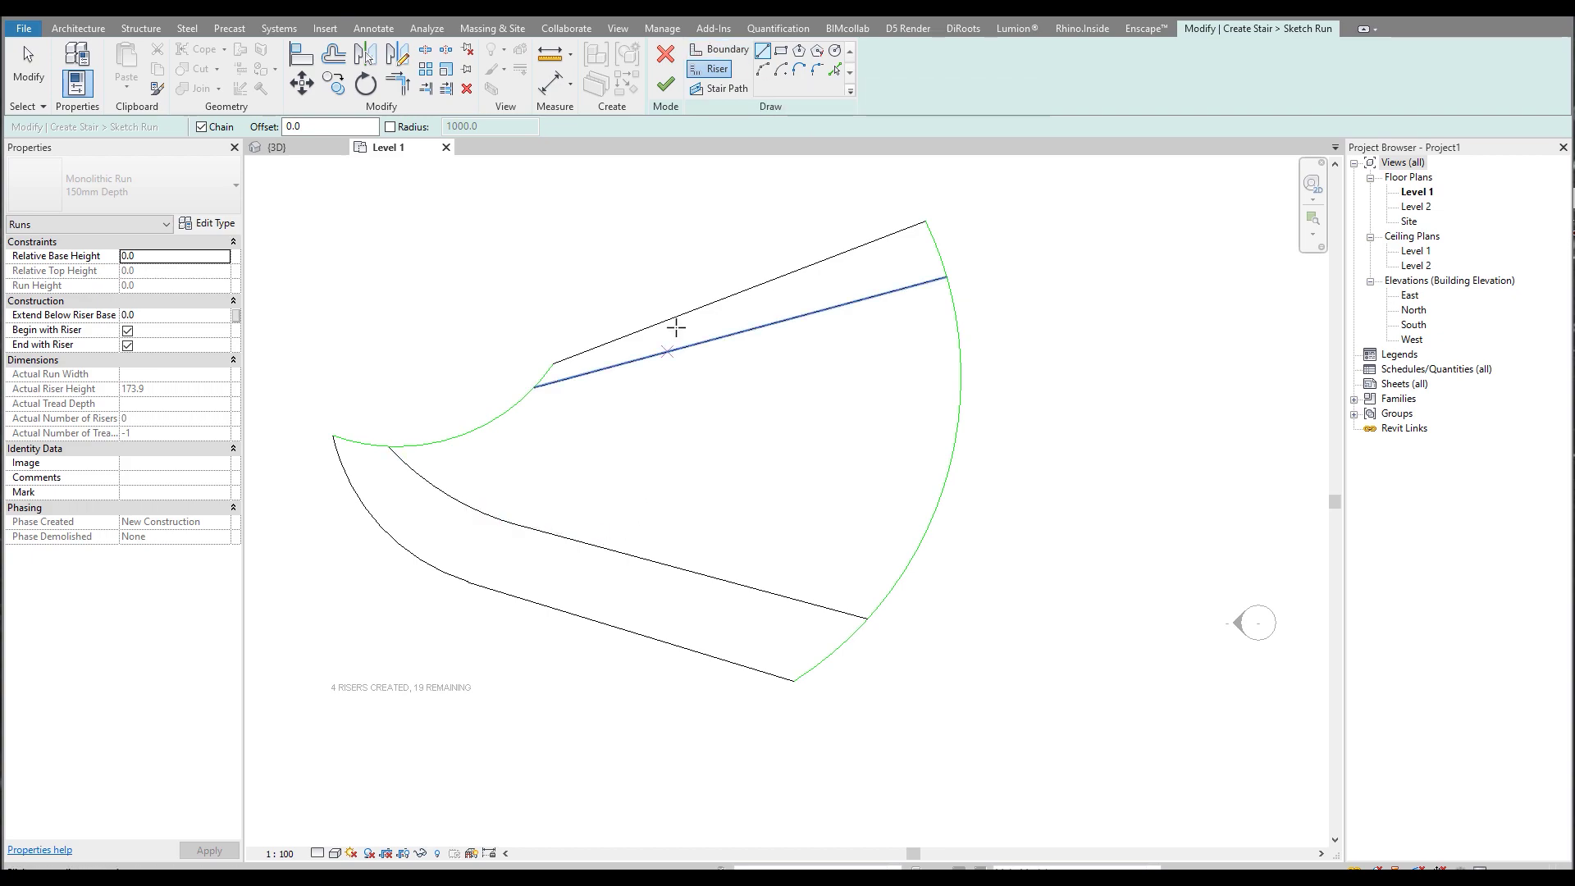
left_click(930, 520)
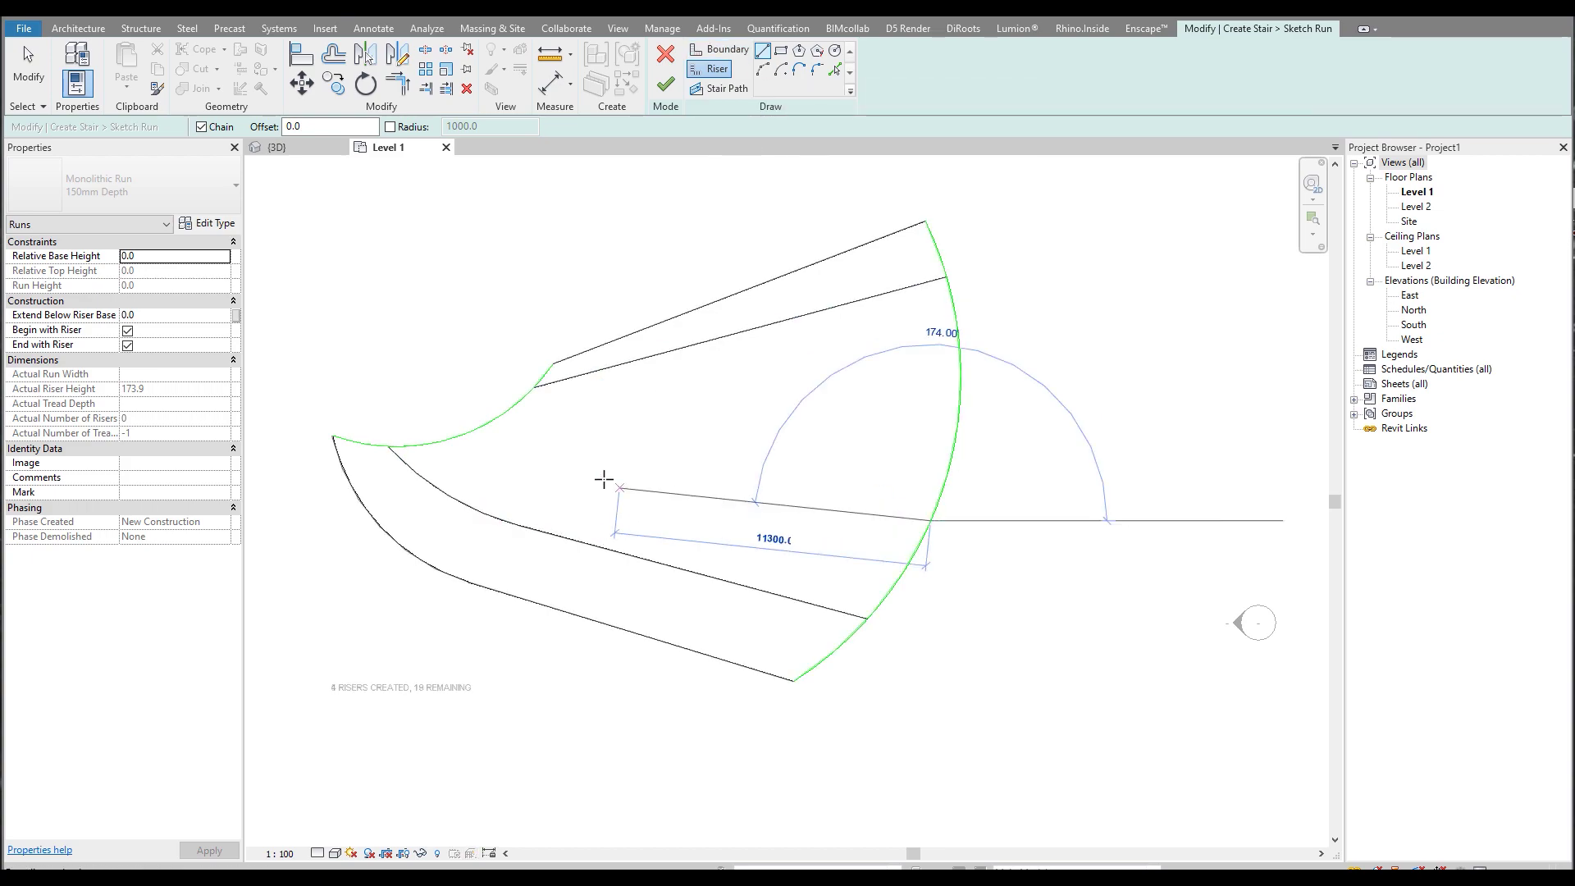
left_click(539, 456)
left_click(960, 388)
left_click(585, 416)
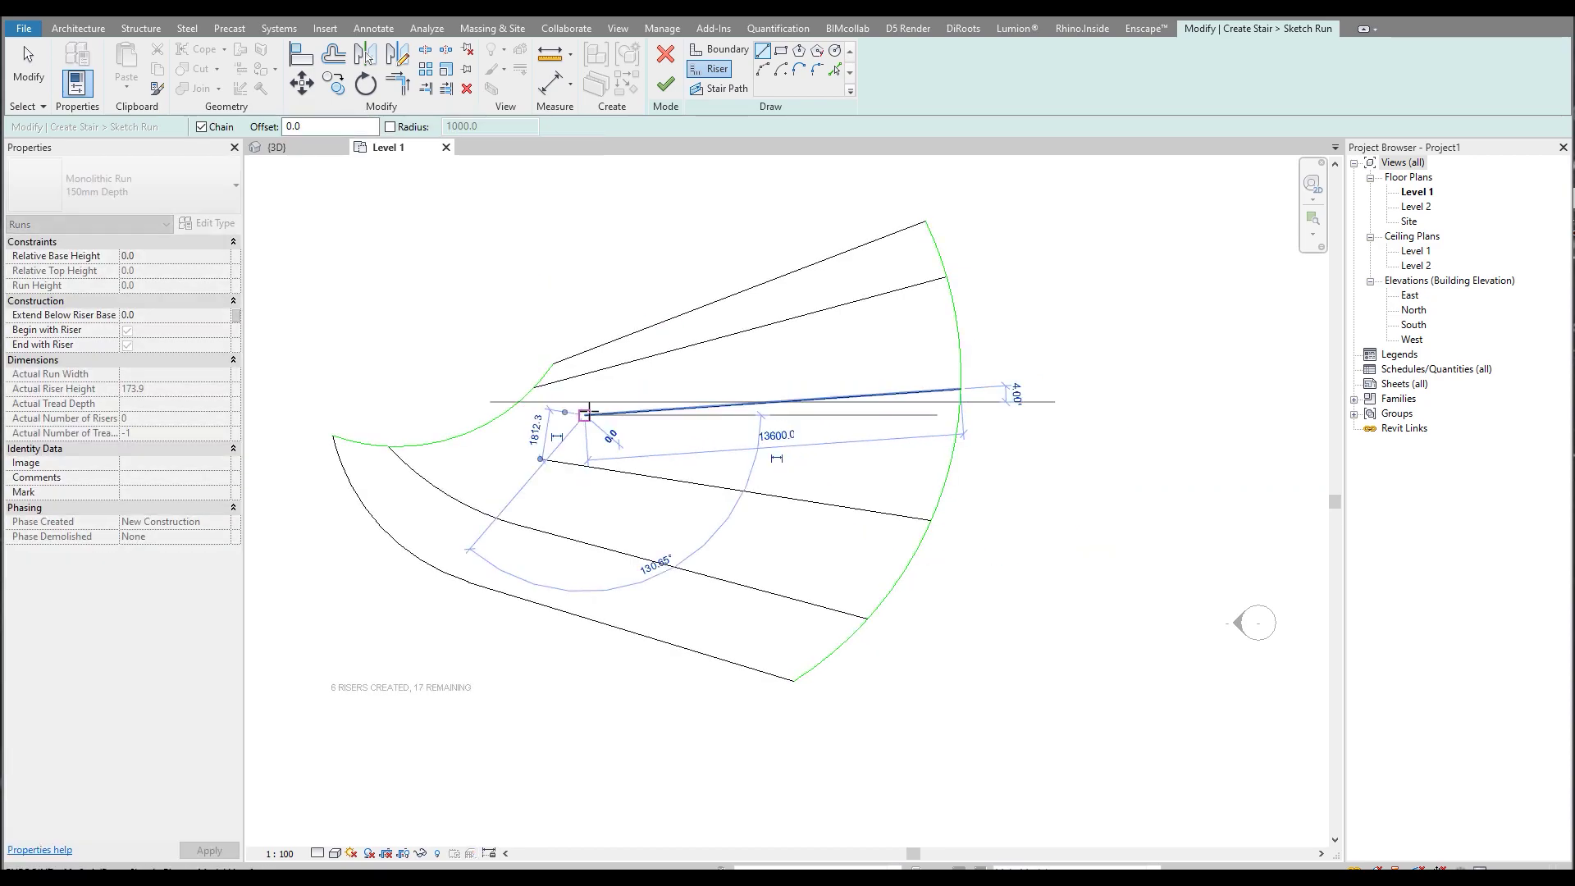
Extend the two middle straight risers with curved arc segments from their inner ends to the inner boundary arc.
left_click(584, 415)
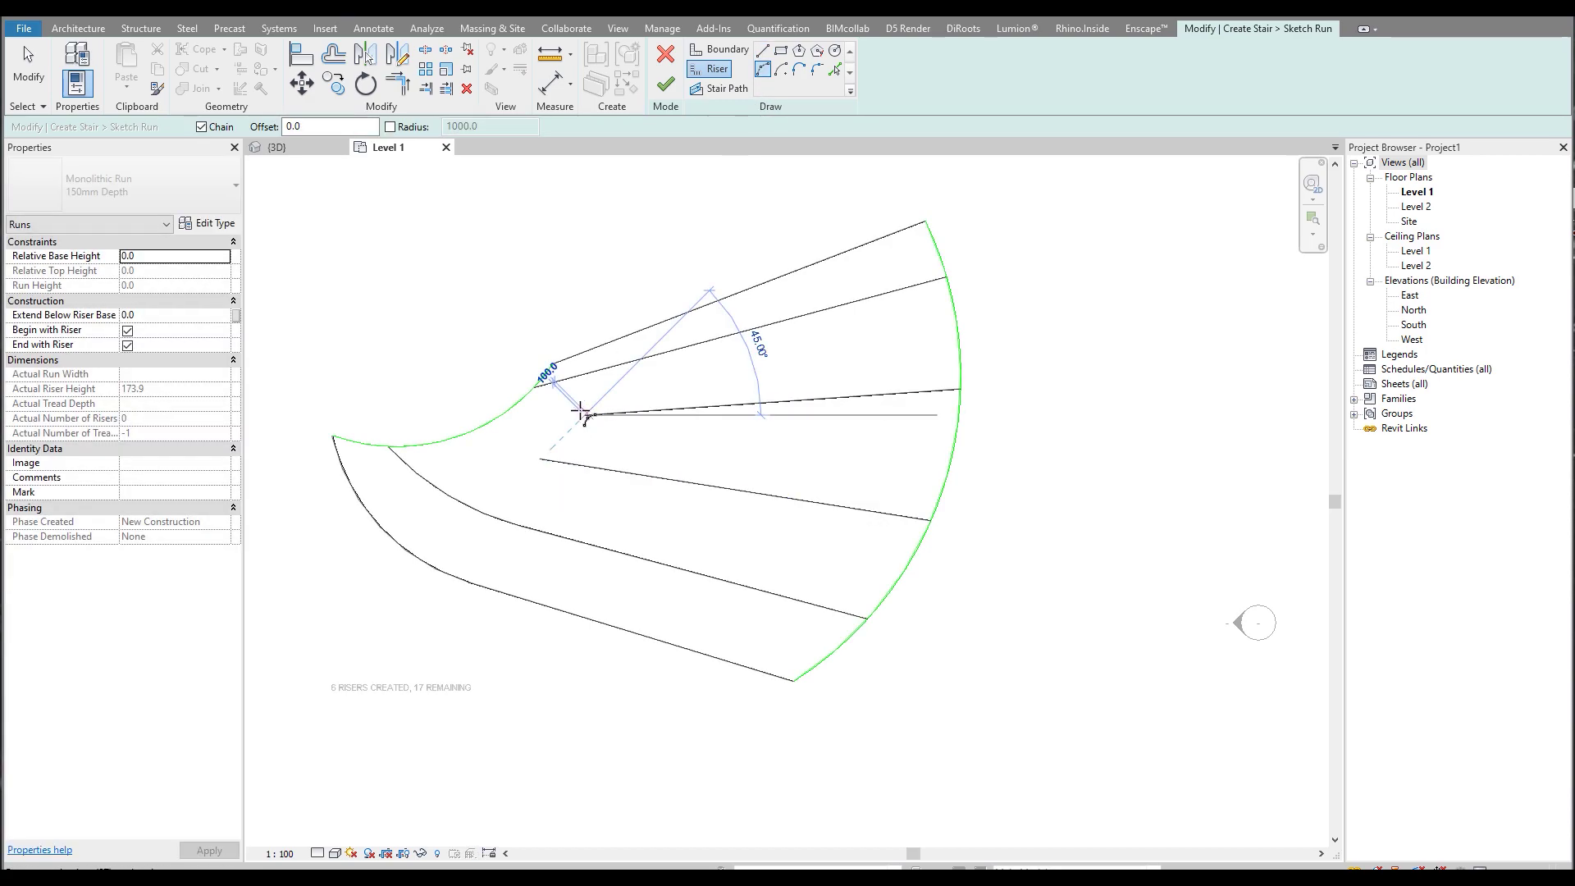
left_click(515, 403)
left_click(552, 408)
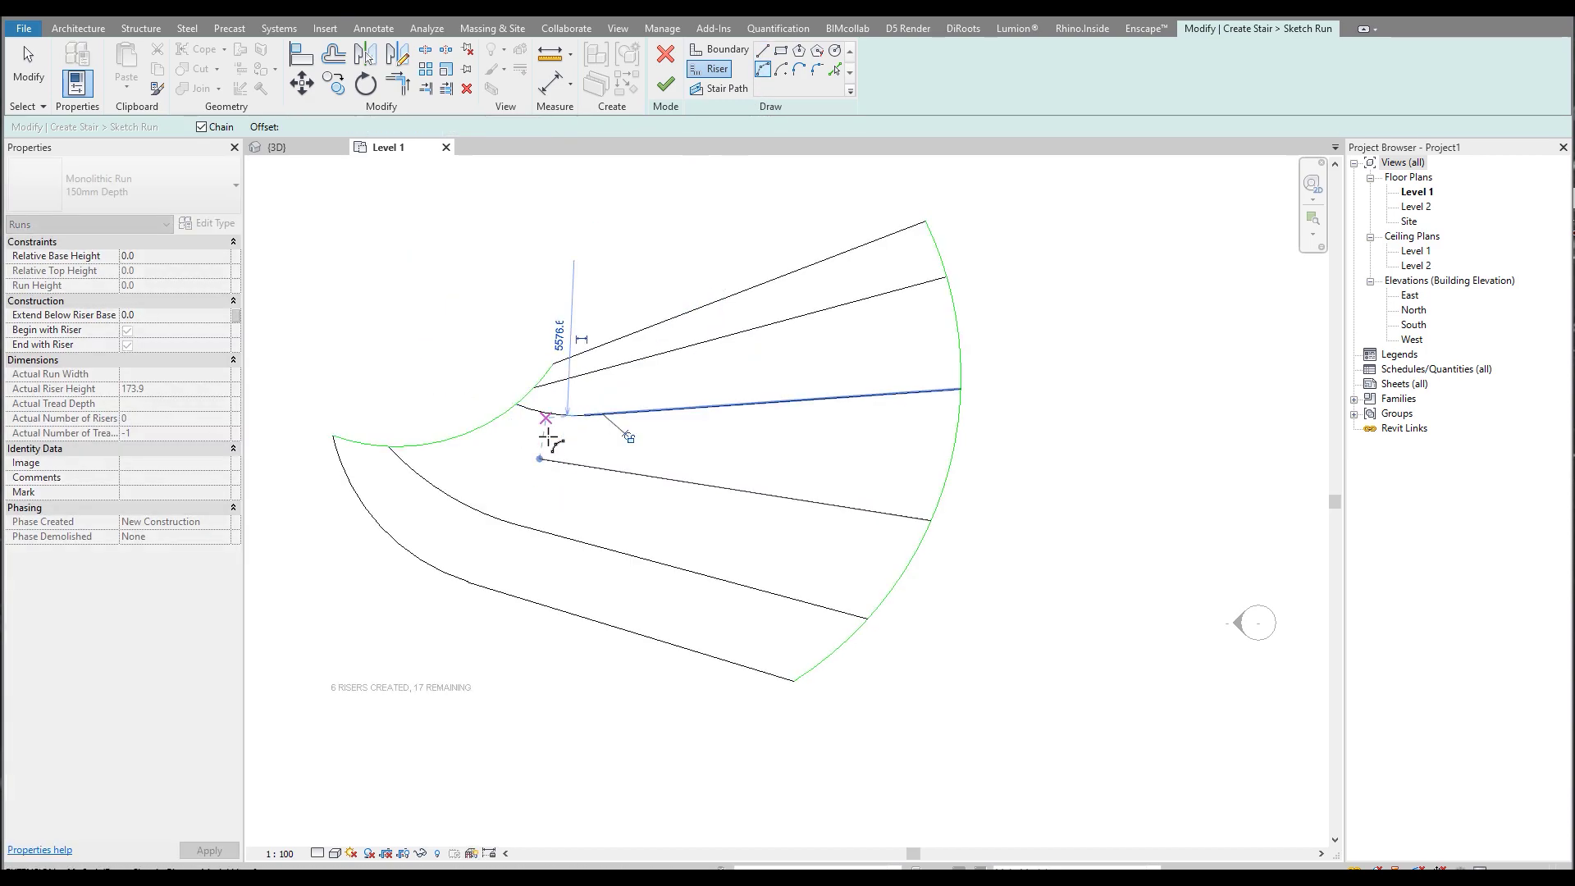
key("Escape")
left_click(540, 458)
left_click(466, 435)
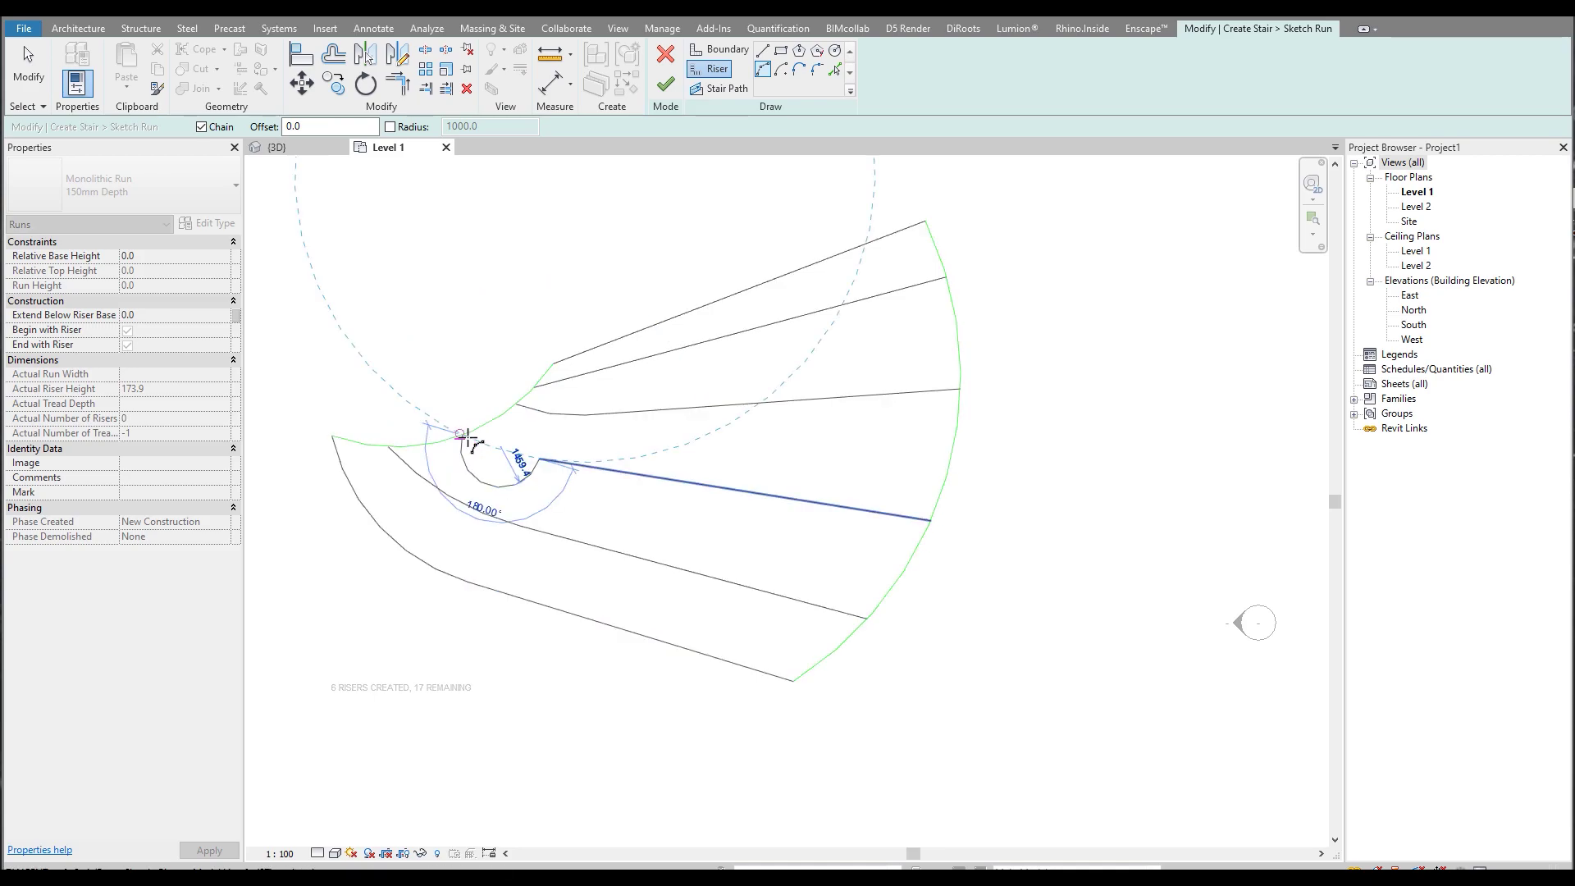
key("Escape")
key("Escape")
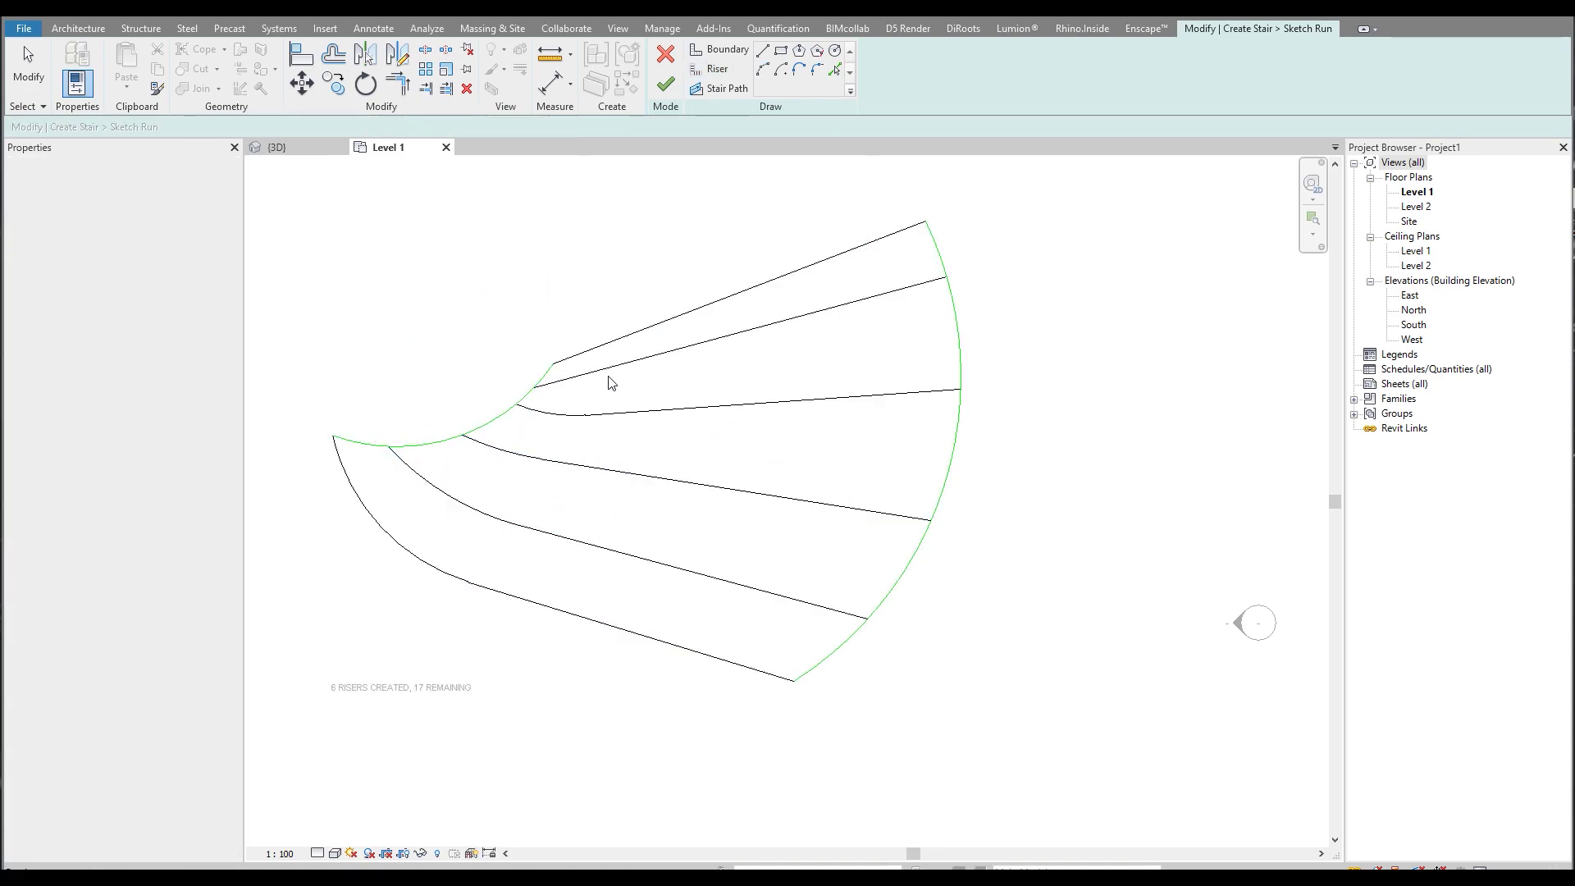
Replace the riser below the upper end riser with a straight segment about 13000 mm long, ending short of the inner arc.
left_click(607, 368)
key("Delete")
left_click(719, 71)
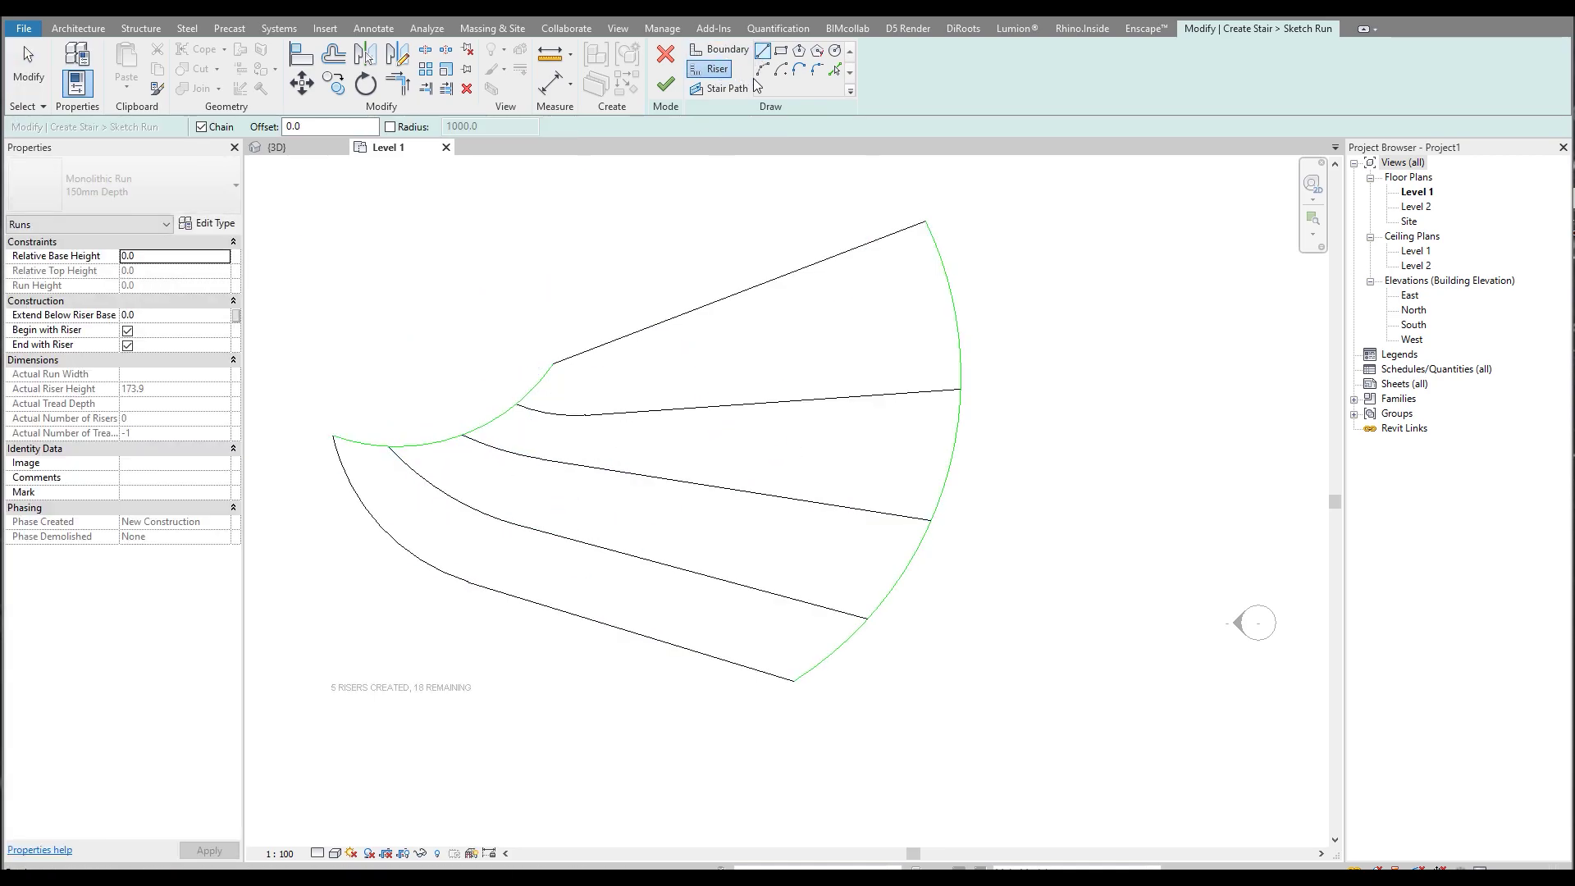
left_click(599, 375)
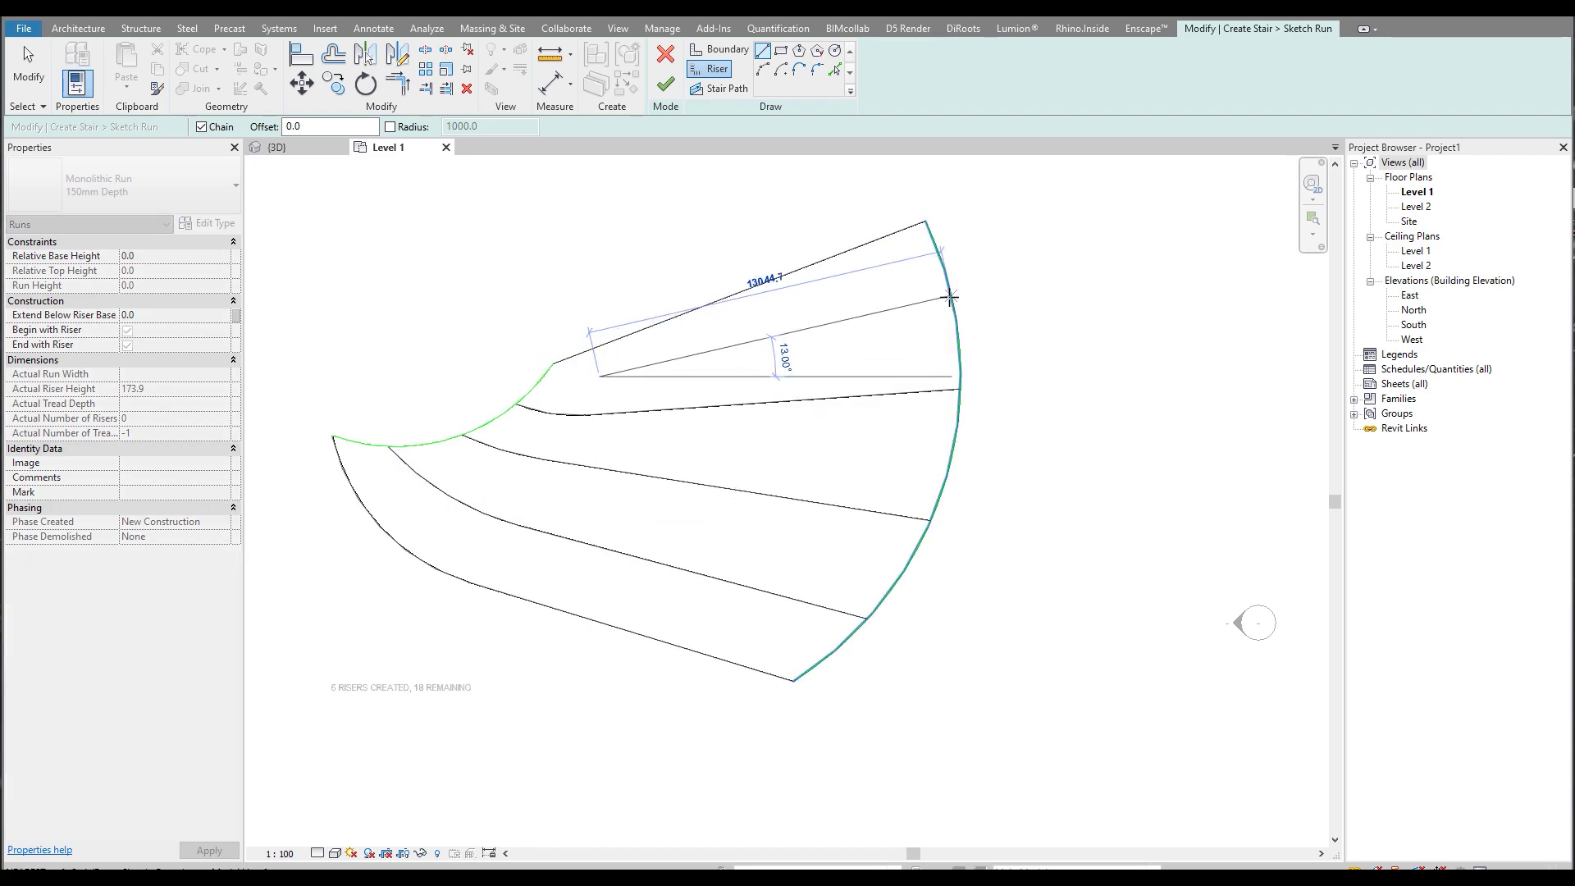
left_click(950, 297)
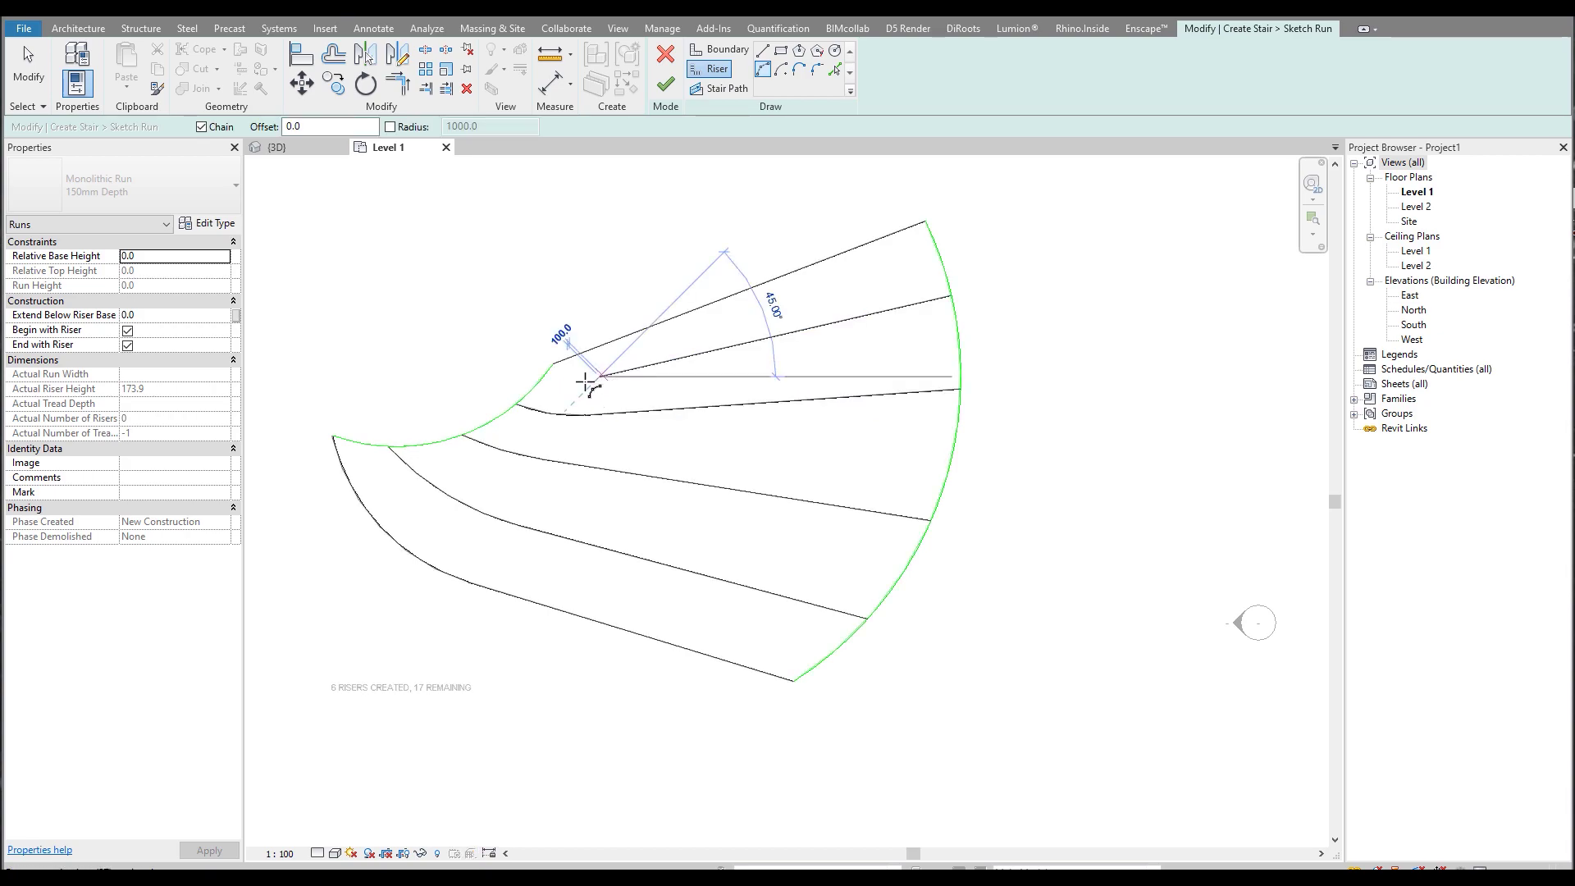
Connect the inner end of the replaced riser segment to the inner boundary with a three-point arc.
left_click(541, 380)
left_click(572, 381)
key("Escape")
key("Escape")
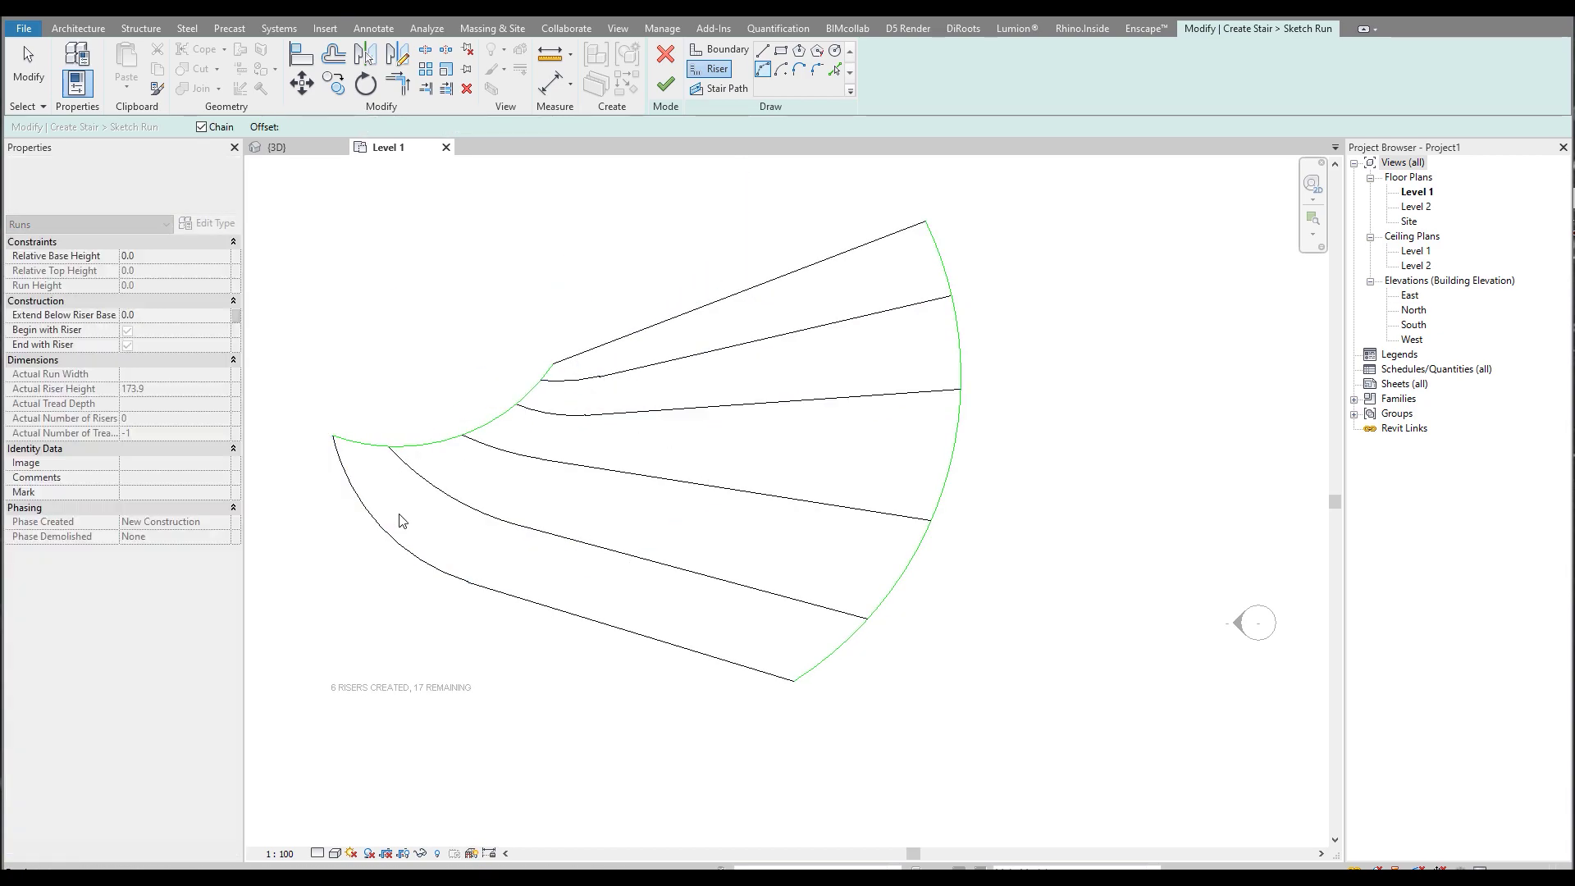
key("Escape")
Draw a three-point arc stair path of about 11200 mm radius from the lowest riser to the upper end riser, and try finishing the sketch.
middle_click_drag(790, 493, 826, 509)
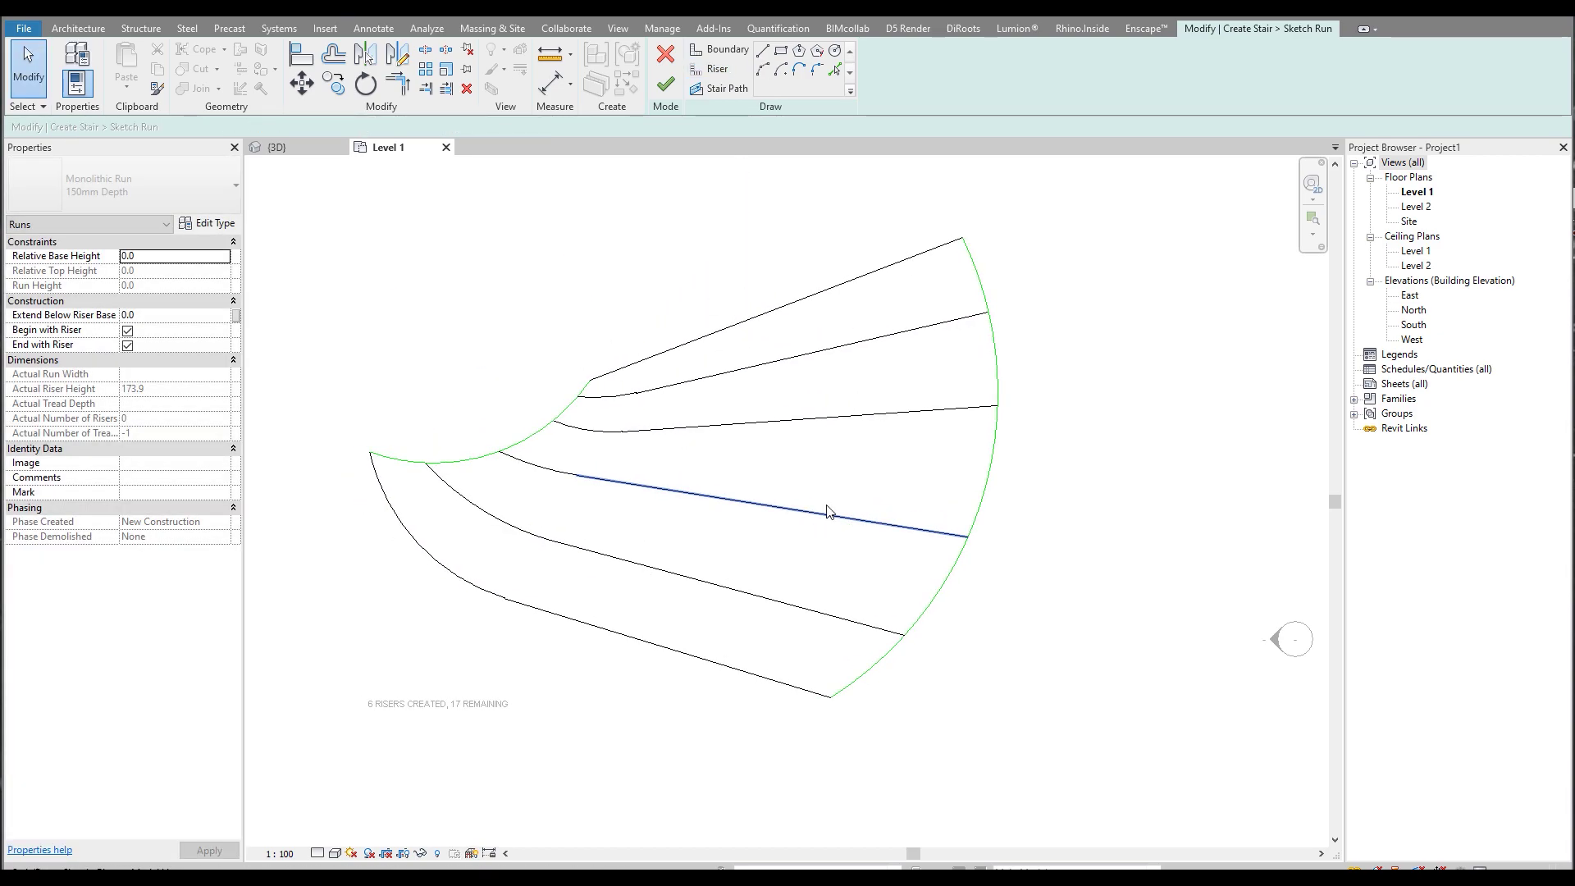
left_click(763, 69)
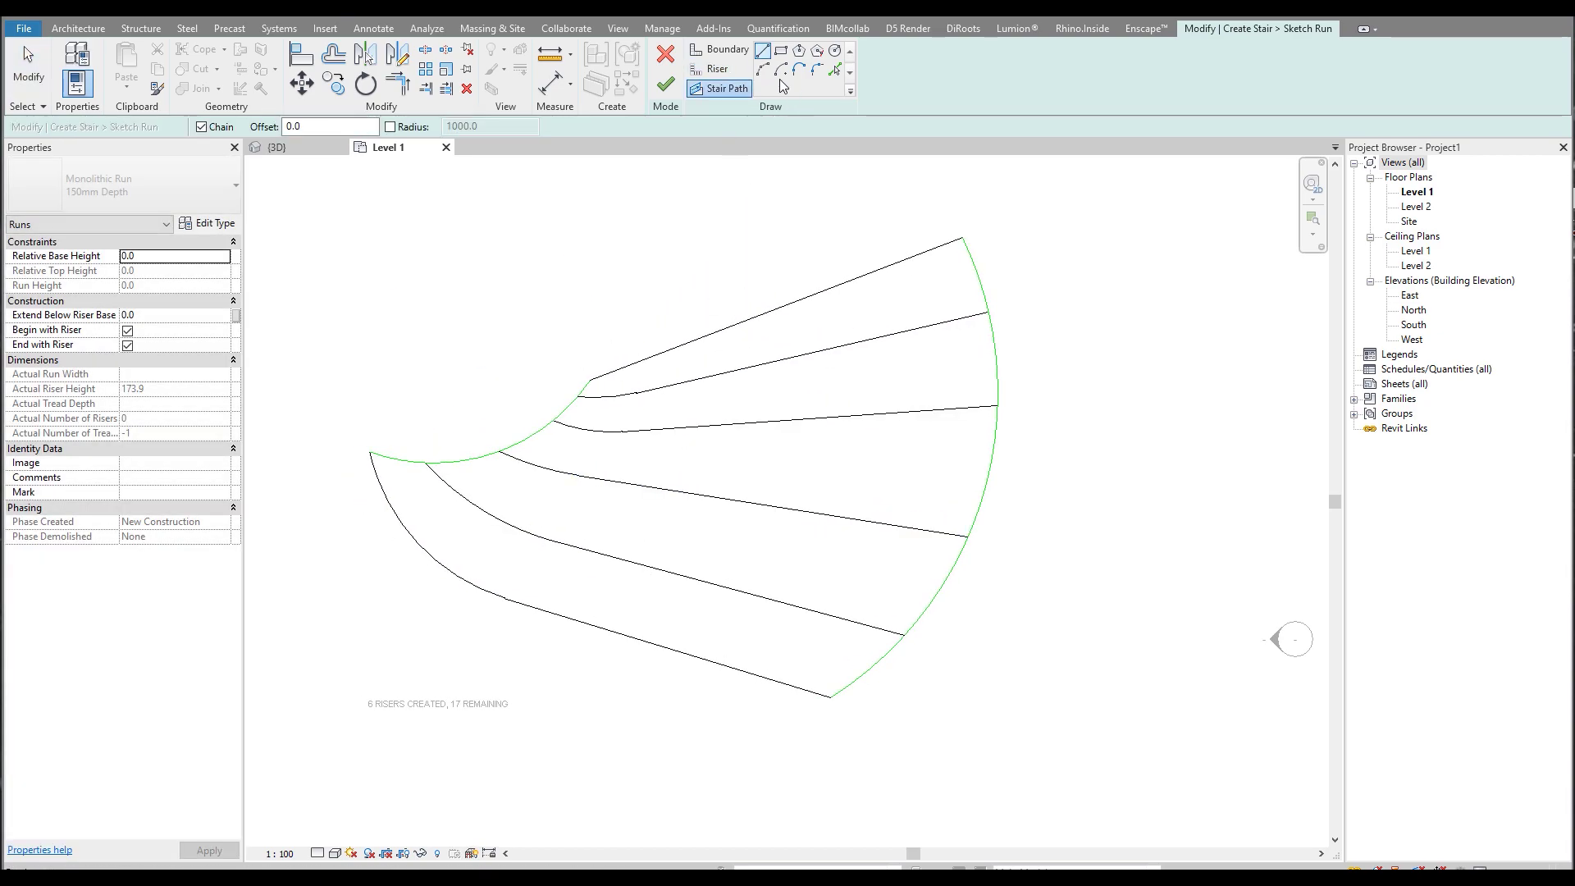
left_click(583, 621)
left_click(747, 319)
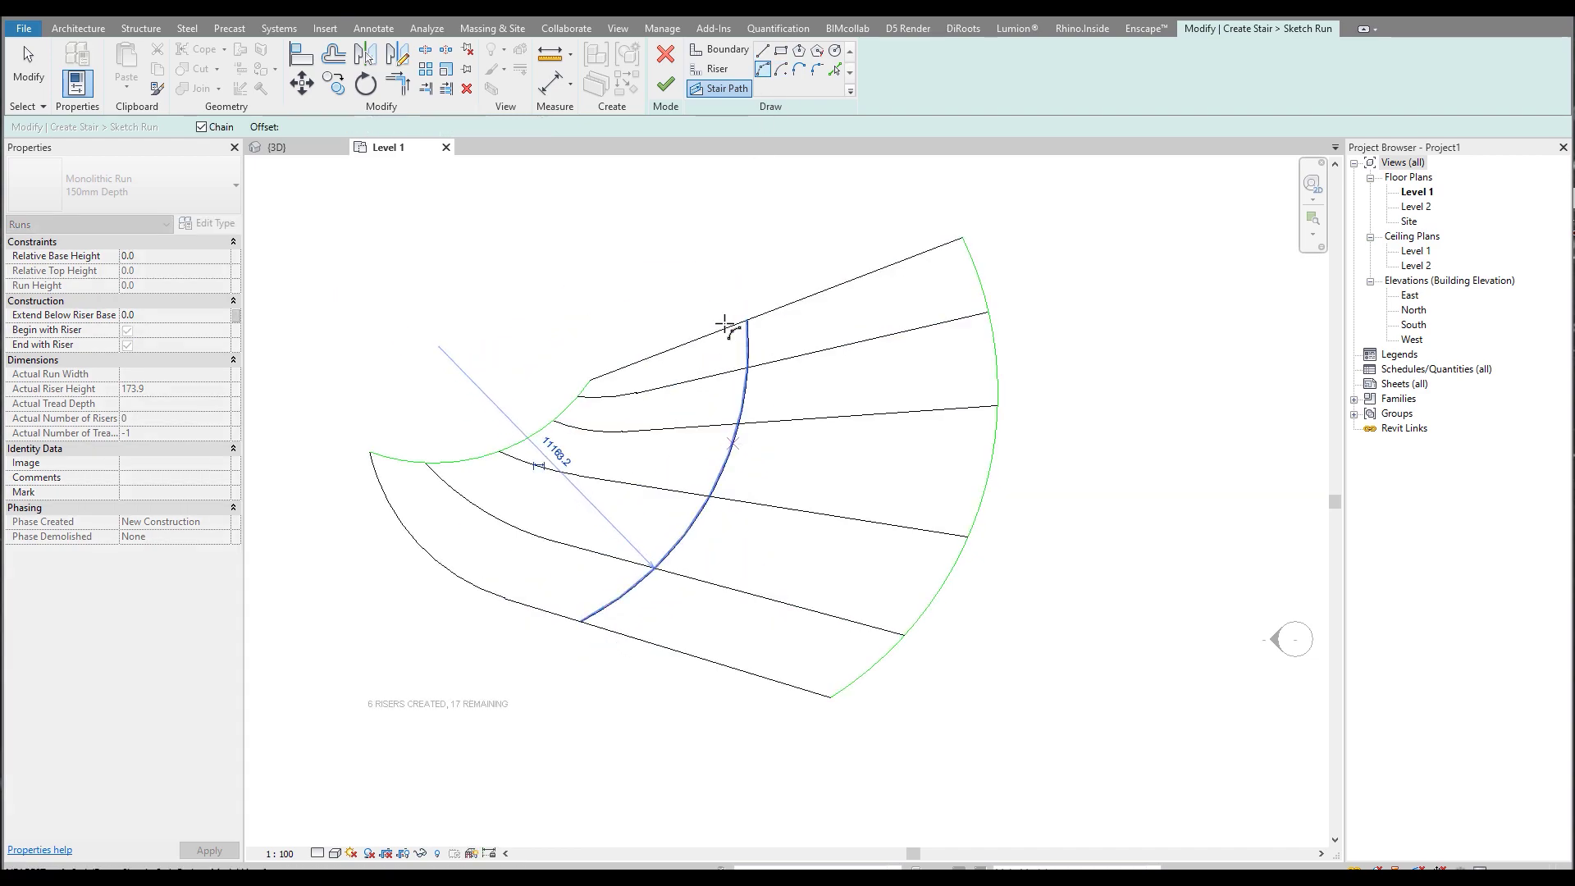
left_click(665, 85)
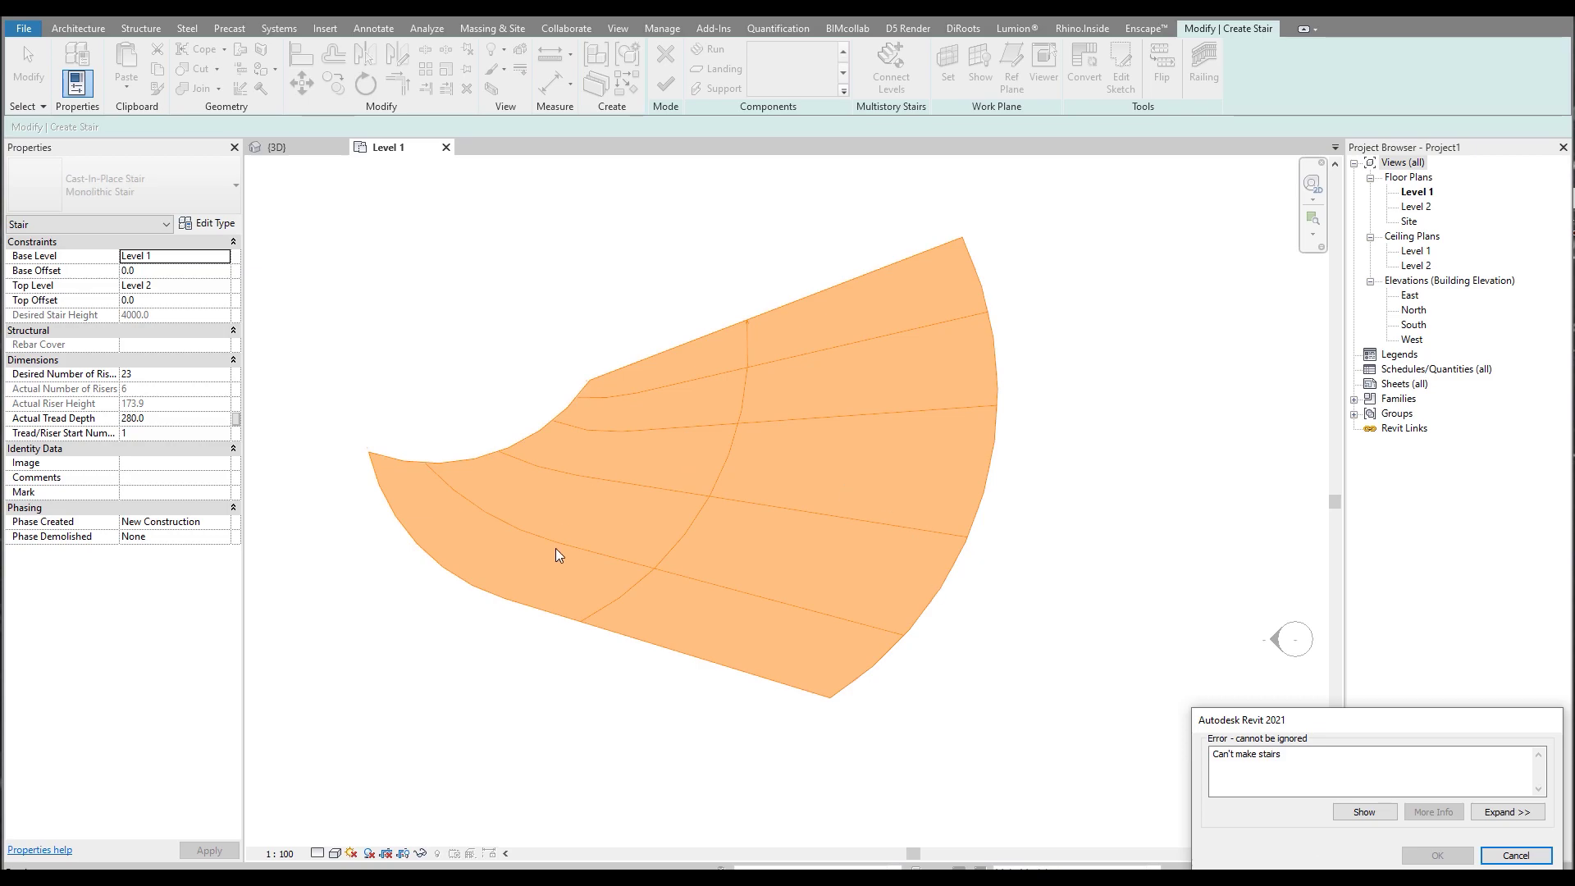
key("Escape")
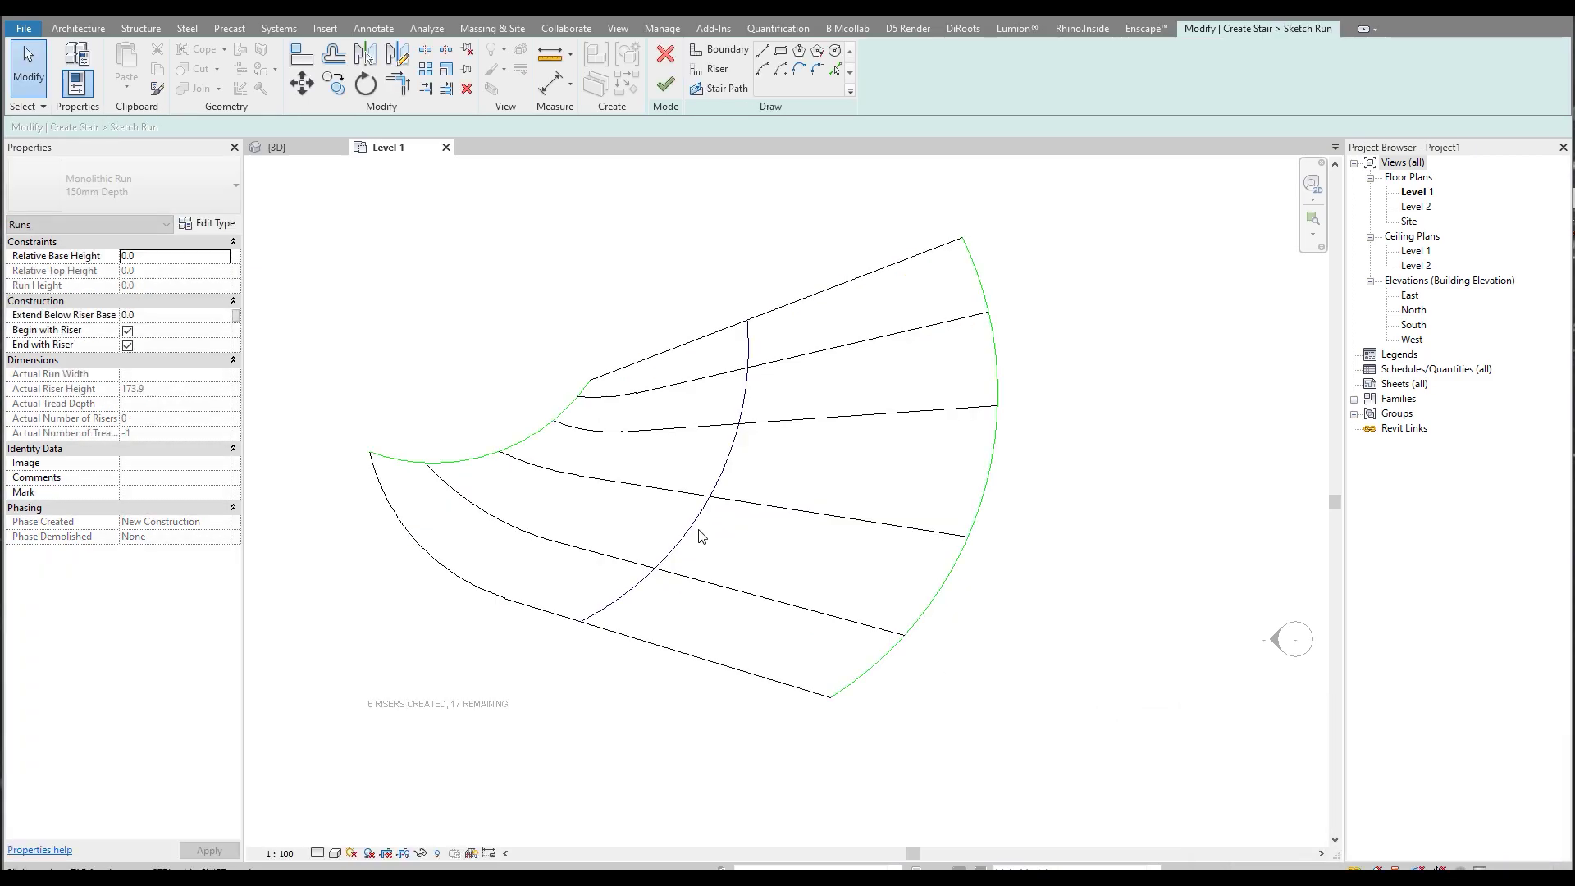
Copy all the run's sketch lines to the clipboard, including boundaries, risers and stair path.
left_click(698, 532)
mouse_move(470, 396)
left_mouse_down()
mouse_move(1055, 750)
mouse_move(1060, 771)
left_mouse_up()
left_click_drag(354, 192, 1135, 793)
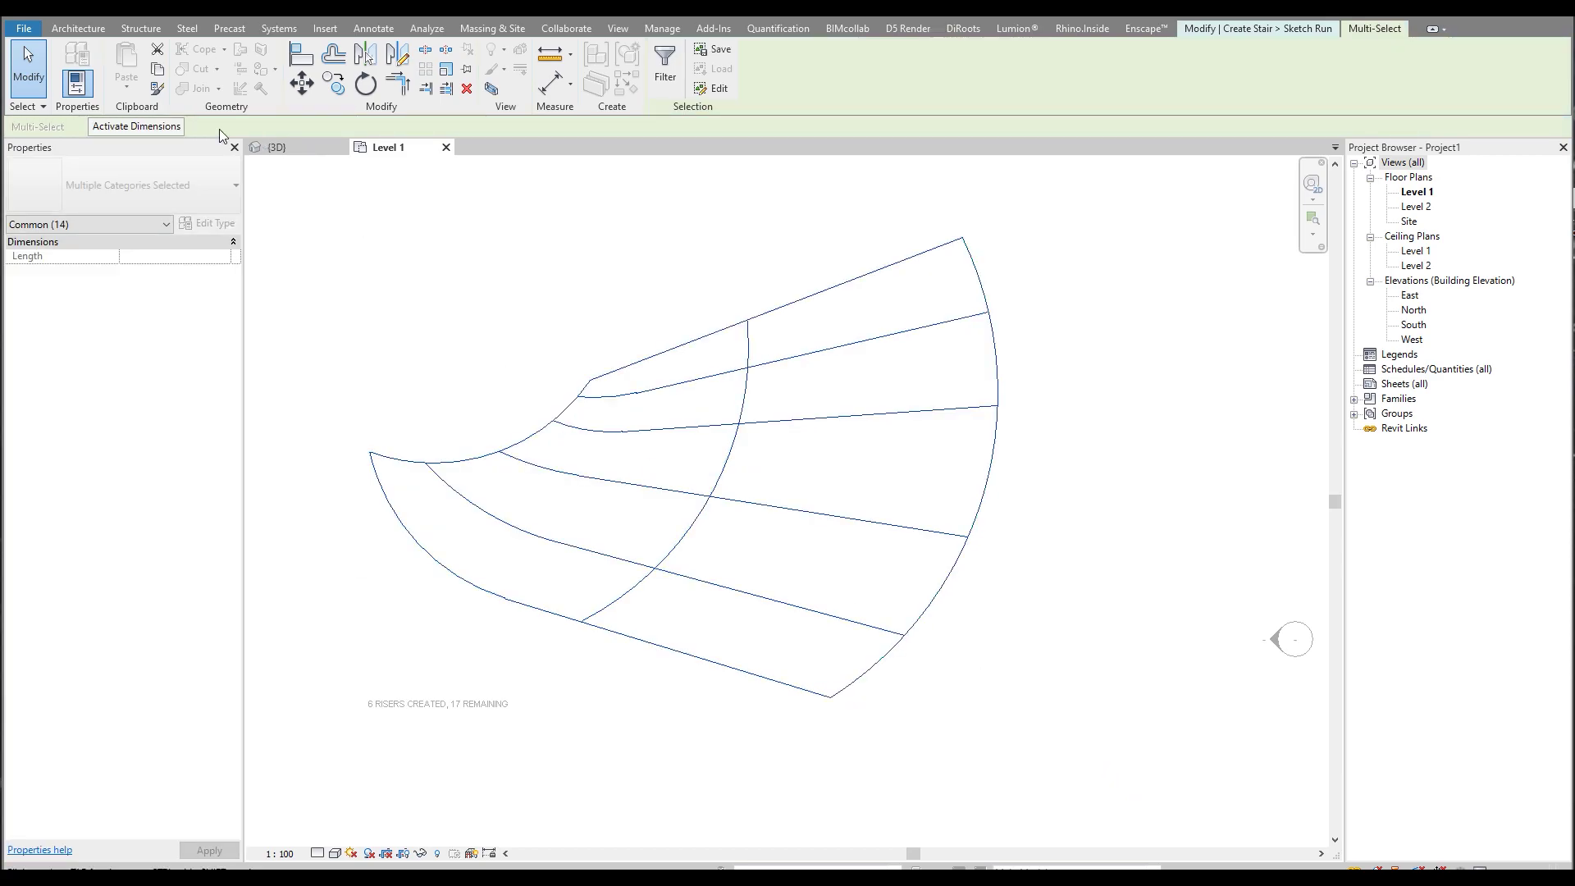
left_click(582, 318)
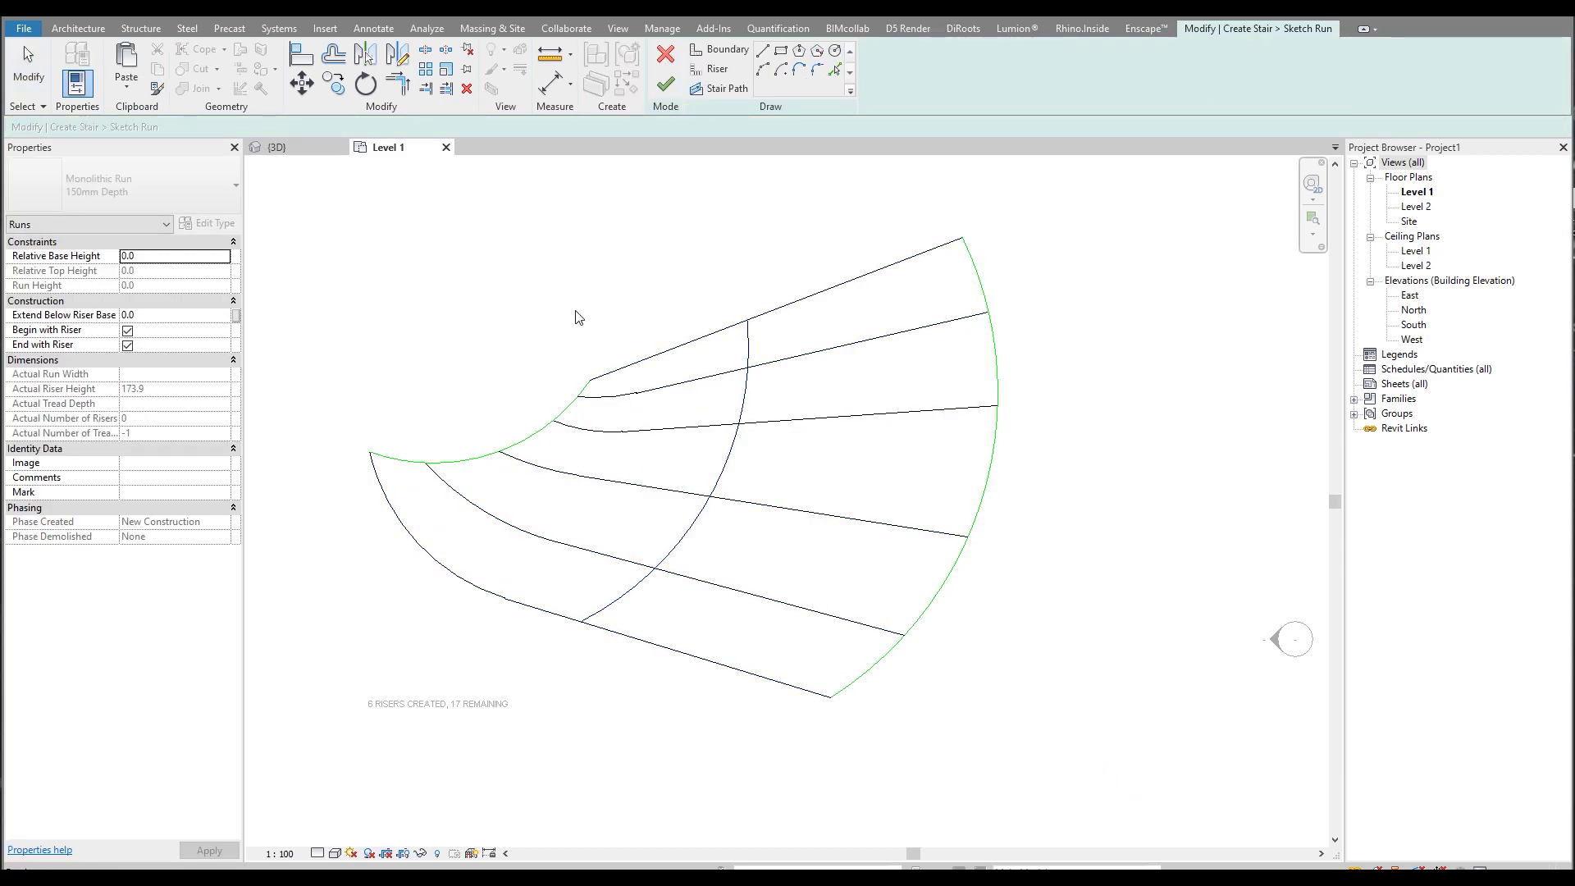
Delete the outer boundary arc of the run sketch.
left_click(975, 285)
key("Escape")
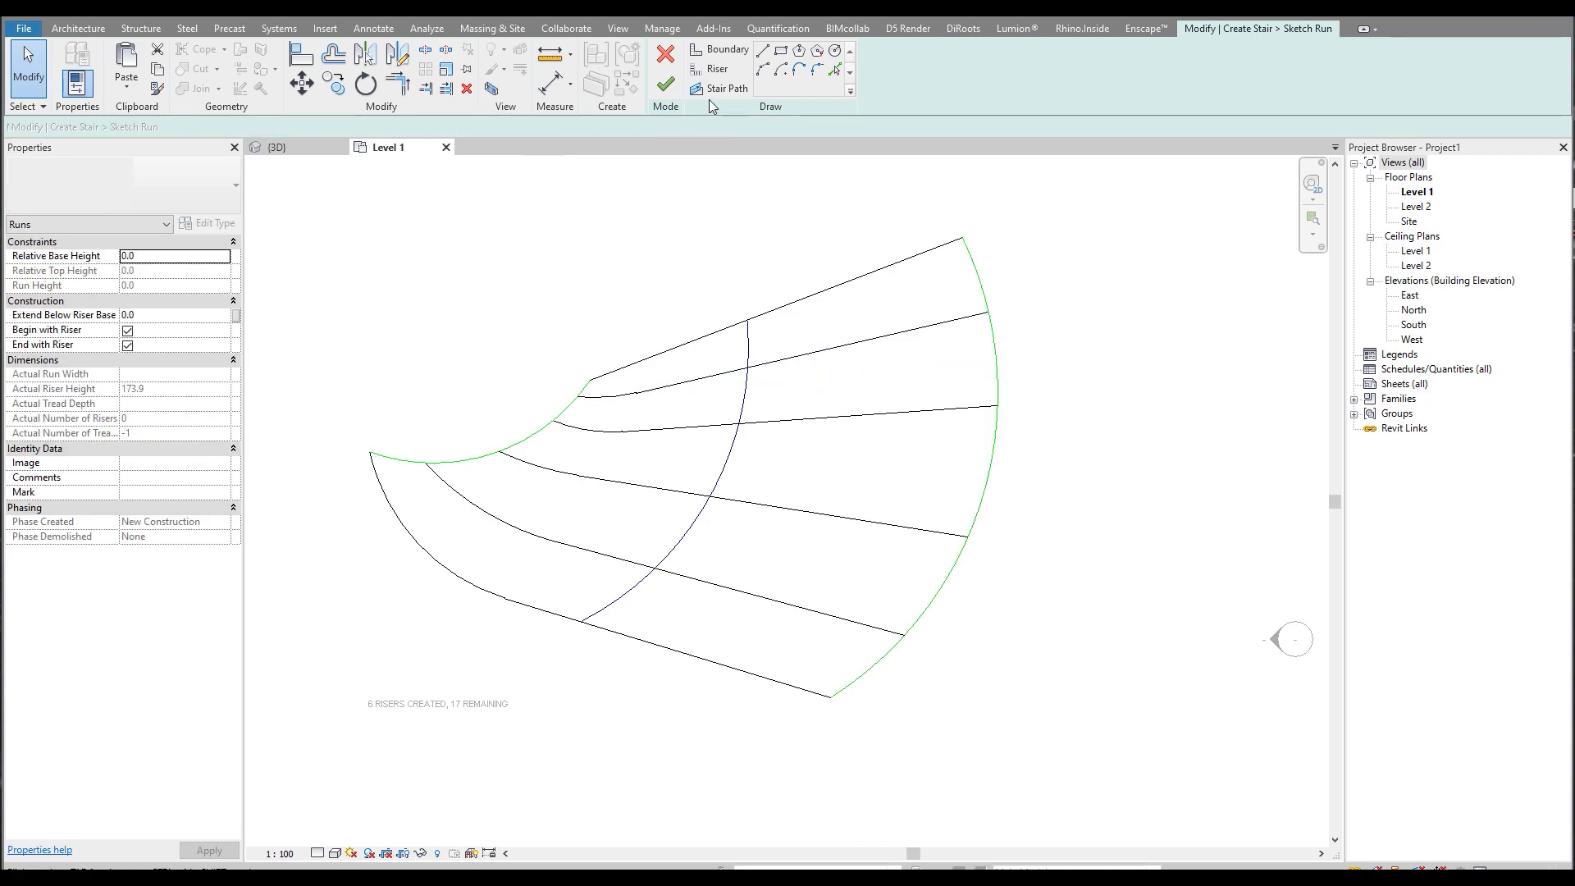
left_click(1000, 315)
key("Delete")
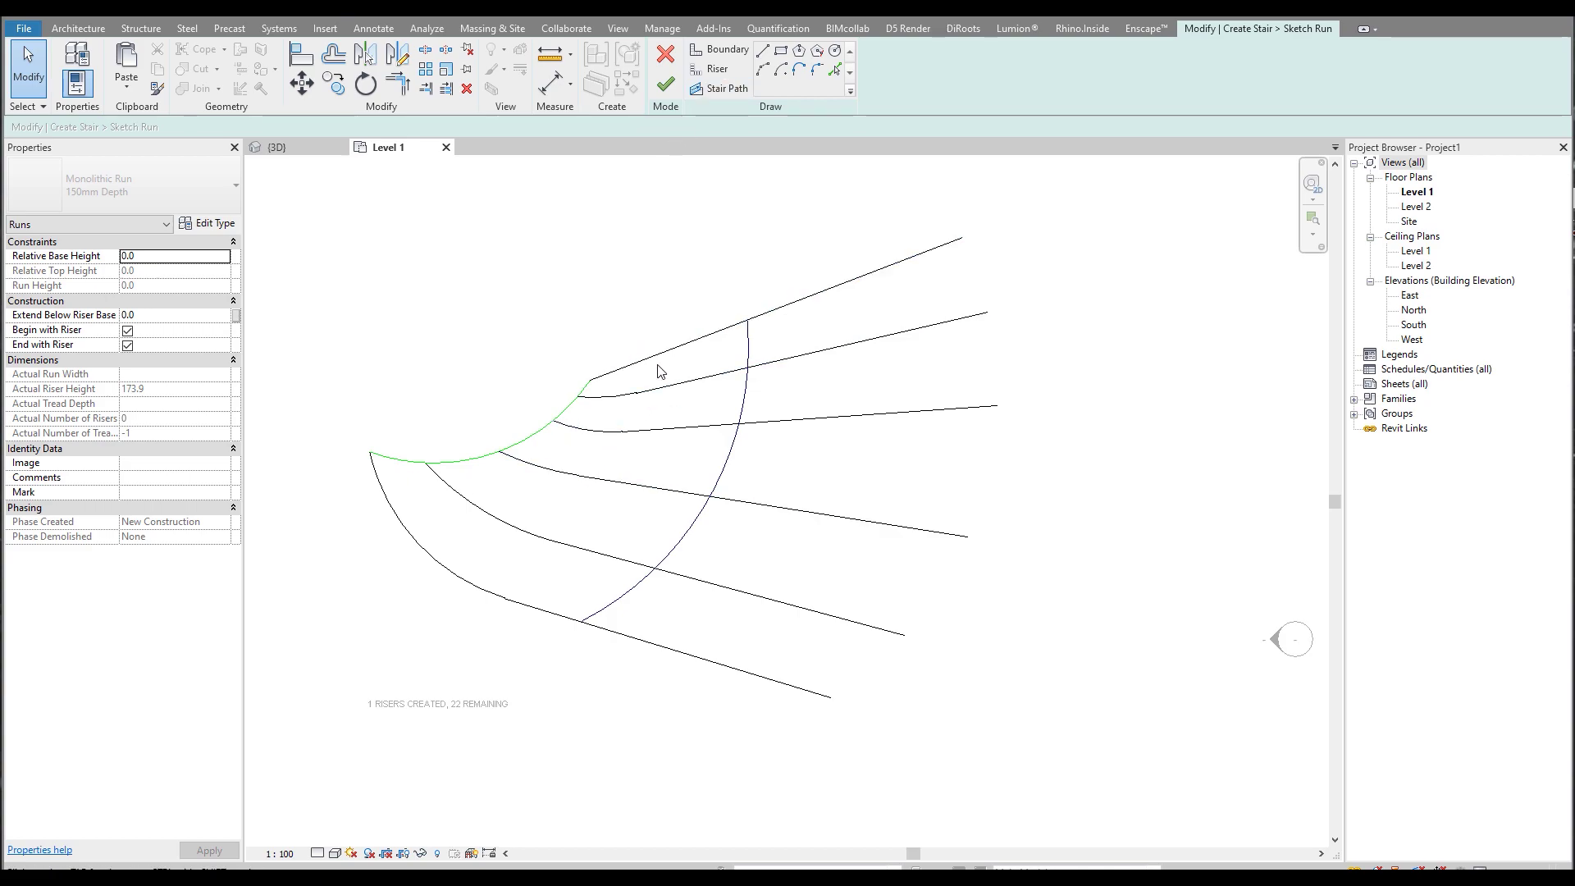
Draw a straight boundary line across the risers from the upper end riser to the lowest riser, and delete the arc stair path.
left_click(733, 53)
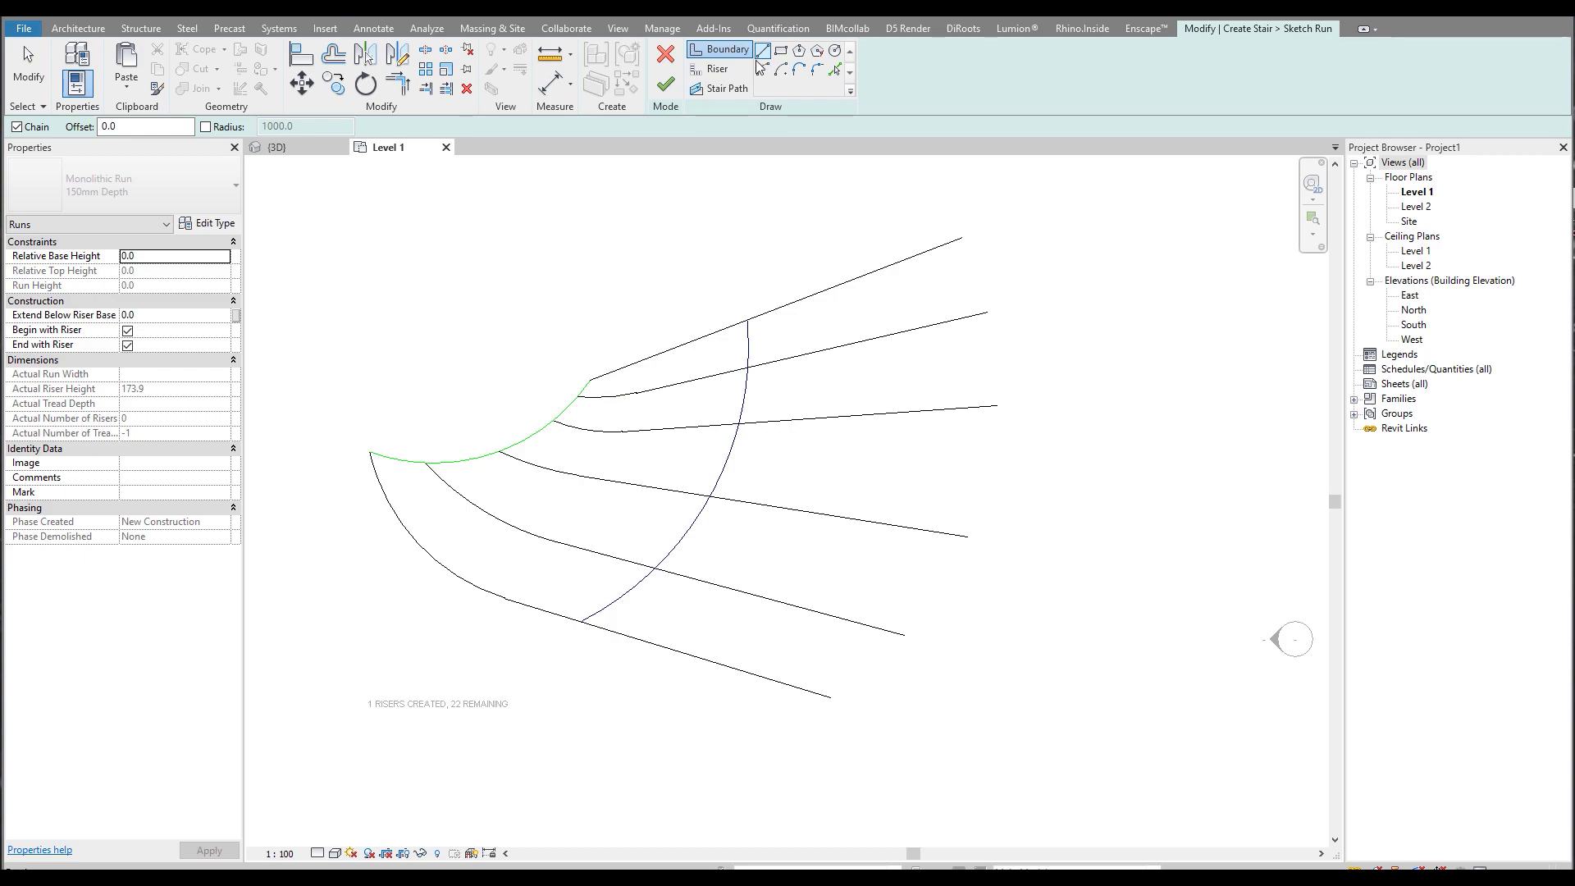
left_click(685, 343)
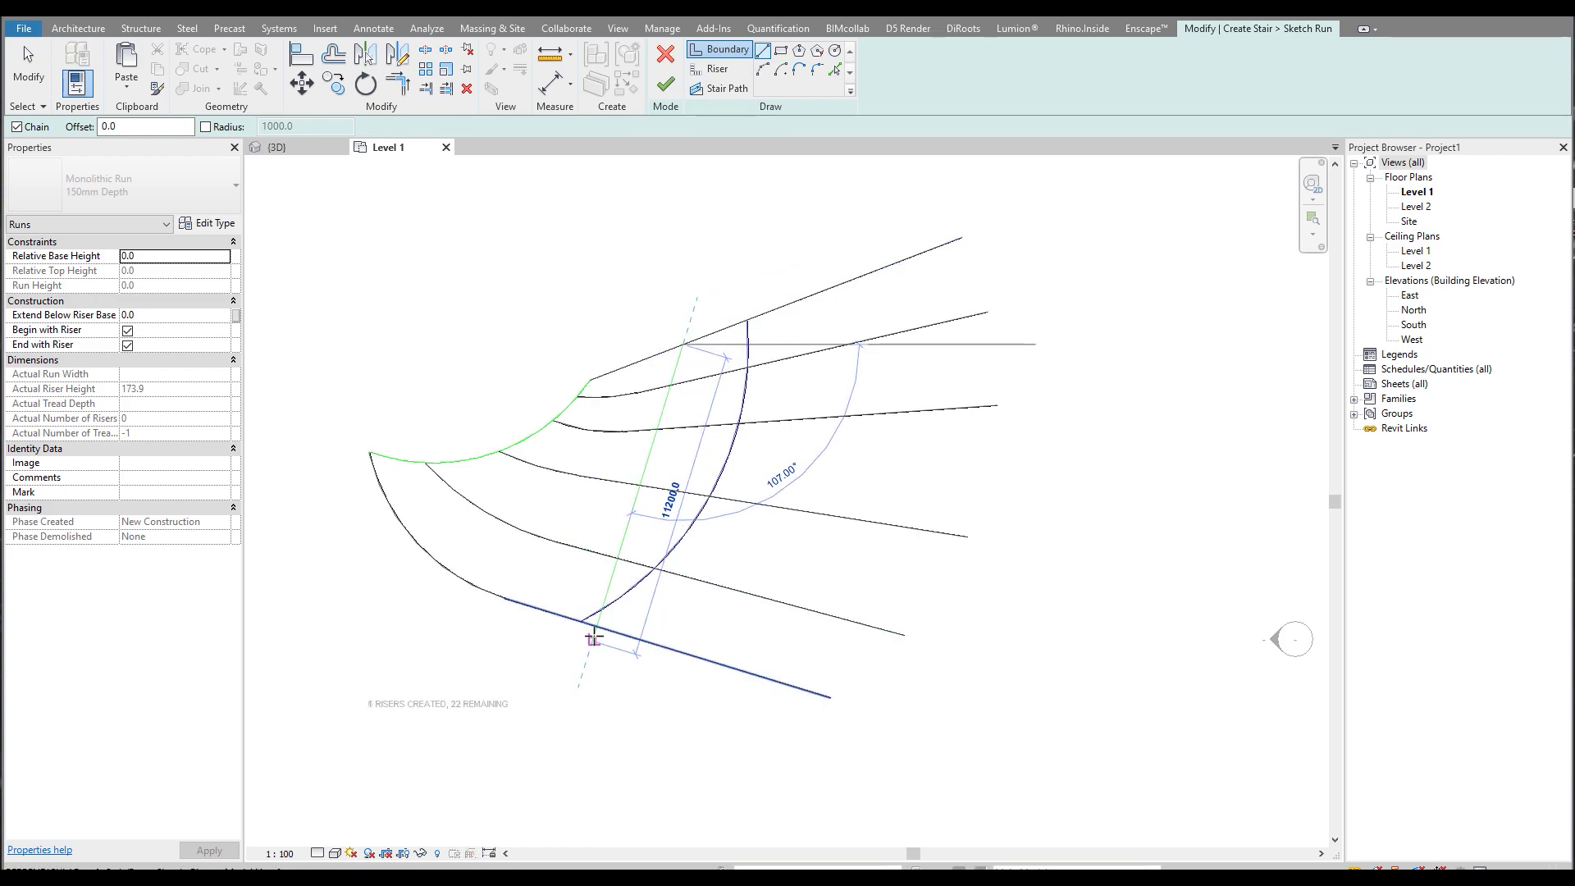
left_click(596, 635)
key("Escape")
key("Escape")
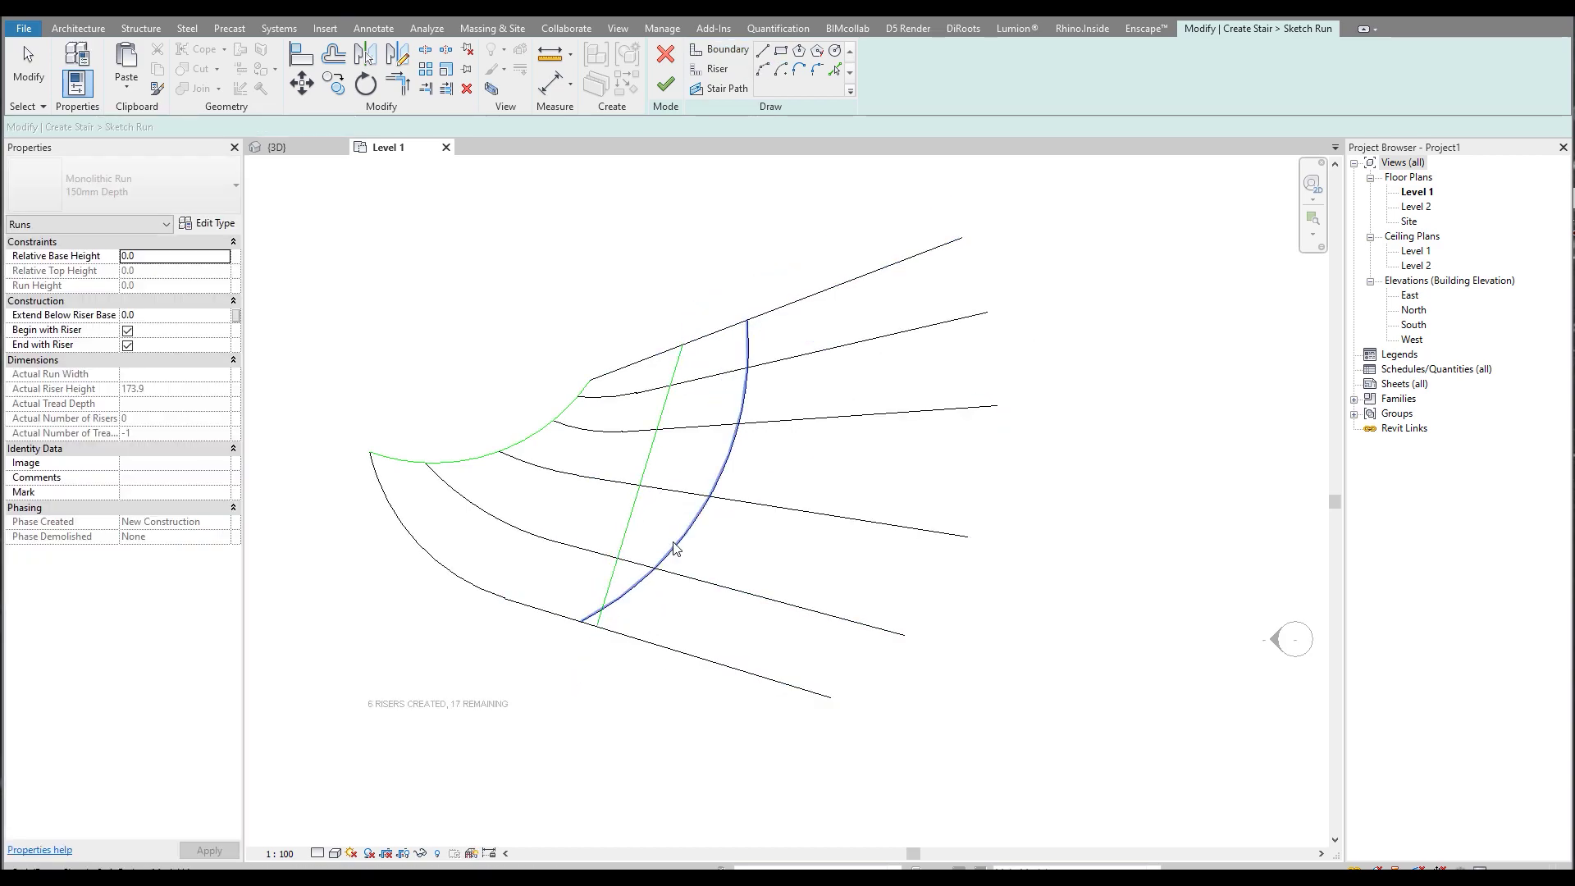
left_click(673, 548)
key("Delete")
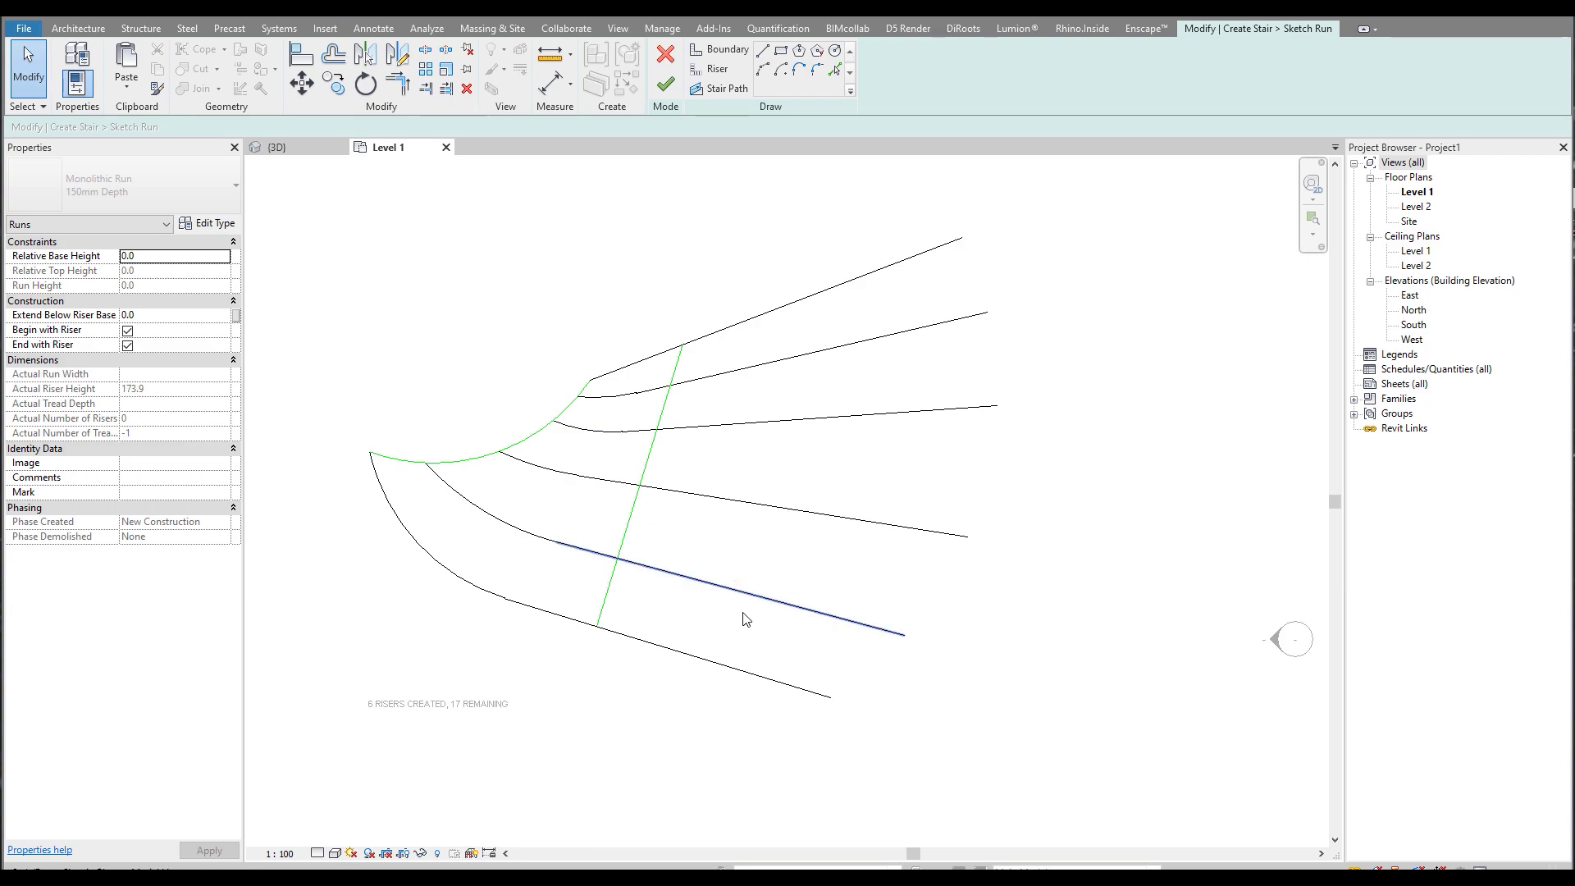
Trim all six risers back to the new straight boundary line, keeping their inner portions.
left_click(424, 92)
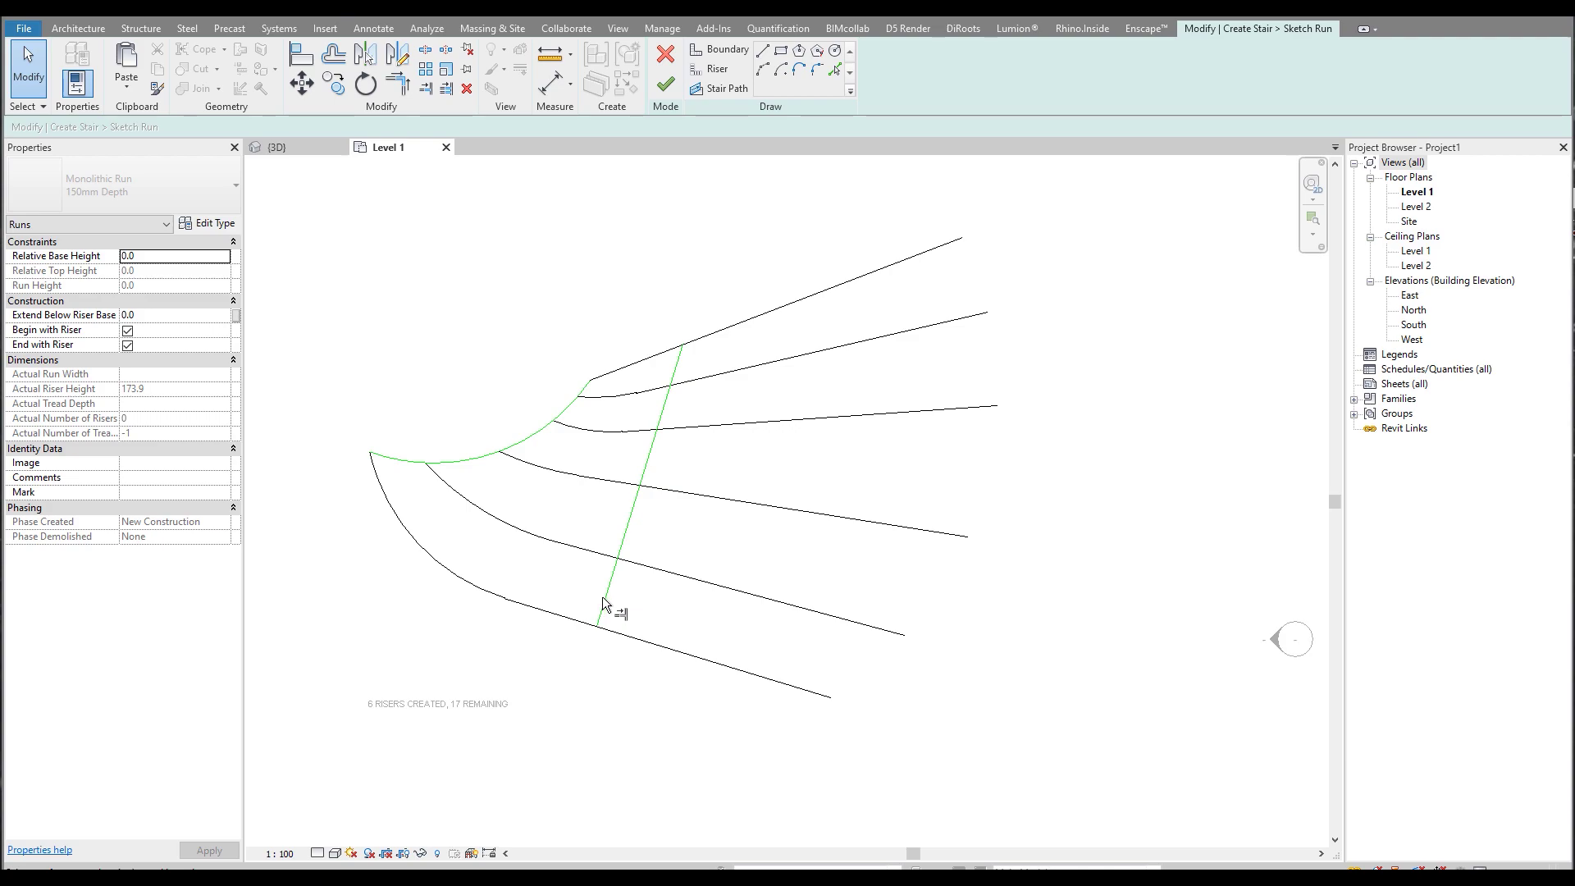
left_click(596, 622)
left_click(587, 618)
left_click(626, 528)
left_click(612, 556)
left_click(637, 485)
left_click(637, 484)
left_click(662, 414)
left_click(651, 431)
left_click(674, 369)
left_click(664, 387)
left_click(668, 349)
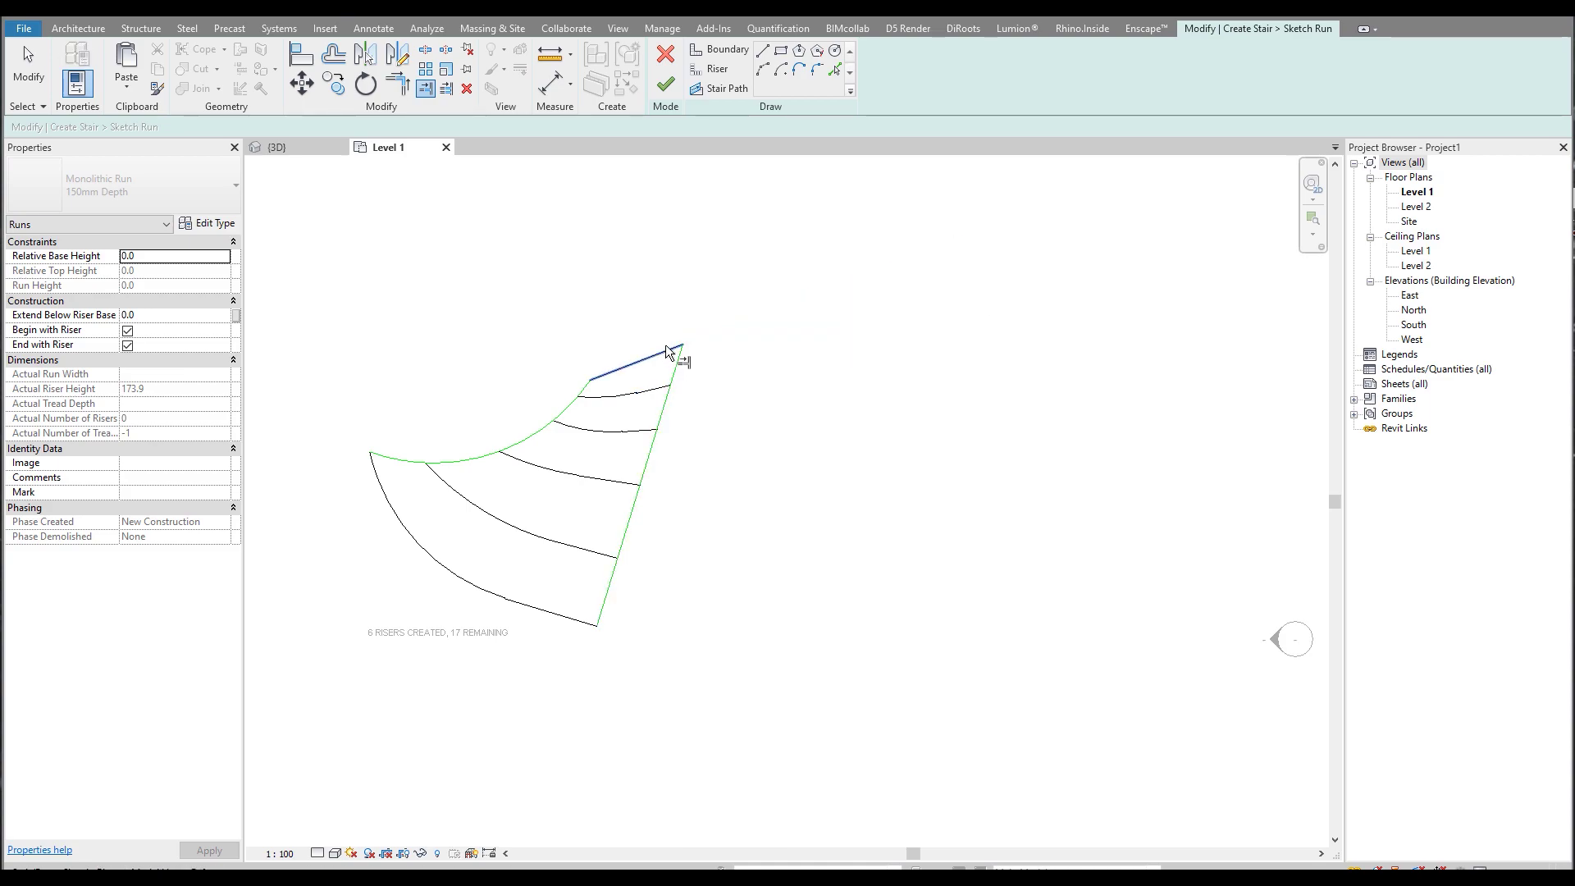
key("Escape")
Draw the stair path as a three-point arc spanning about 10140 mm from the lowest riser's curve to the upper end riser, and finish the run sketch.
left_click(762, 68)
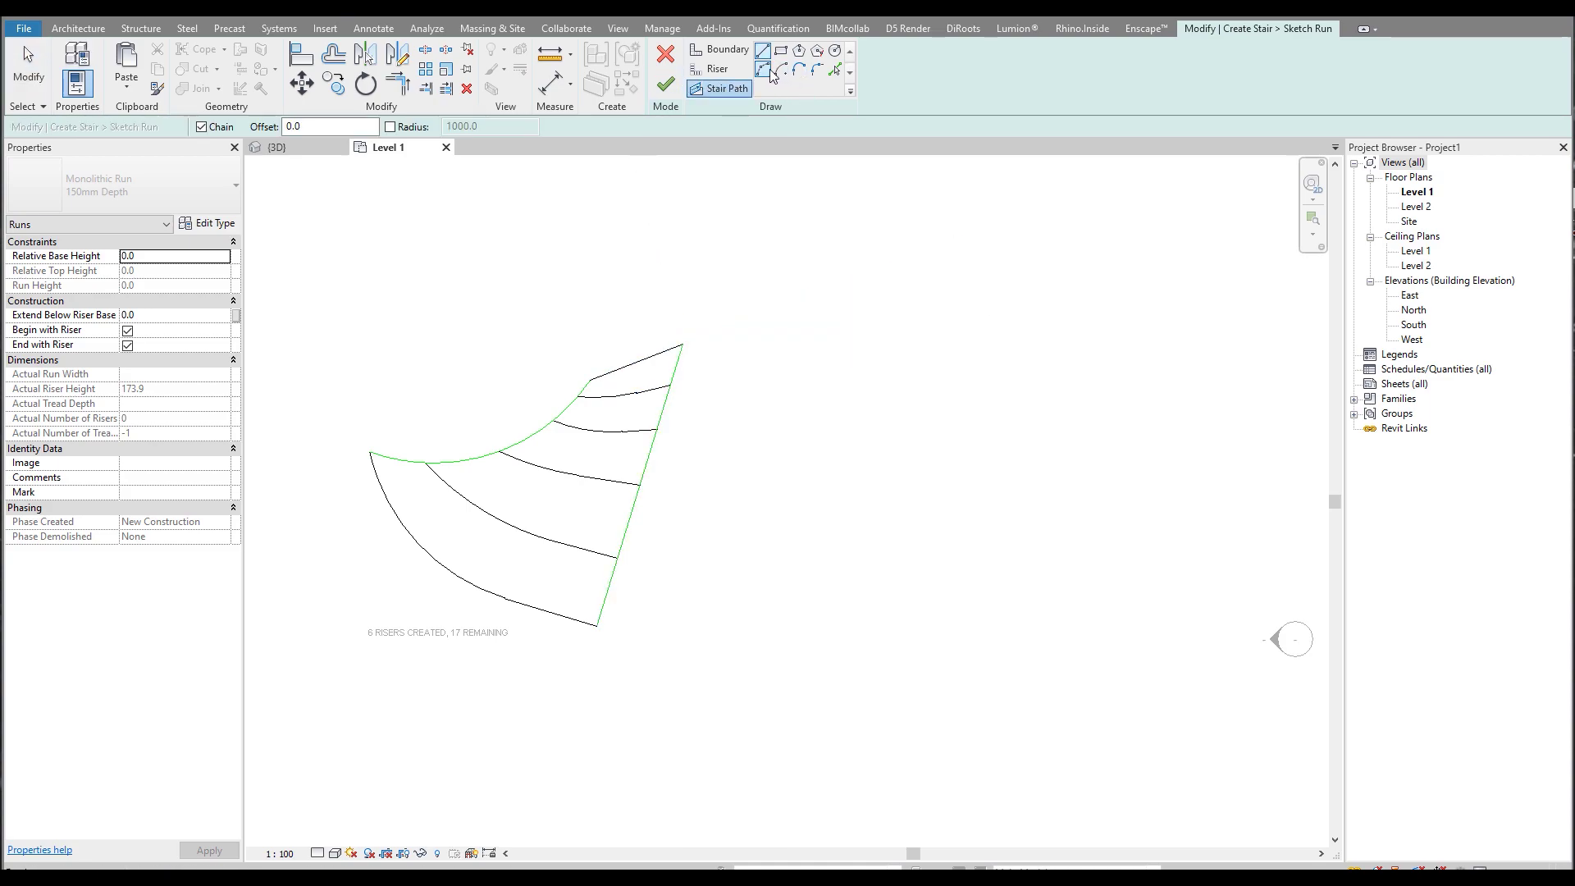
left_click(449, 570)
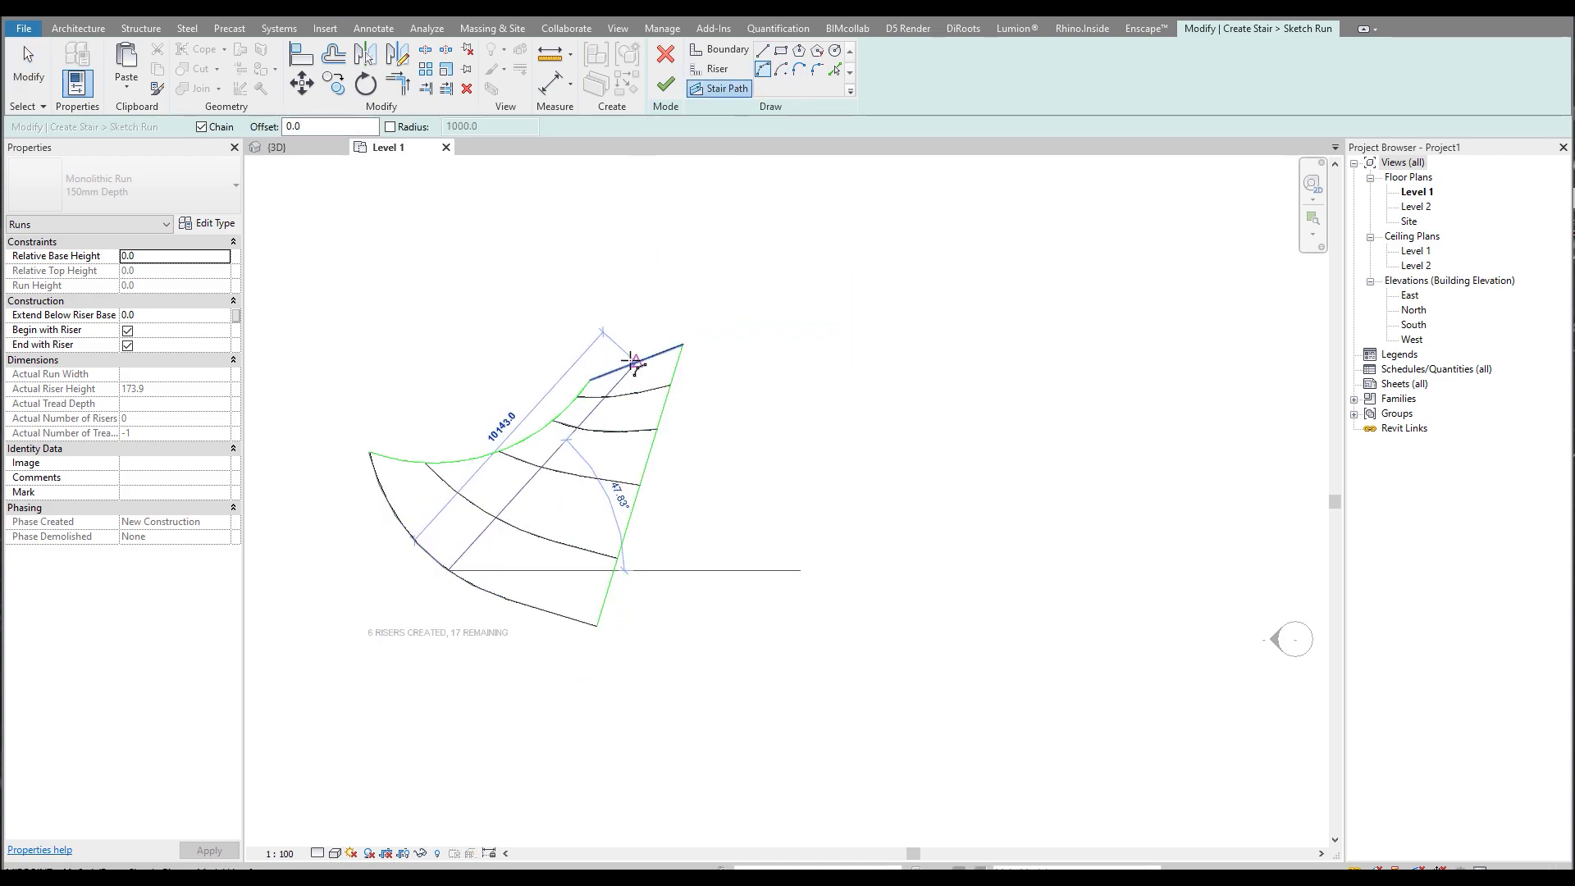
left_click(671, 366)
left_click(577, 495)
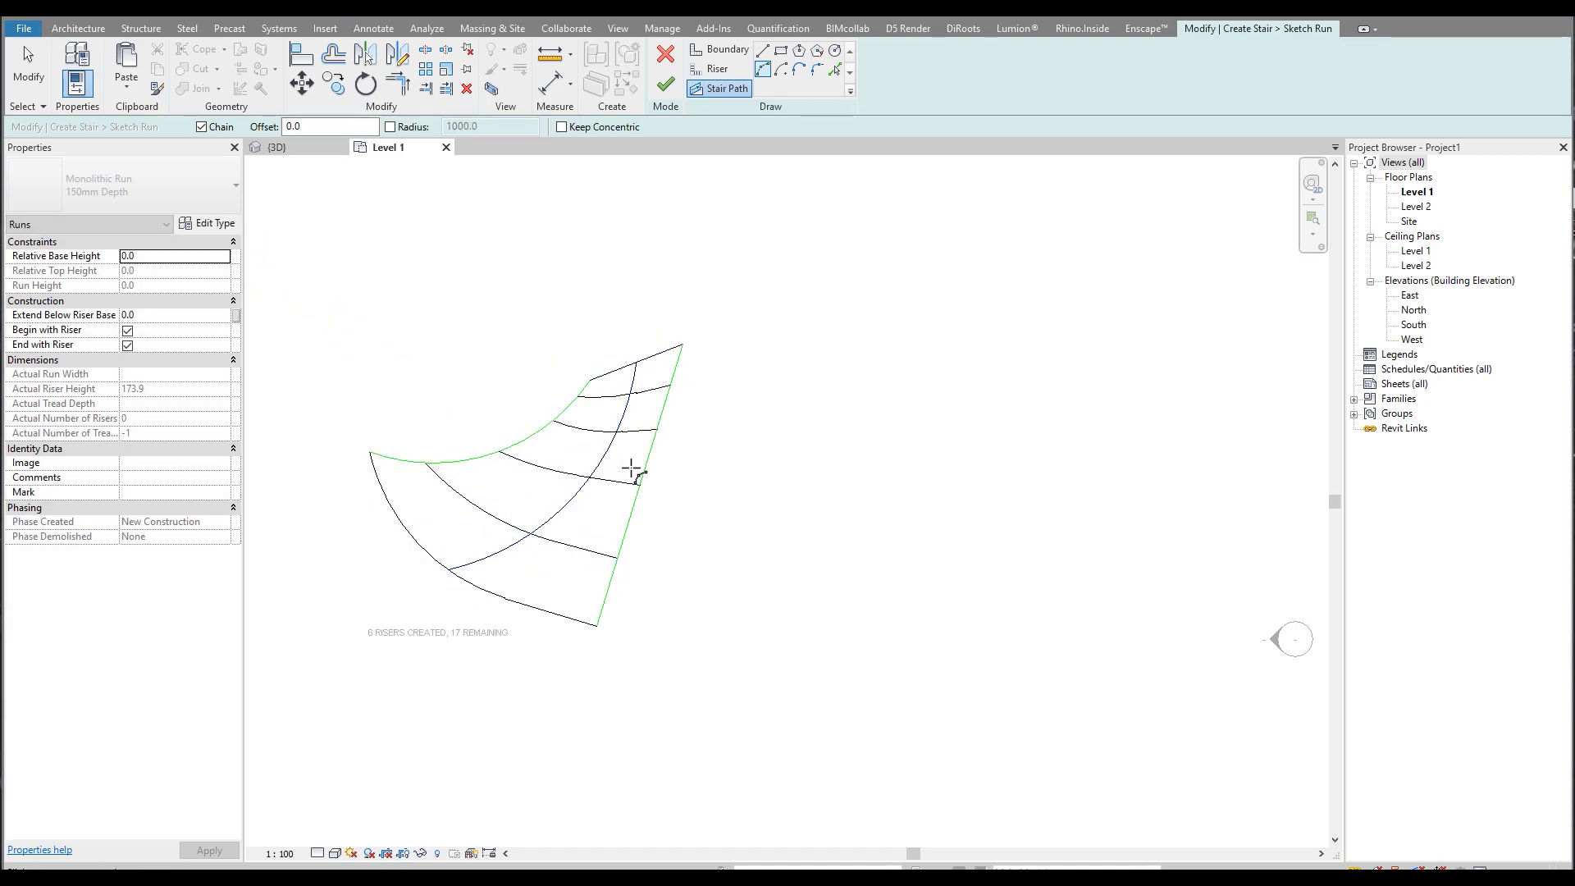
key("Escape")
key("Escape")
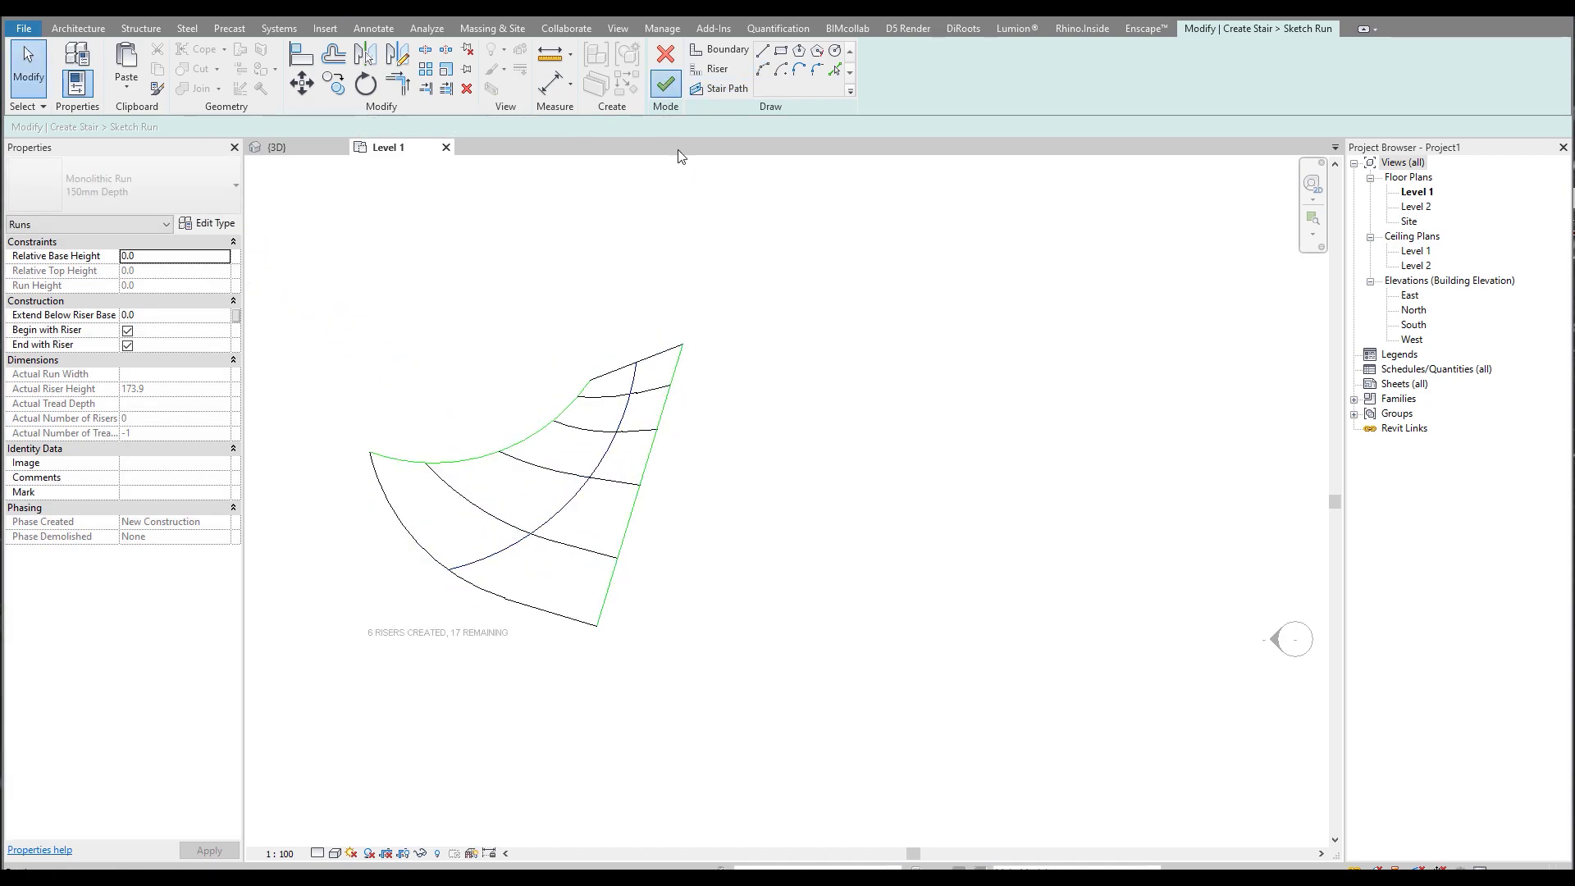
left_click(746, 499)
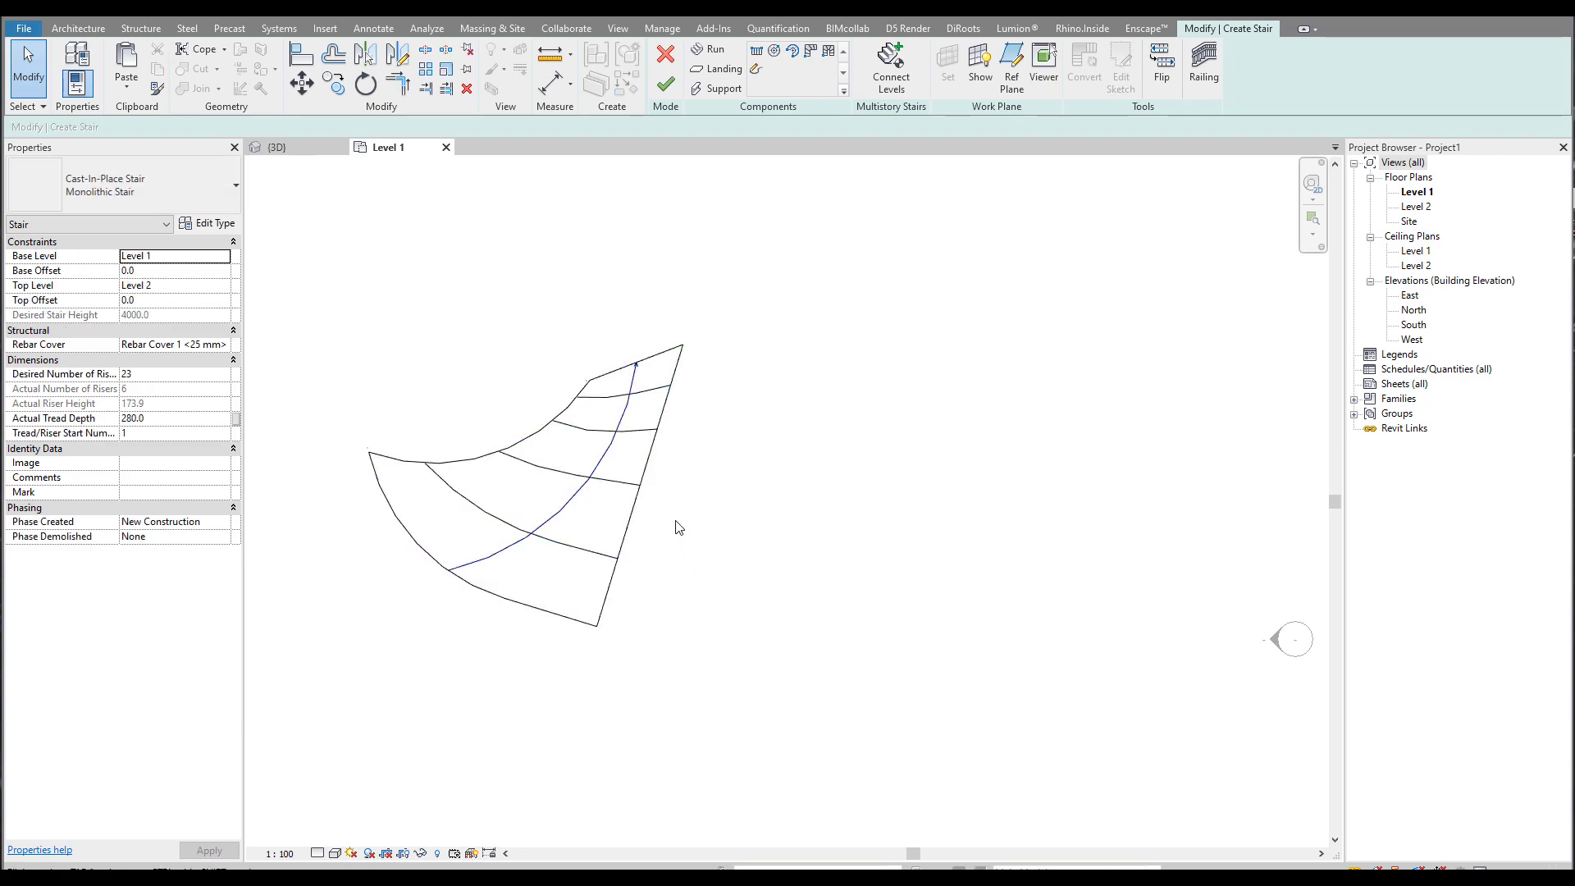
Examine the curved run in the default 3D view, checking its riser shapes and straight cut edge from several angles.
left_click(303, 18)
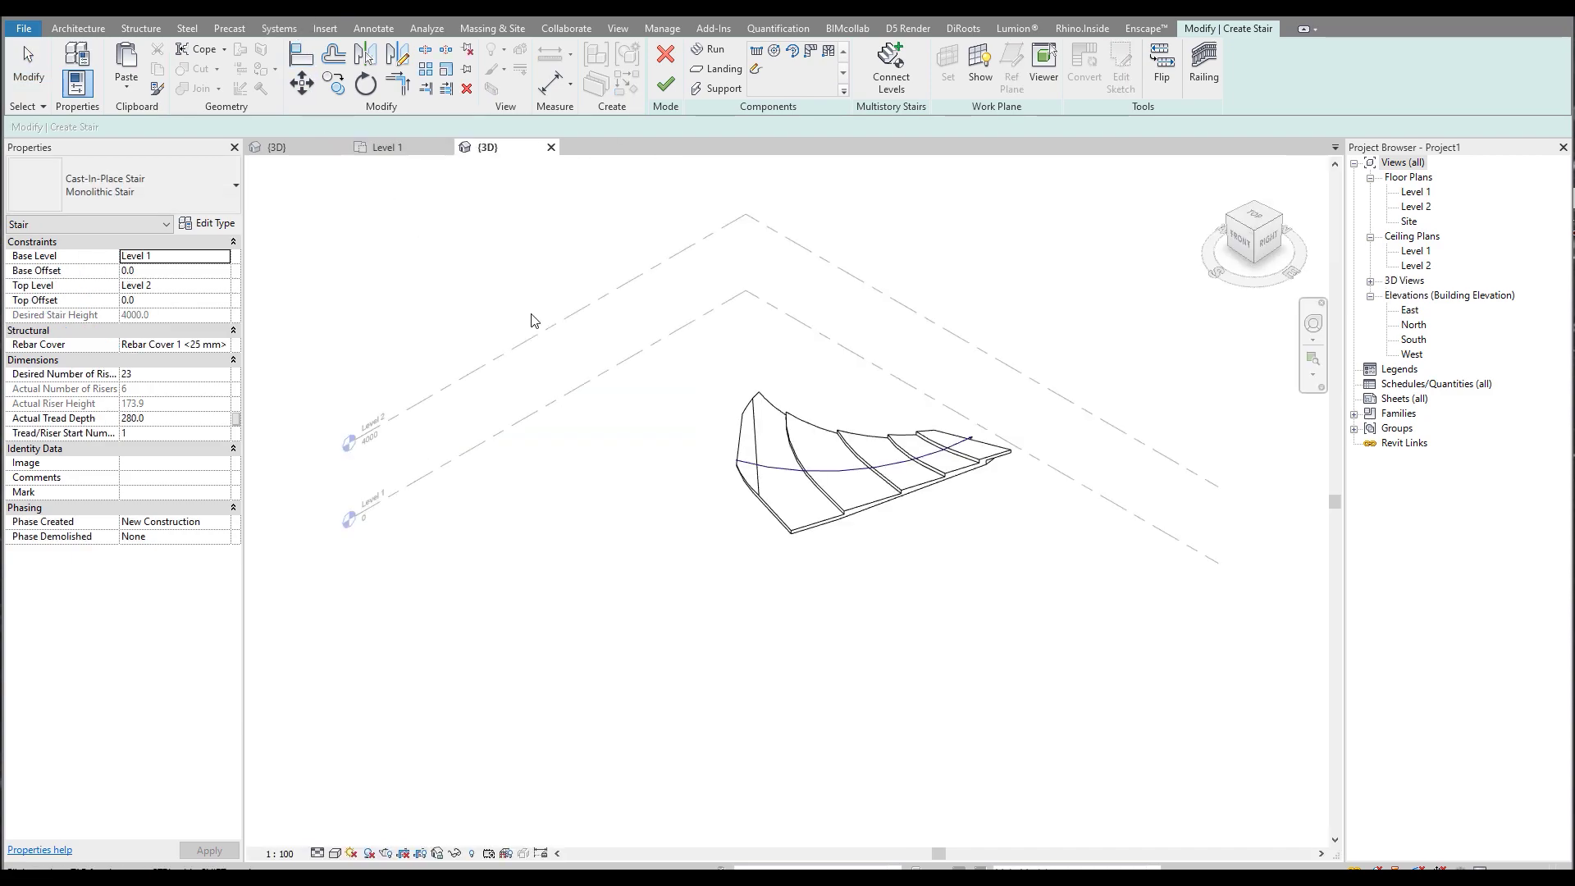
middle_click_drag(626, 626, 710, 385, "shift")
scroll(546, 512, "up", 5)
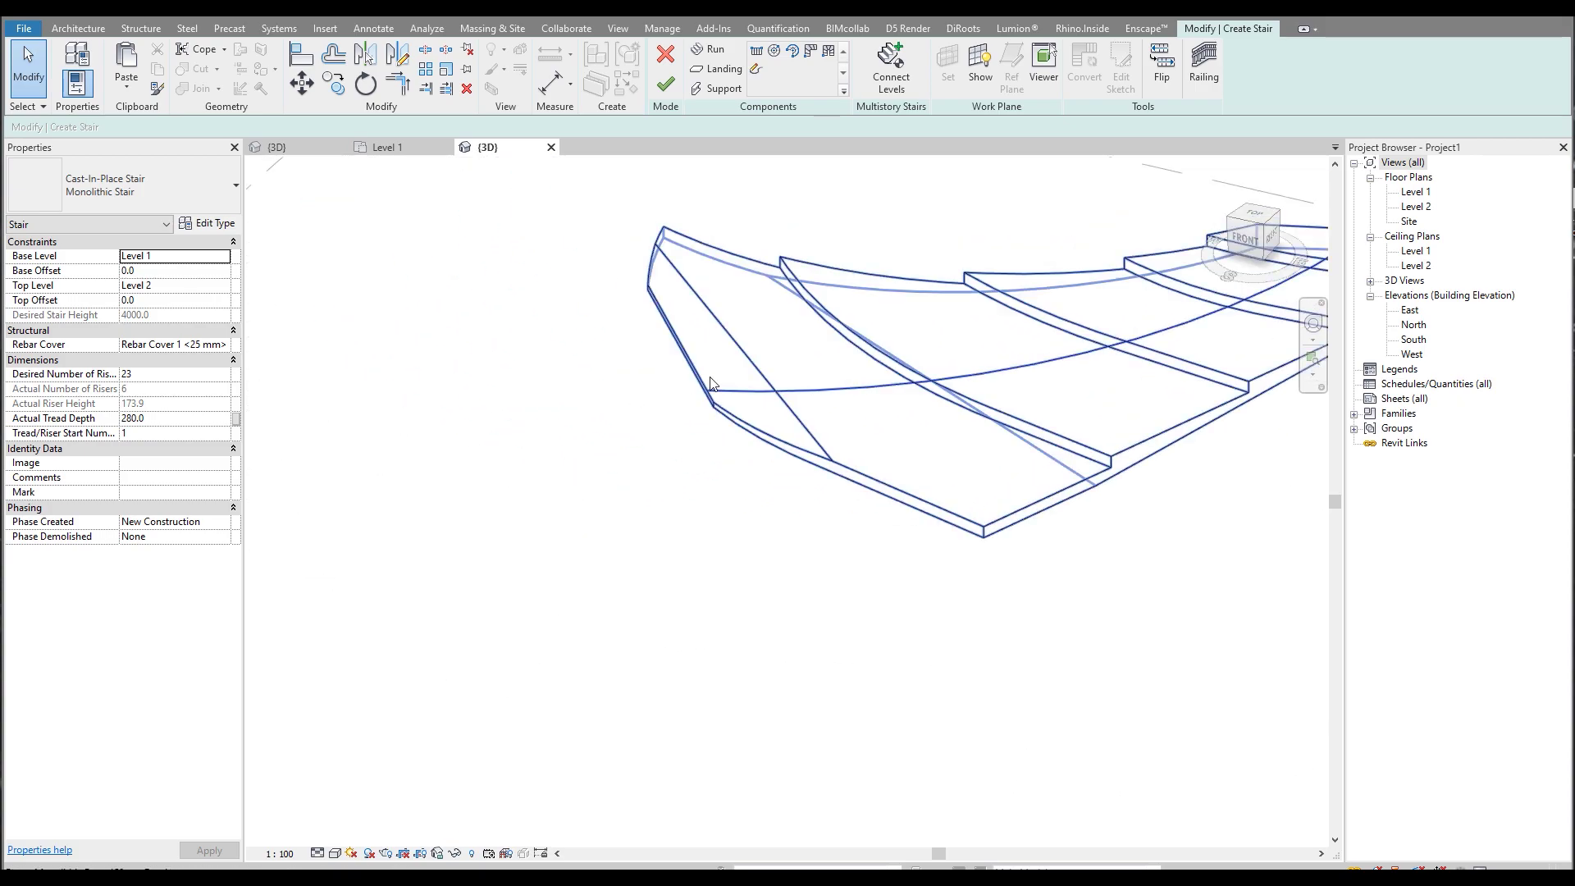
left_click(702, 390)
scroll(623, 406, "down", 5)
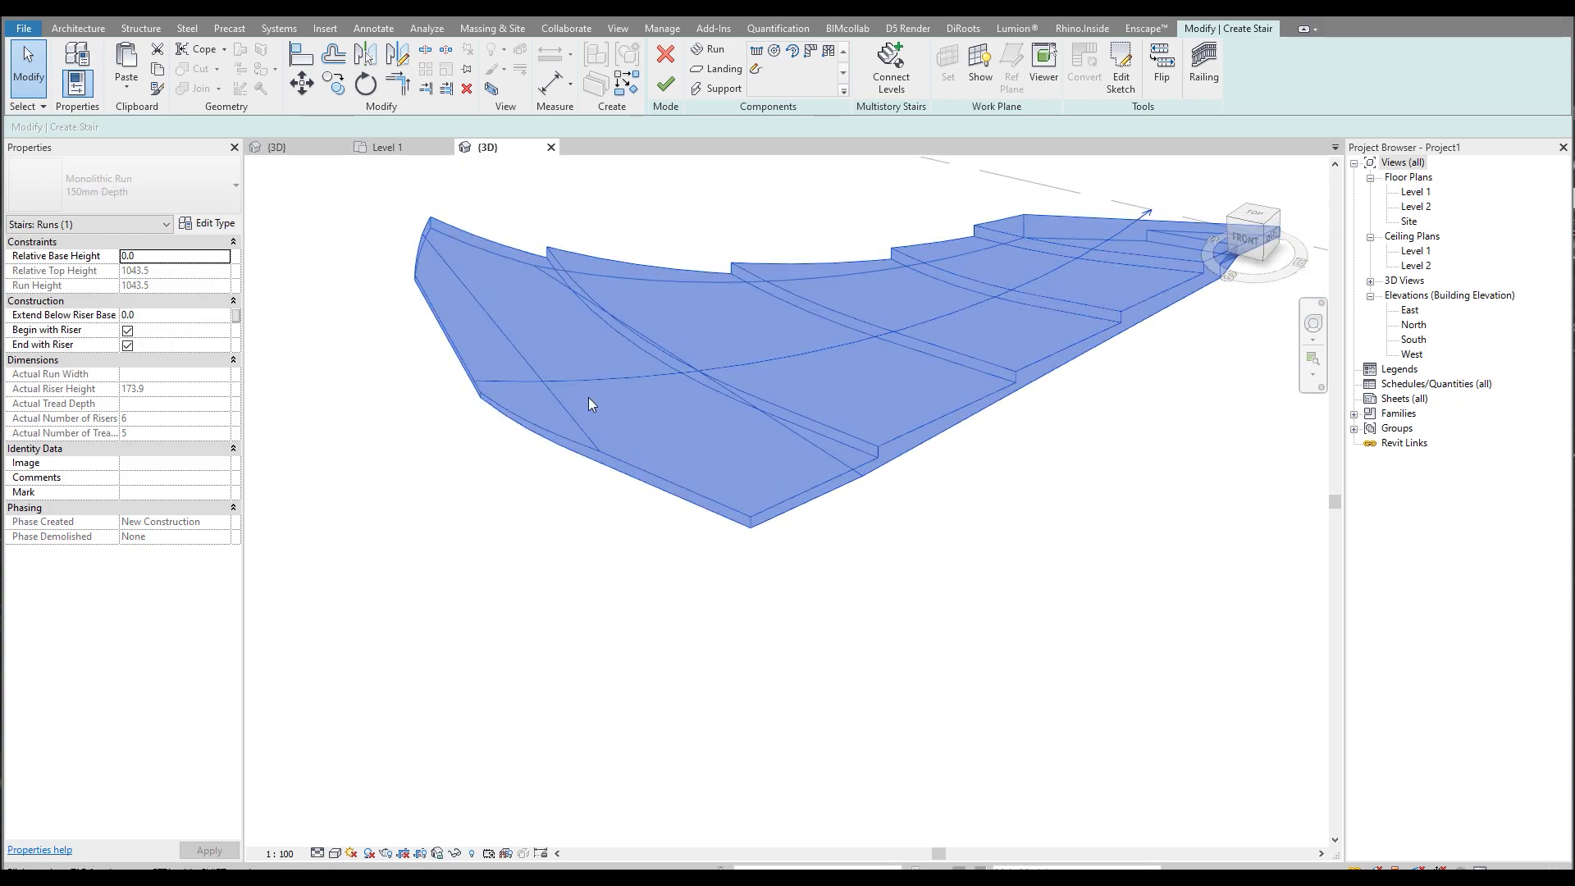
middle_click_drag(589, 386, 694, 409, "shift")
scroll(696, 425, "up", 2)
scroll(702, 434, "up", 1)
left_click(798, 493)
middle_click_drag(595, 384, 454, 401)
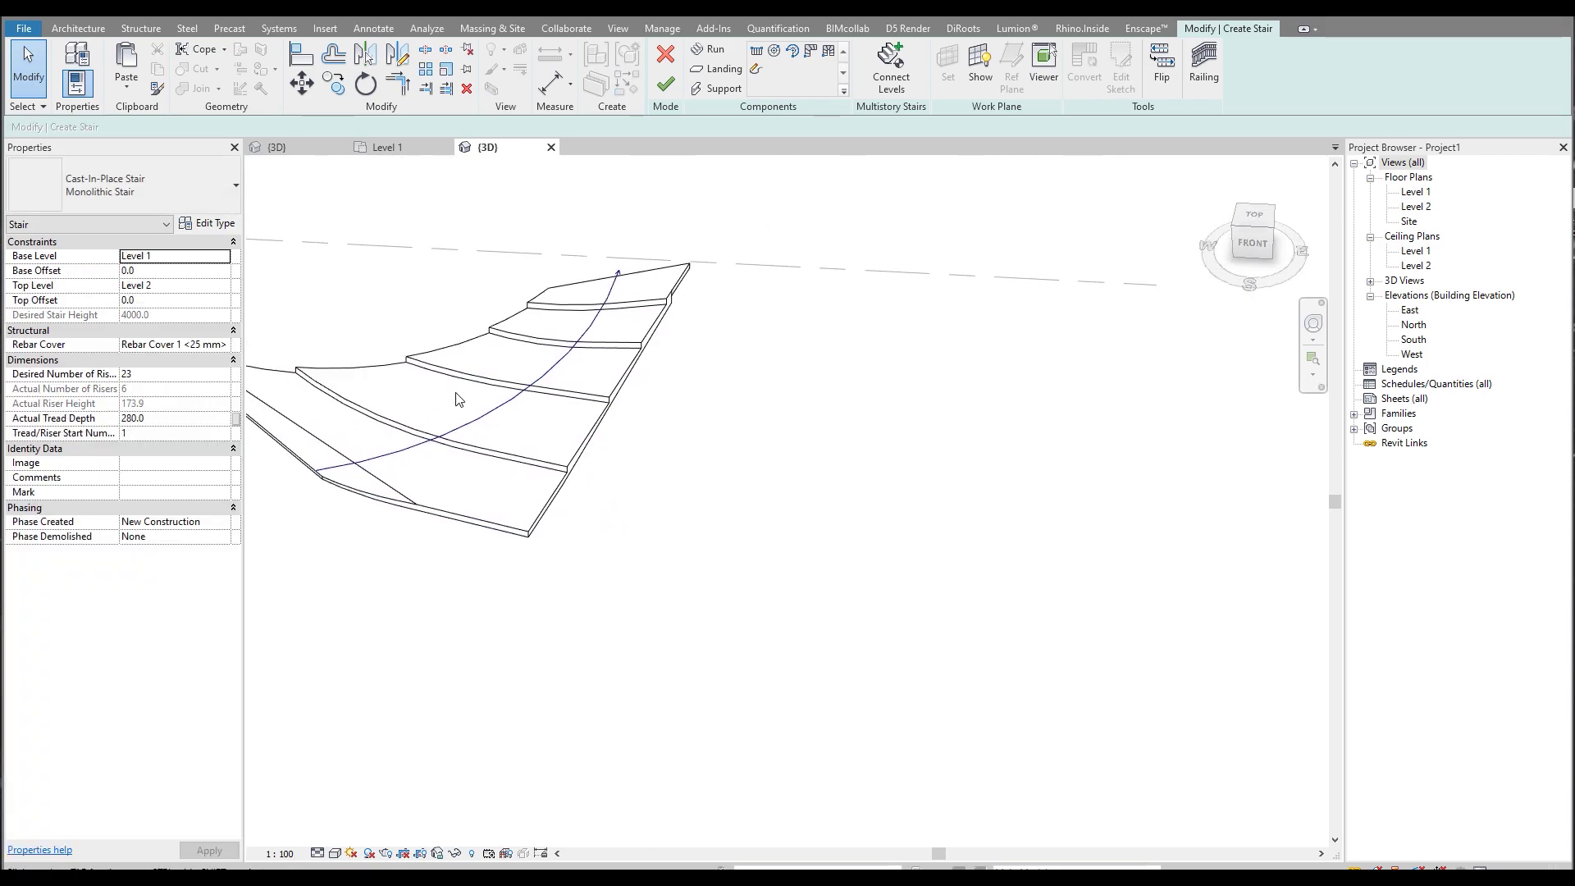
middle_click_drag(690, 260, 720, 280)
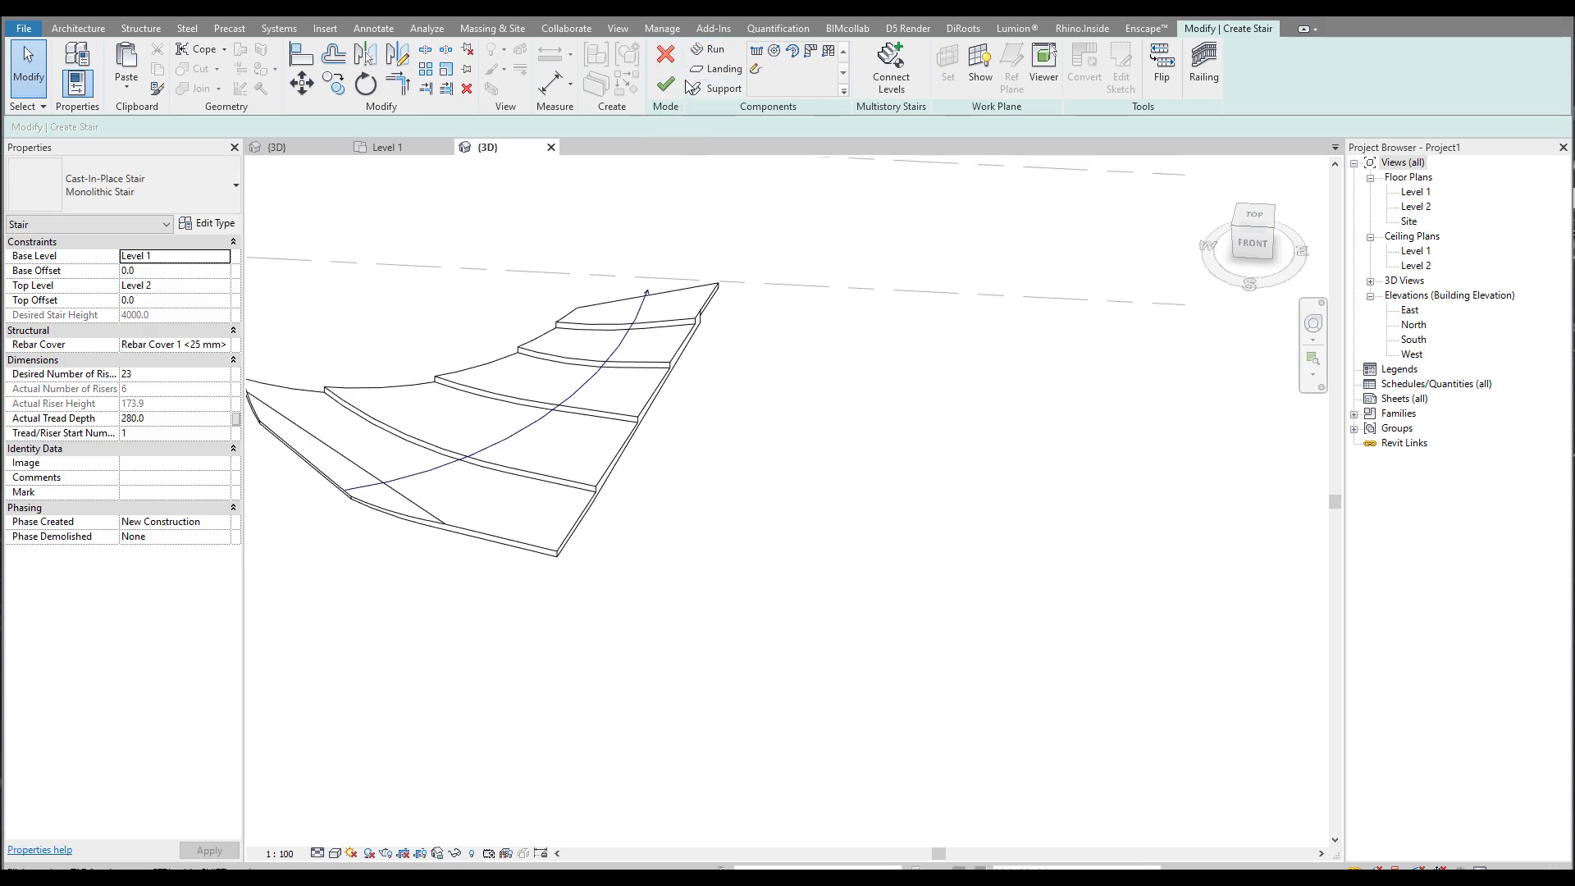
Start a new sketched run in the Level 1 plan and paste the copied run sketch aligned to the current view.
left_click(756, 70)
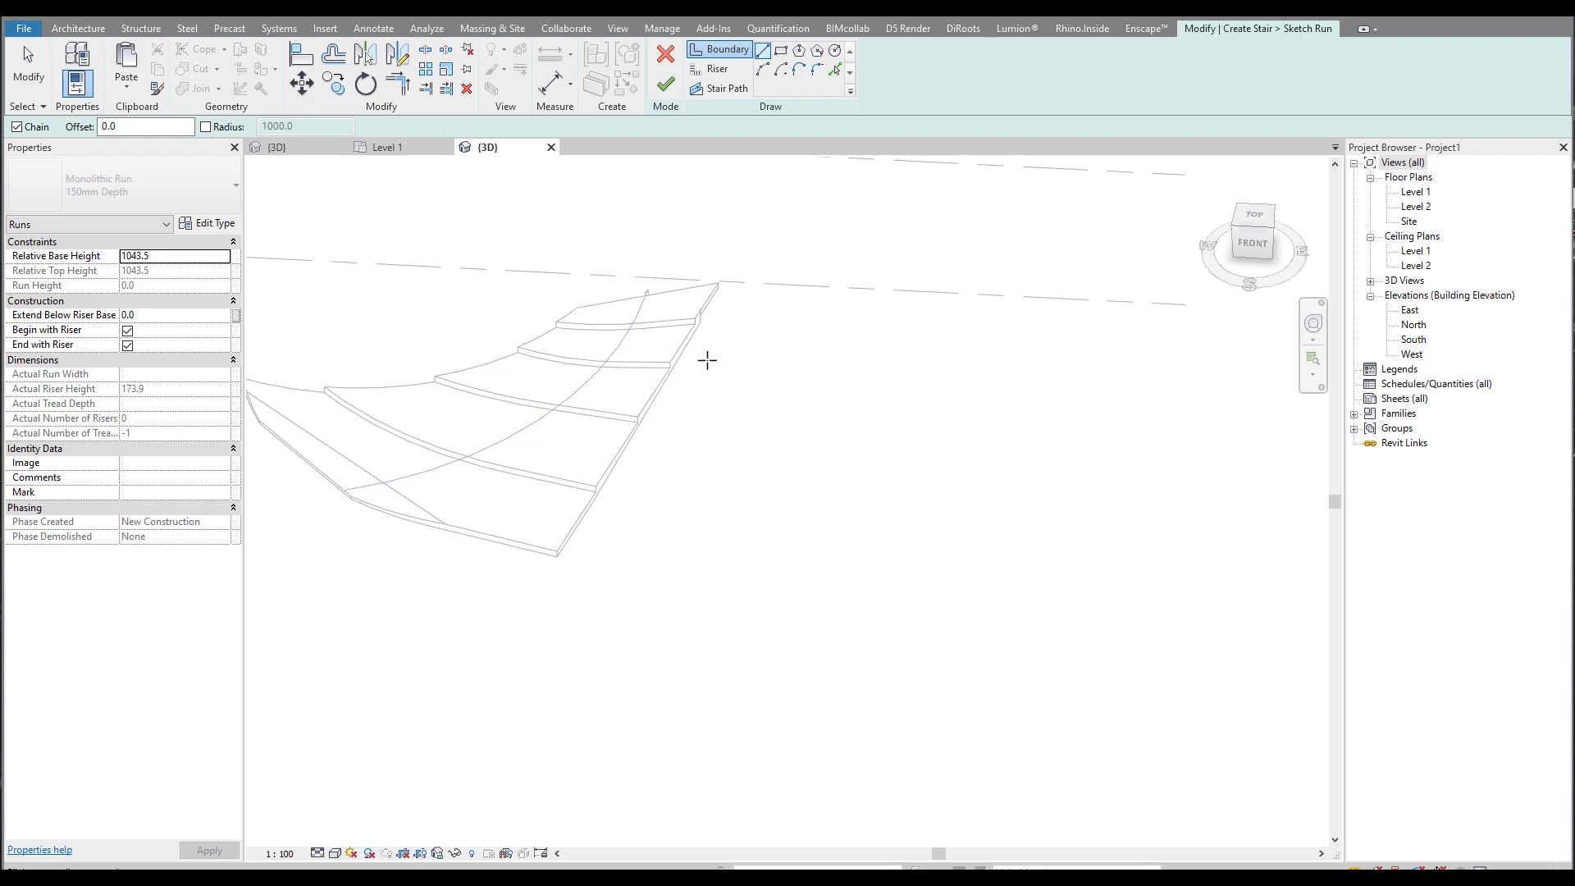
left_click(393, 149)
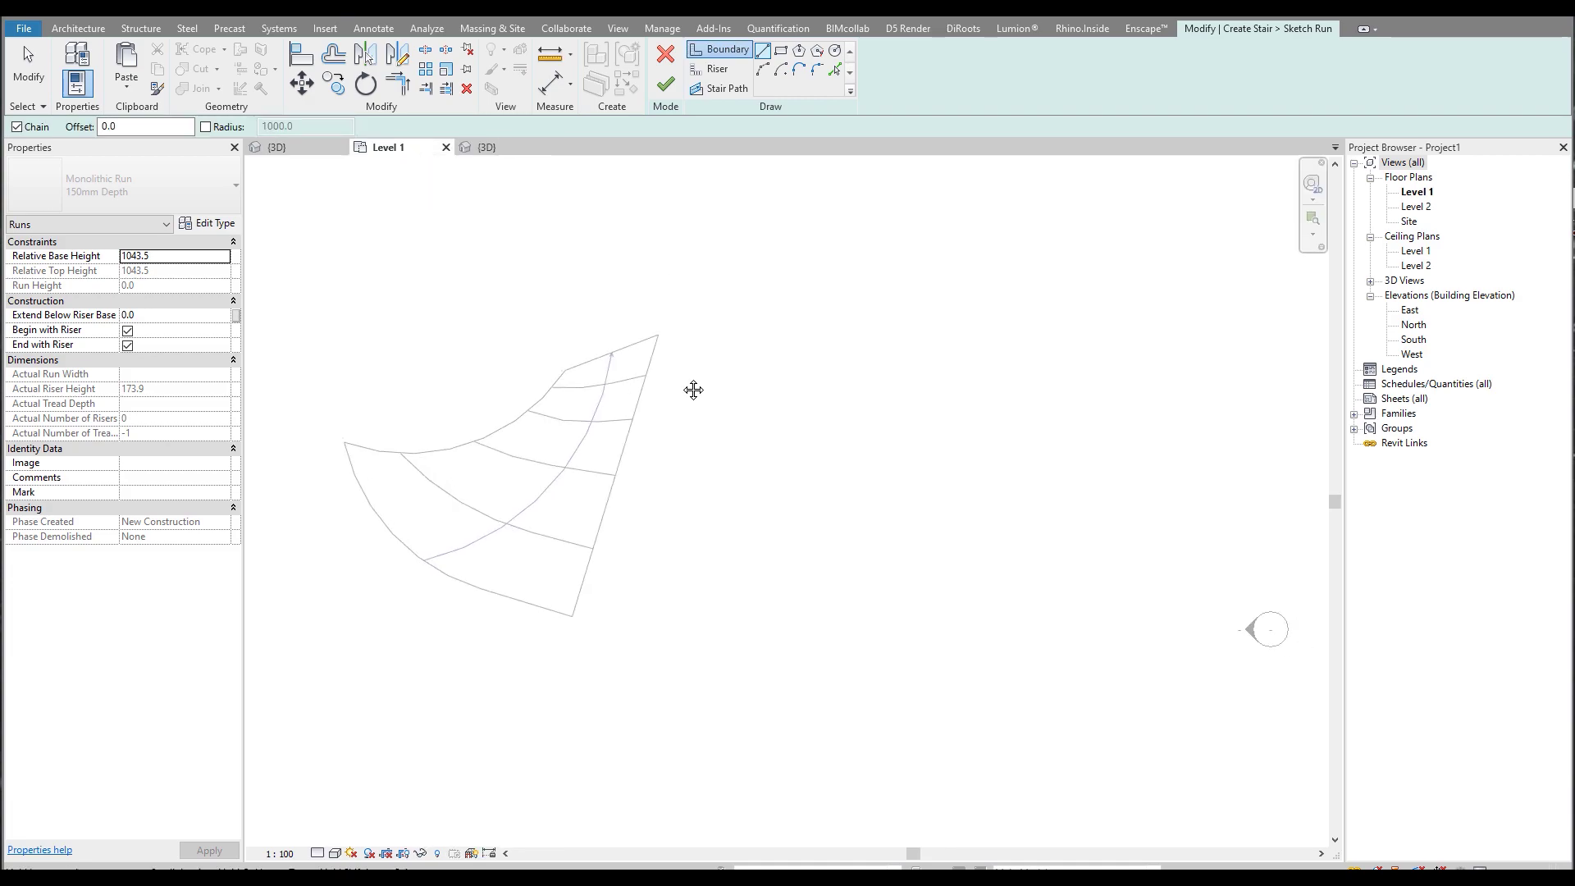
left_click(131, 92)
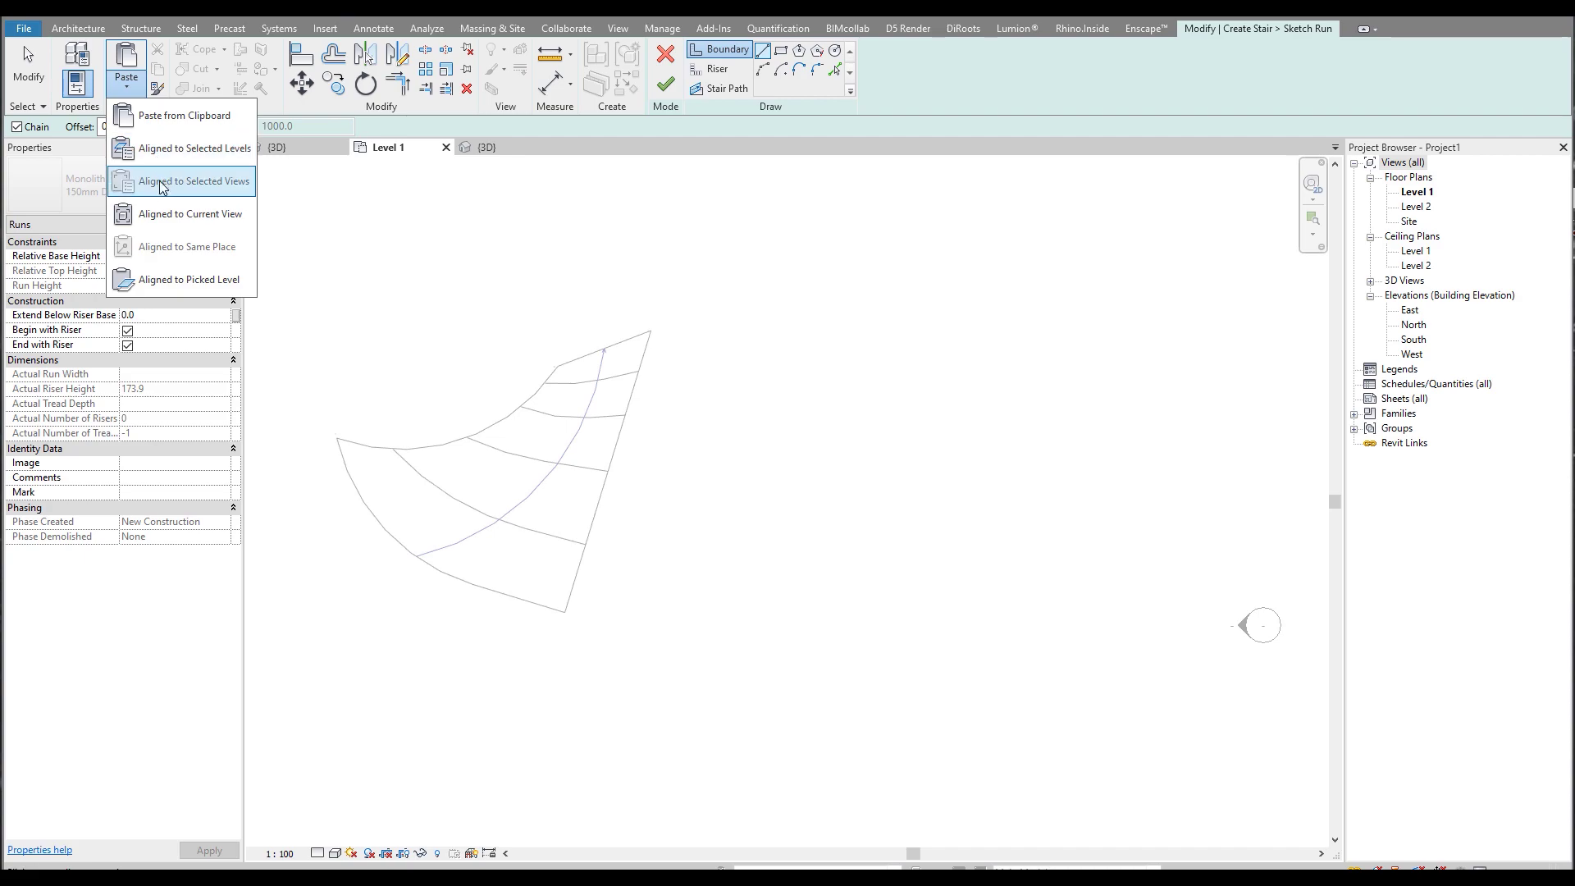
left_click(172, 218)
key("Escape")
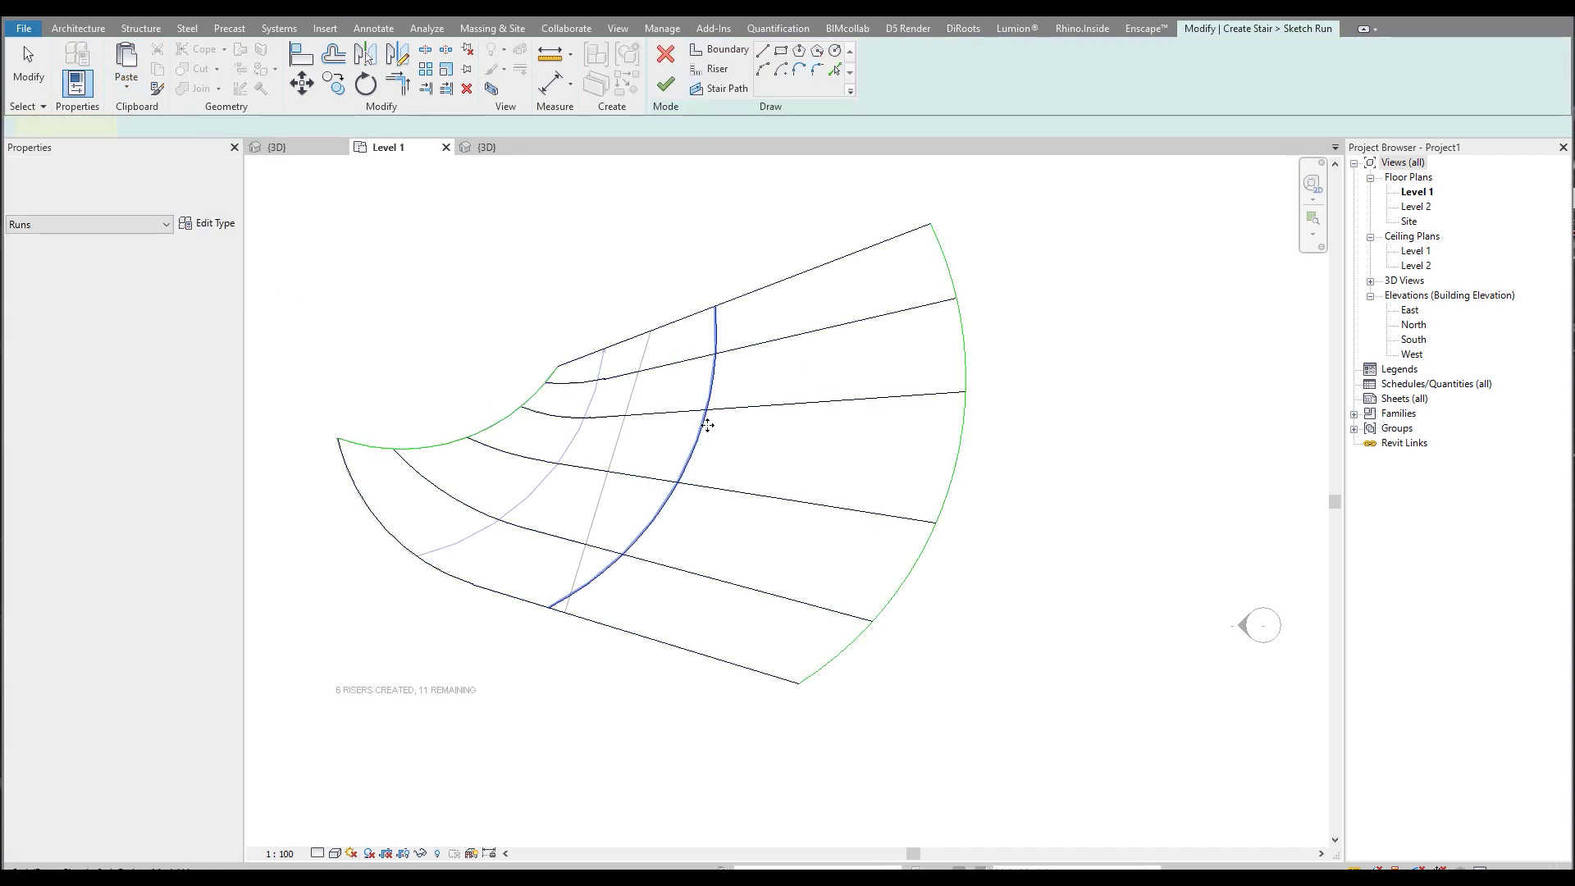
Add a straight boundary line by picking the straight cut edge of the existing run.
left_click(717, 50)
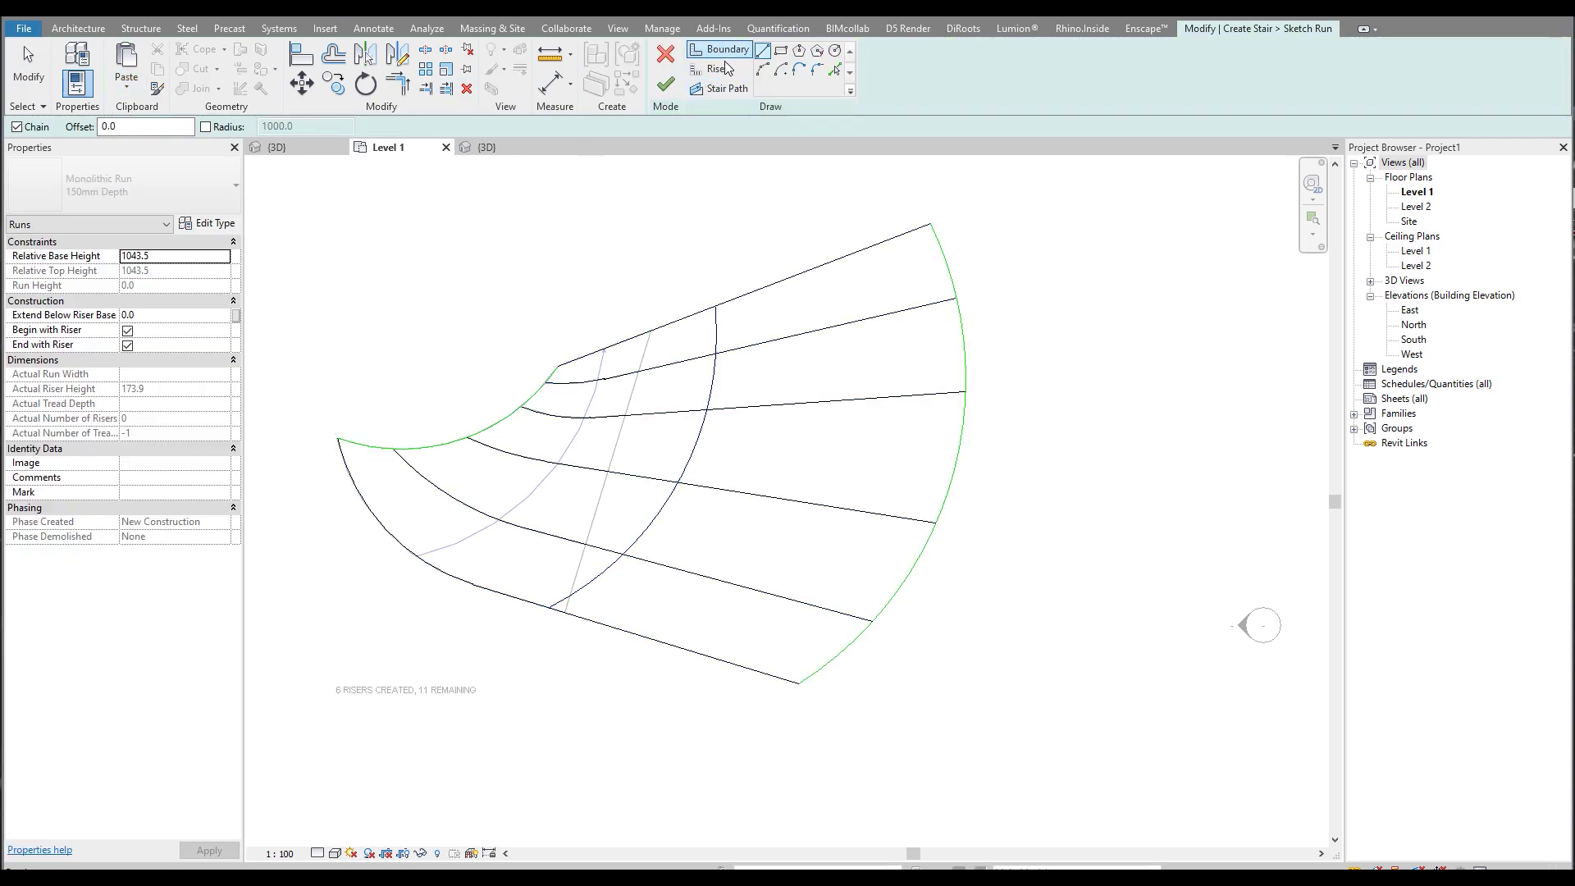
left_click(838, 72)
left_click(618, 447)
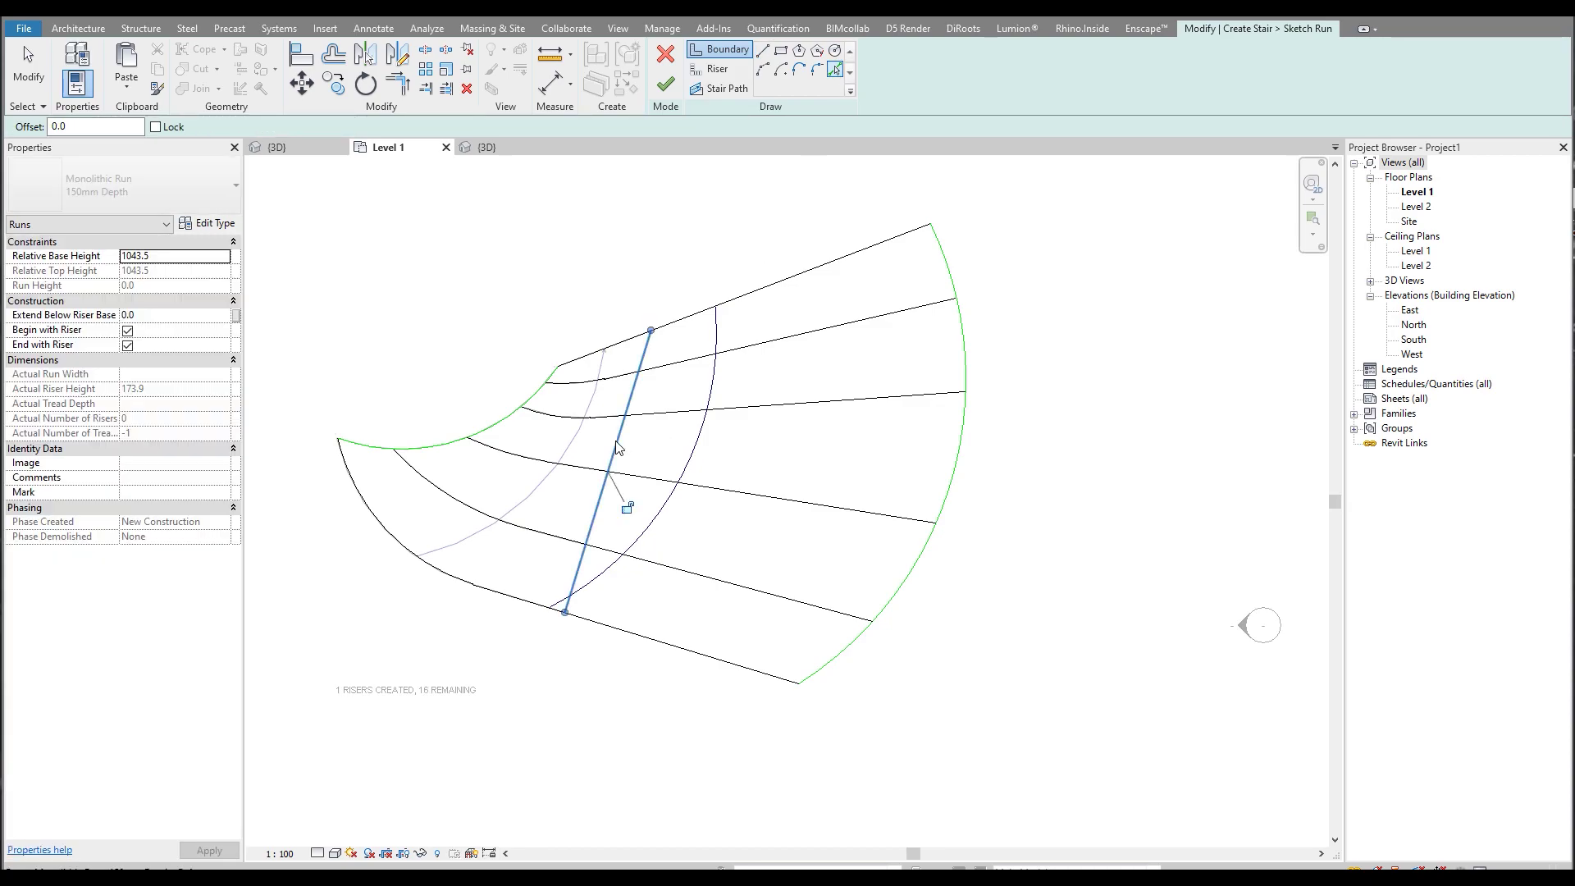
key("Escape")
Delete the pasted arc stair path and the inner curved boundary from the new run sketch.
left_click(702, 442)
key("Delete")
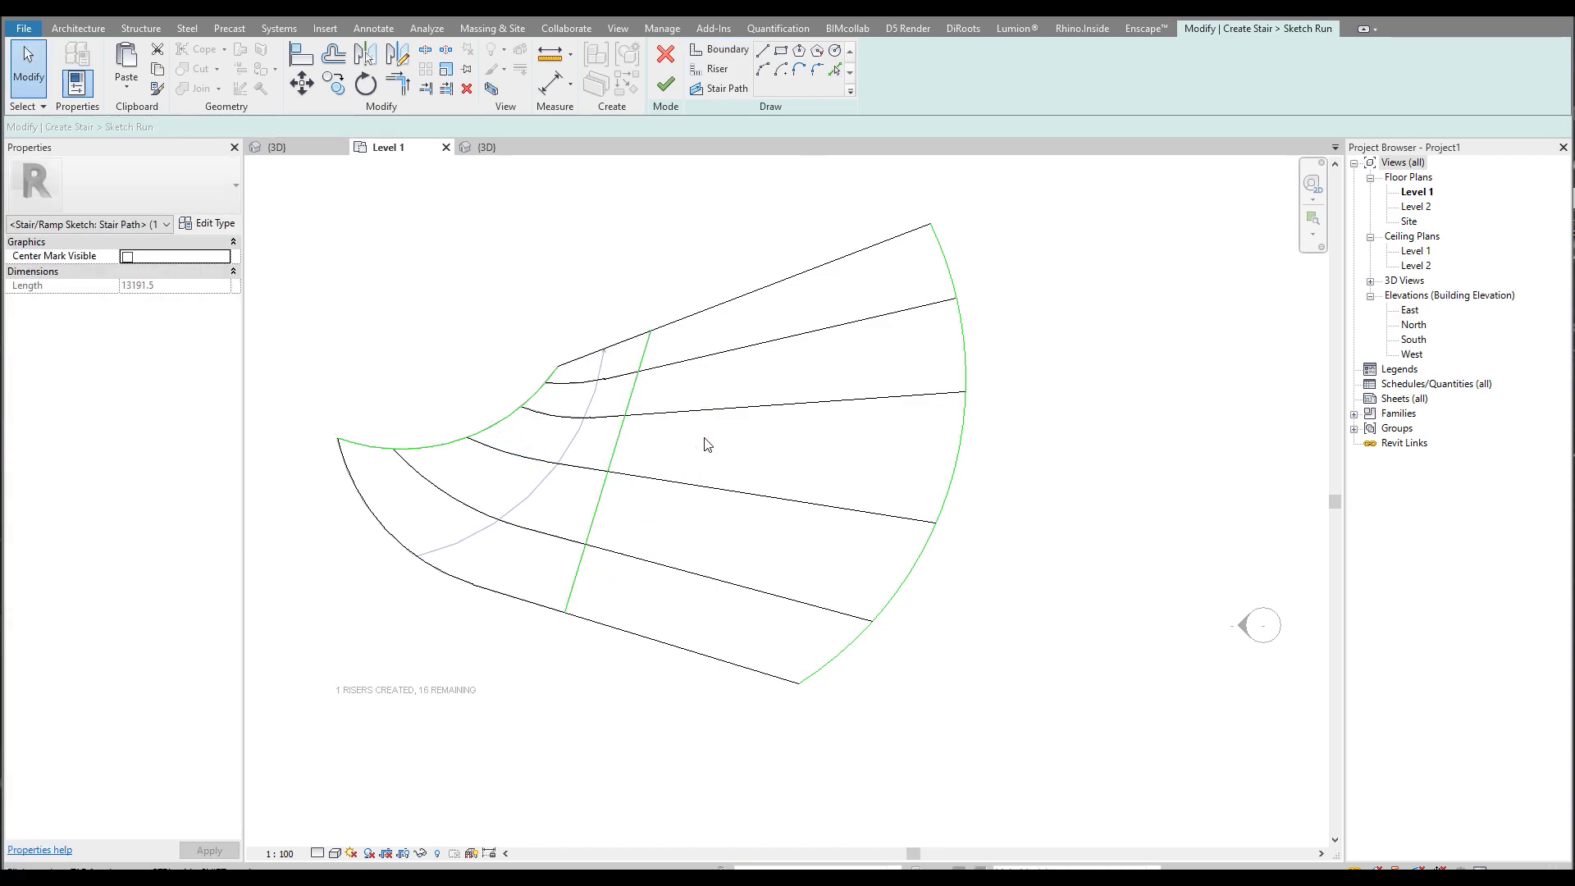
left_click(509, 417)
key("Delete")
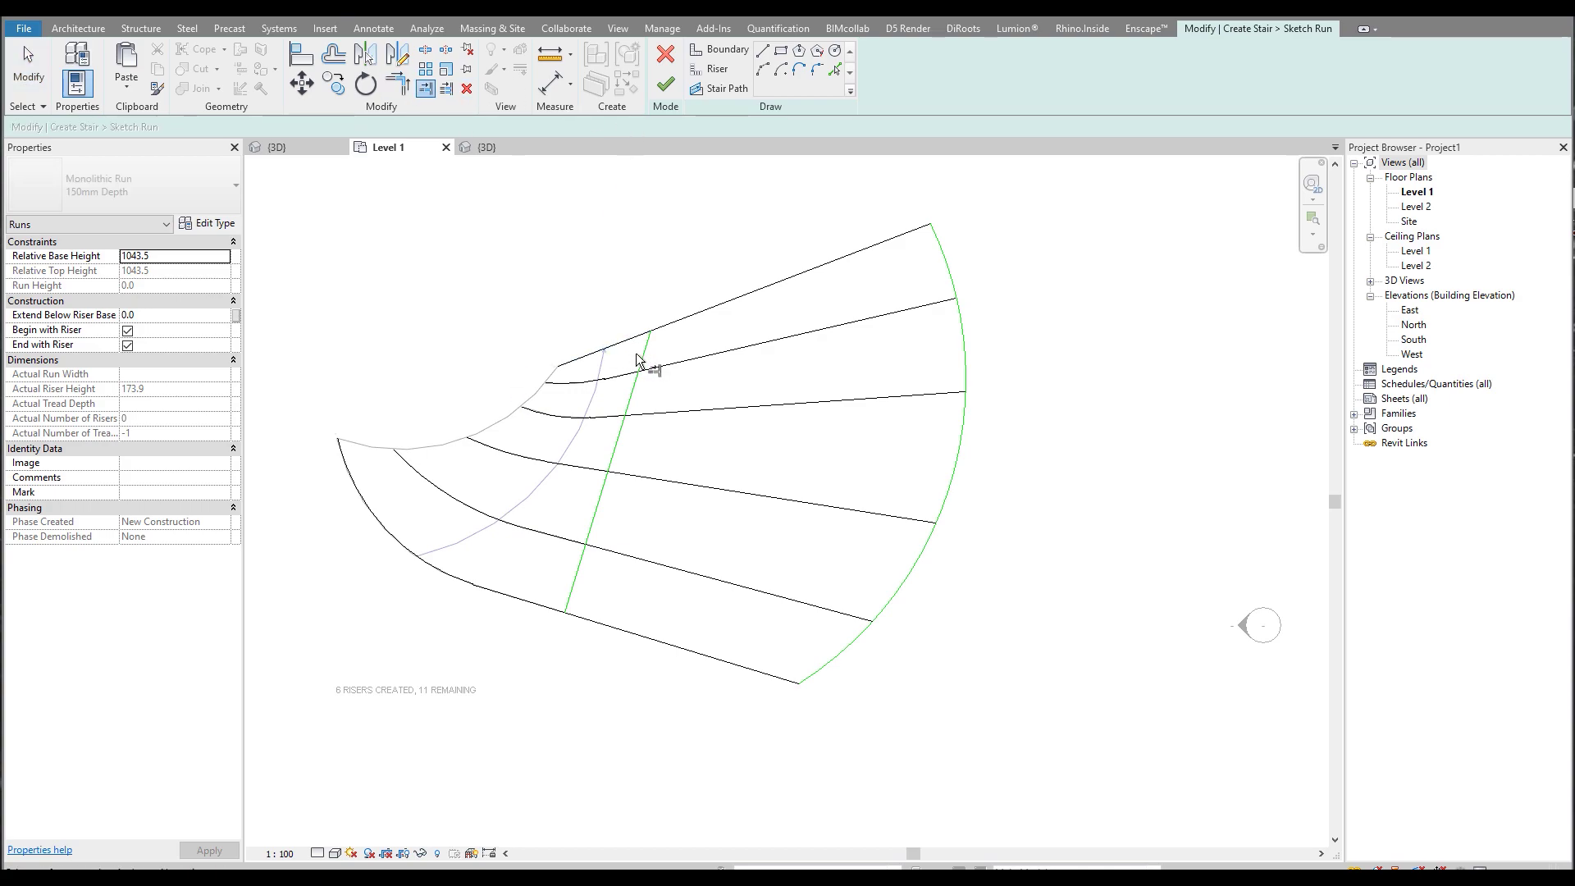
Trim the straight riser segments back to the straight boundary line, keeping their outer portions.
left_click(661, 330)
left_click(639, 418)
left_click(618, 473)
left_click(597, 553)
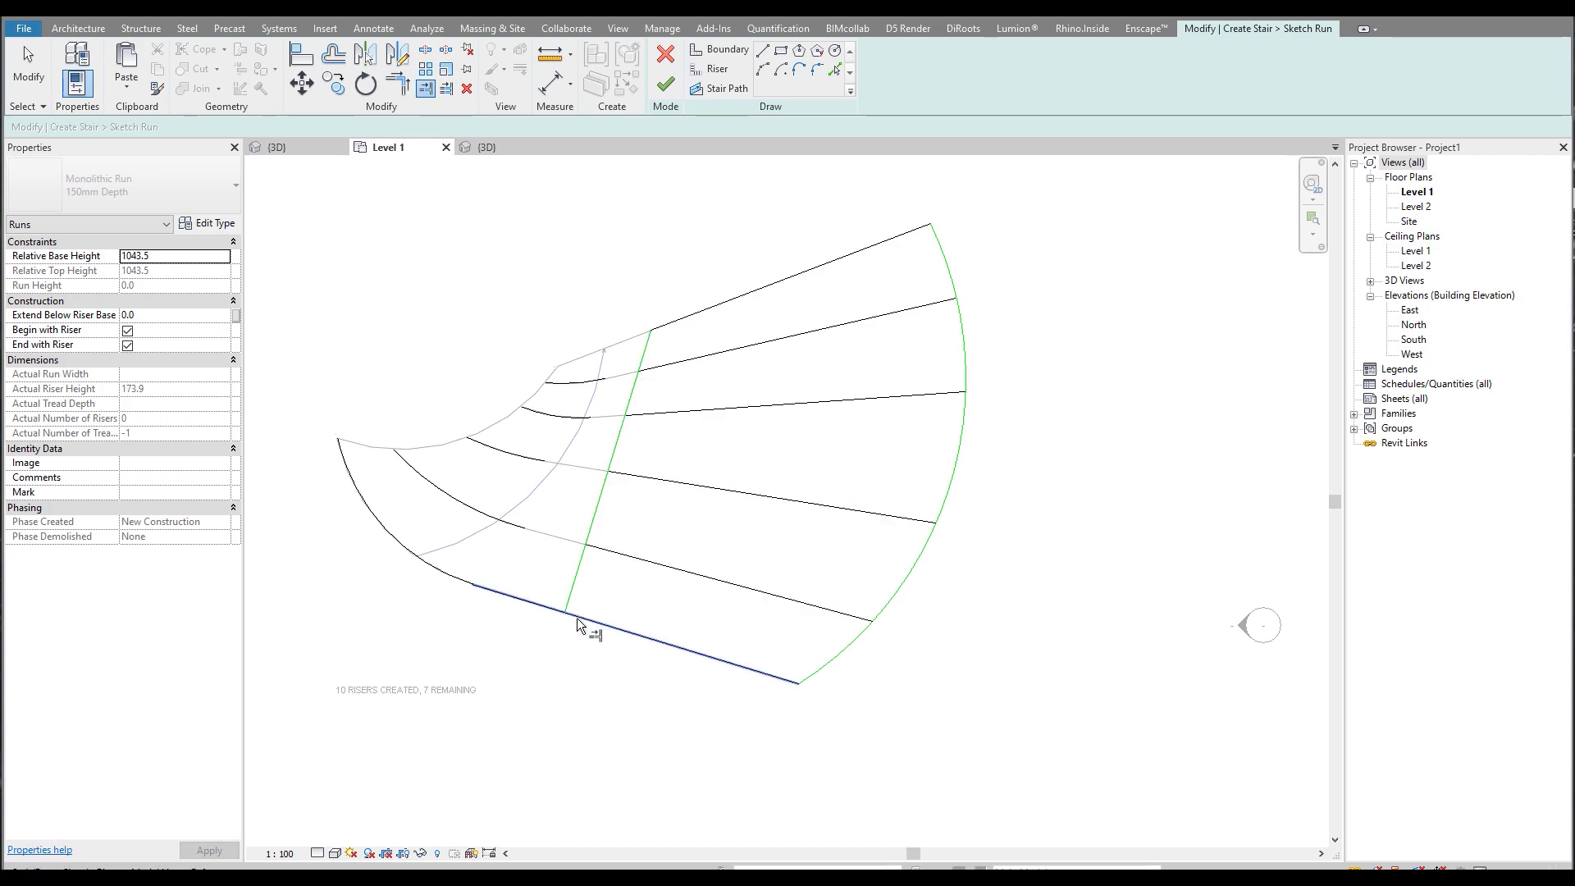
left_click(574, 609)
key("Escape")
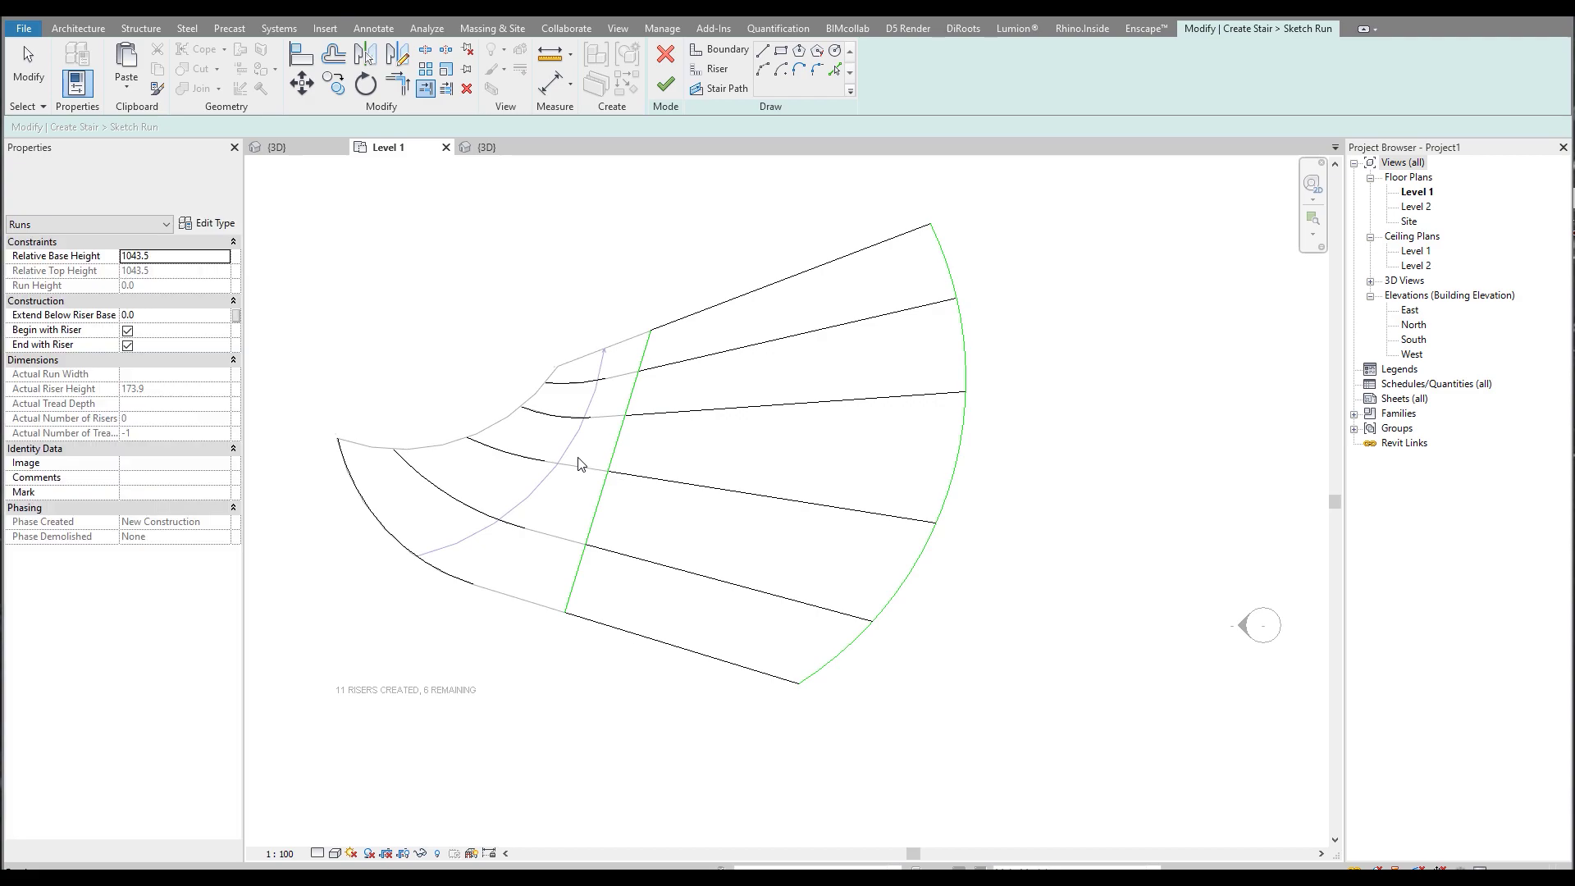
Delete the leftover curved riser pieces on the inner side of the straight boundary and check the remaining sketch lines.
left_click_drag(297, 300, 613, 630)
key("Delete")
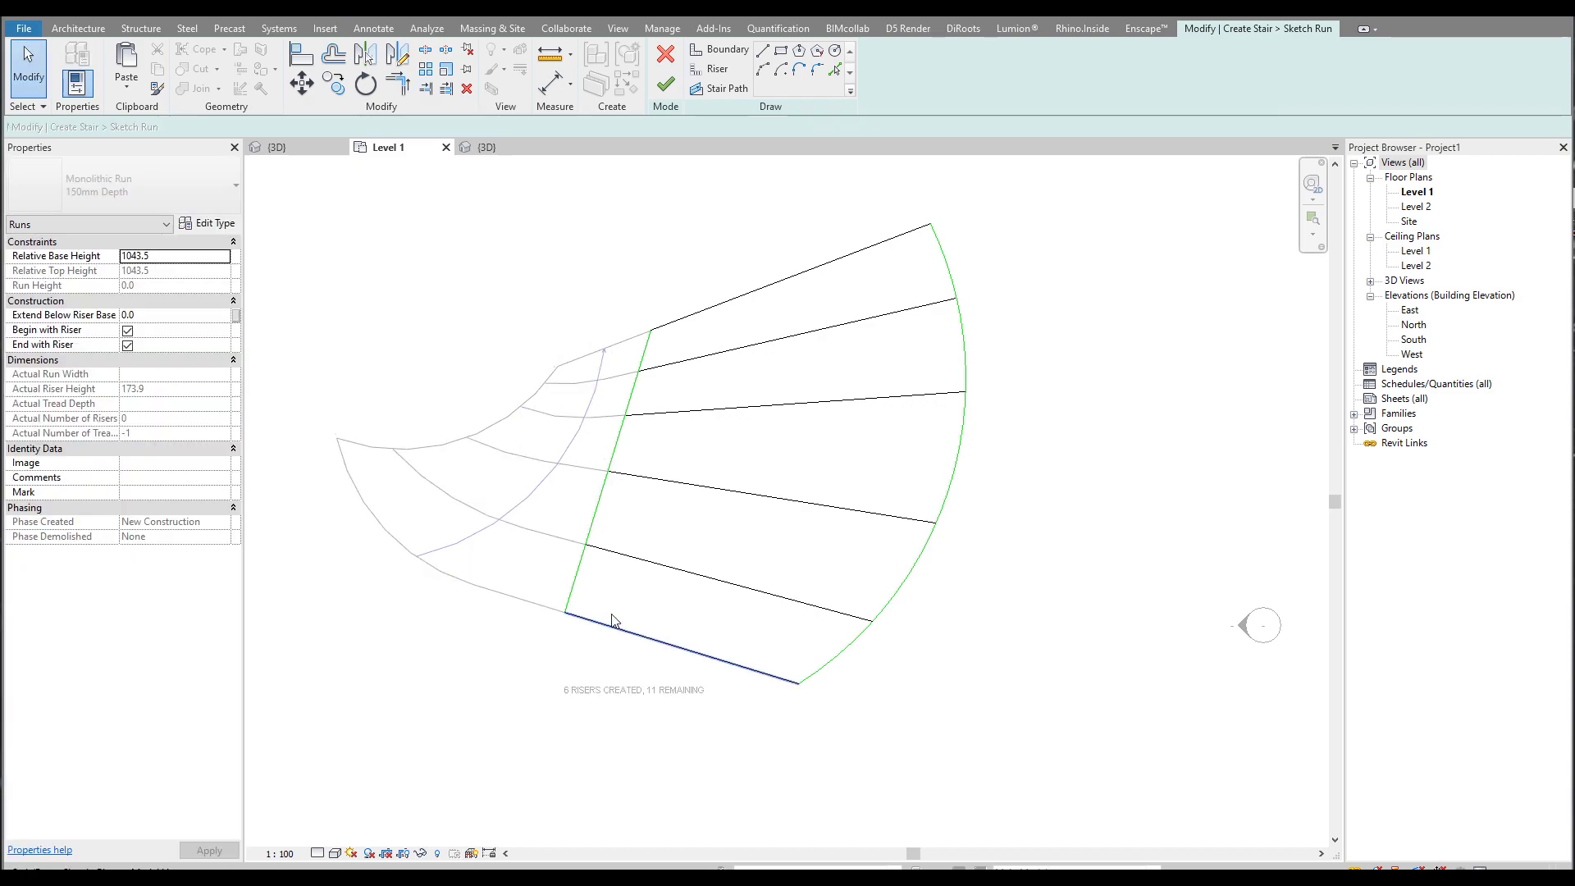
left_click_drag(465, 191, 1004, 768)
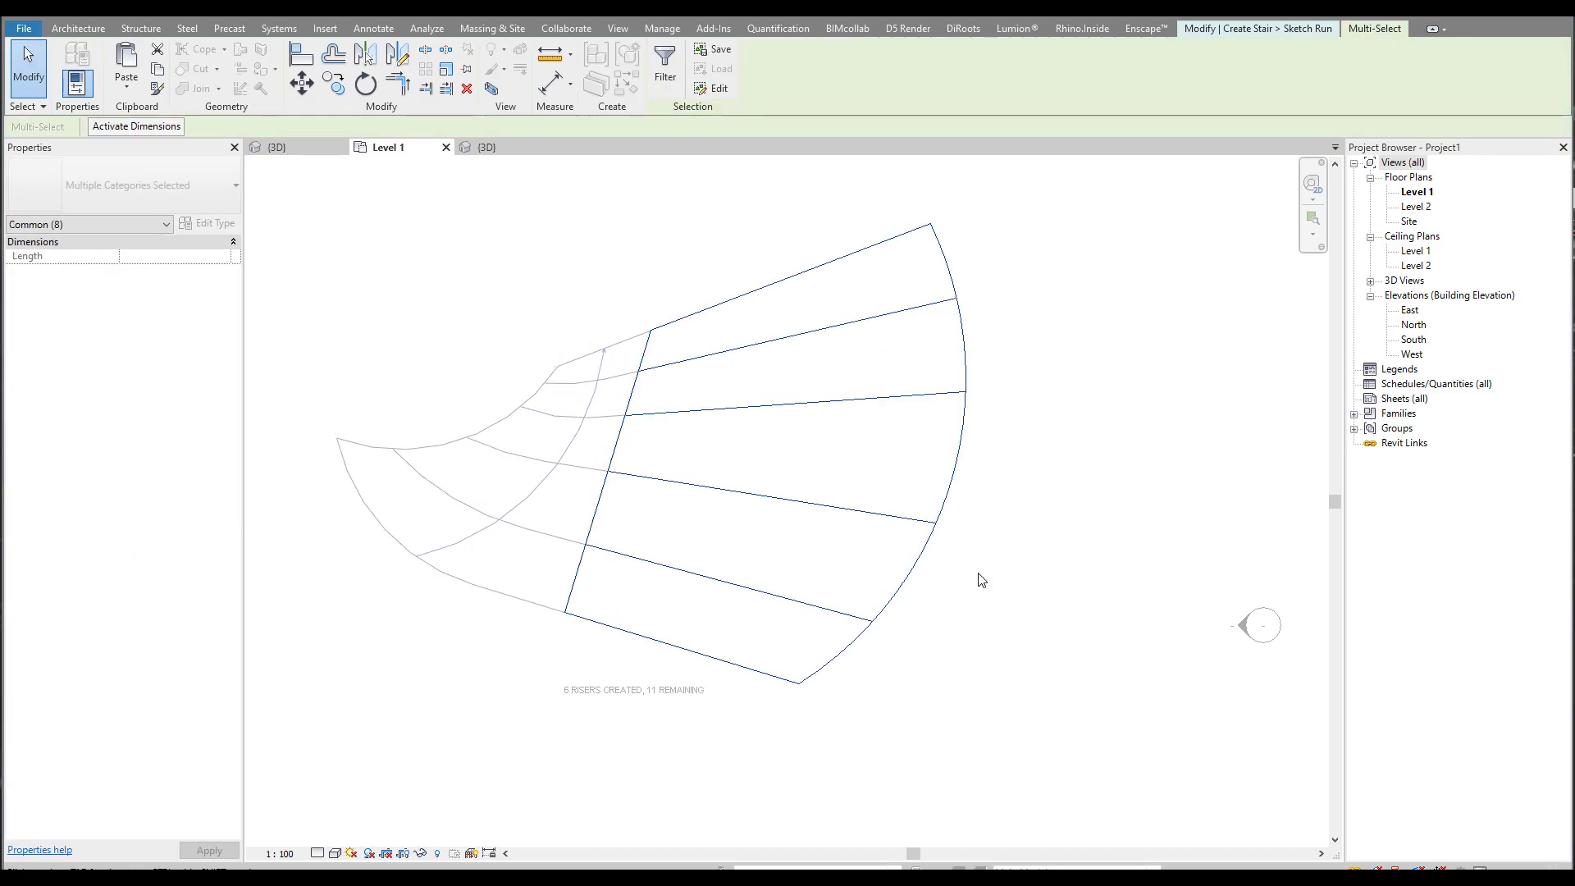
left_click(1014, 486)
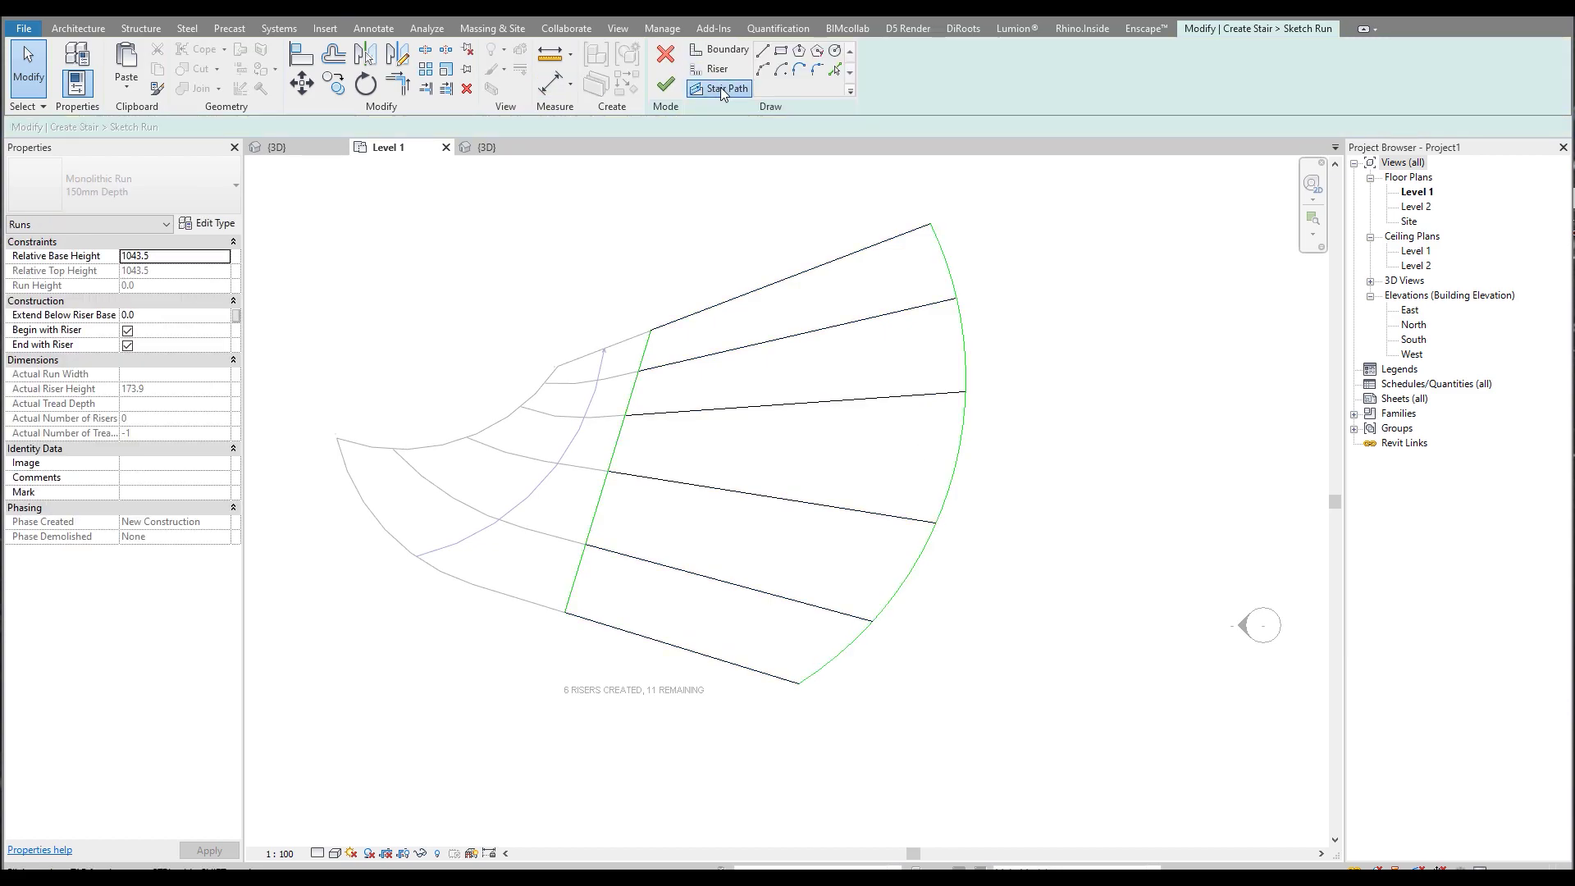
Draw the stair path as a three-point arc from the middle of the lowest riser to the middle of the uppermost riser.
left_click(722, 90)
left_click(763, 69)
left_click(672, 645)
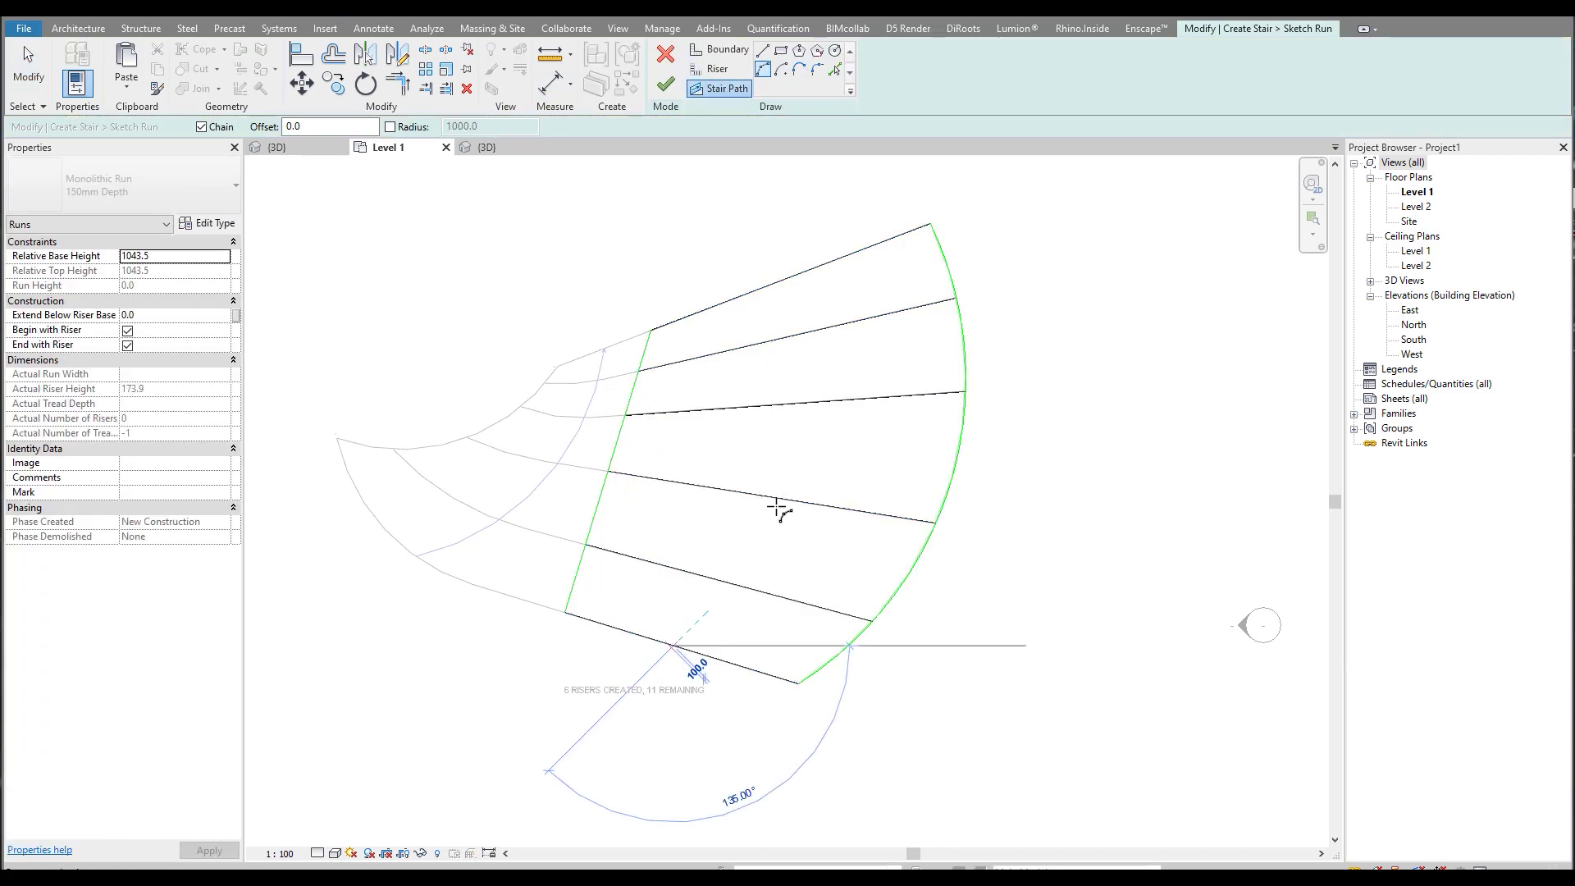
left_click(786, 279)
left_click(774, 460)
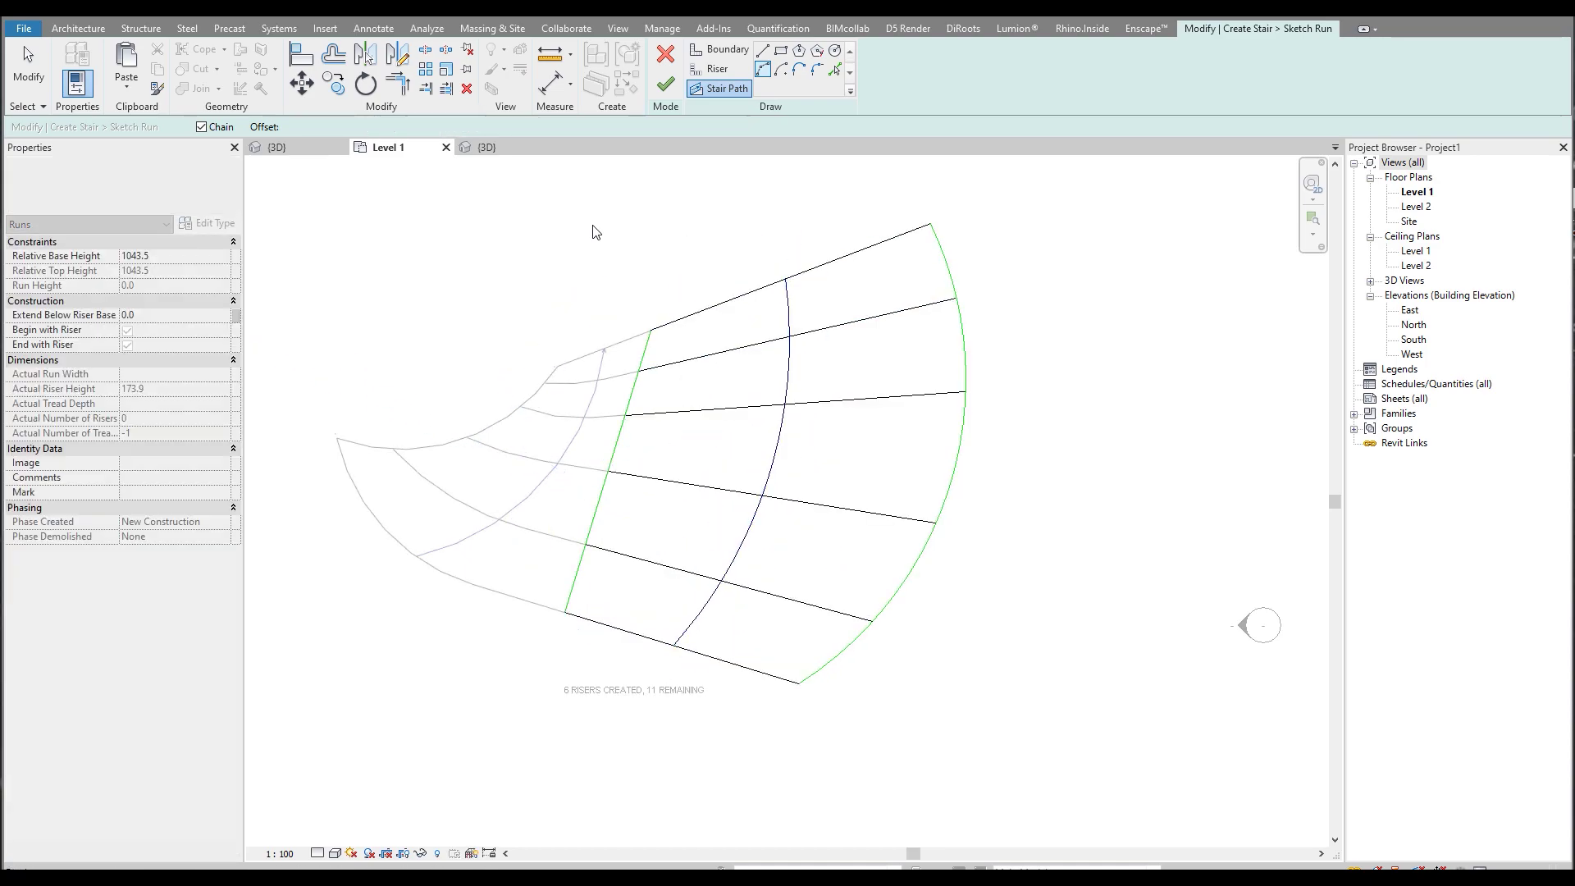
key("Escape")
key("Escape")
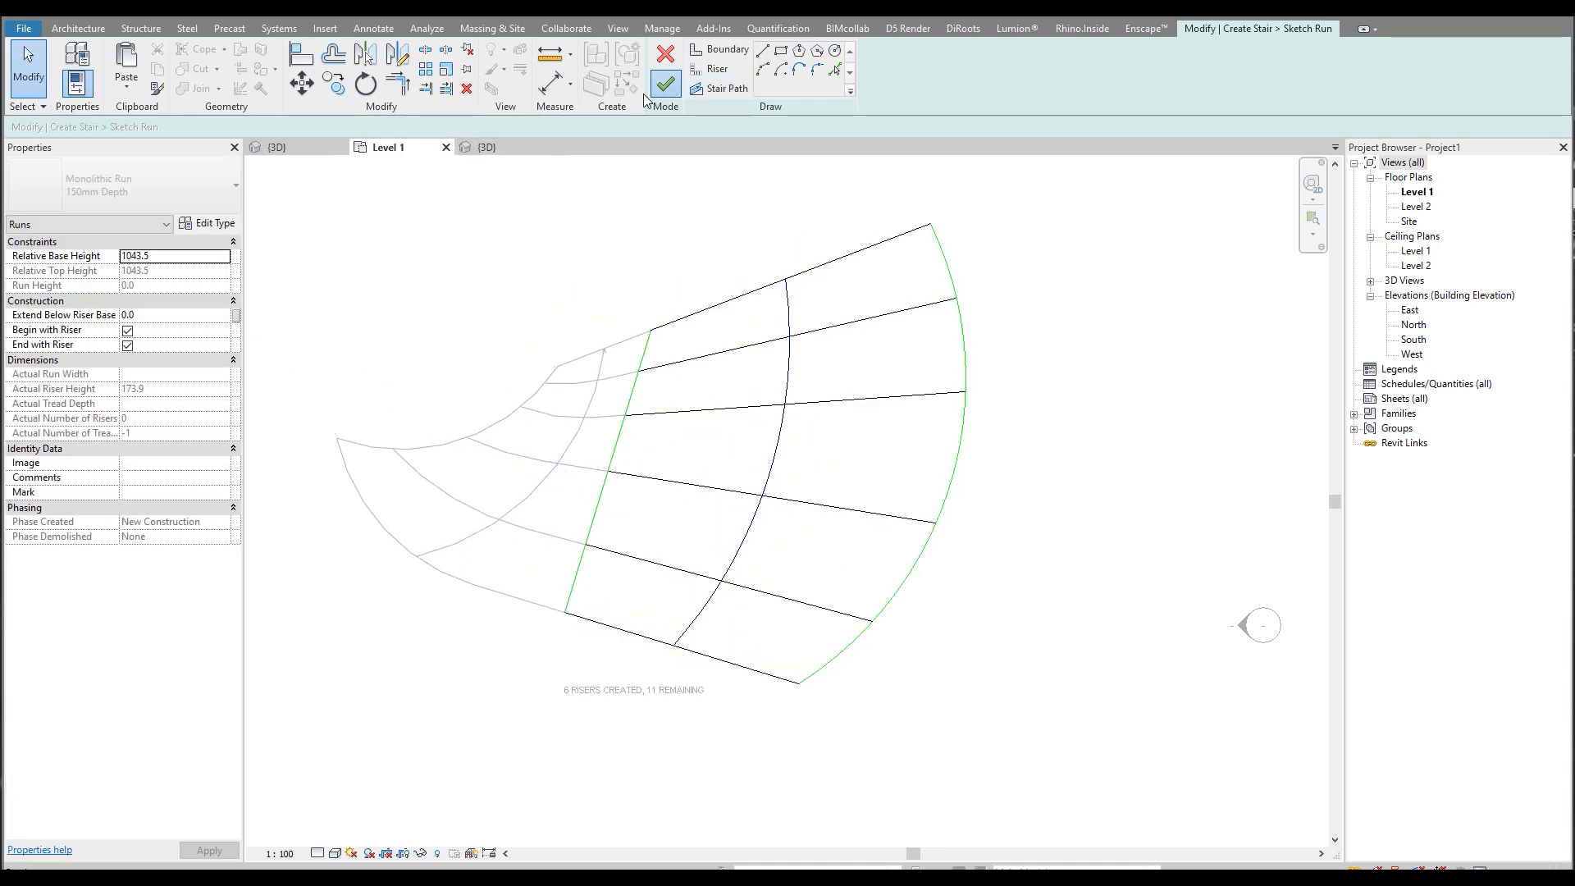
Finish the run sketch and examine both runs in the 3D view, comparing their heights and directions.
left_click(665, 85)
left_click(484, 147)
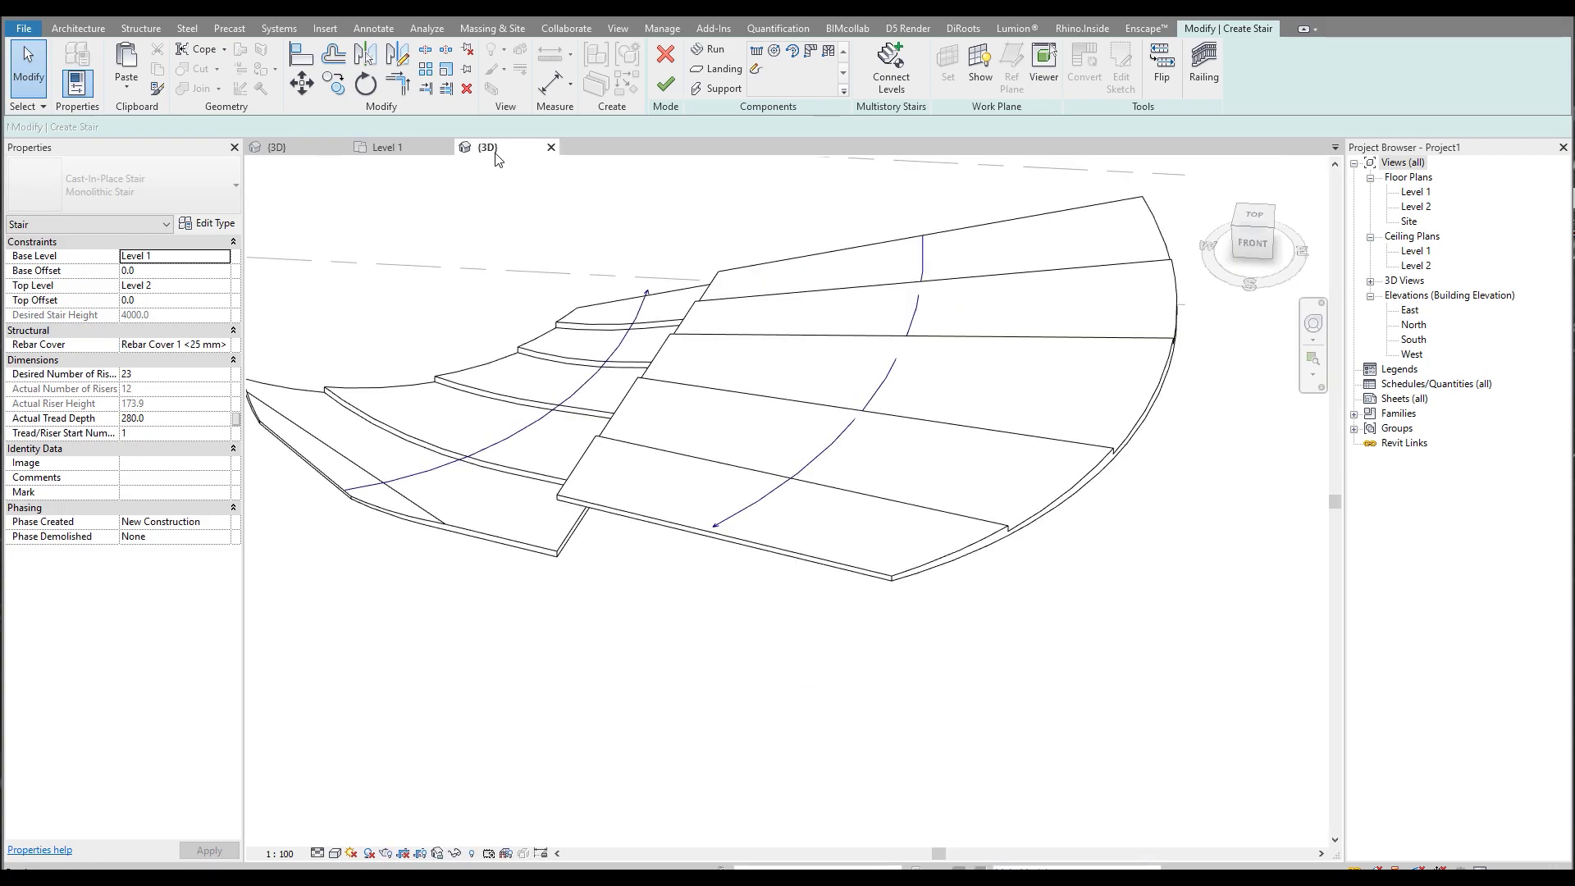
middle_click_drag(604, 549, 854, 495, "shift")
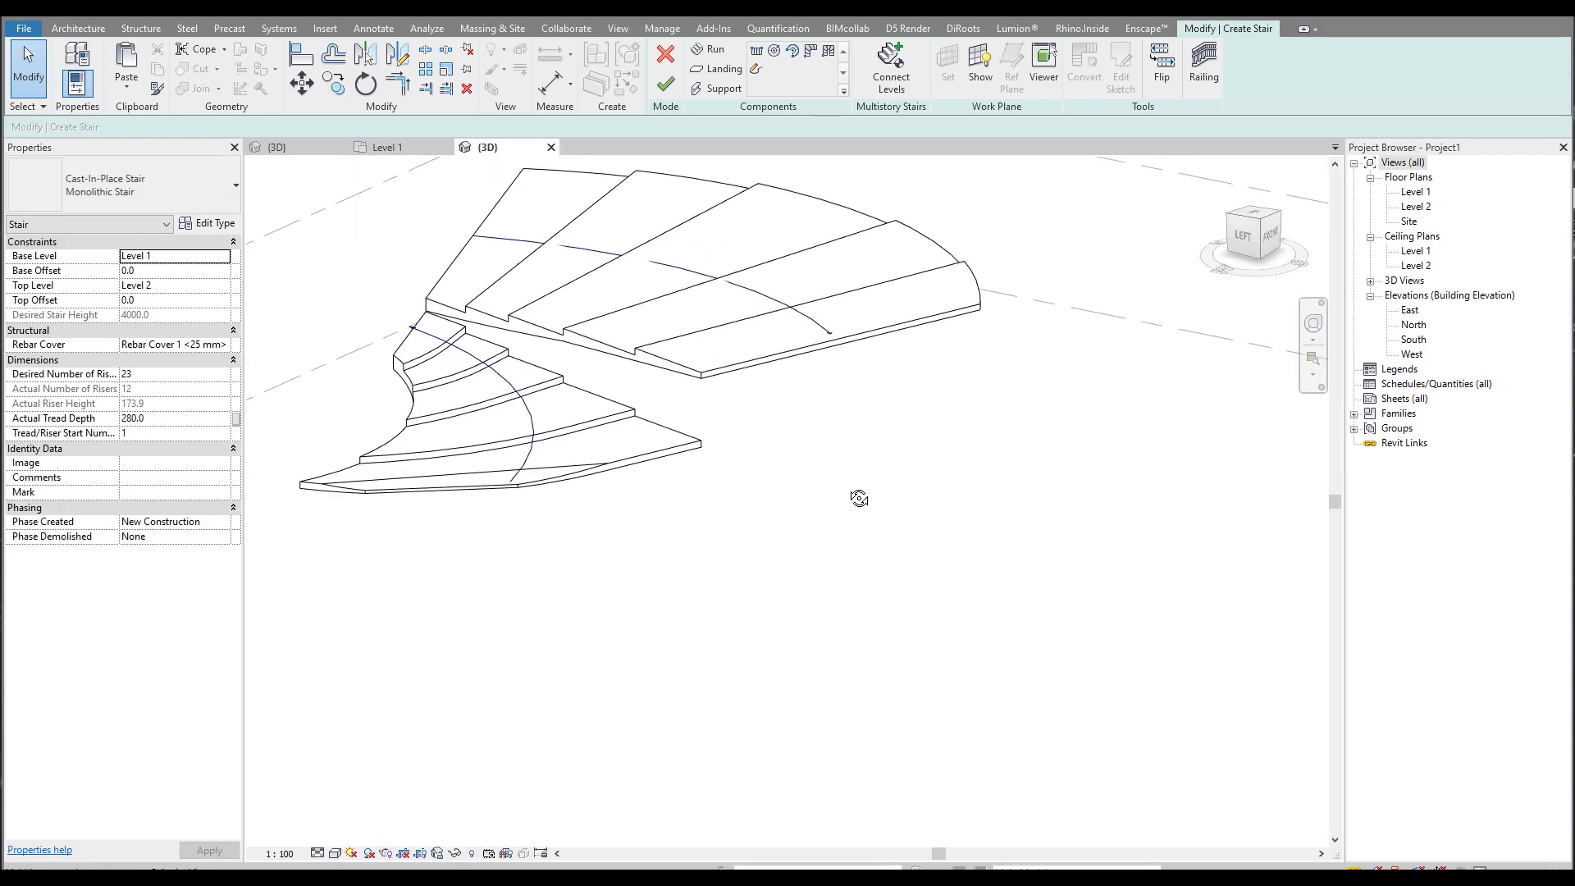
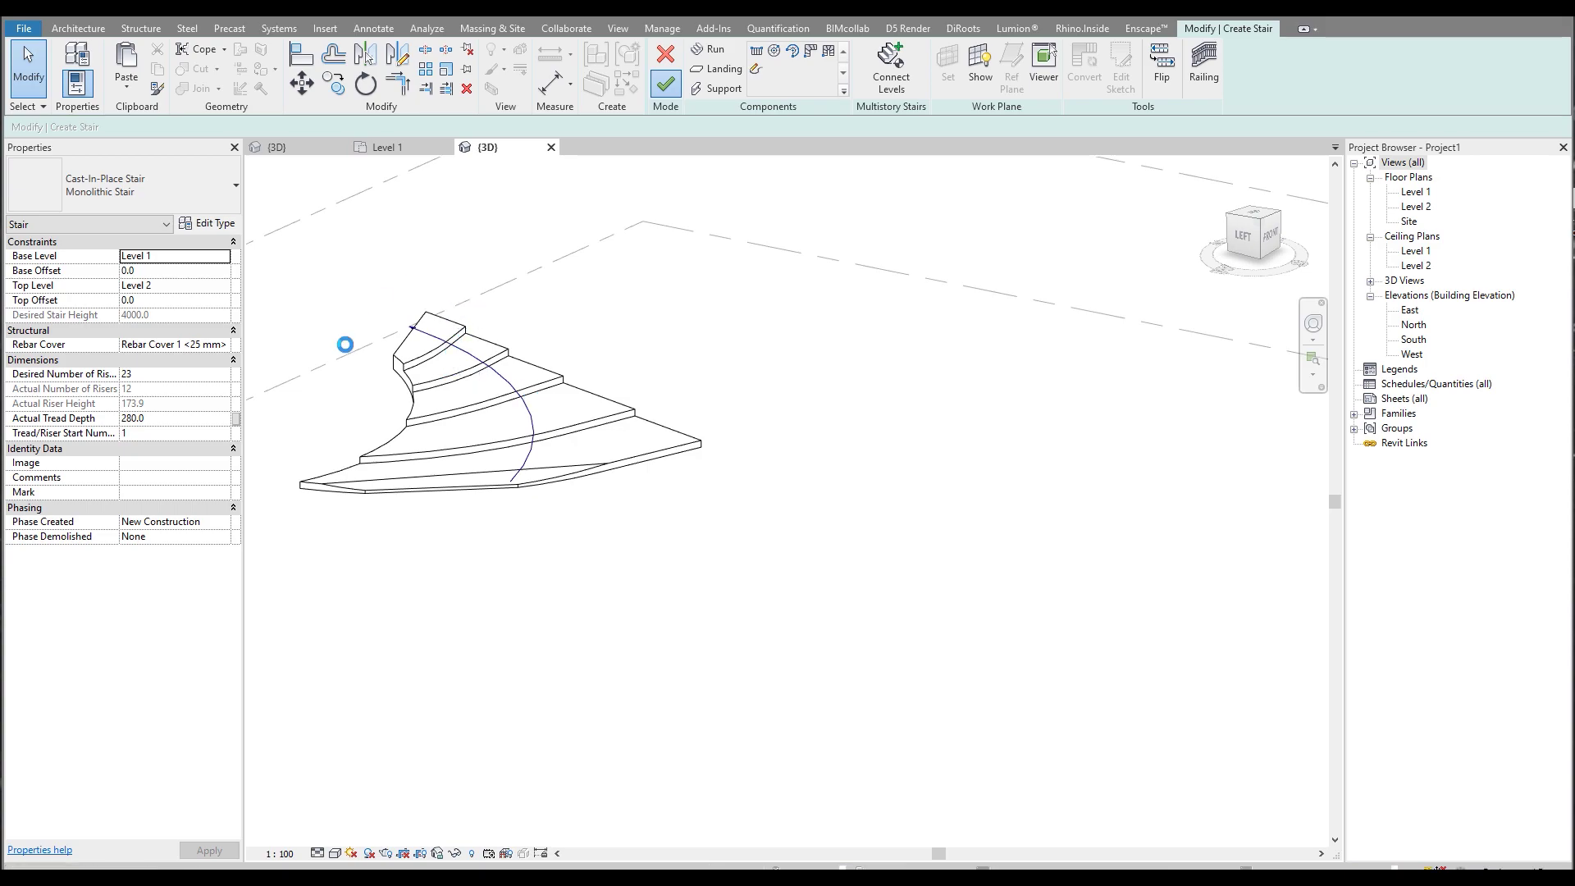
Finish the curved stair and delete the railings on both of its sides.
left_click(396, 391)
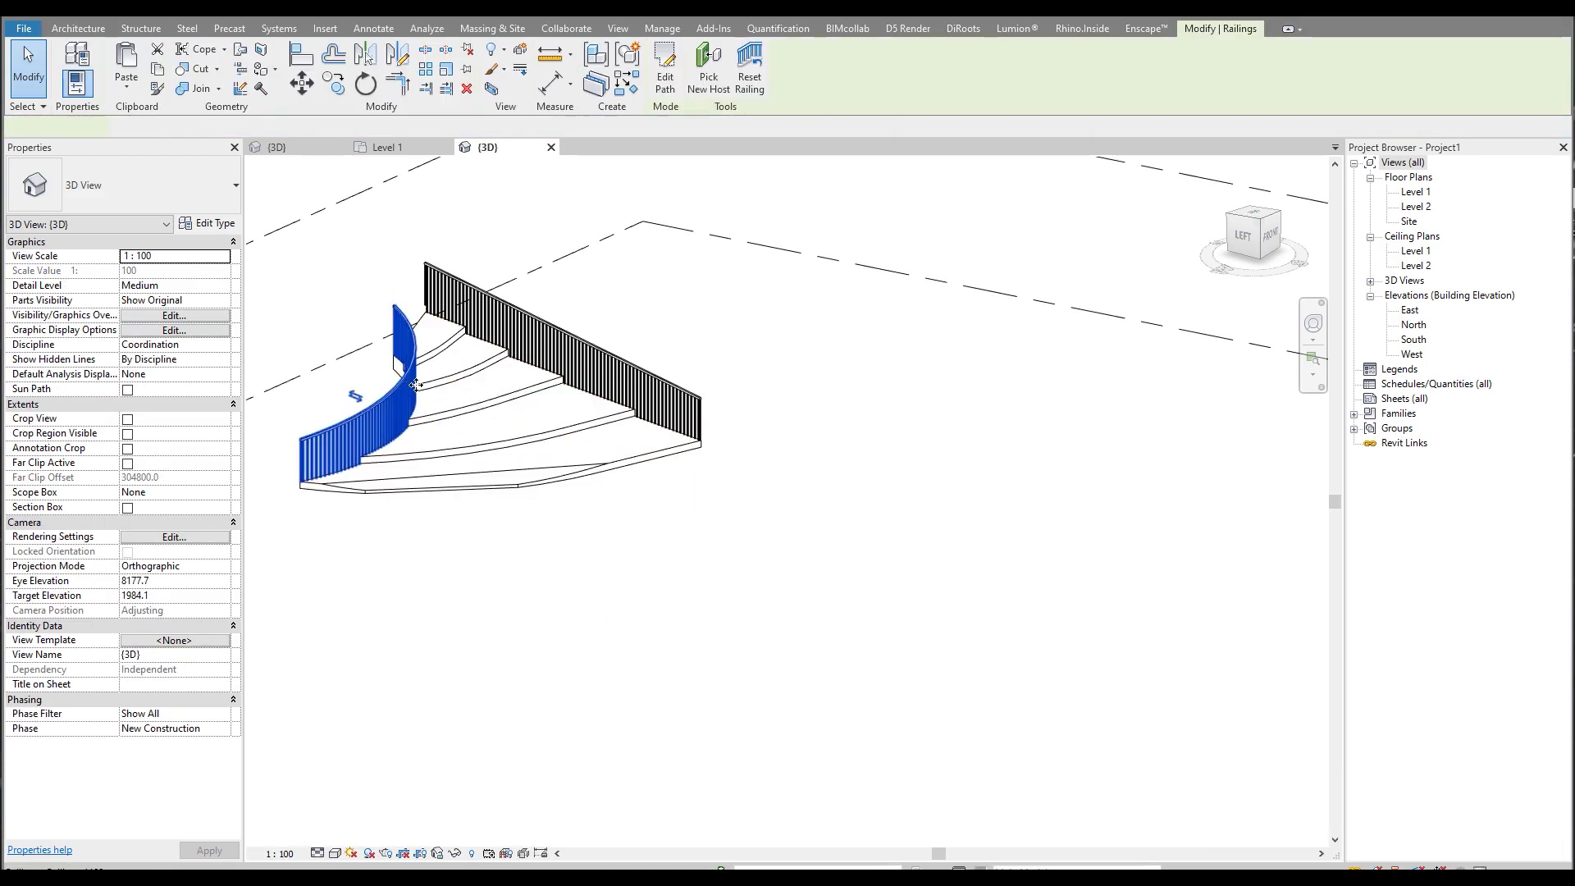
left_click(584, 357, "ctrl")
key("Delete")
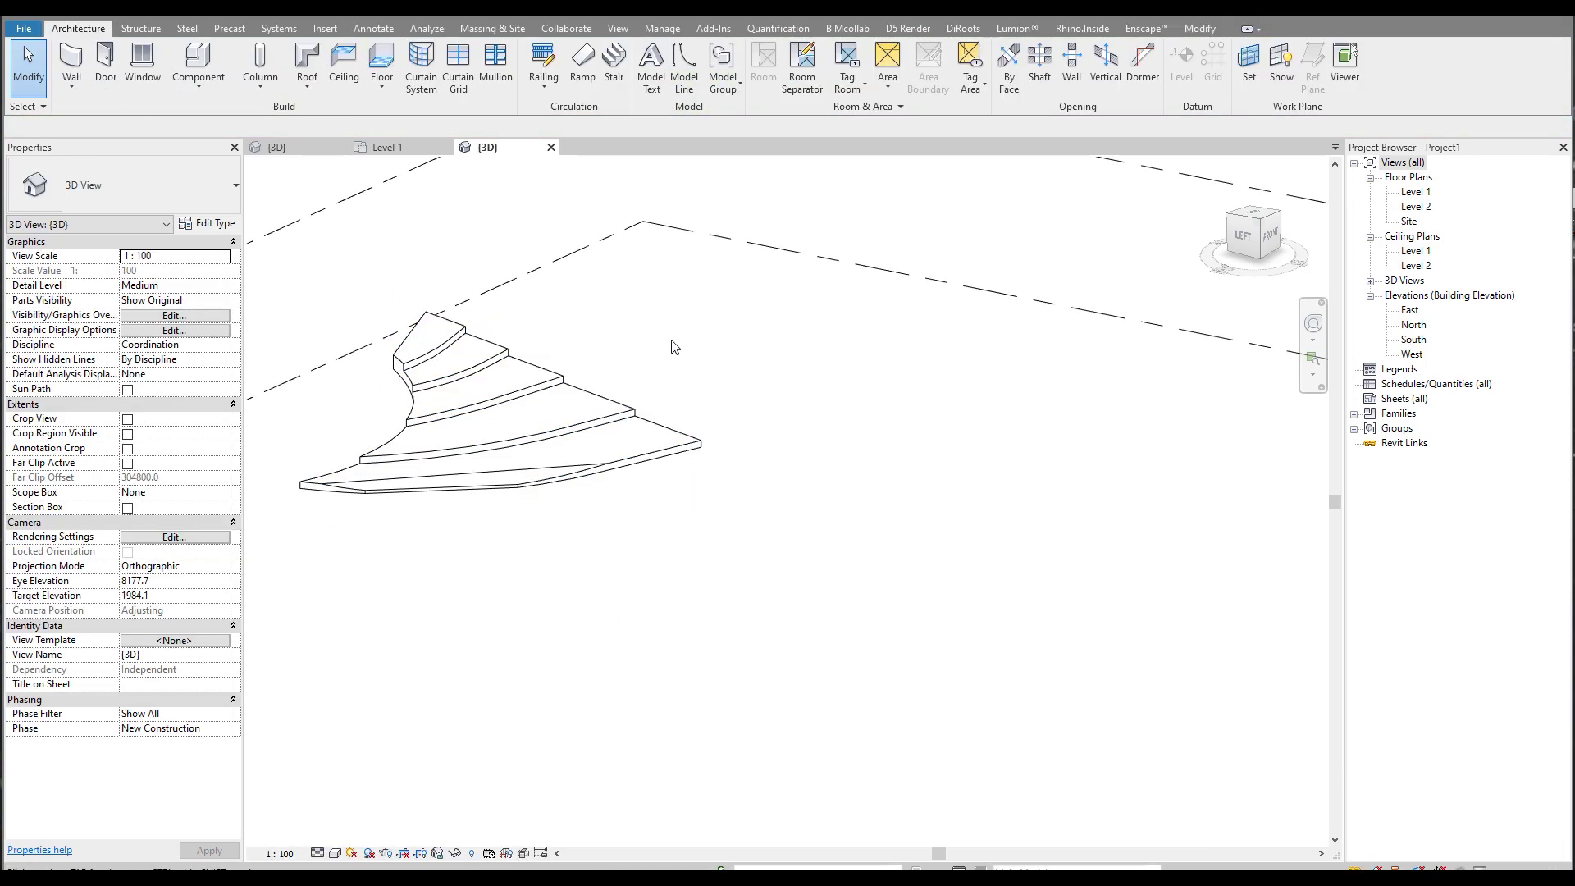
Start a new stair and paste the copied outer run into it, aligned to Level 1.
middle_click_drag(703, 347, 741, 430)
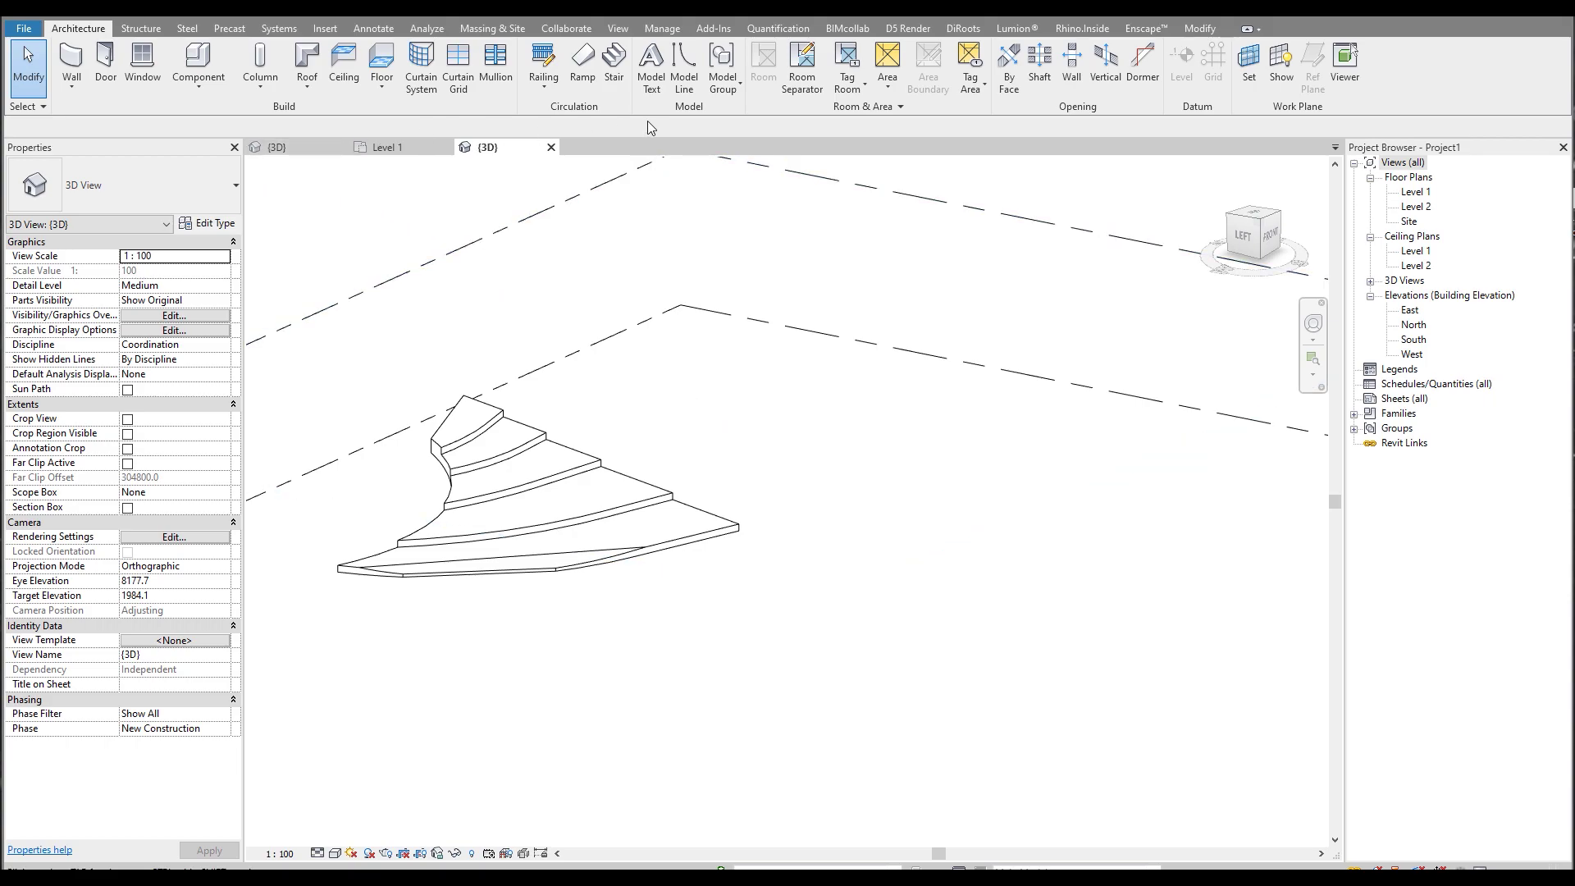
left_click(611, 78)
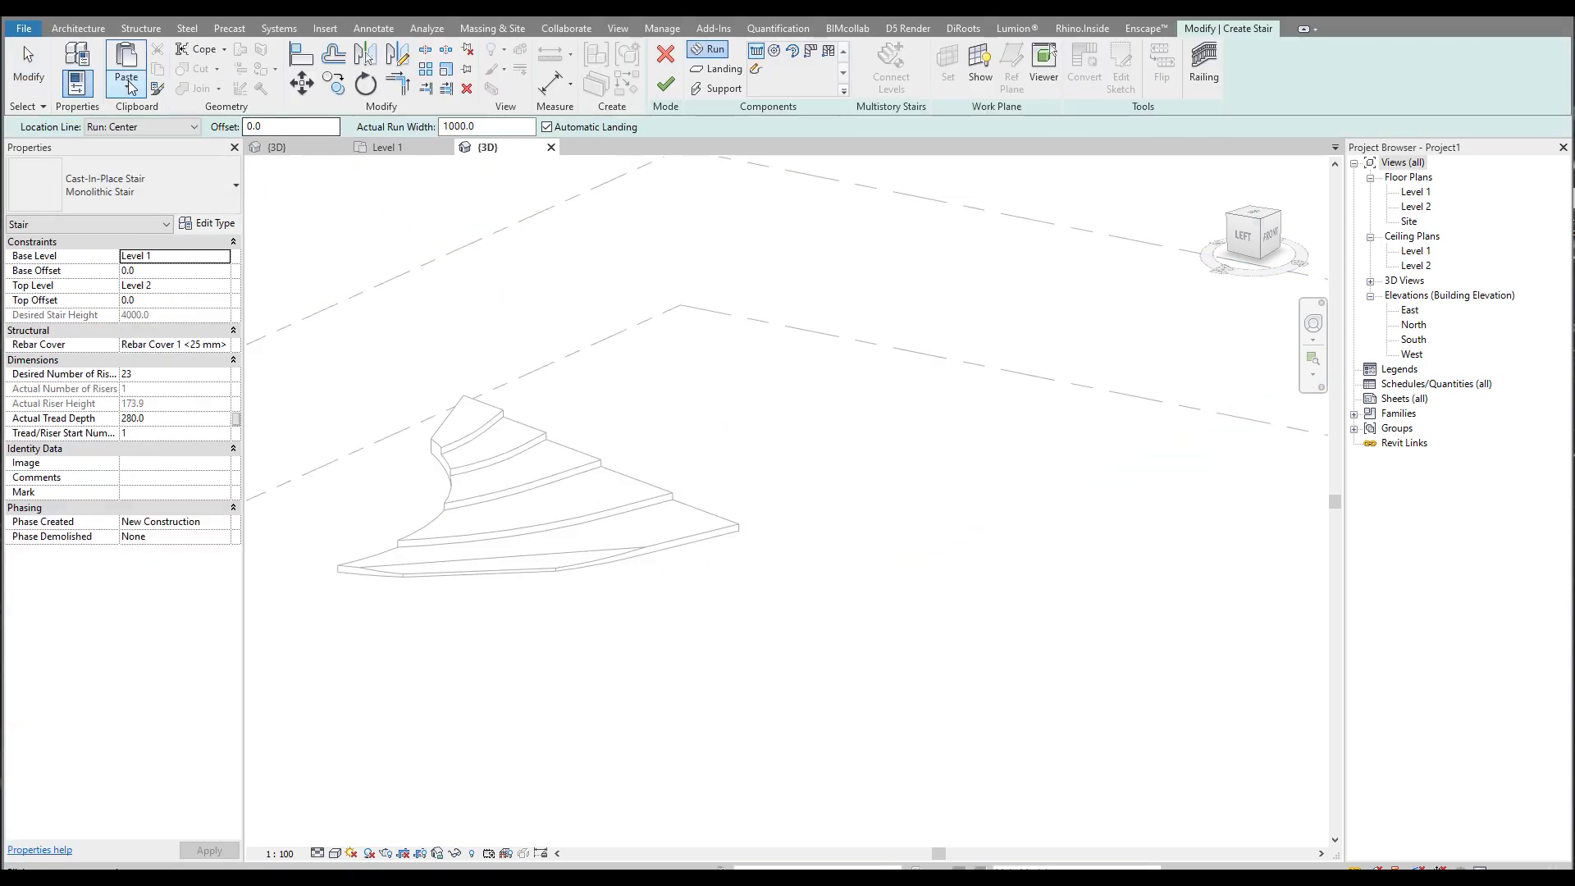
left_click(130, 88)
left_click(172, 151)
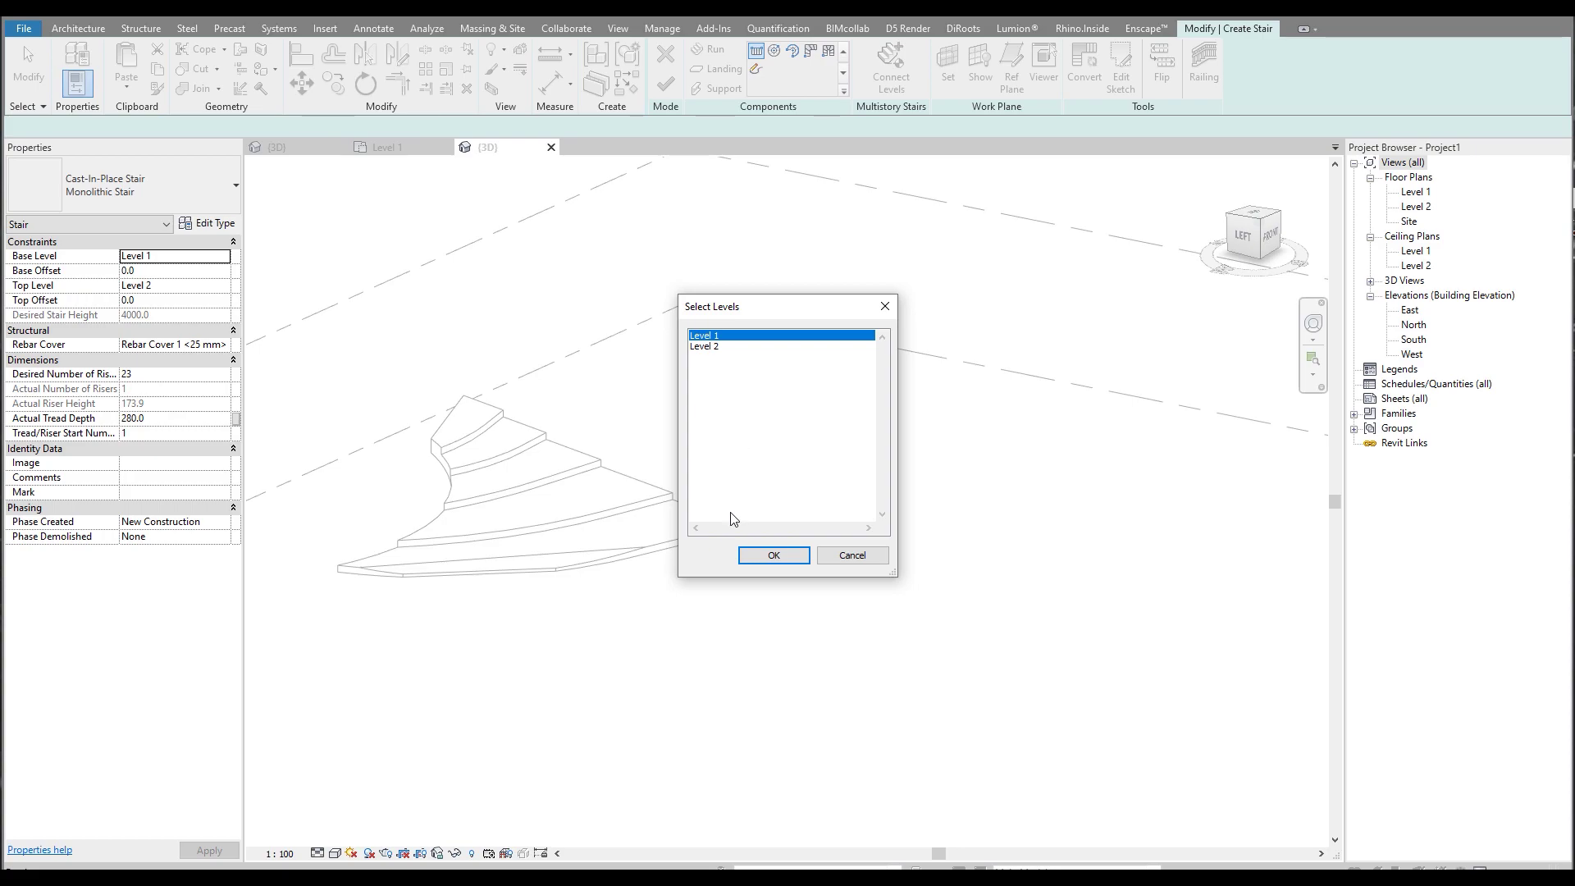
left_click(774, 556)
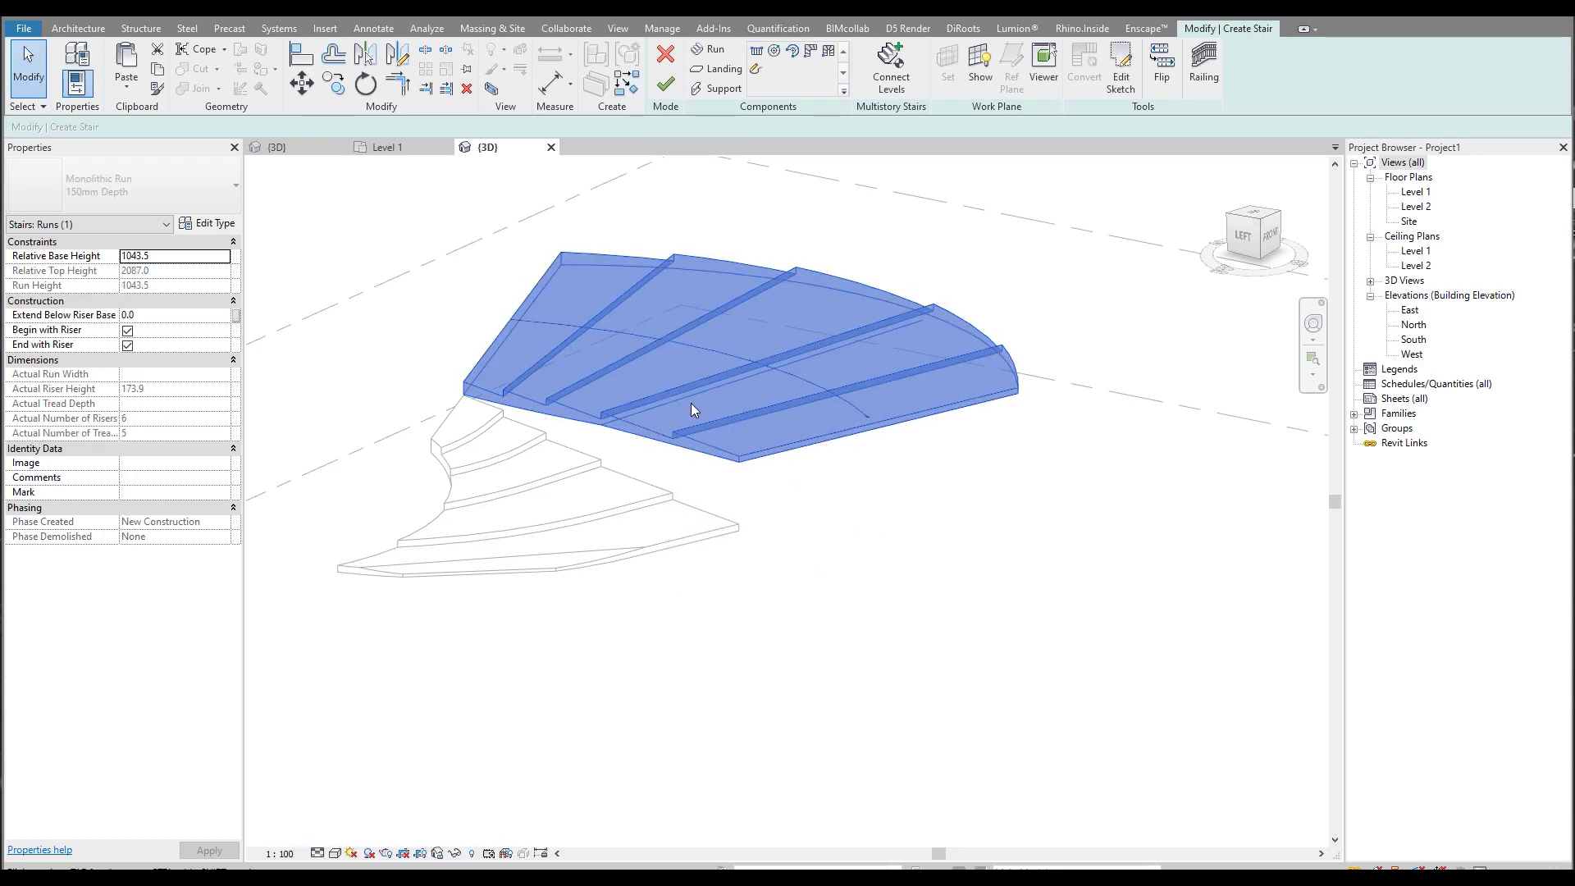
Flip the pasted outer run's direction and set its relative base height to 0.0.
left_click(1160, 71)
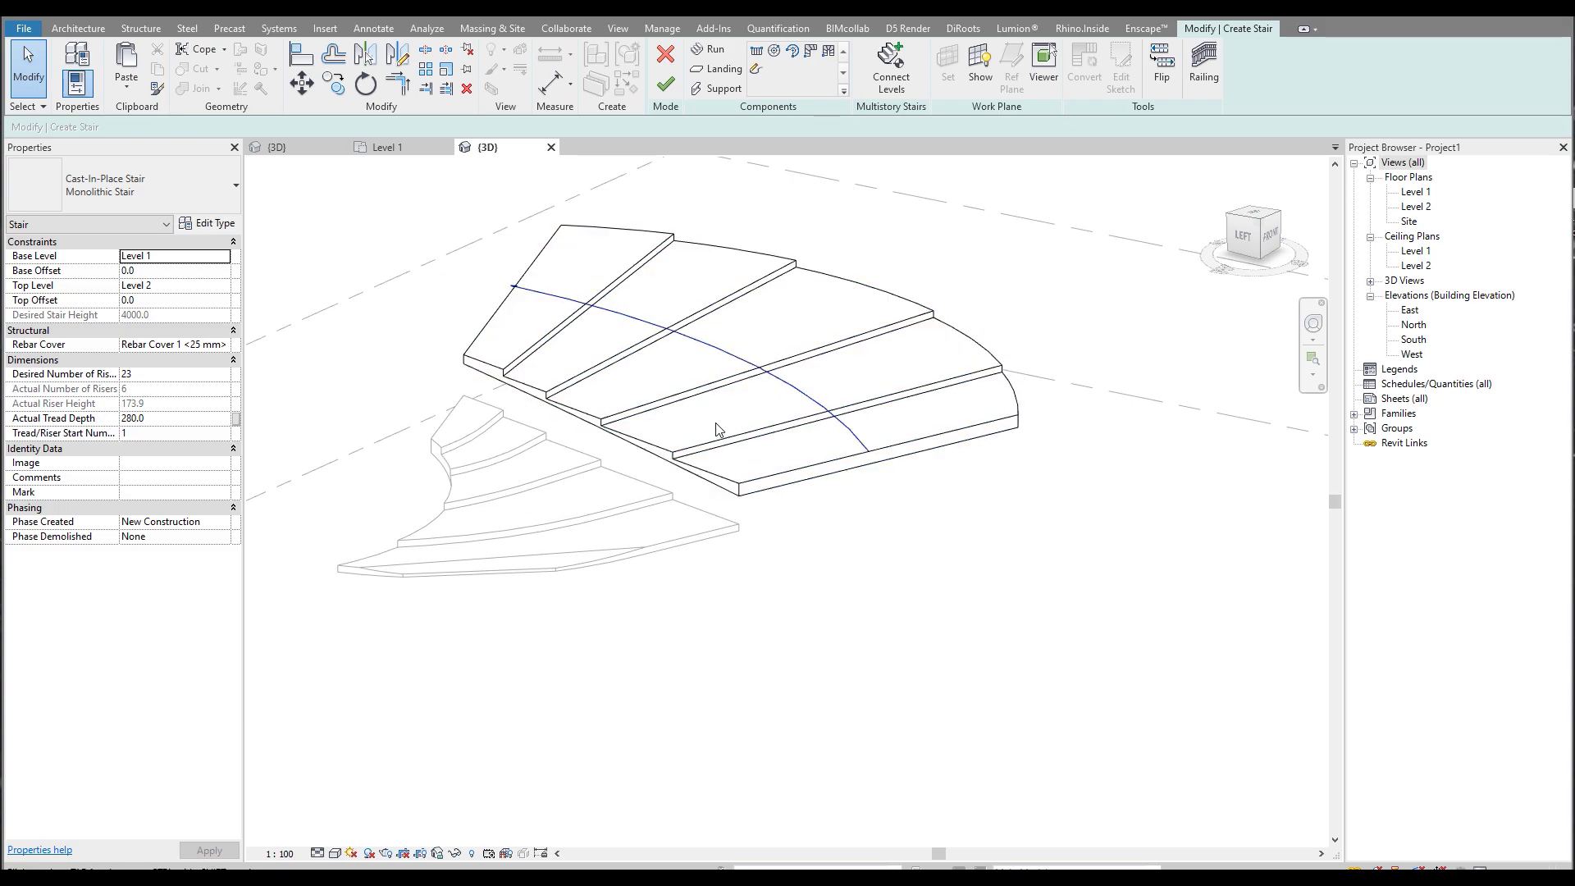
left_click(638, 415)
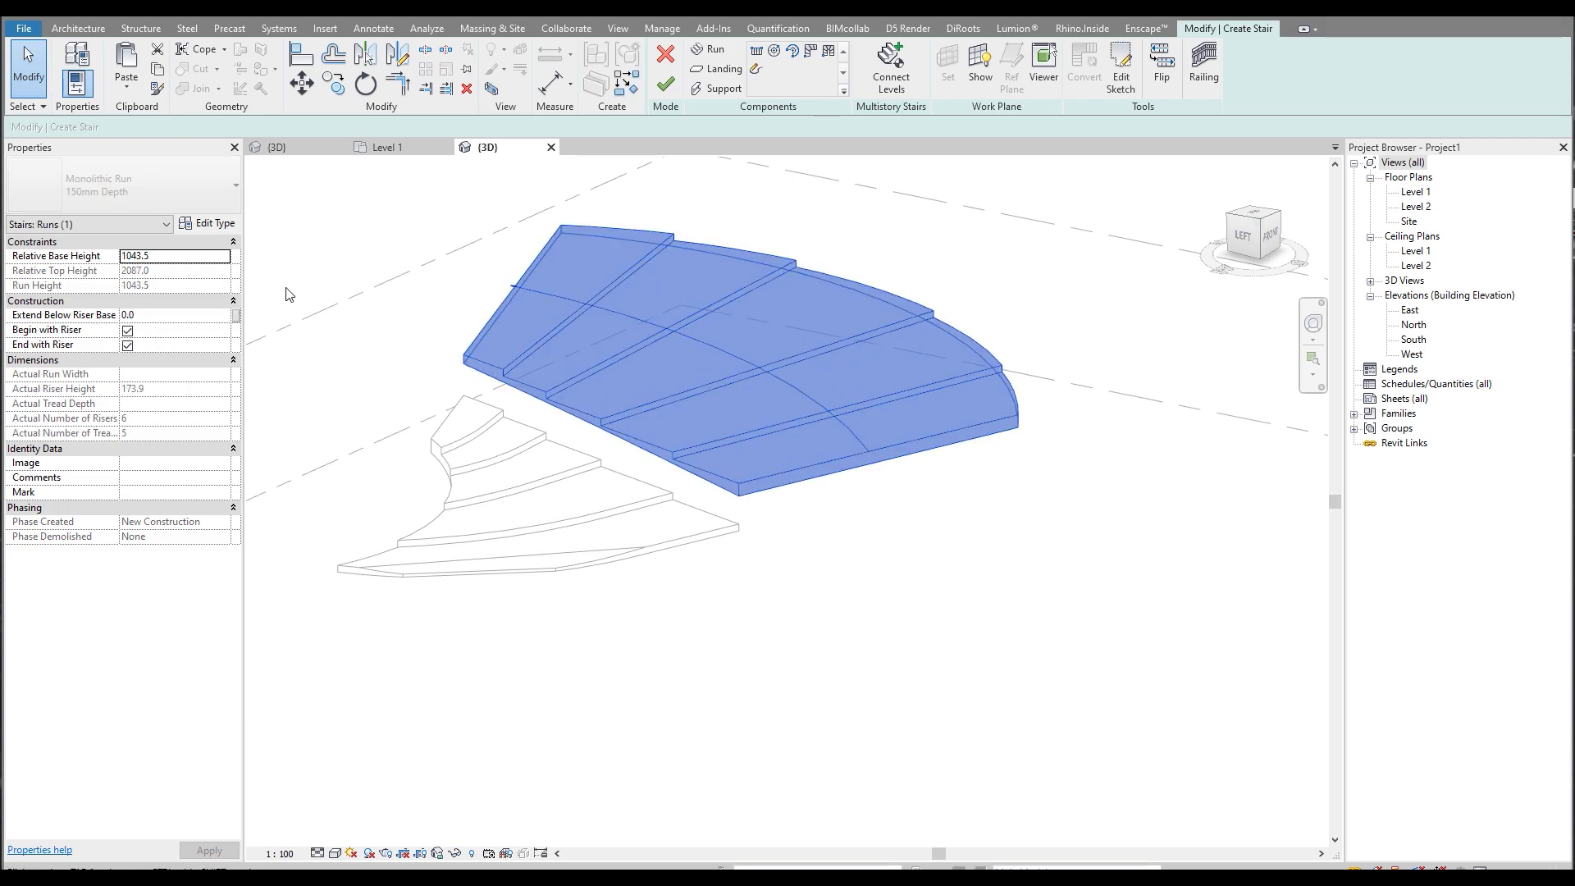
left_click(401, 477)
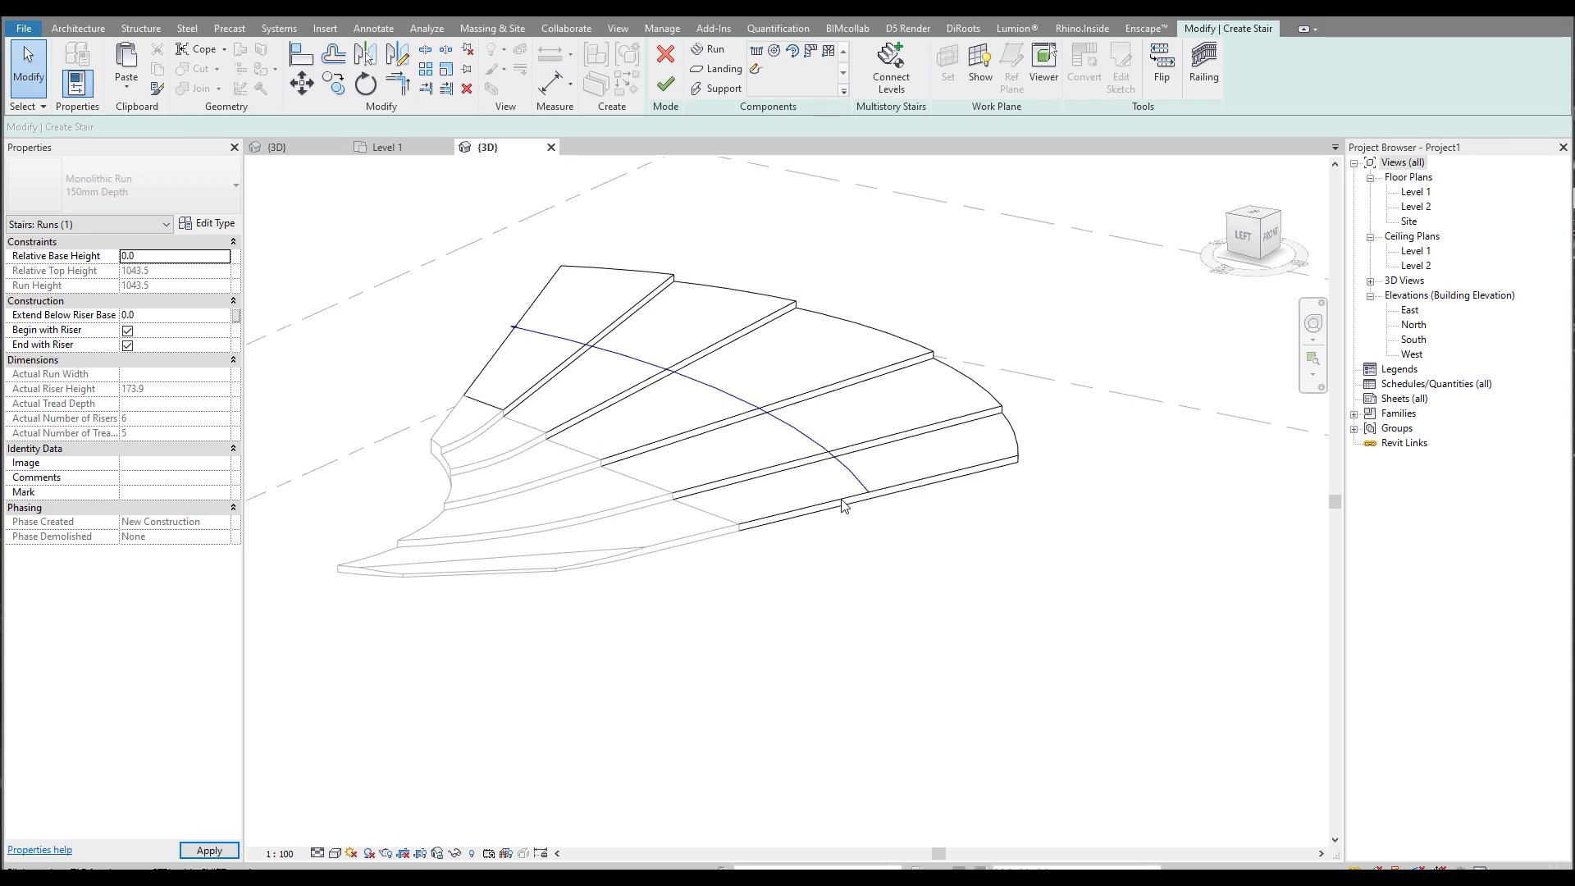
Cut the corrected outer run to the clipboard and discard the separate new stair.
left_click(738, 431)
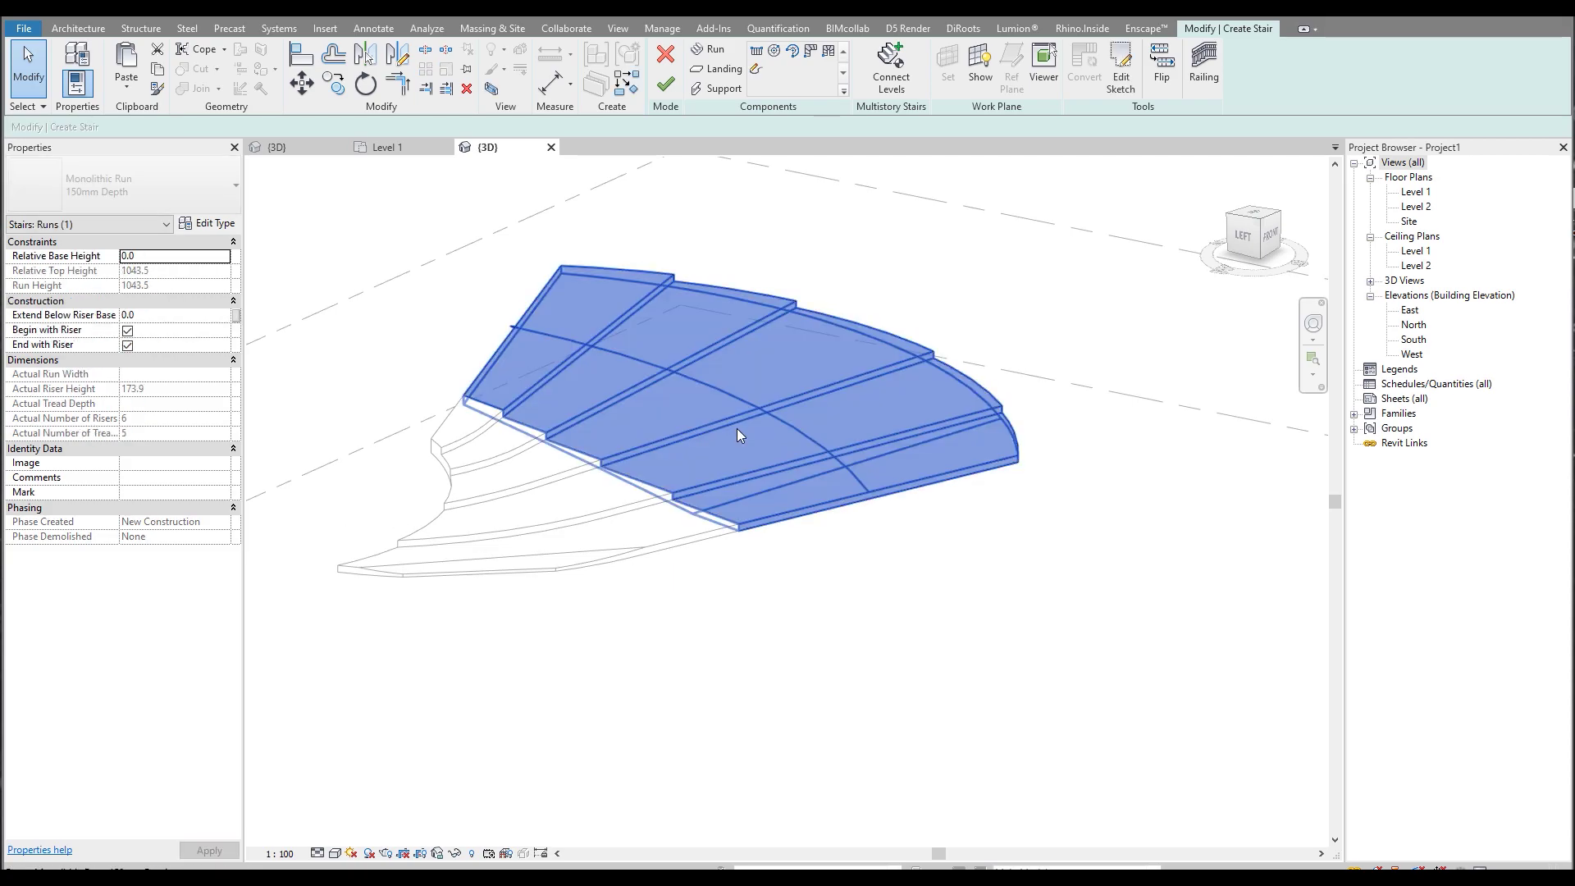
left_click(158, 50)
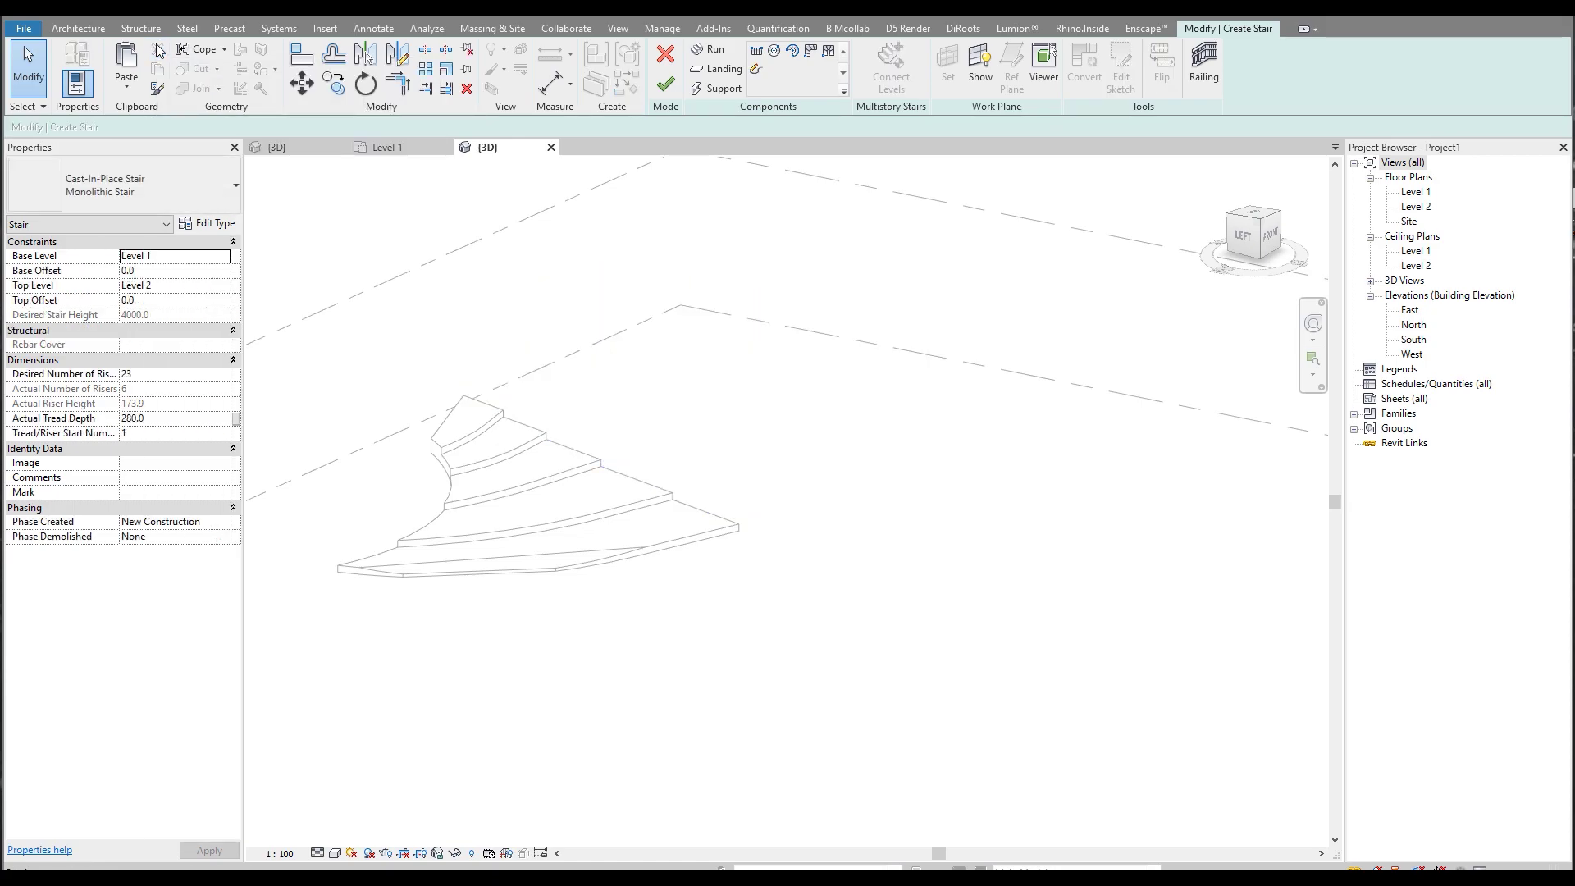
left_click(665, 56)
Edit the existing curved stair and paste the cut outer run into it, aligned to Level 1.
left_click(687, 445)
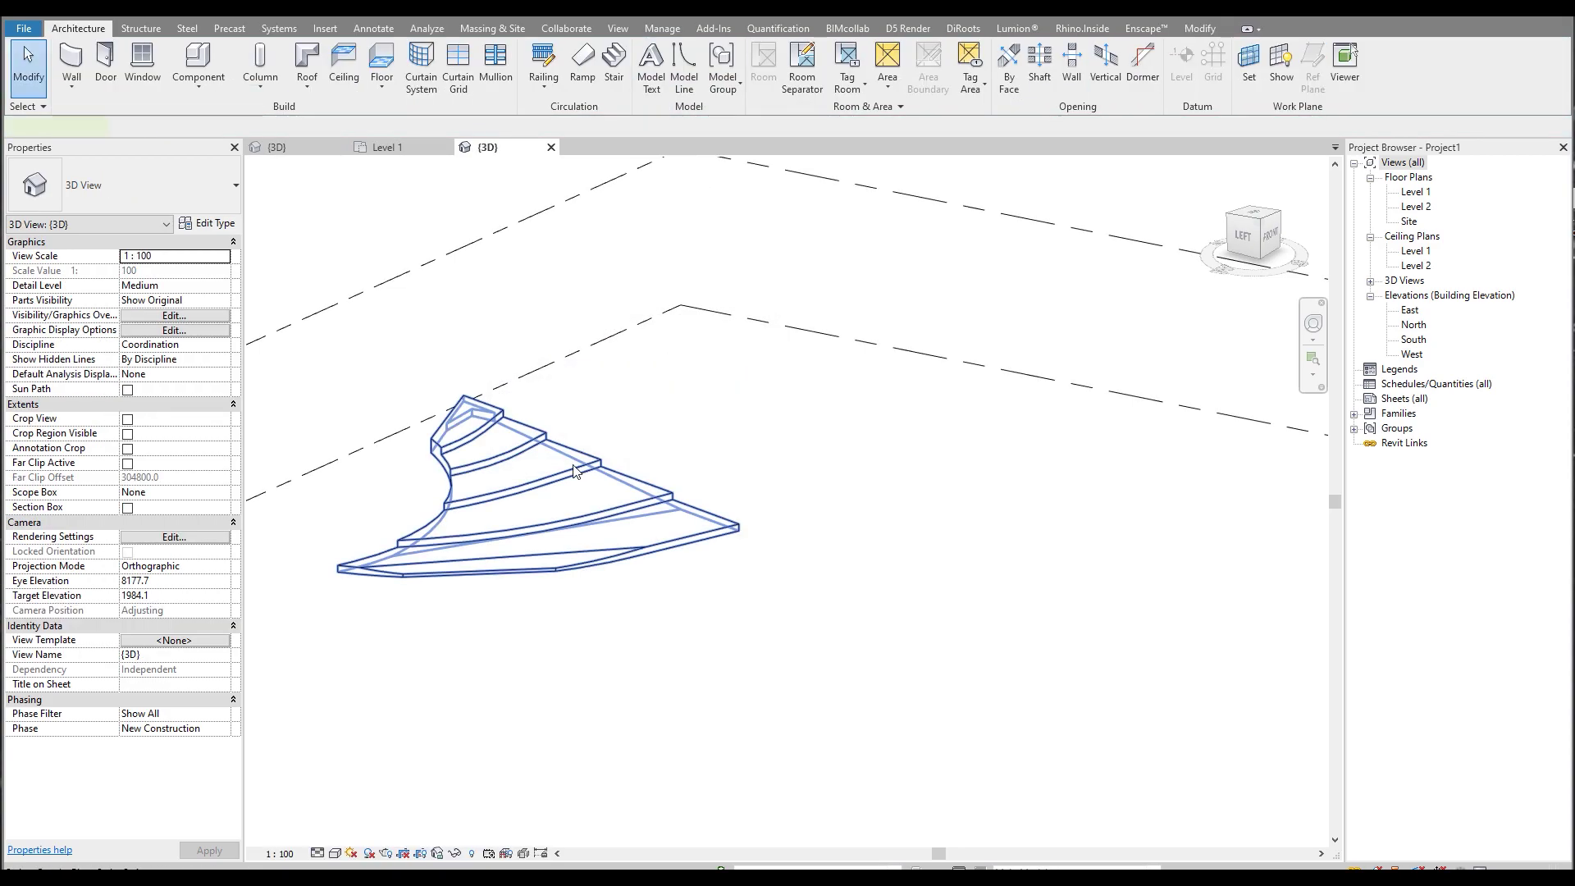
left_click(666, 72)
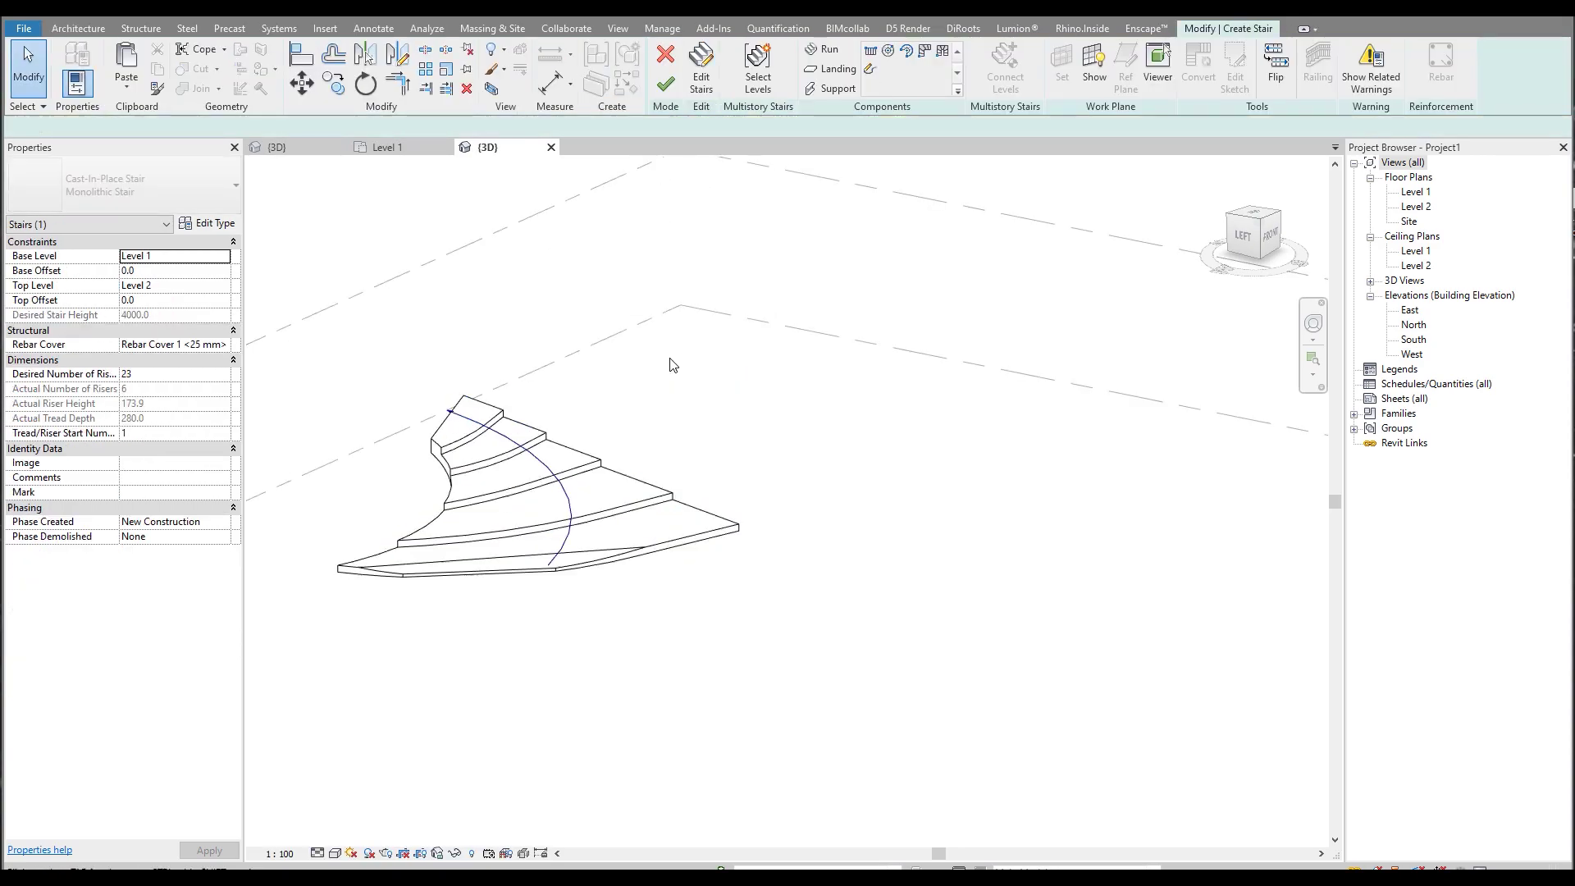
left_click(145, 90)
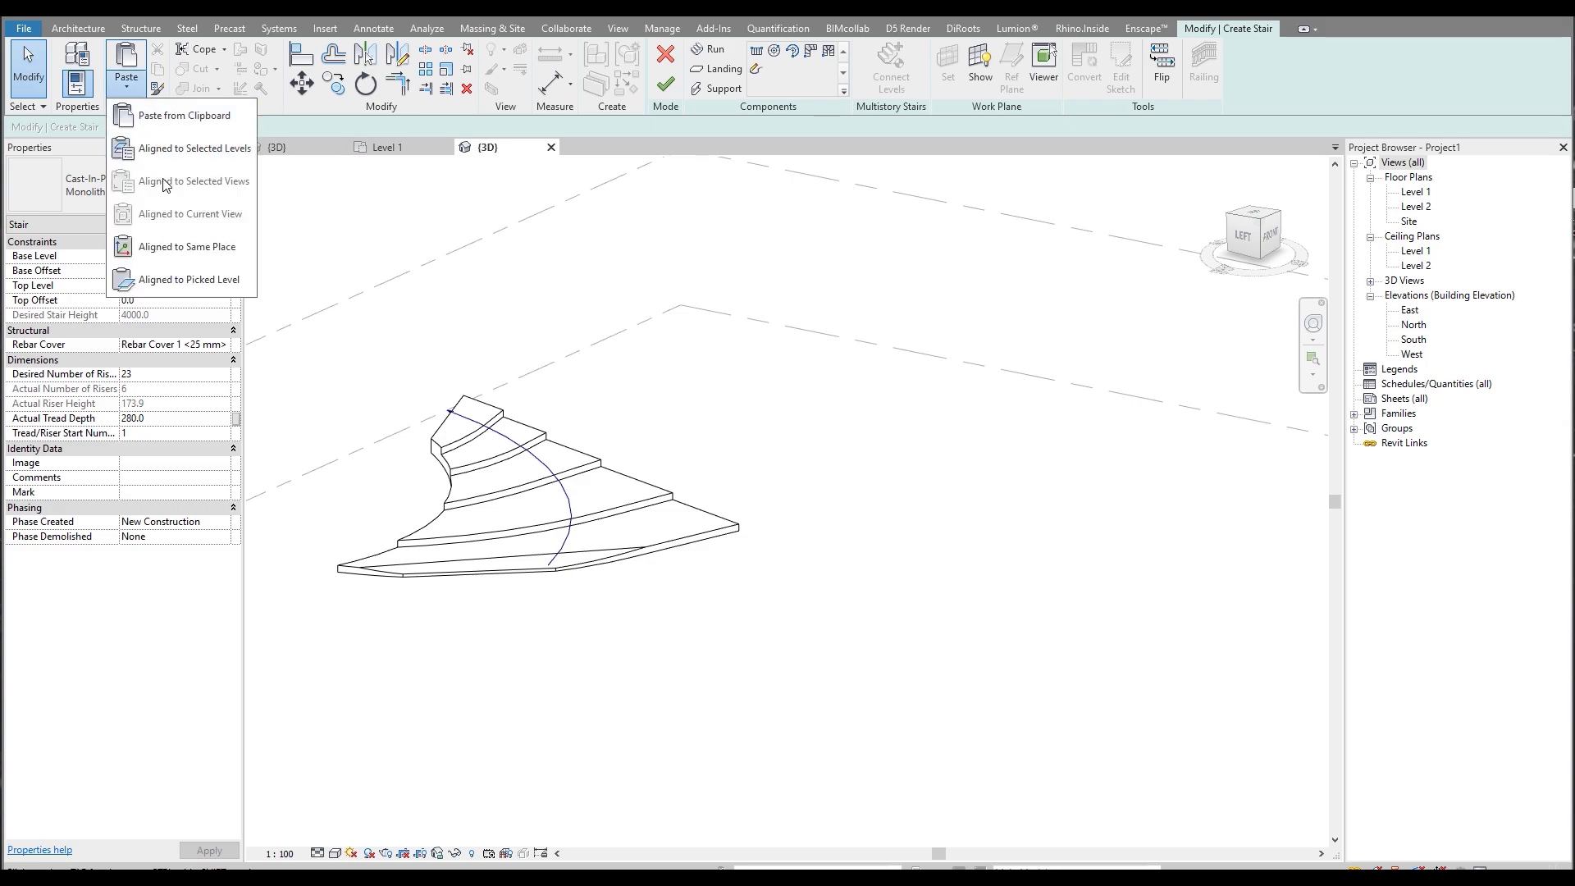
left_click(164, 146)
left_click(800, 563)
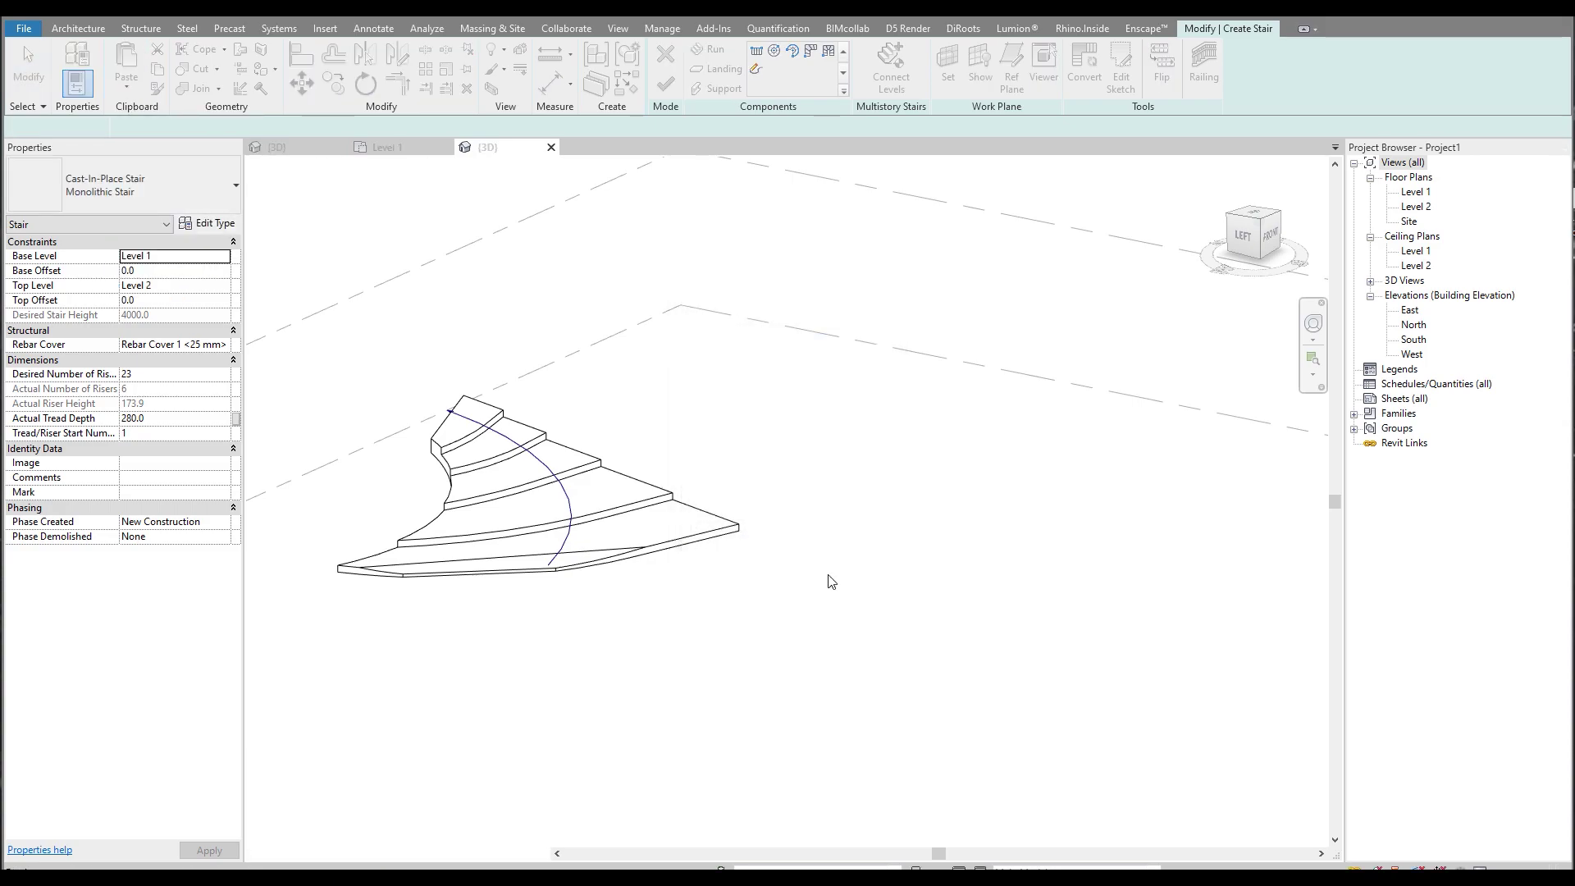
middle_click_drag(1122, 587, 895, 687, "shift")
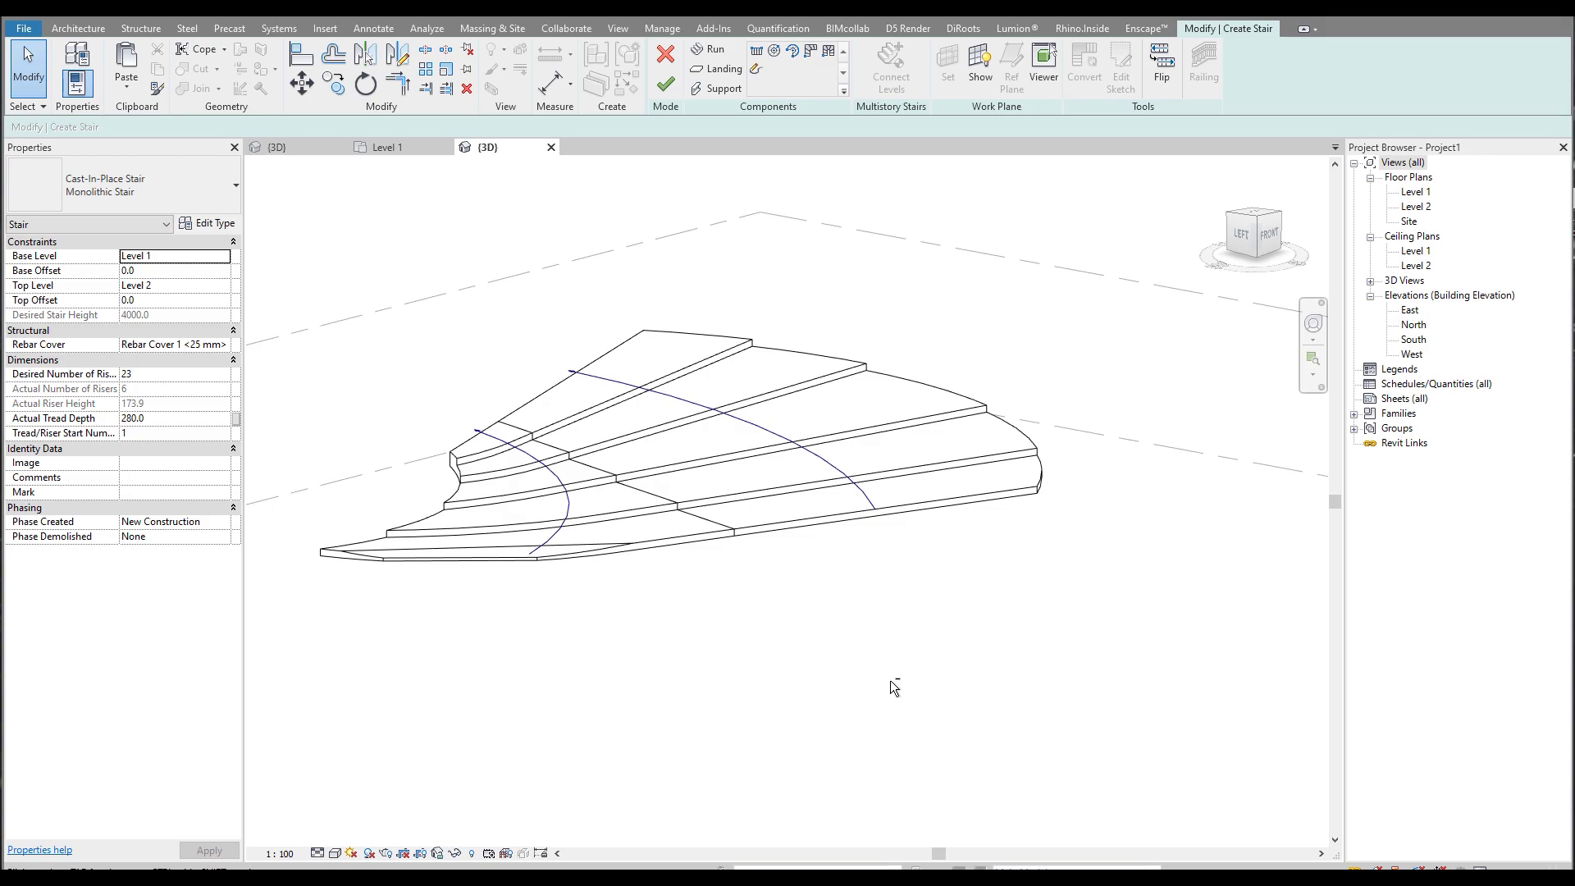
middle_click_drag(742, 588, 889, 651, "shift")
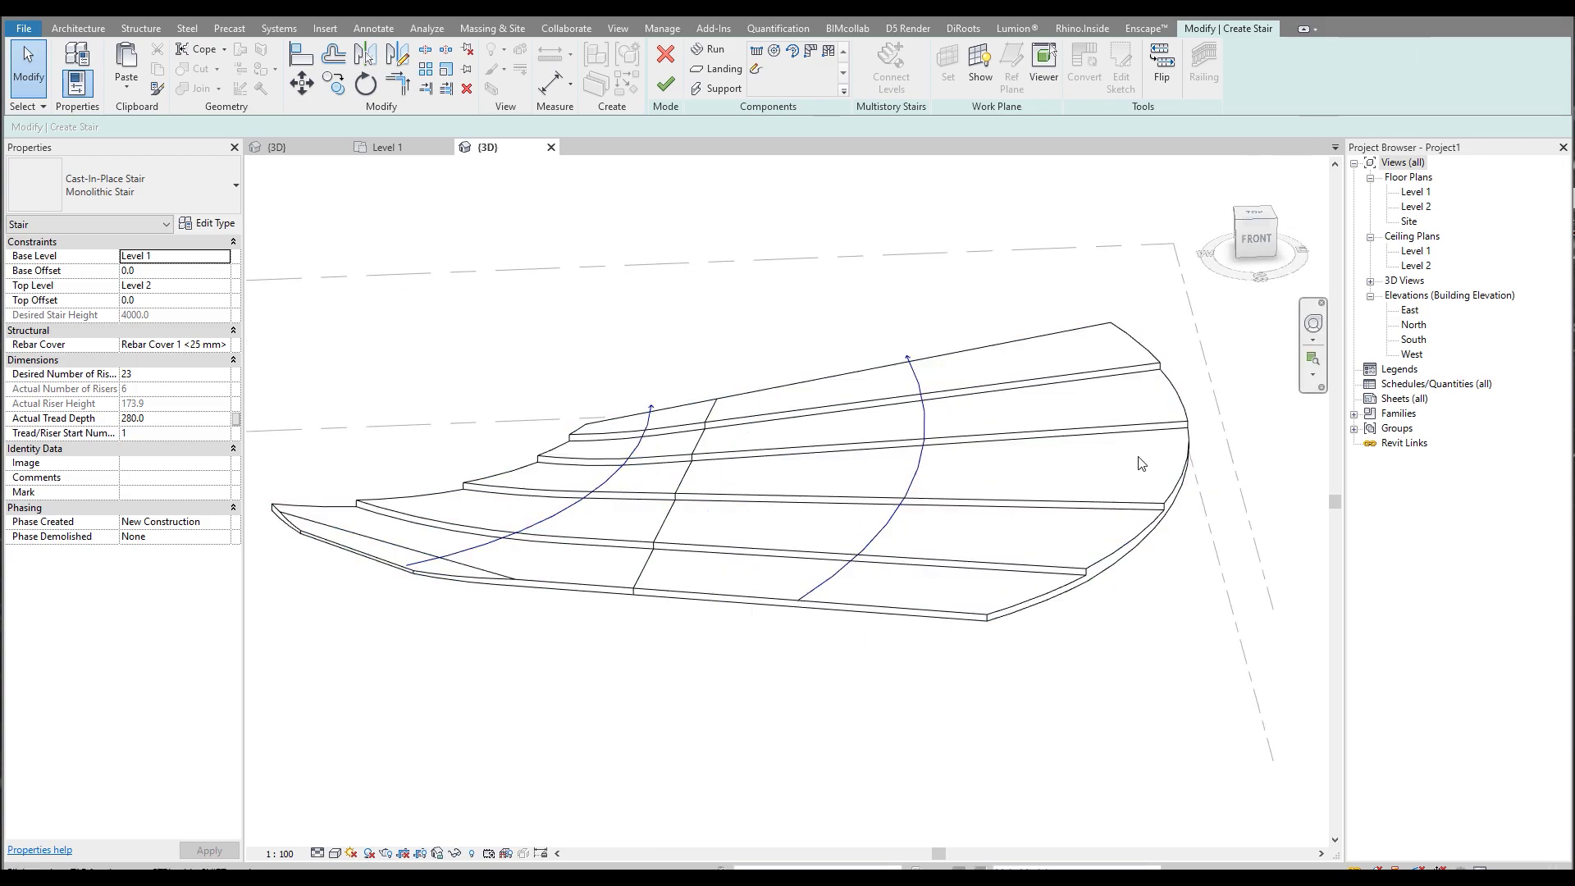
mouse_move(775, 416)
middle_mouse_down("shift")
mouse_move(696, 359)
mouse_move(555, 346)
mouse_move(1009, 457)
mouse_move(1066, 503)
mouse_move(810, 488)
mouse_move(802, 405)
middle_mouse_up("shift")
Examine the finished stair in the 3D view of лестница.rvt, including its landings and upper flights.
left_click(285, 149)
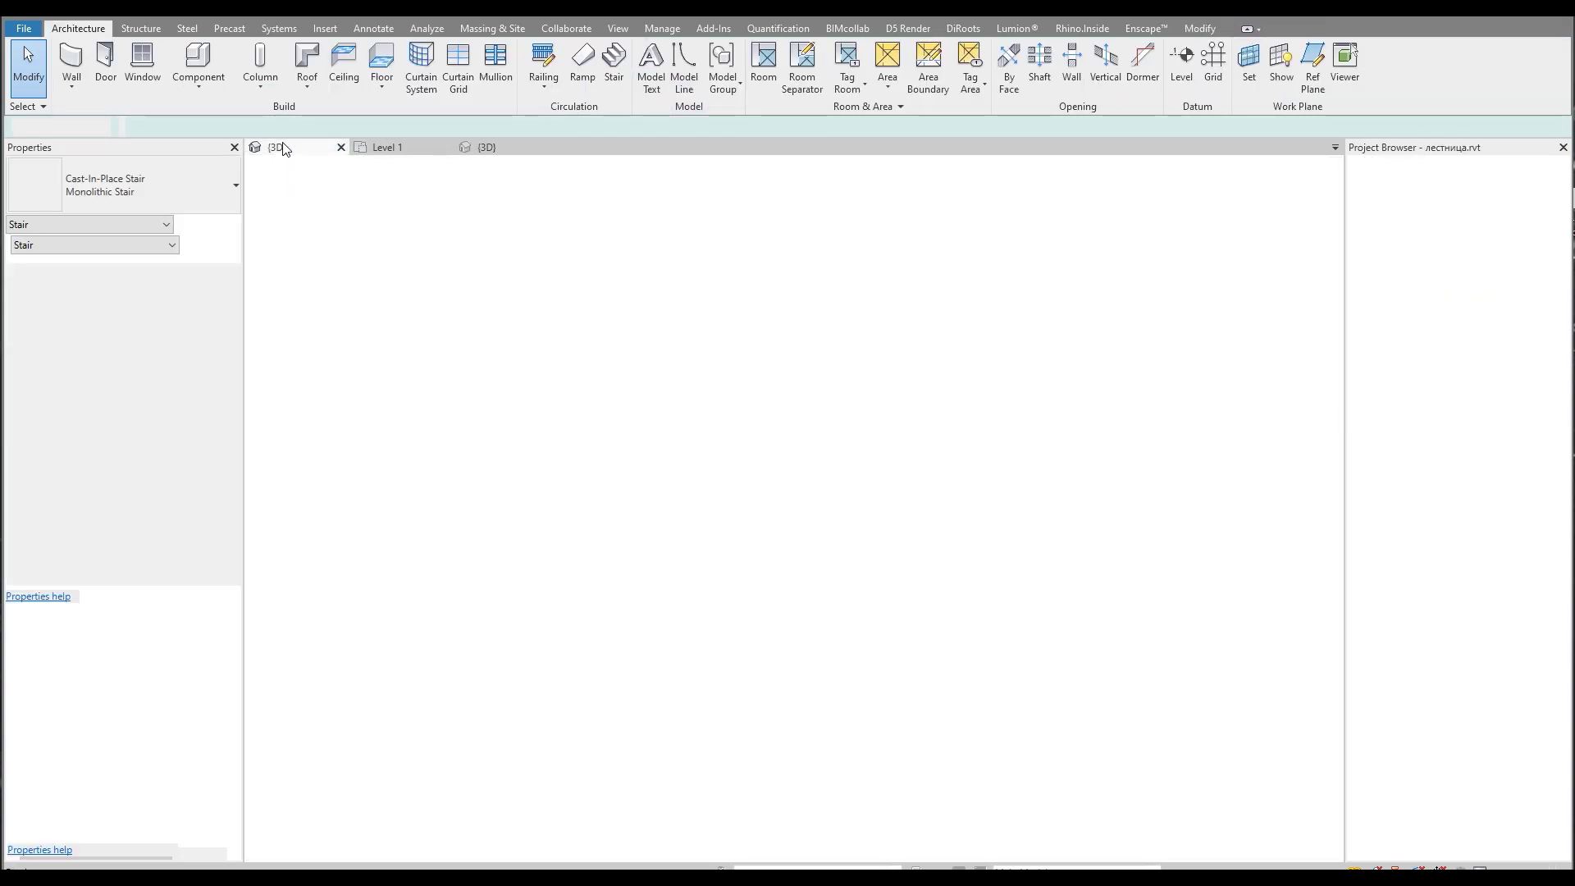
mouse_move(721, 415)
middle_mouse_down("shift")
mouse_move(660, 455)
mouse_move(953, 427)
mouse_move(722, 386)
middle_mouse_up("shift")
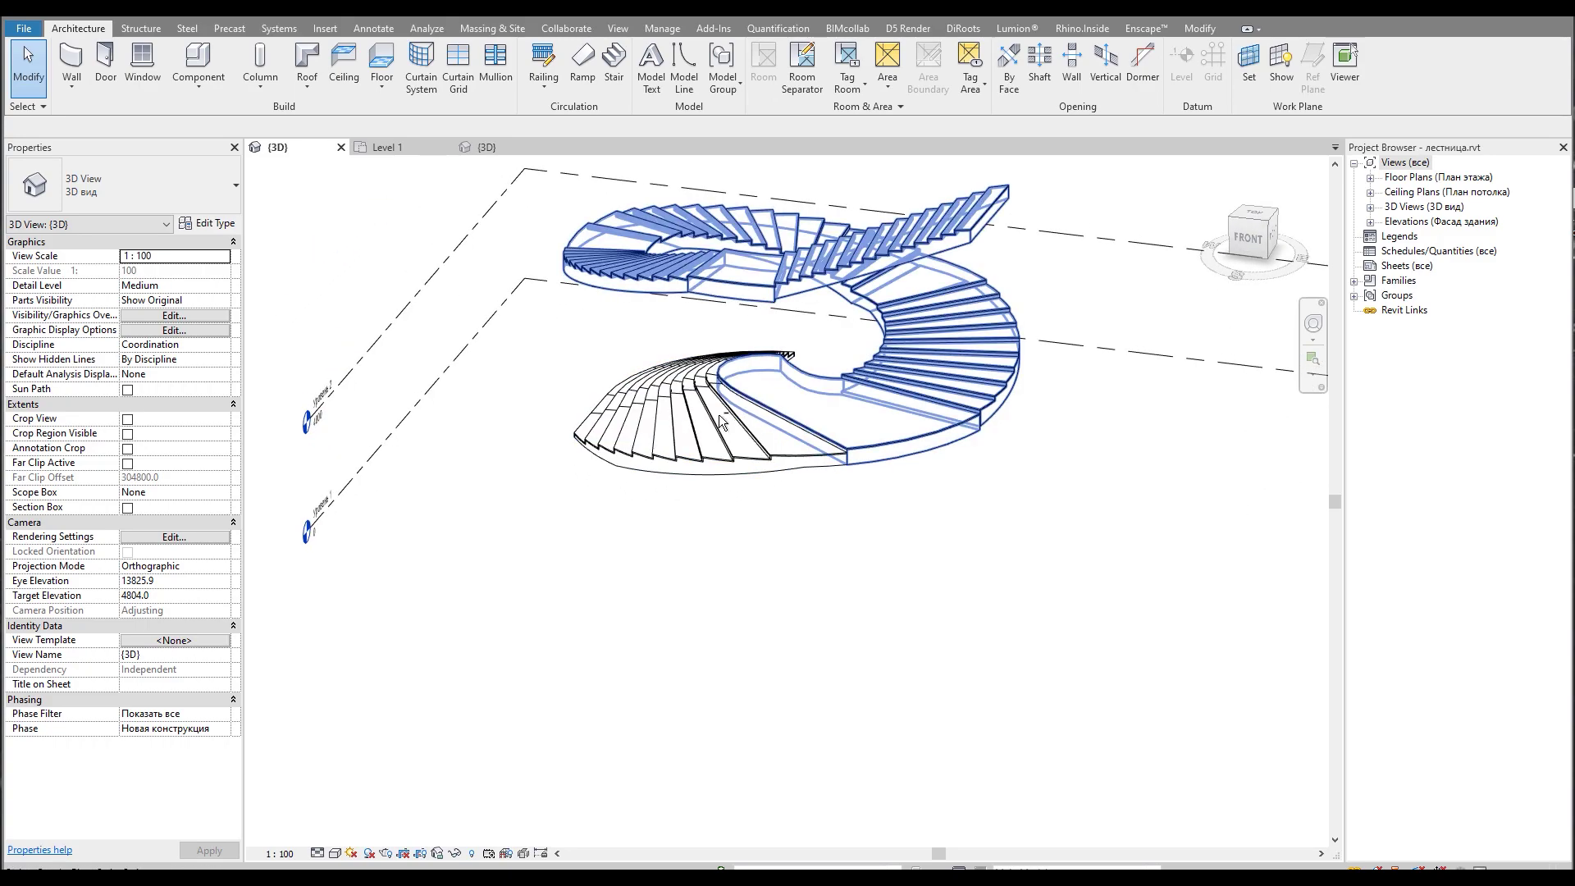
middle_click_drag(719, 415, 1099, 480, "shift")
scroll(722, 467, "up", 3)
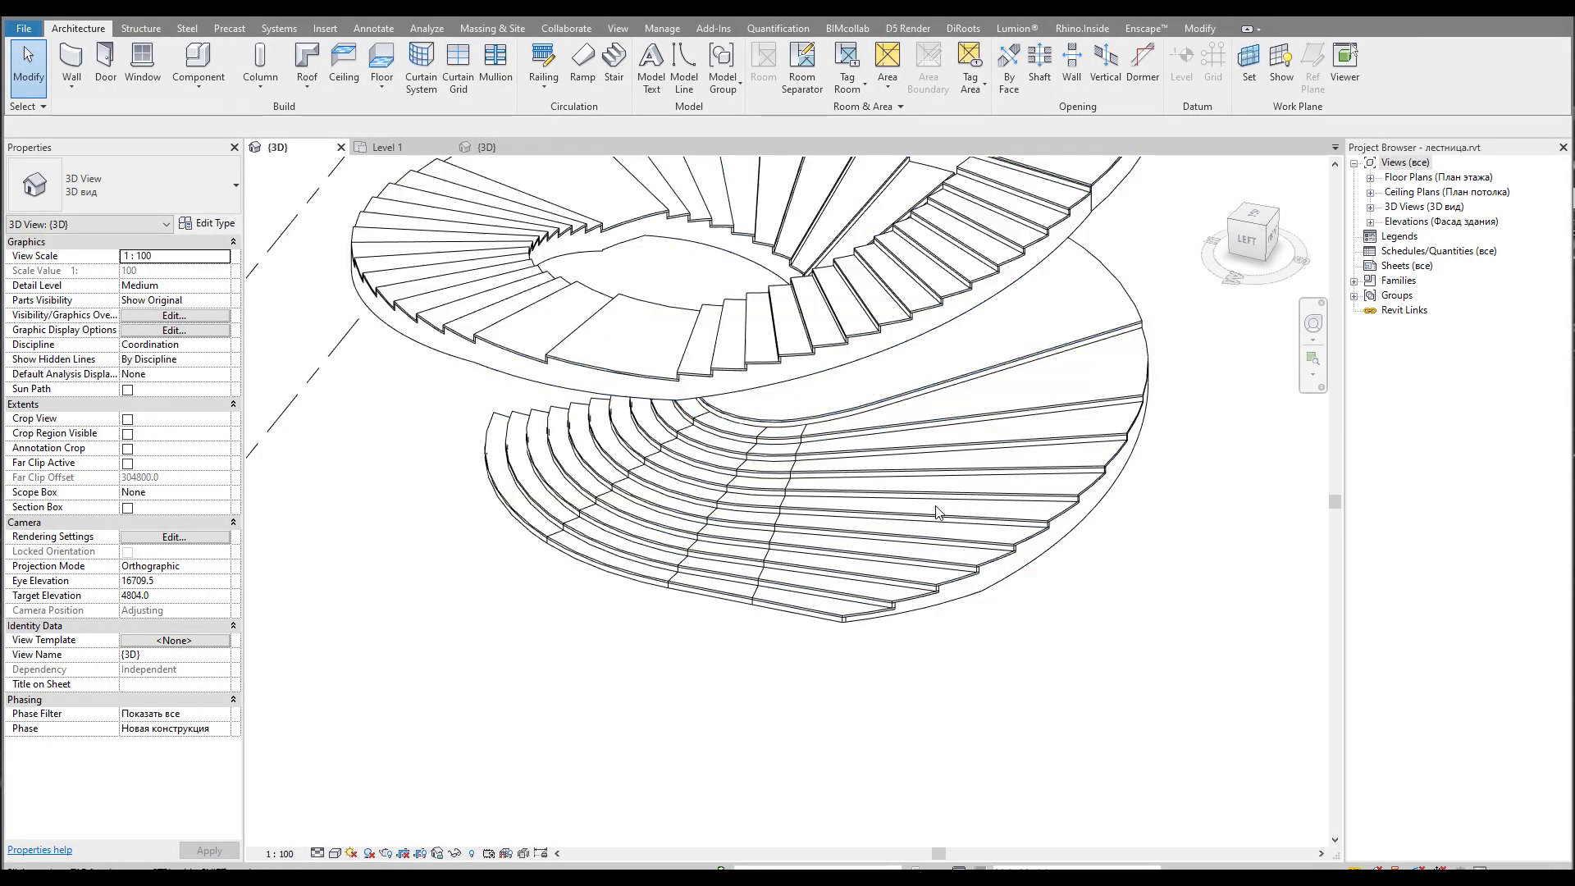
middle_click_drag(936, 516, 898, 347, "shift")
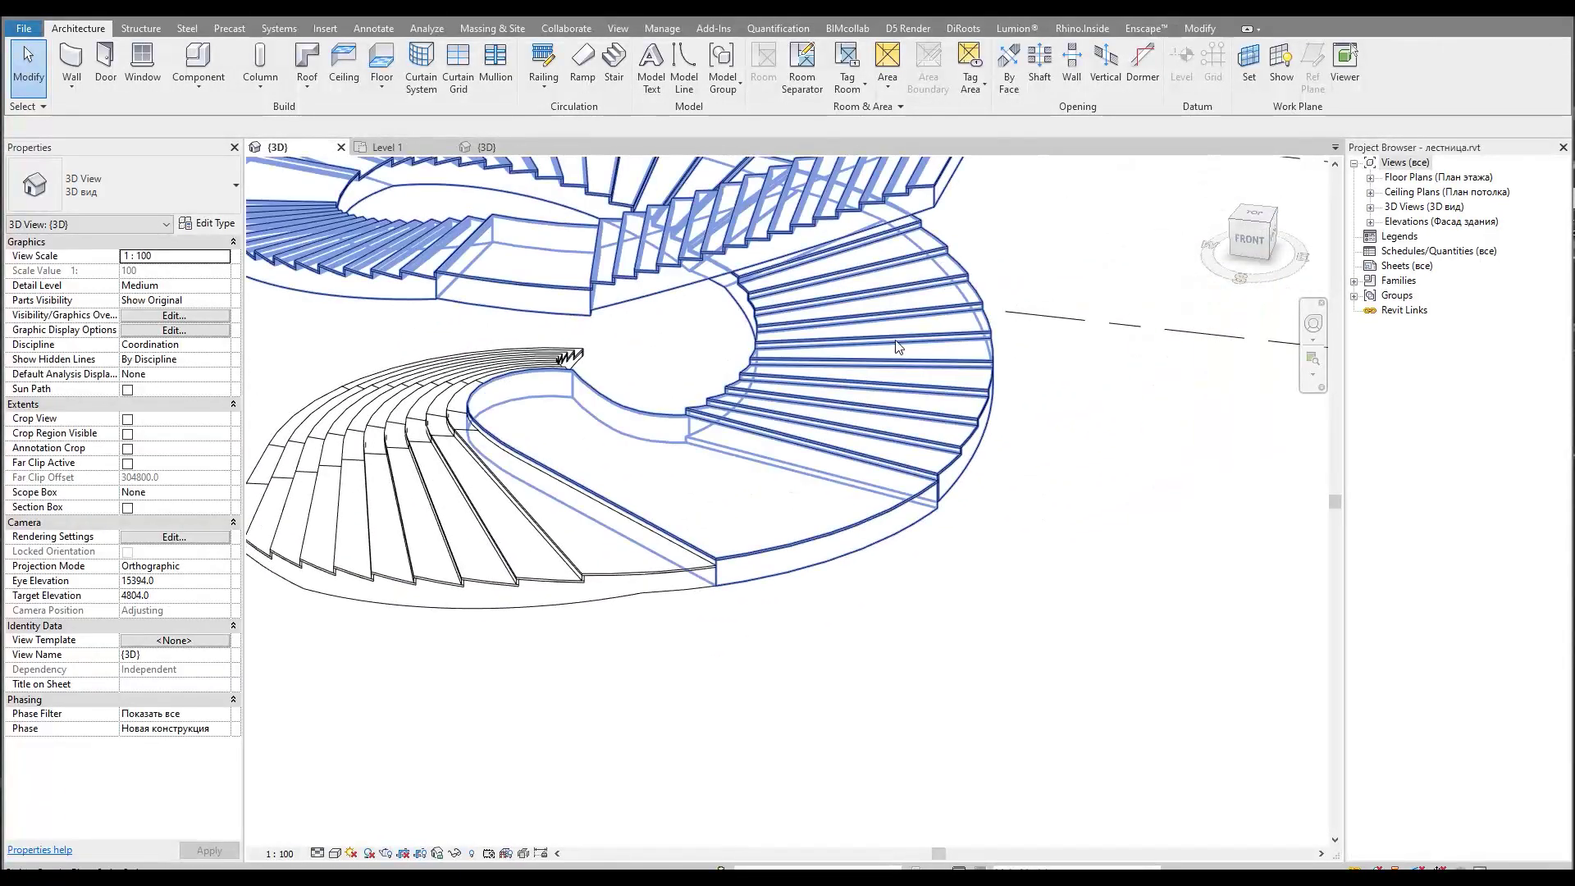
scroll(899, 347, "down", 2)
left_click(963, 457)
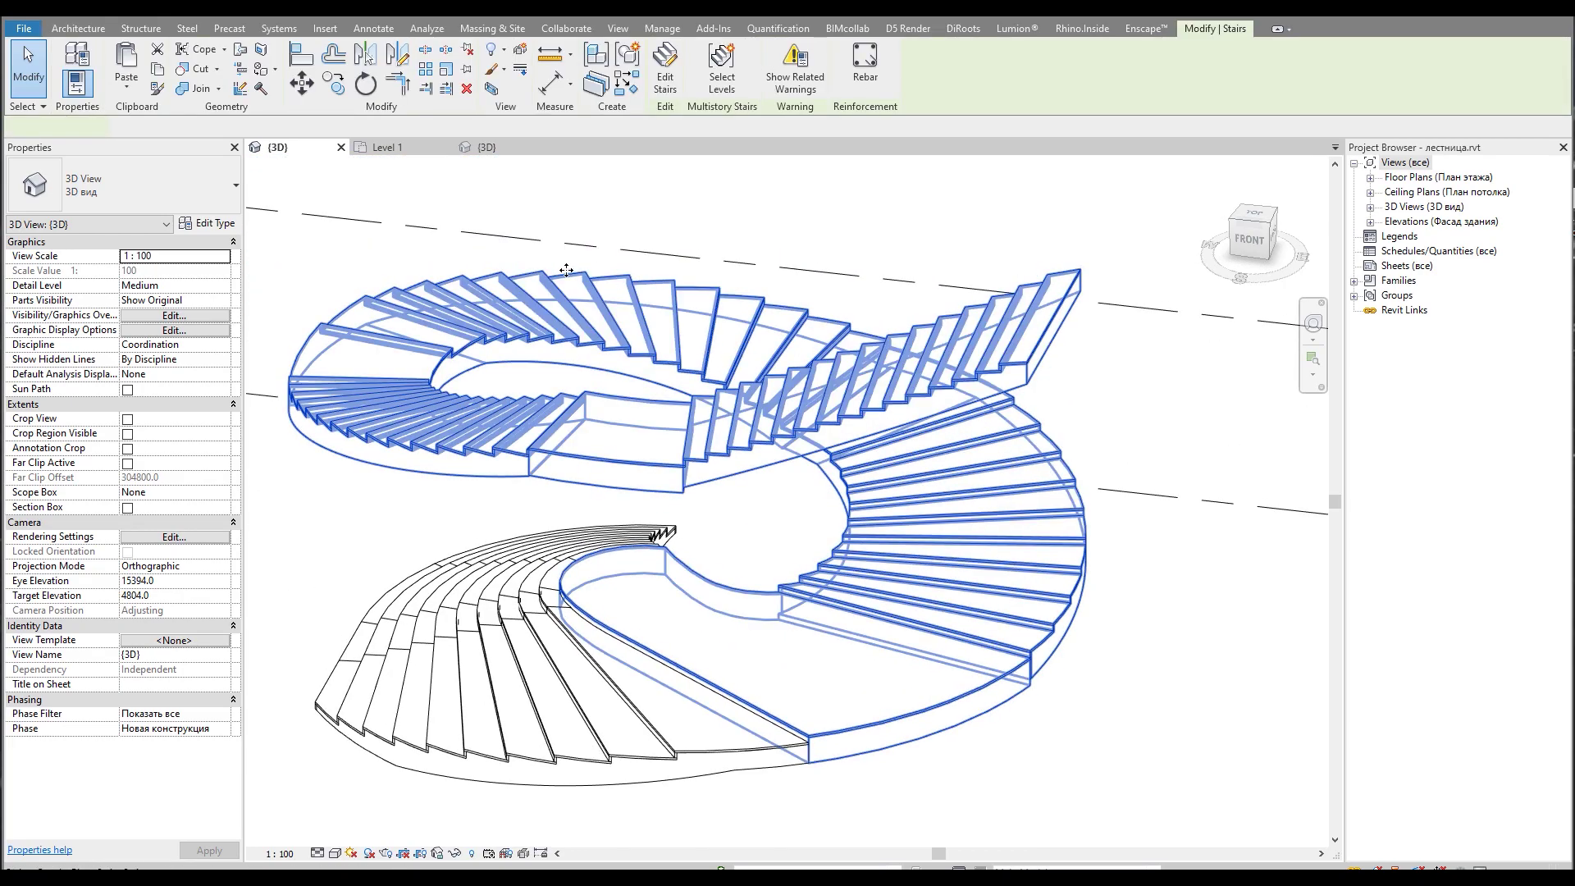
key("Escape")
Return to Project1's 3D view, look from the top, and start a landing sketch with the runs' uppermost riser line as its boundary.
left_click(484, 148)
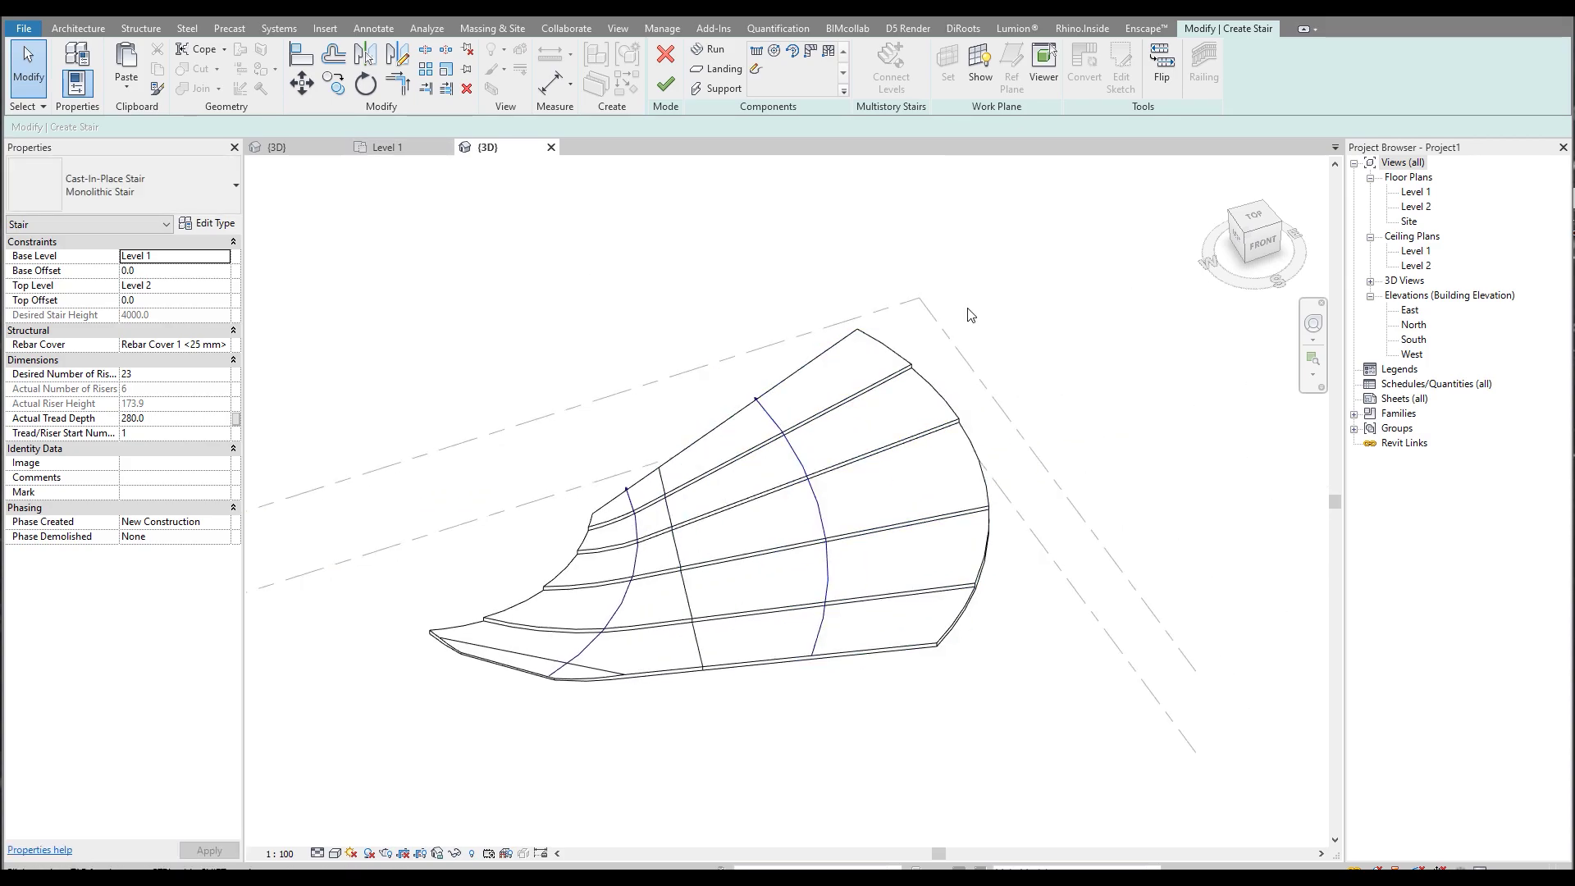
left_click(1255, 217)
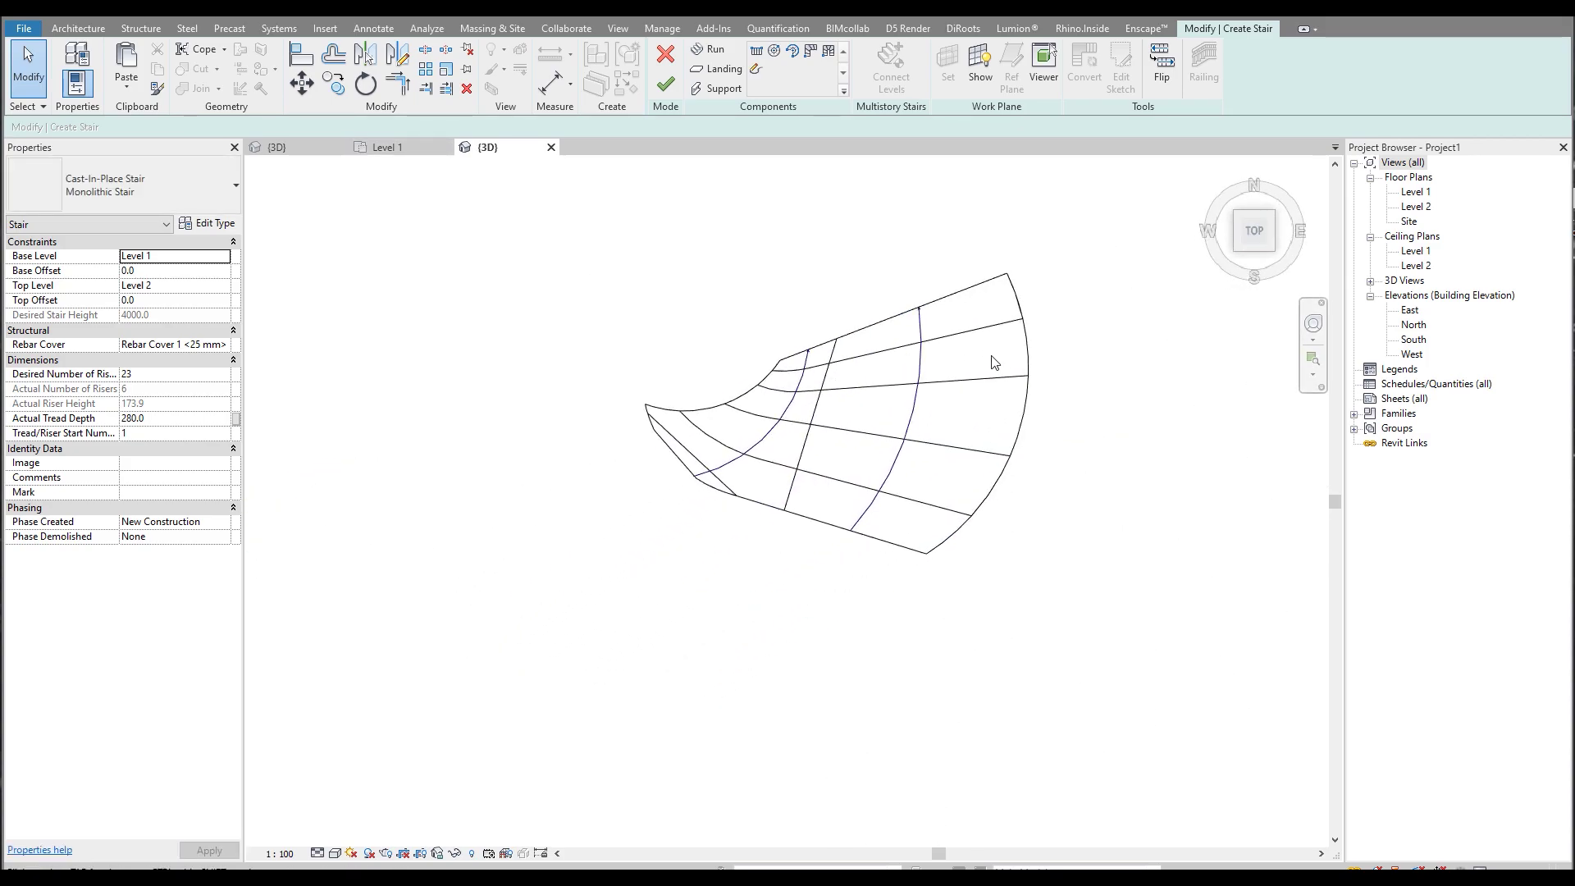
middle_click_drag(933, 350, 800, 478)
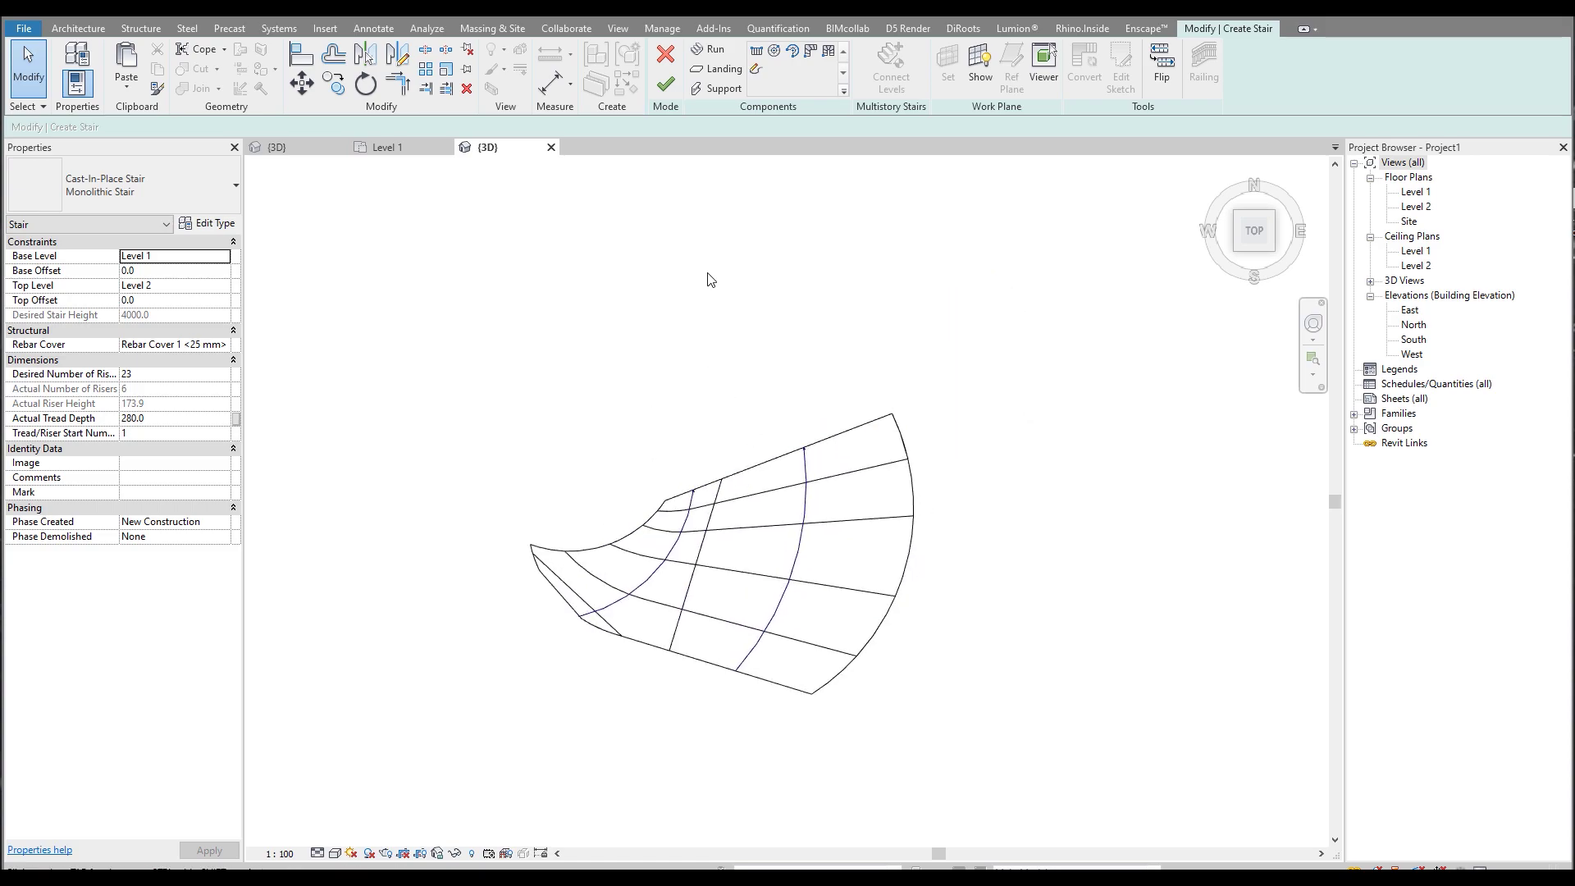
scroll(711, 279, "up", 2)
left_click(715, 91)
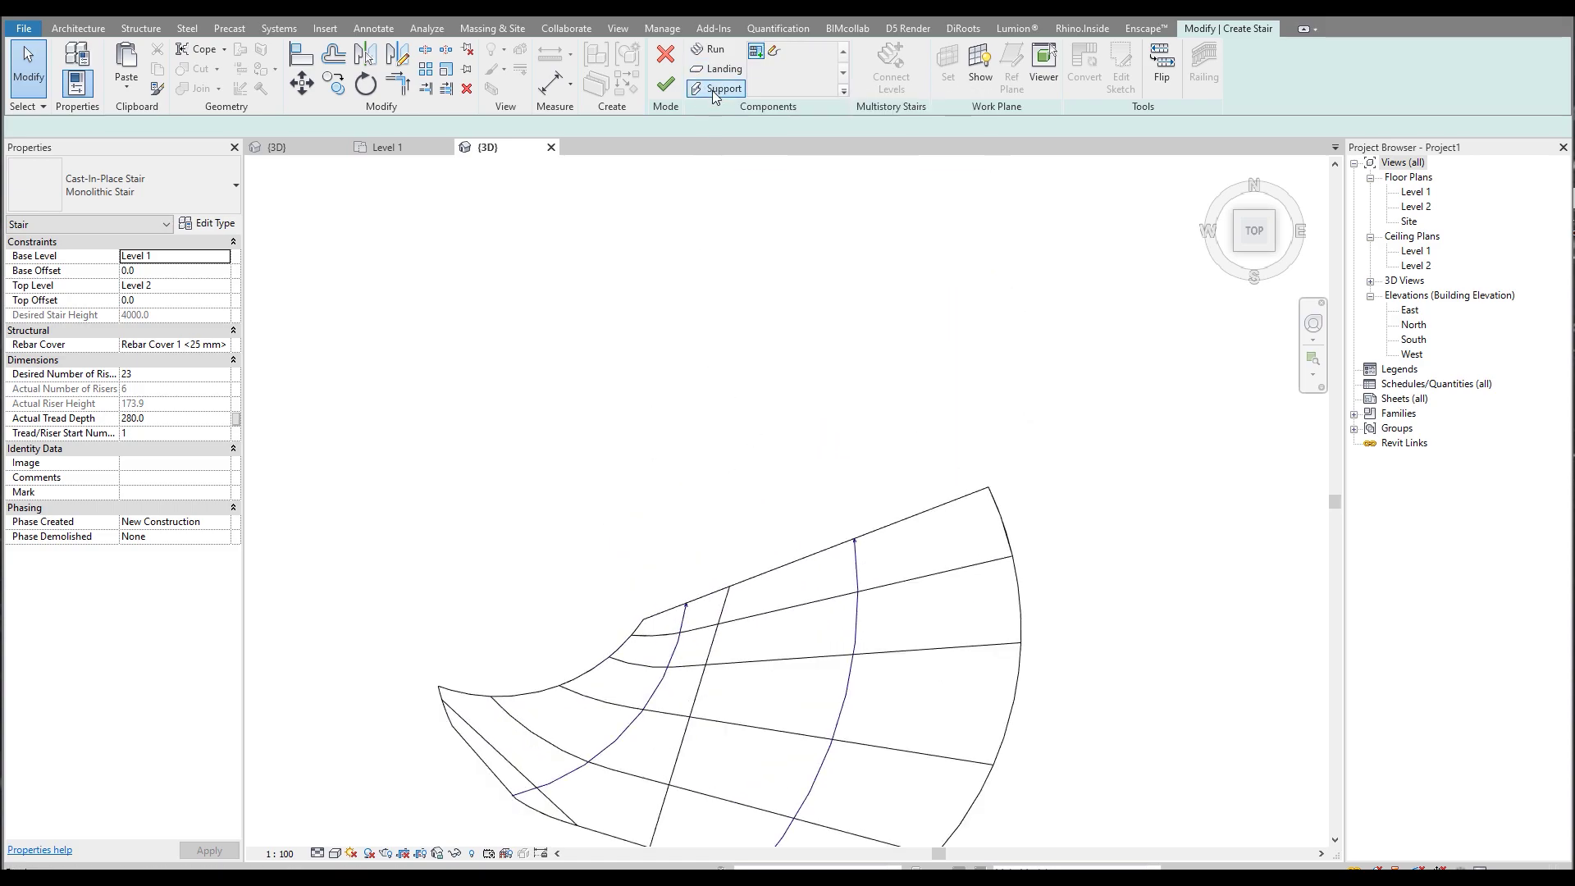
left_click(774, 52)
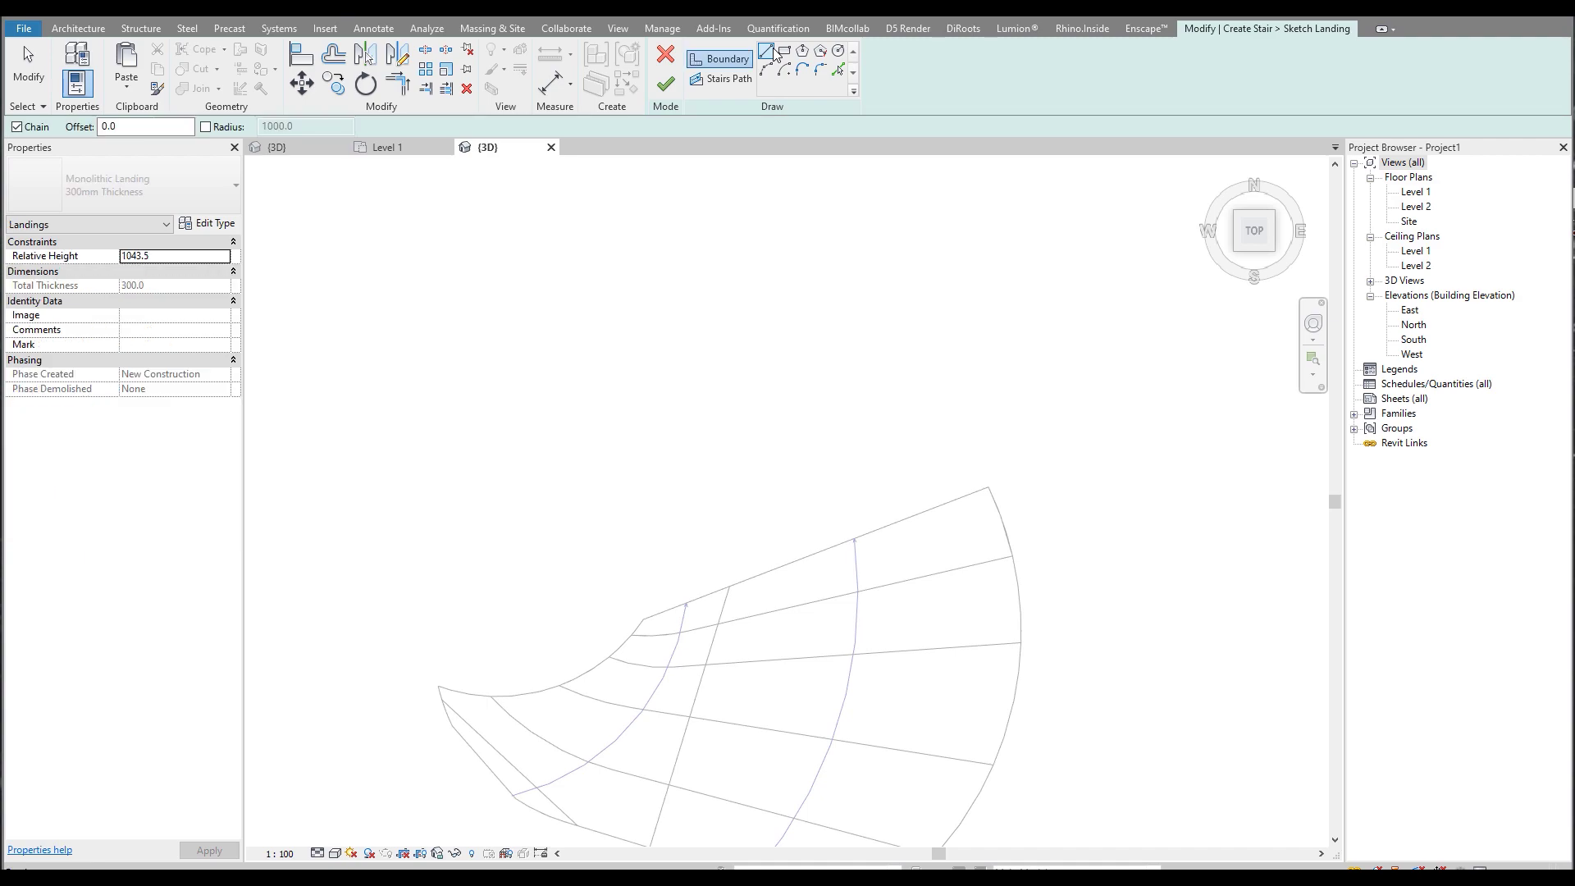
left_click(838, 69)
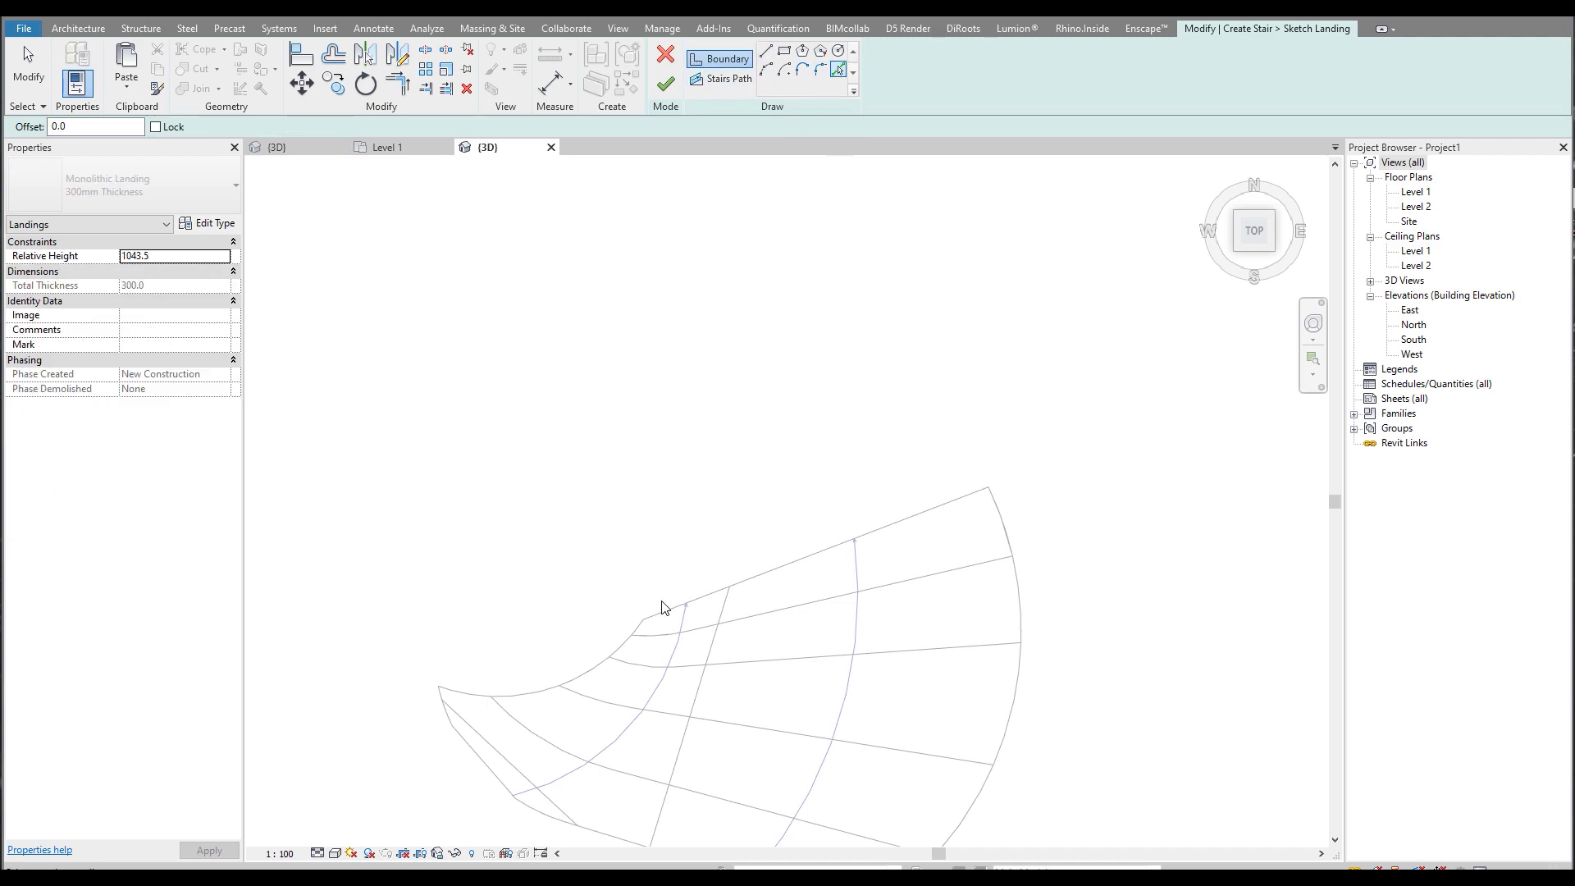
middle_click_drag(829, 589, 635, 474)
left_click(765, 71)
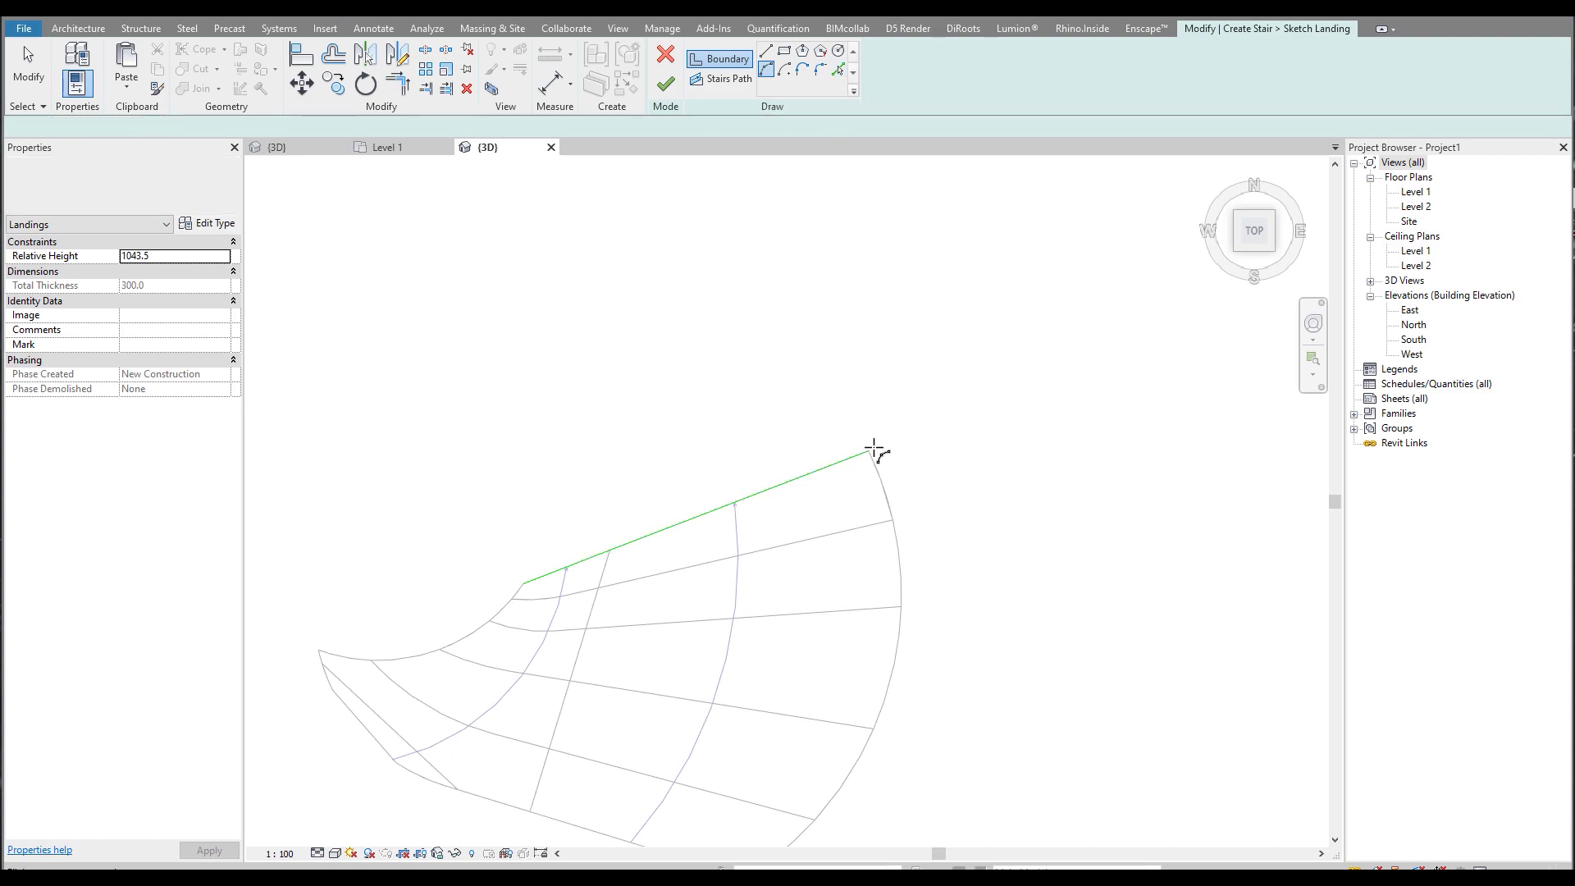
left_click(868, 451)
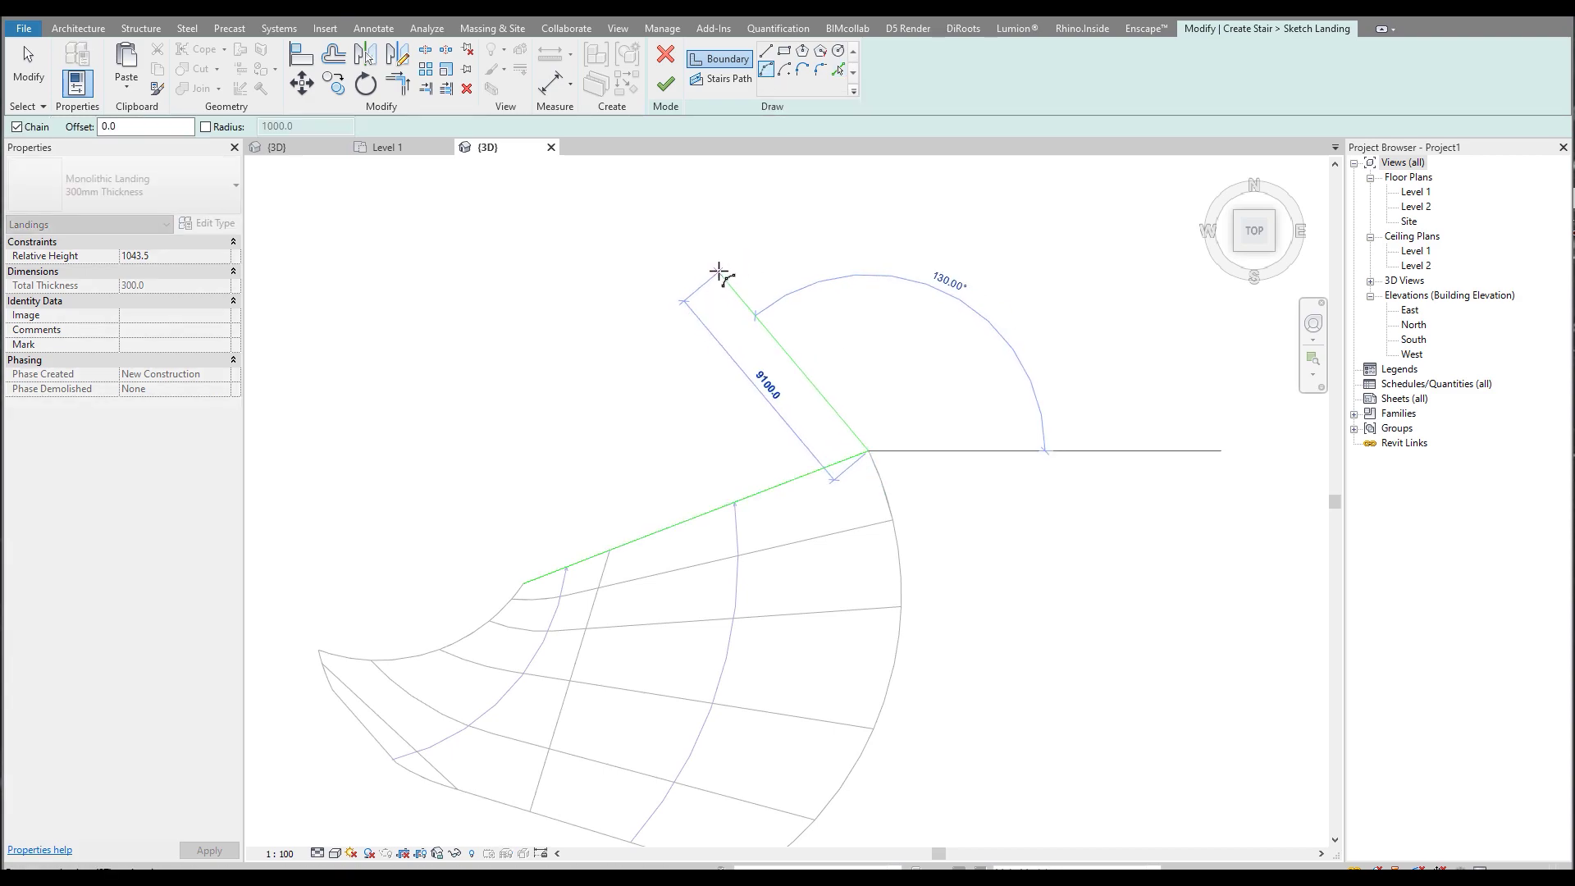
left_click(721, 272)
key("Escape")
key("Escape")
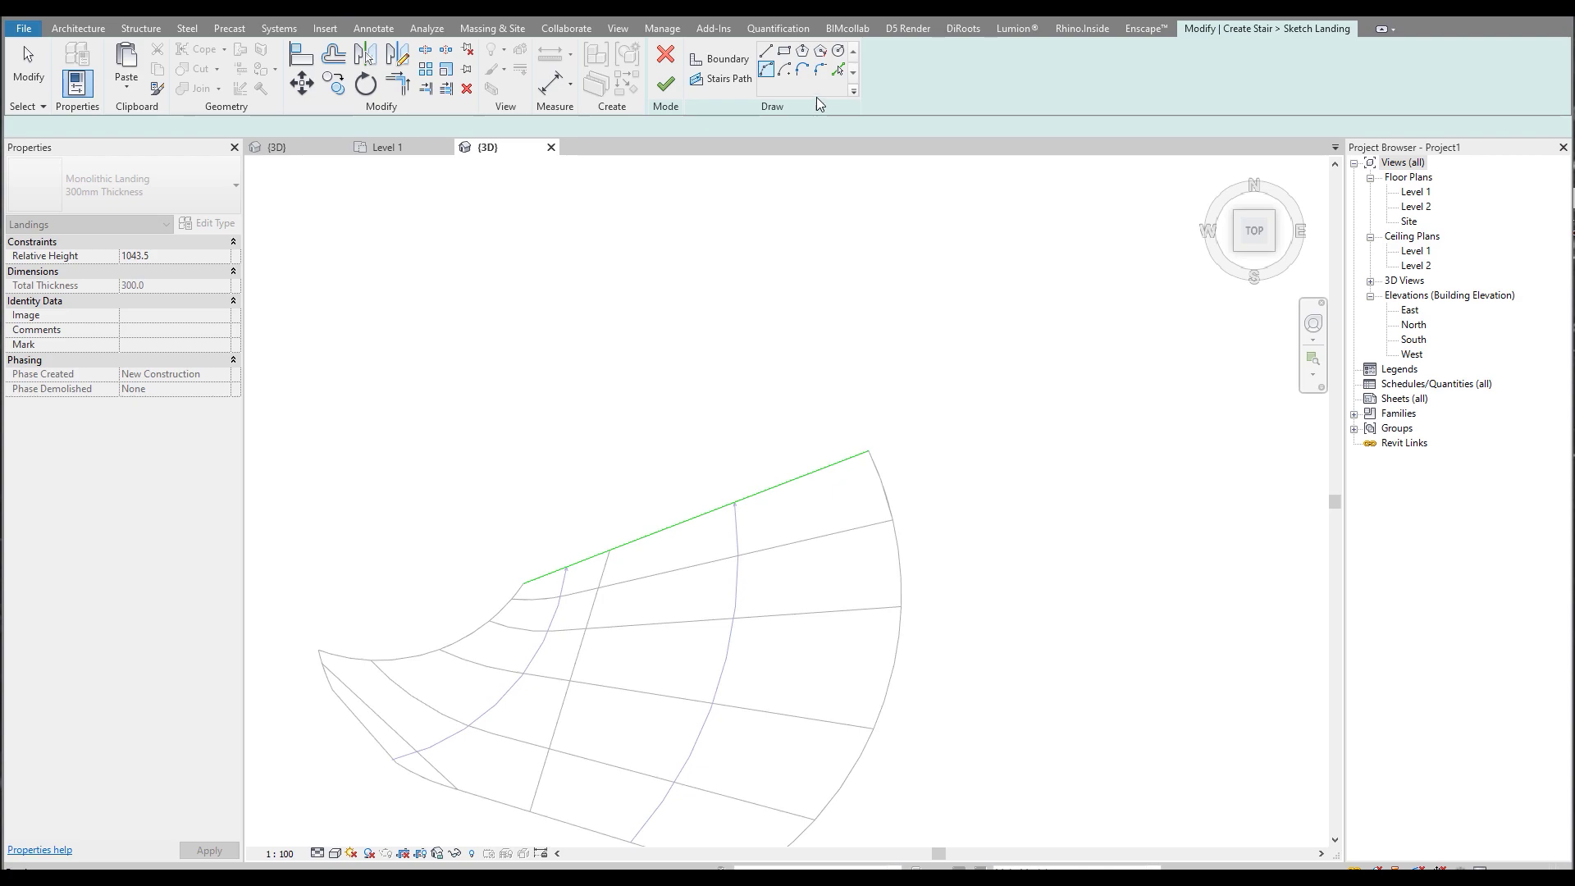
Create the landing's outer boundary arc of about 47° from the outer run's curved edge, starting at the uppermost riser's outer end.
left_click(838, 69)
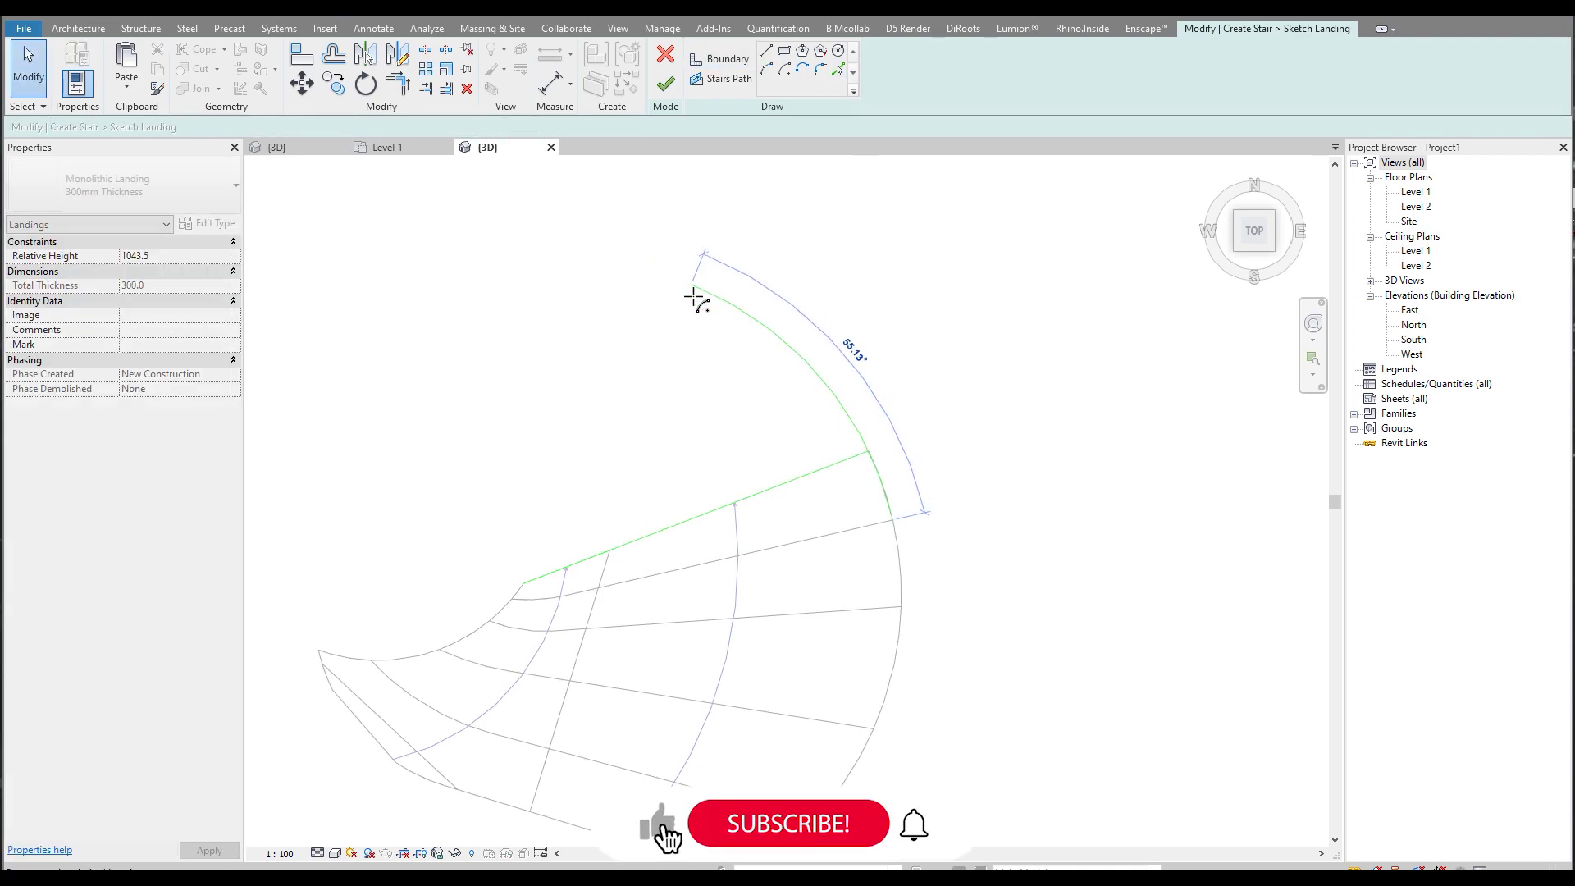
left_click(697, 303)
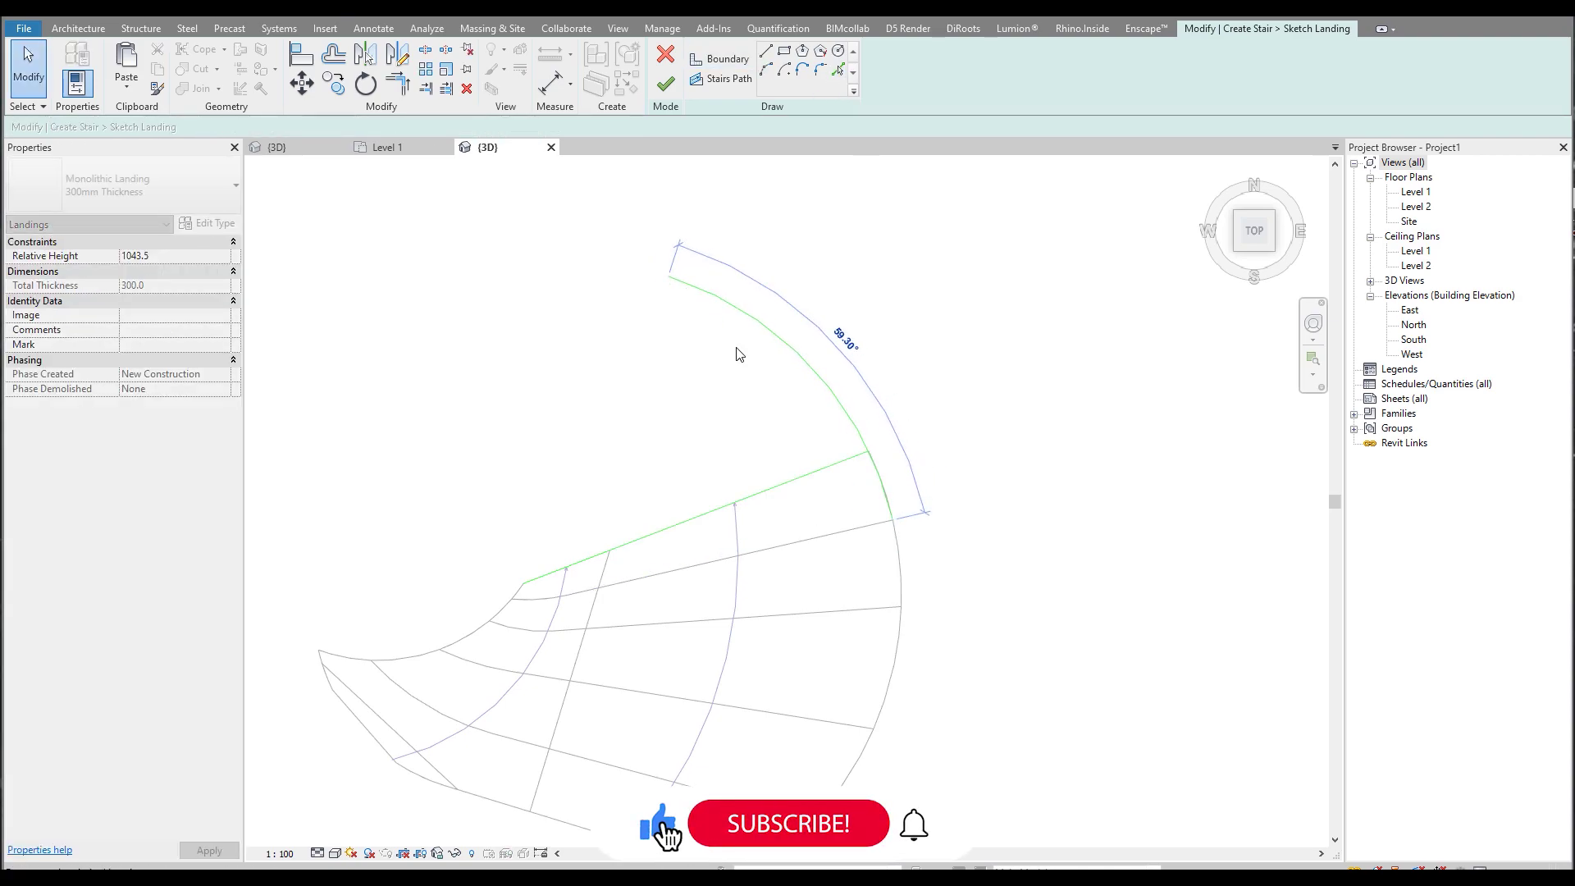
left_click(707, 294)
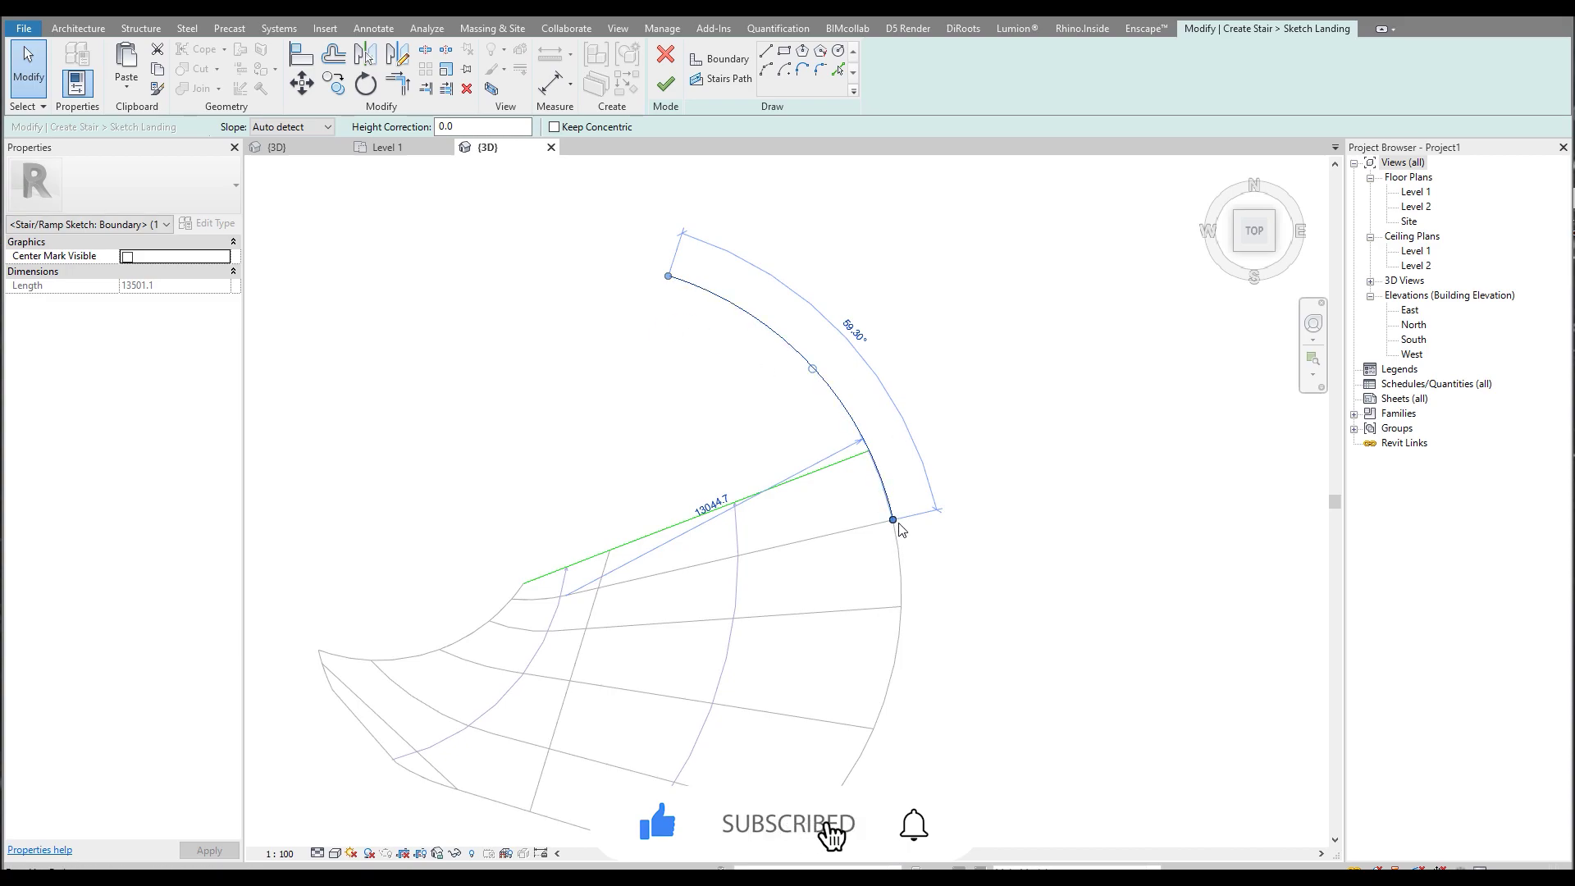
left_click_drag(893, 519, 870, 451)
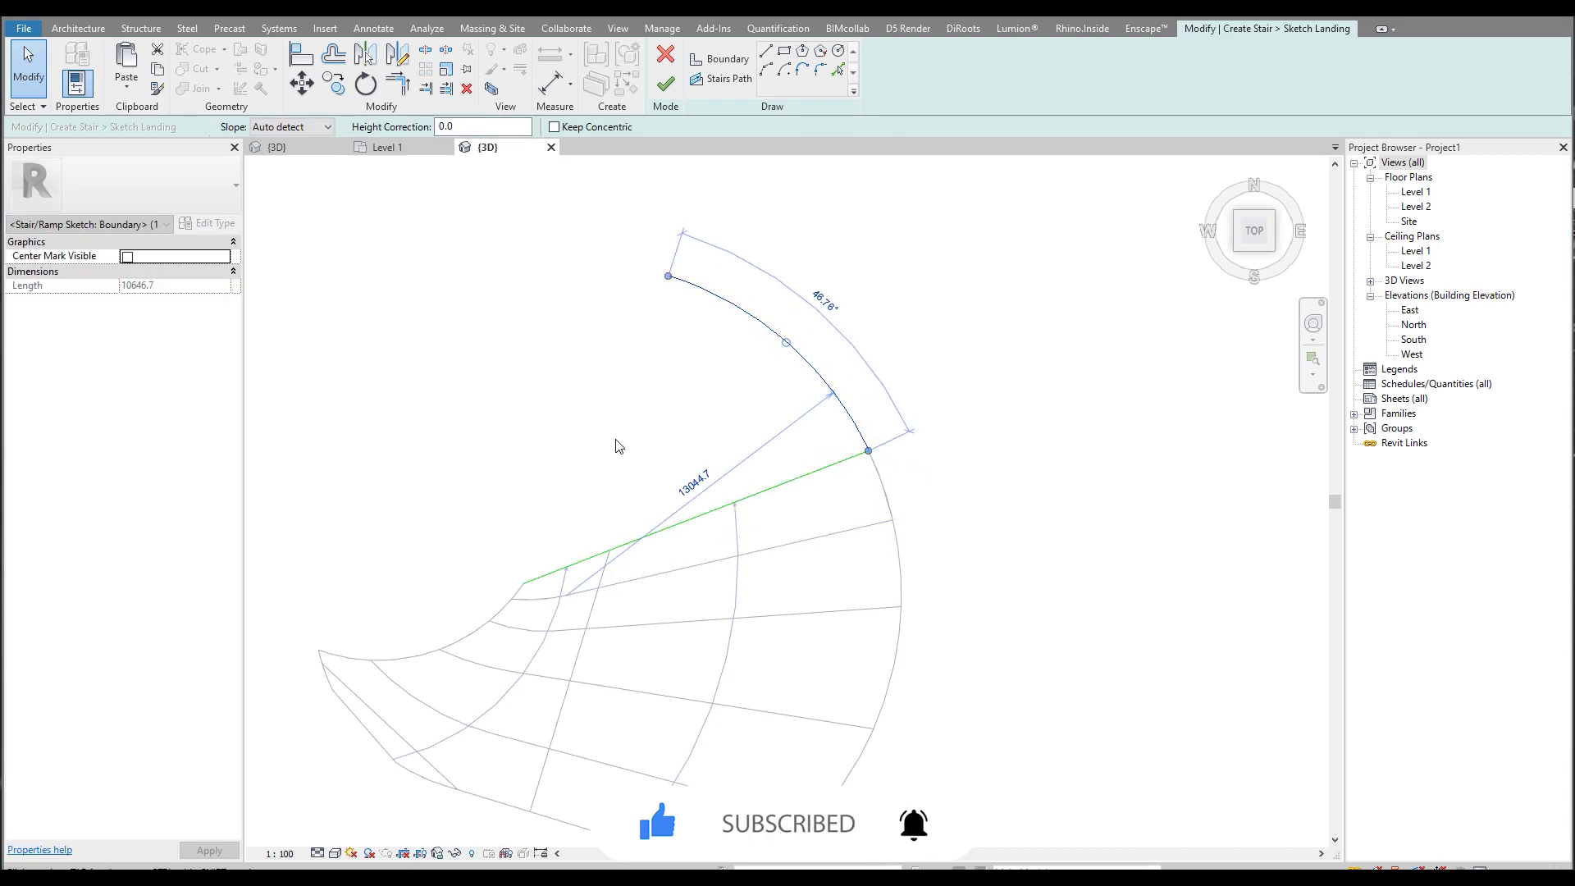
Shorten the landing's outer boundary arc by pulling its free end back toward the uppermost riser.
middle_click_drag(616, 439, 659, 453)
left_click_drag(707, 294, 764, 312)
left_click(593, 454)
middle_click_drag(595, 460, 683, 449)
Draw the landing's inner boundary arc with a radius of about 2545 mm, starting at the uppermost riser's inner end.
left_click(720, 58)
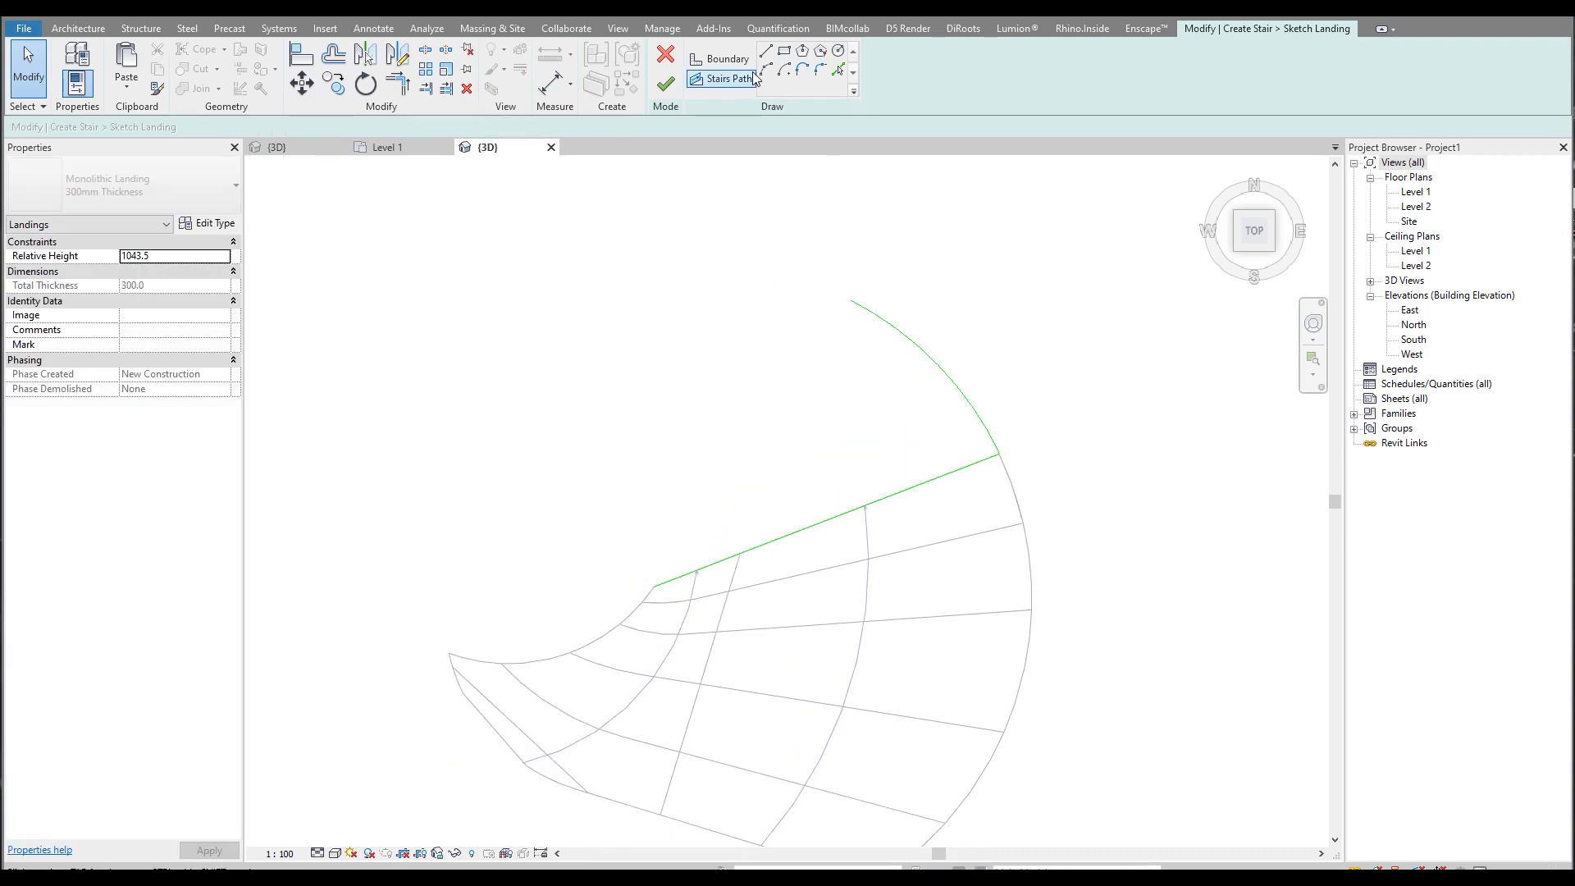
left_click(659, 586)
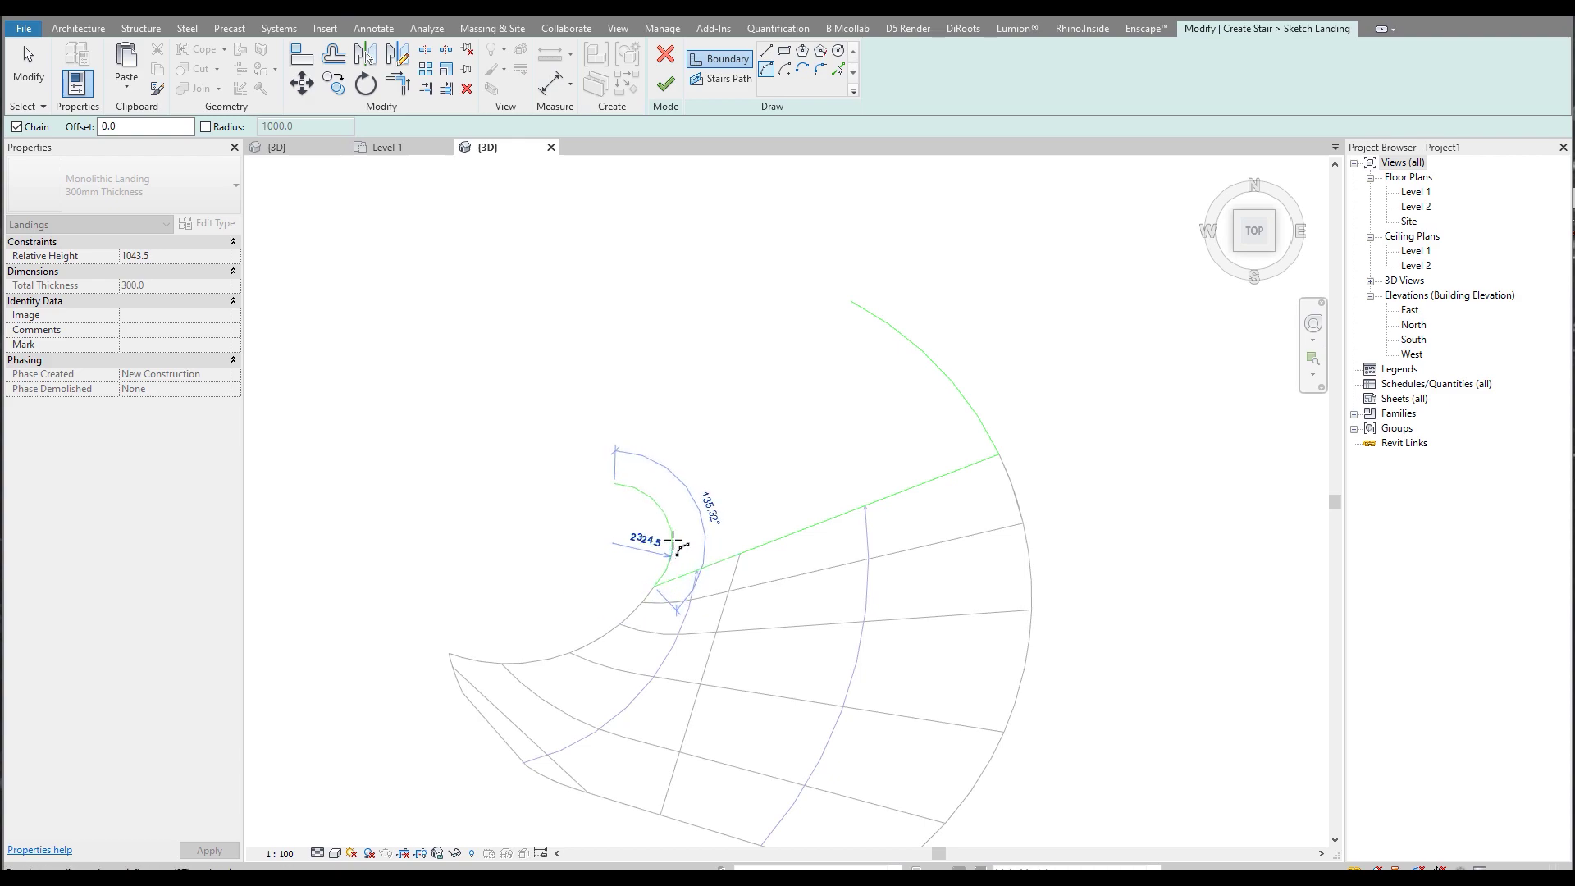
left_click(667, 541)
key("Escape")
key("Escape")
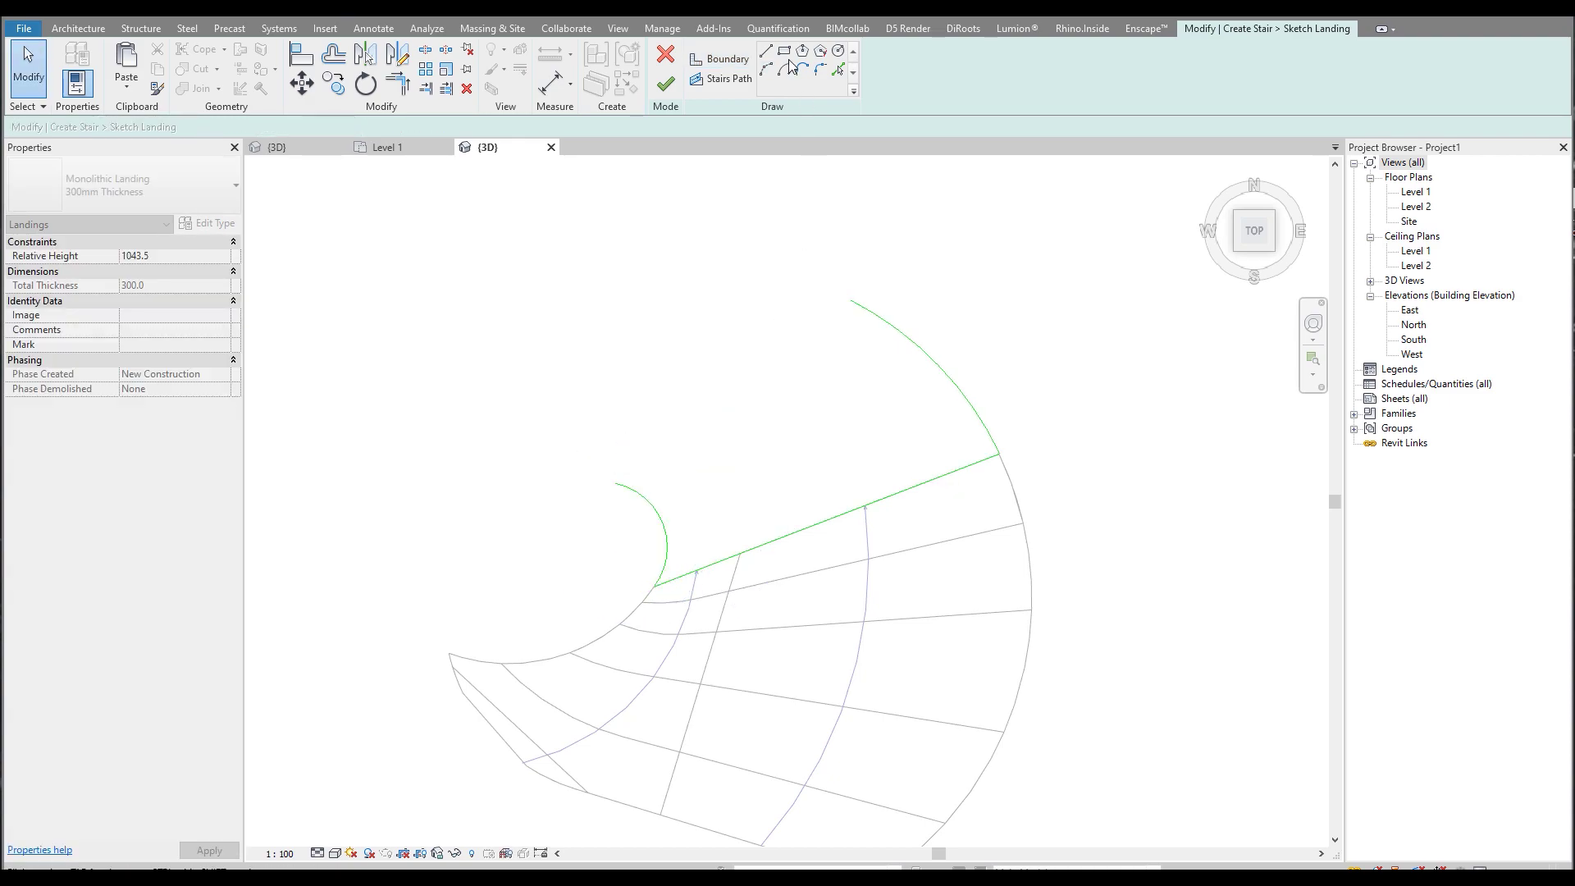
Close the landing boundary with a straight line between the free ends of the two arcs and finish the landing sketch.
left_click(766, 51)
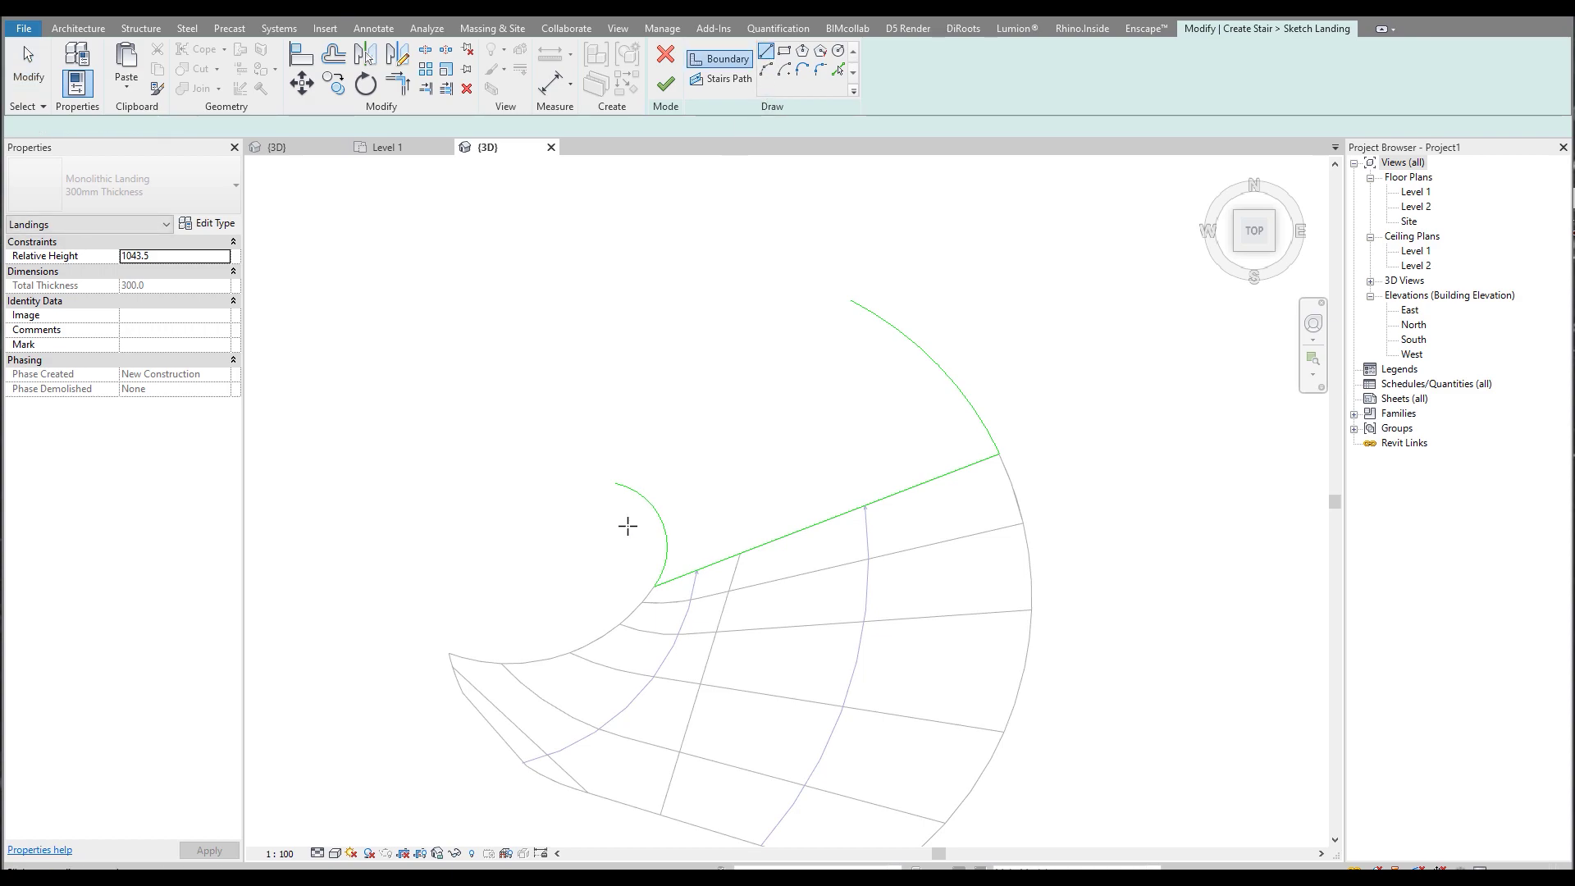
left_click(616, 483)
left_click(858, 307)
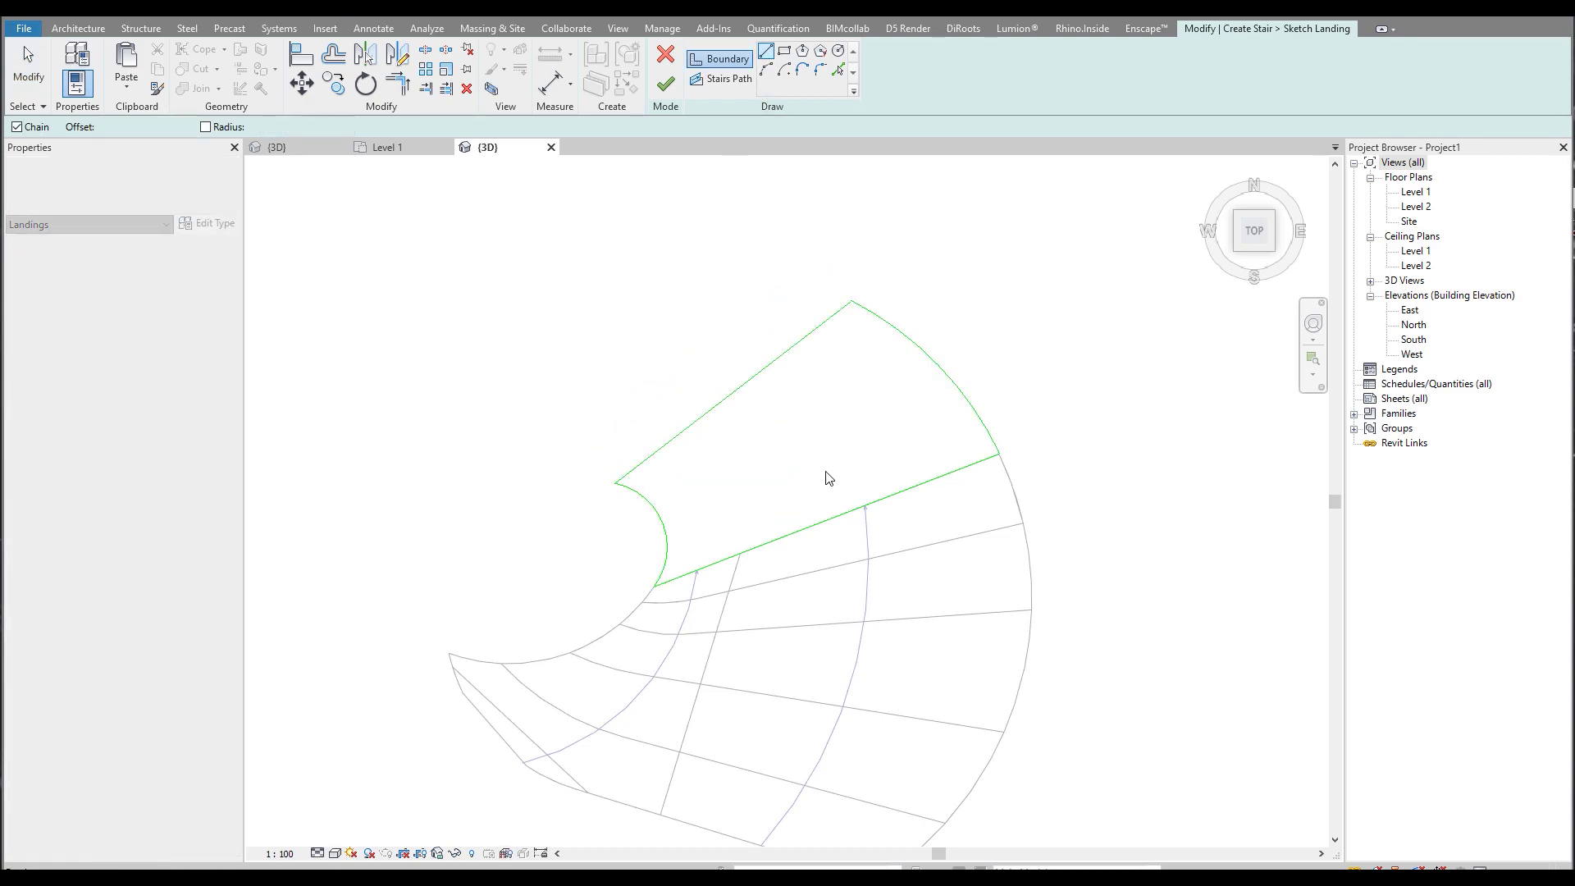
key("Escape")
key("Escape")
mouse_move(615, 580)
middle_mouse_down("shift")
mouse_move(874, 392)
mouse_move(971, 281)
mouse_move(802, 451)
mouse_move(749, 175)
middle_mouse_up("shift")
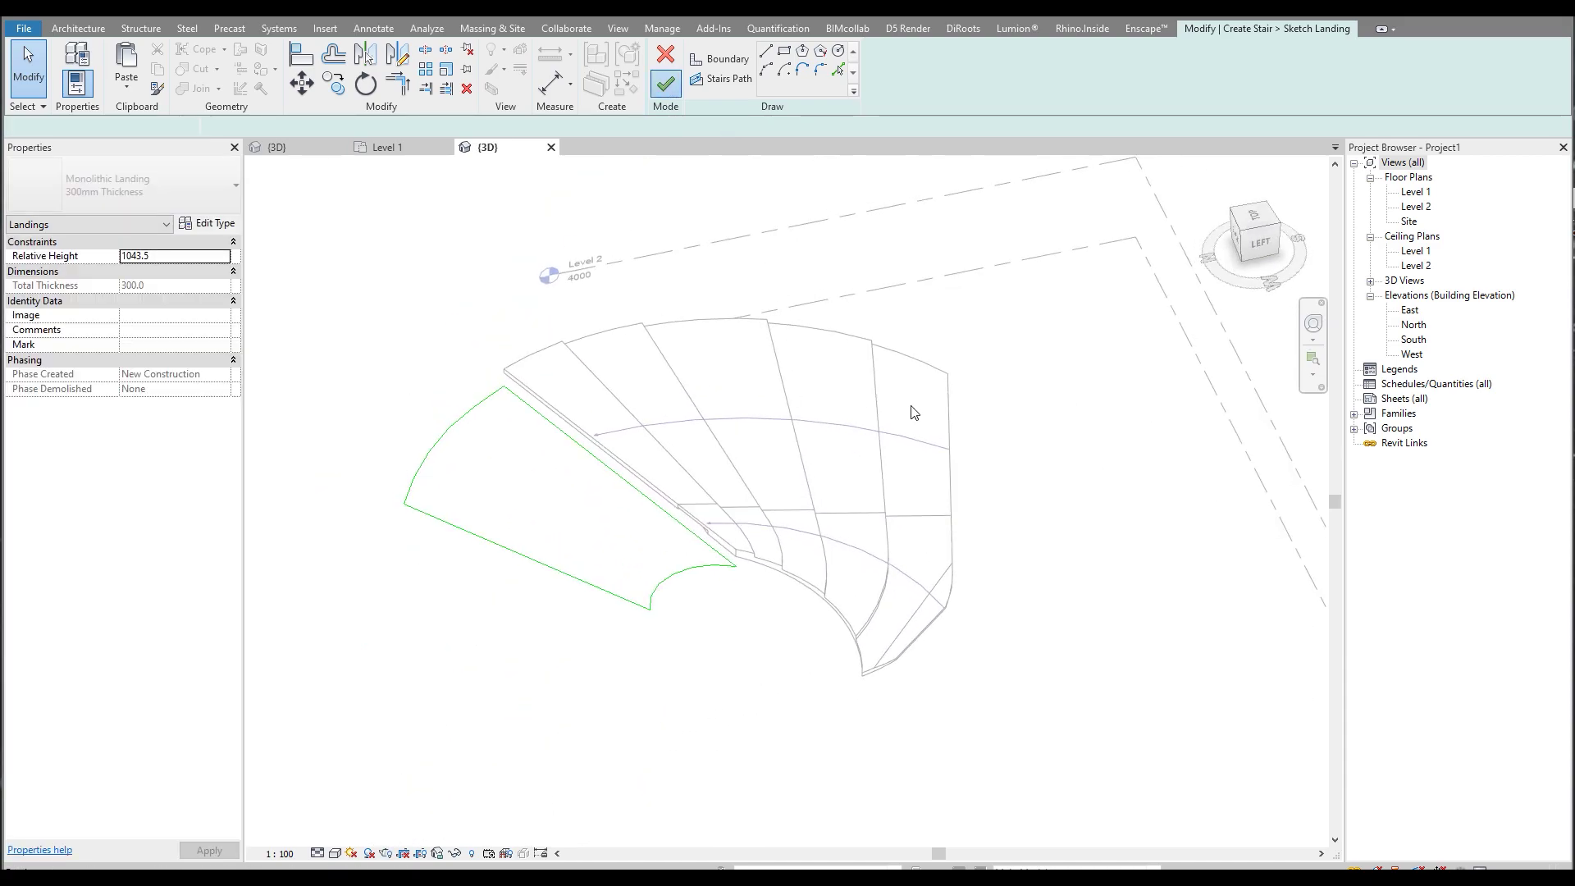
mouse_move(1137, 515)
middle_mouse_down("shift")
mouse_move(1058, 497)
mouse_move(755, 552)
mouse_move(745, 538)
mouse_move(862, 544)
mouse_move(847, 483)
mouse_move(918, 534)
mouse_move(1023, 520)
mouse_move(1111, 672)
mouse_move(934, 593)
mouse_move(949, 661)
mouse_move(902, 632)
middle_mouse_up("shift")
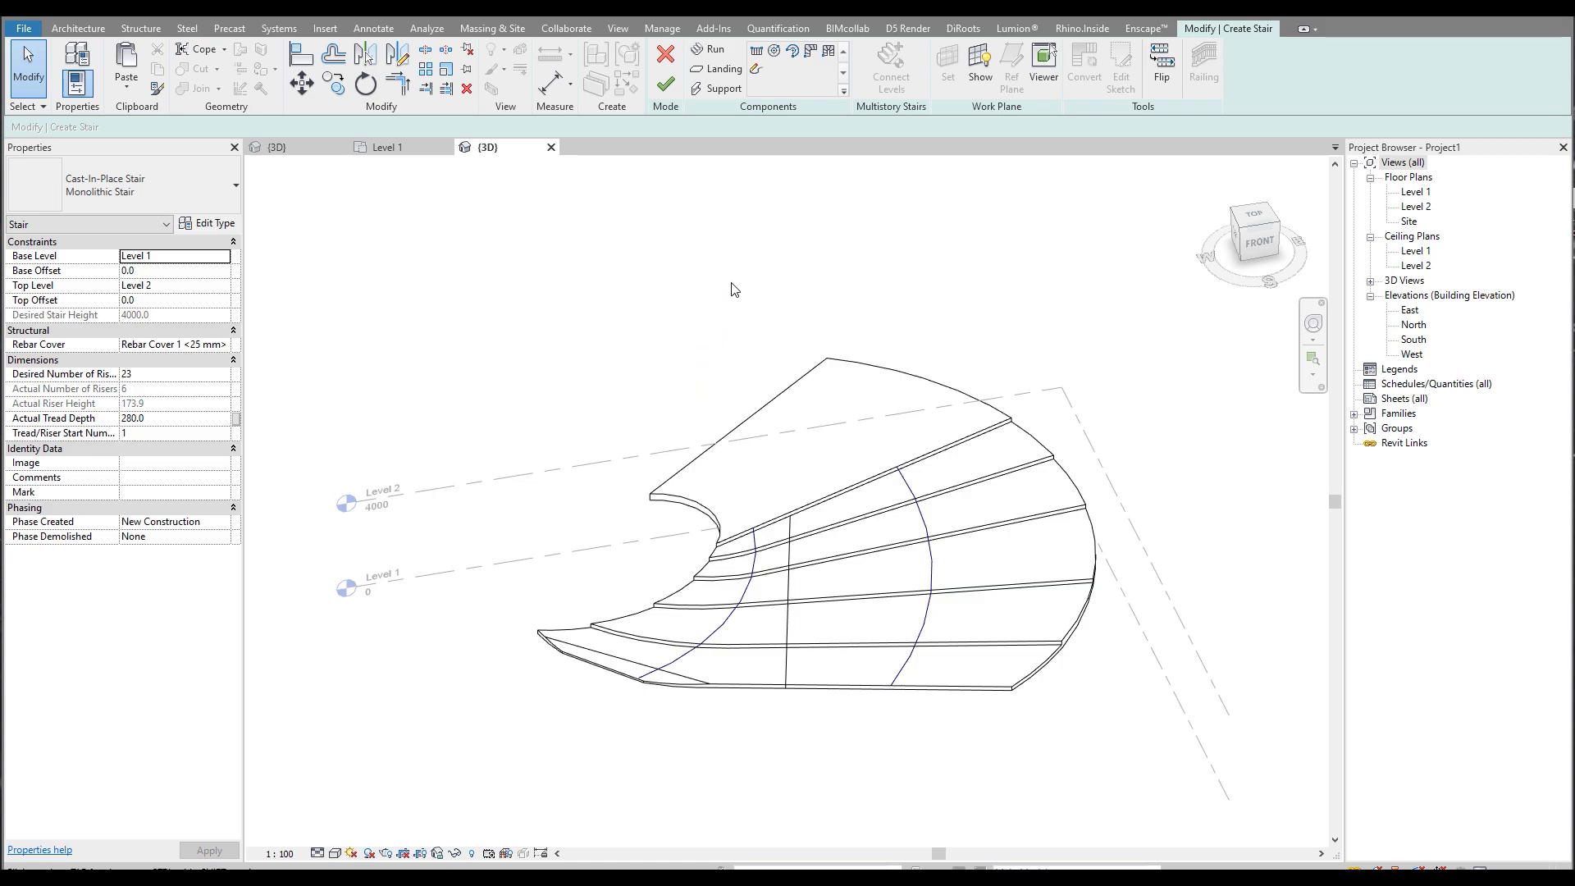
Start a sketched run above the landing and pick the landing's inner and outer arcs as its boundary lines.
left_click(714, 49)
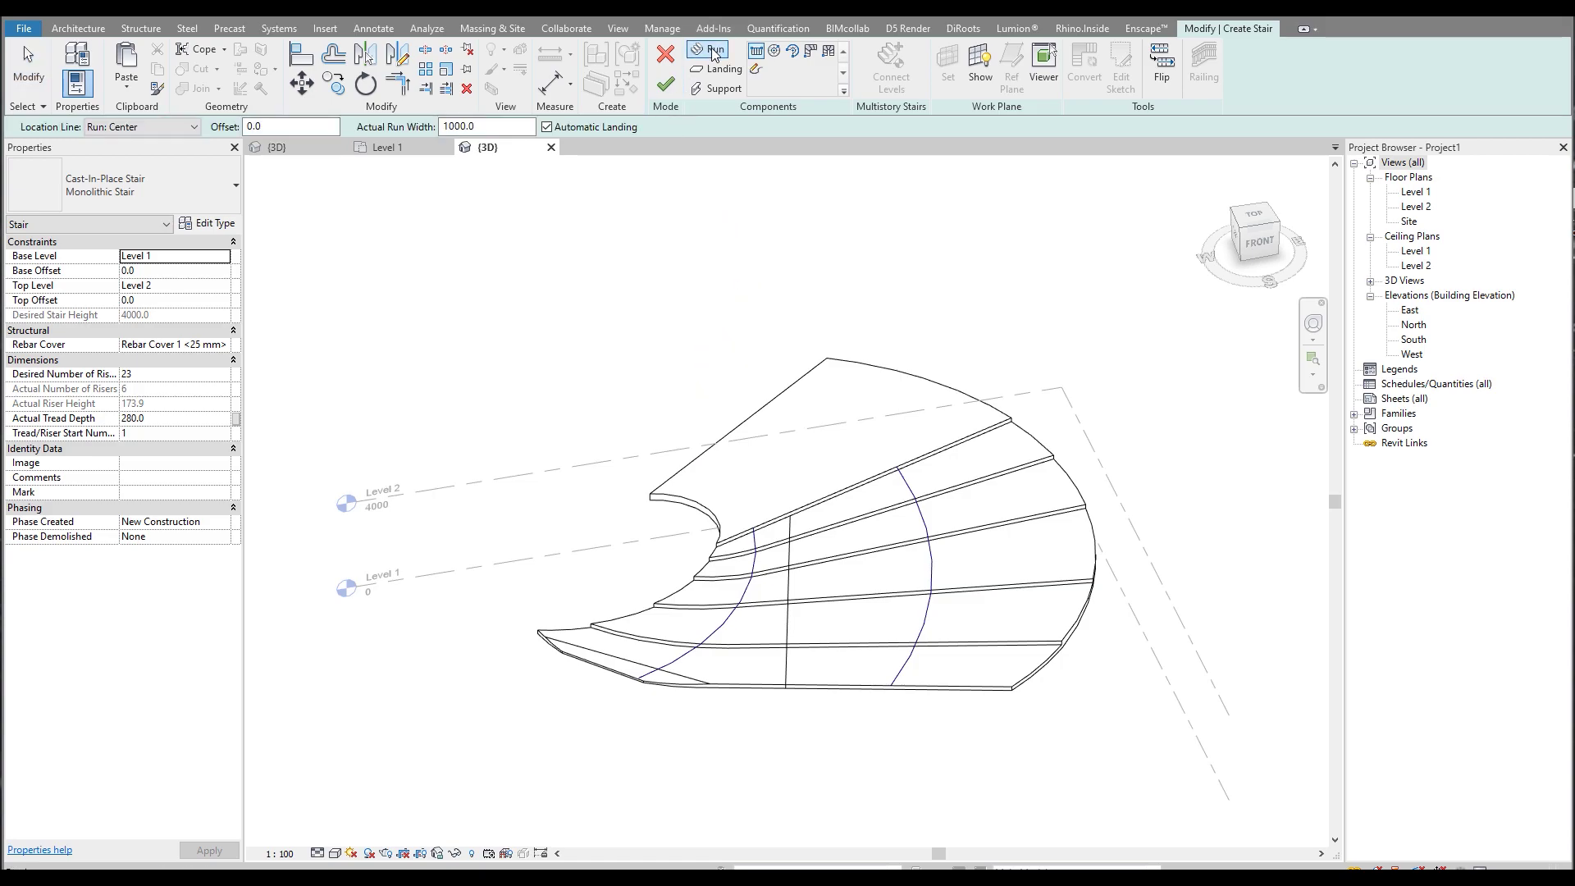
left_click(756, 70)
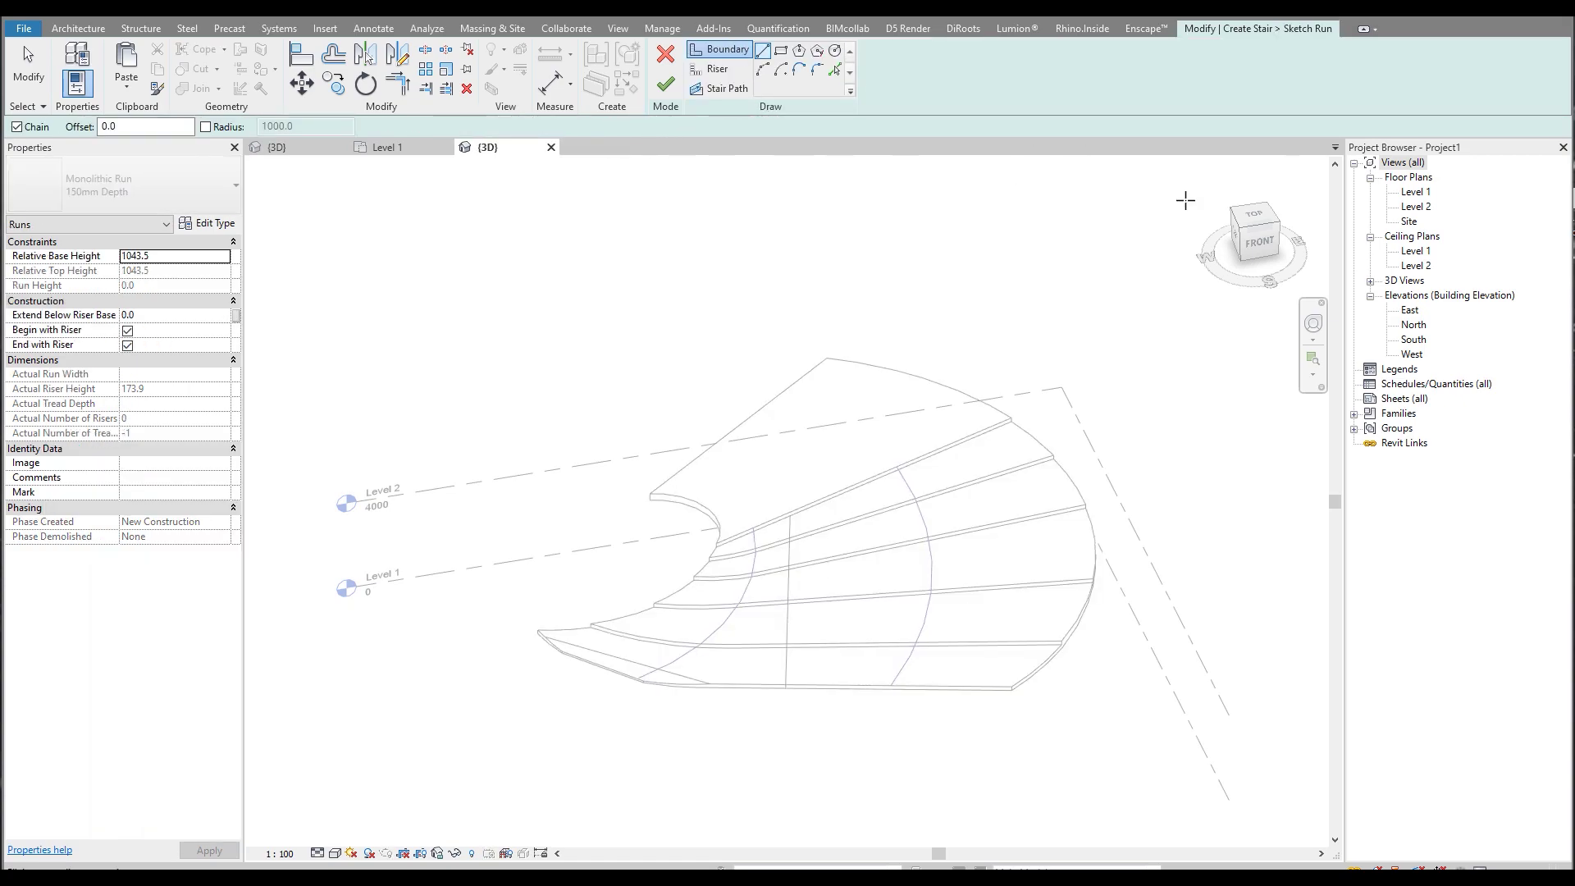
left_click(1254, 215)
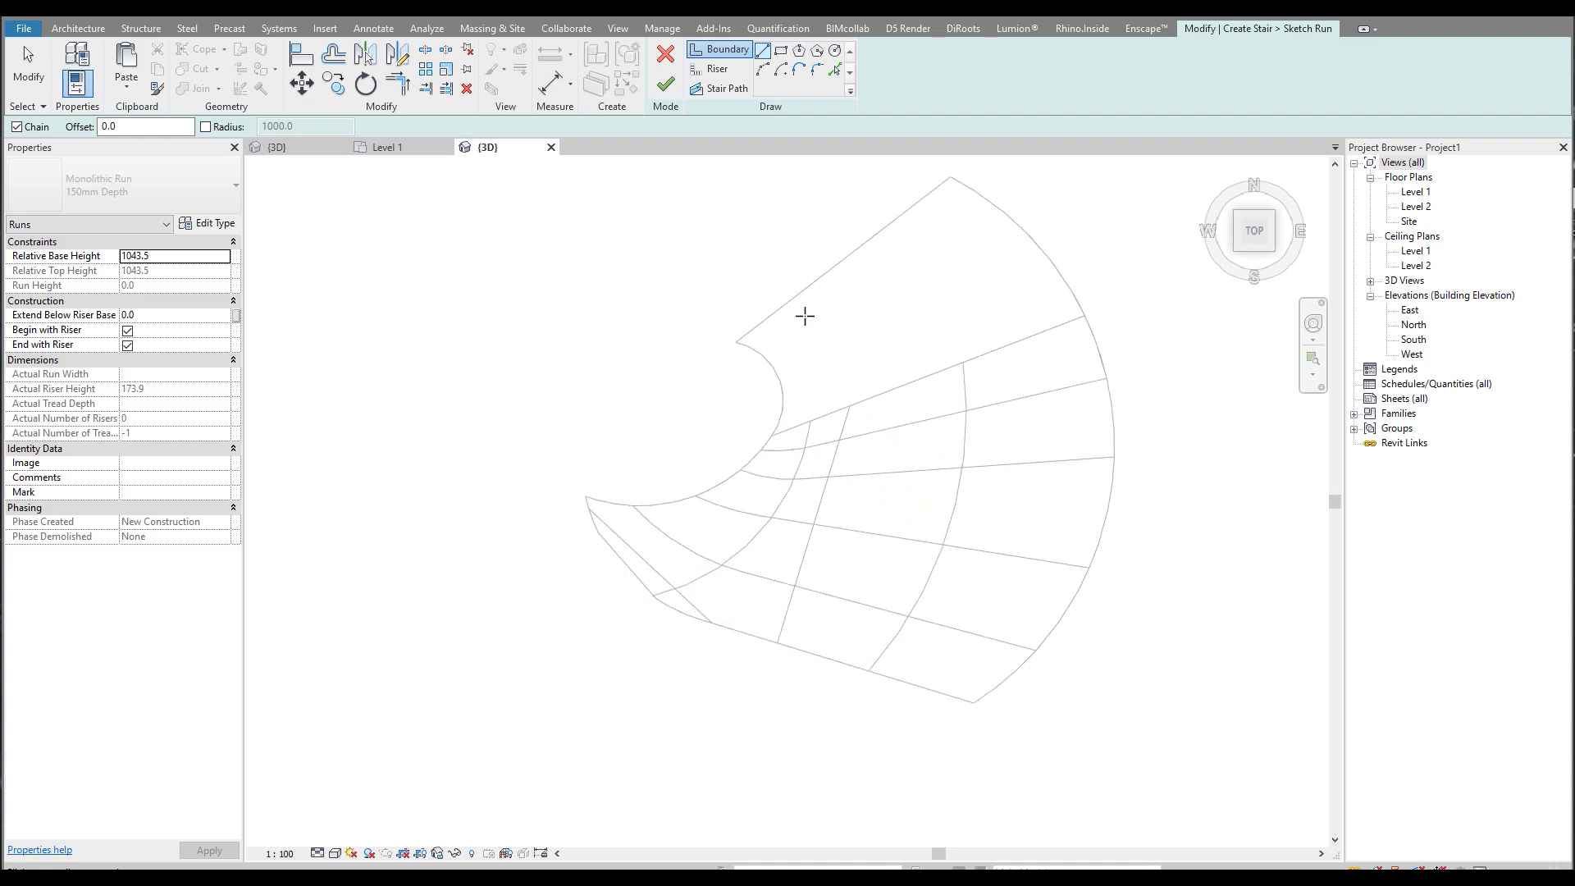
scroll(805, 316, "up", 2)
middle_click_drag(781, 293, 839, 395)
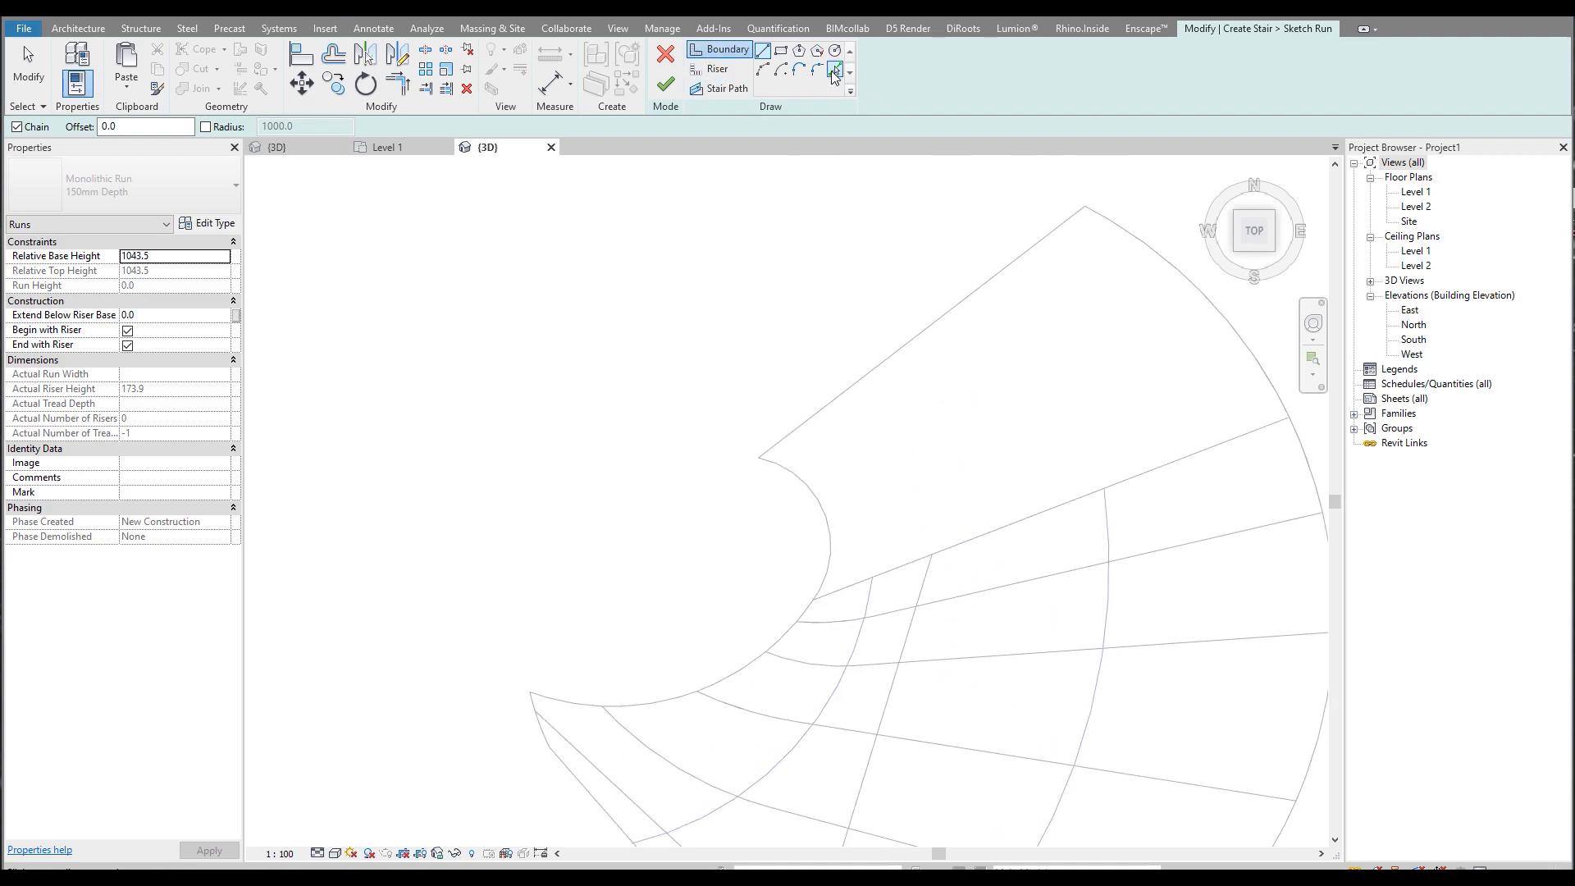
left_click(836, 71)
left_click(802, 486)
middle_click_drag(923, 358, 681, 449)
left_click(872, 327)
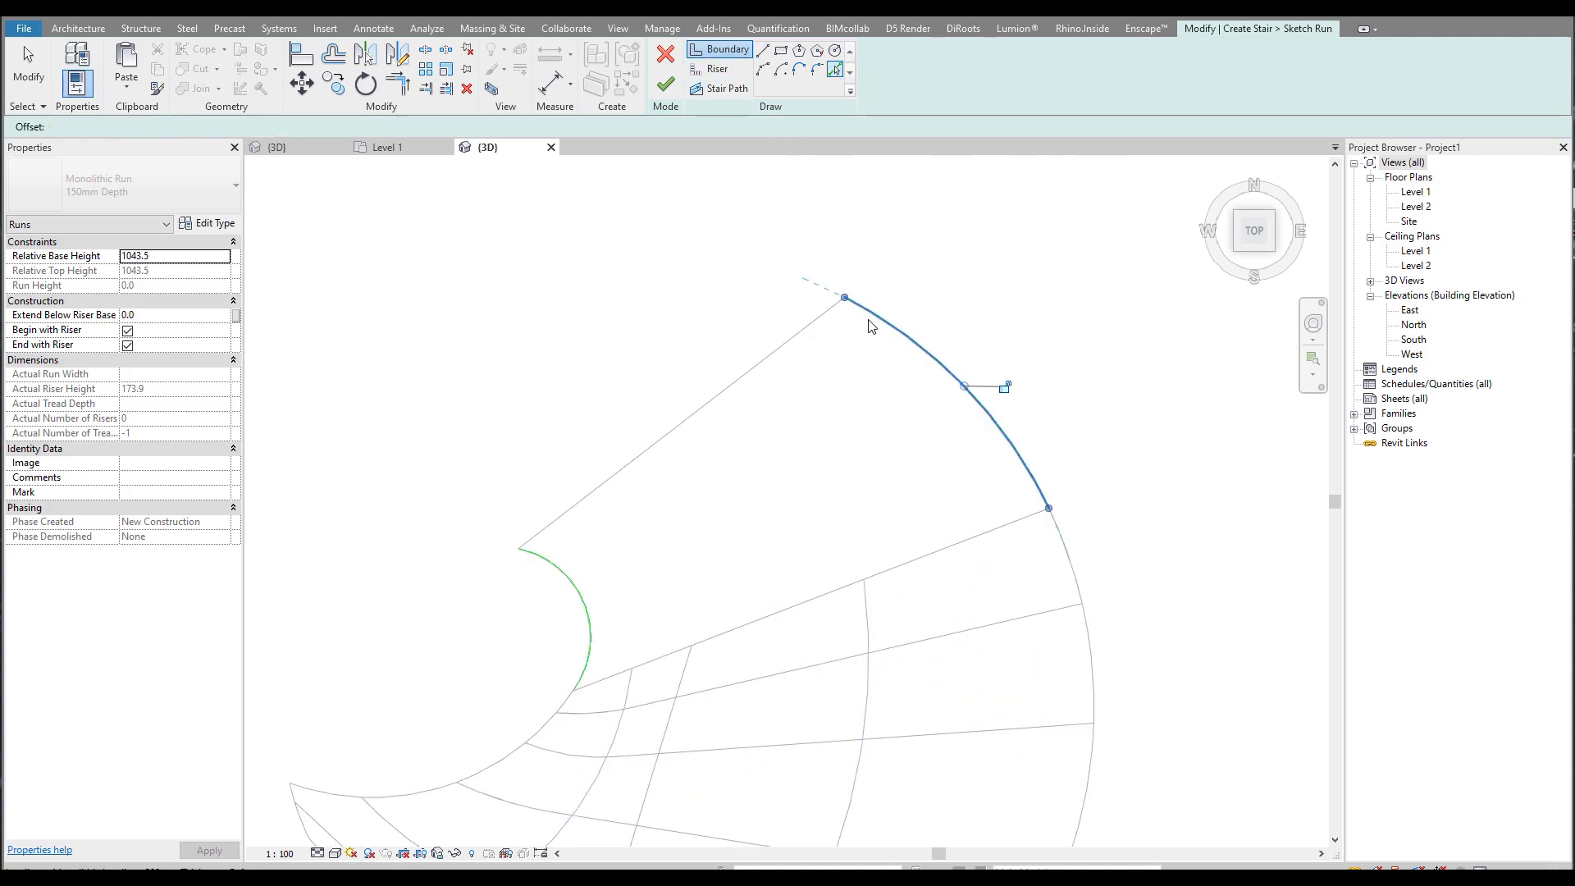
Reshape the run's outer boundary arc so it starts at the landing's outer corner and continues well past the landing.
key("Escape")
key("Escape")
left_click(856, 305)
mouse_move(844, 297)
left_mouse_down()
mouse_move(498, 264)
mouse_move(922, 394)
mouse_move(1044, 520)
mouse_move(852, 331)
mouse_move(844, 297)
left_mouse_up()
left_click_drag(433, 290, 342, 348)
middle_click_drag(593, 419, 851, 358)
key("Escape")
Extend the run's inner boundary arc past the landing, start it at the landing's inner corner, and slightly lengthen the outer arc.
left_click(792, 495)
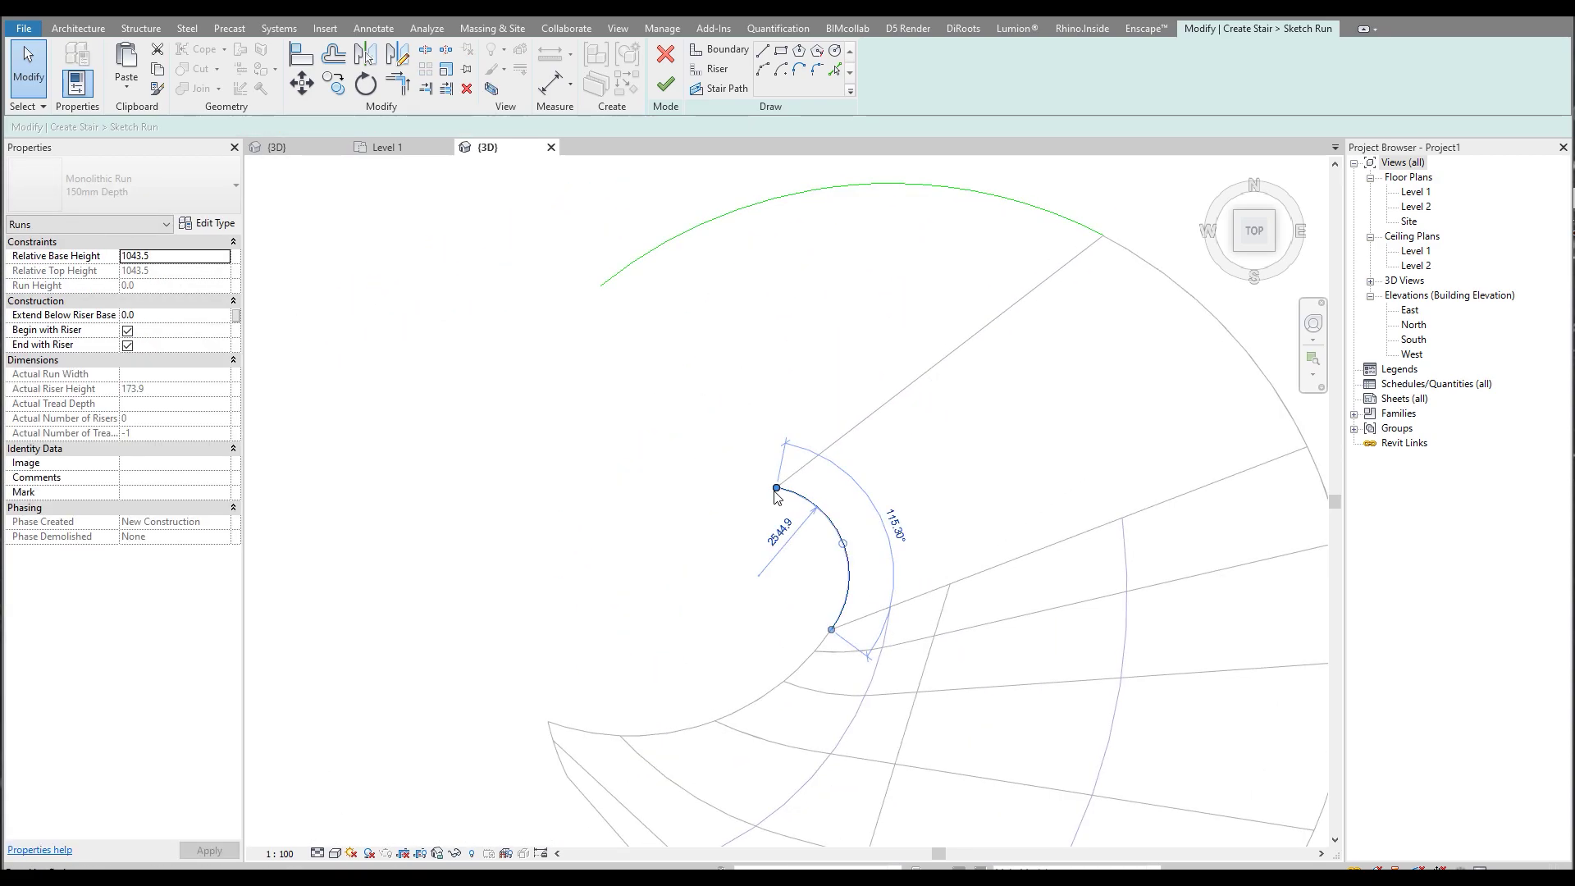
left_click_drag(777, 488, 751, 486)
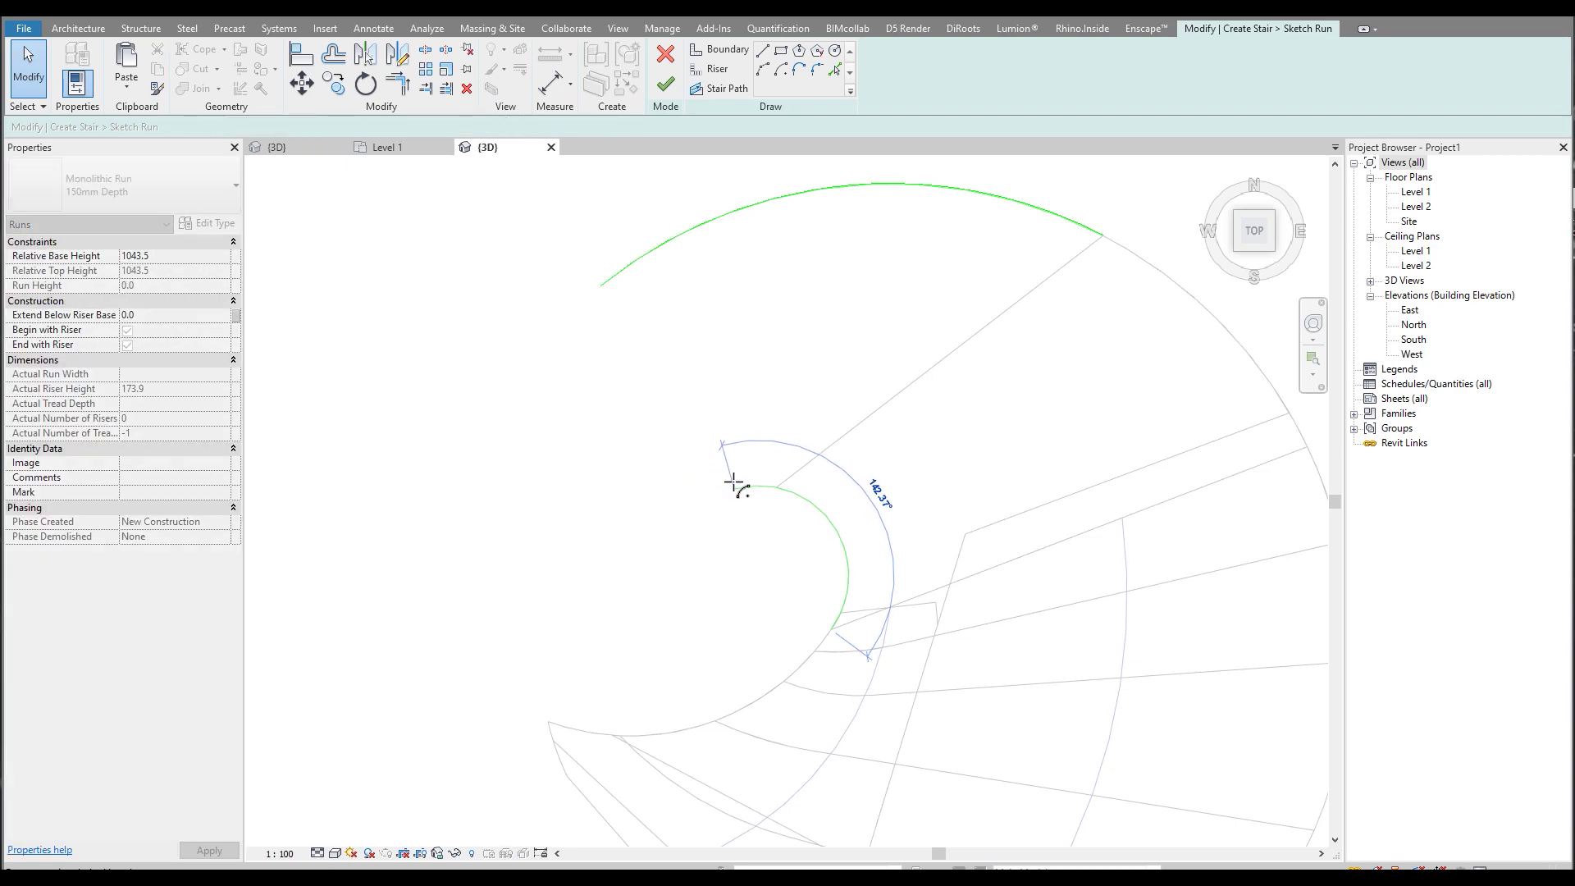
left_click_drag(624, 357, 627, 356)
left_click(610, 275)
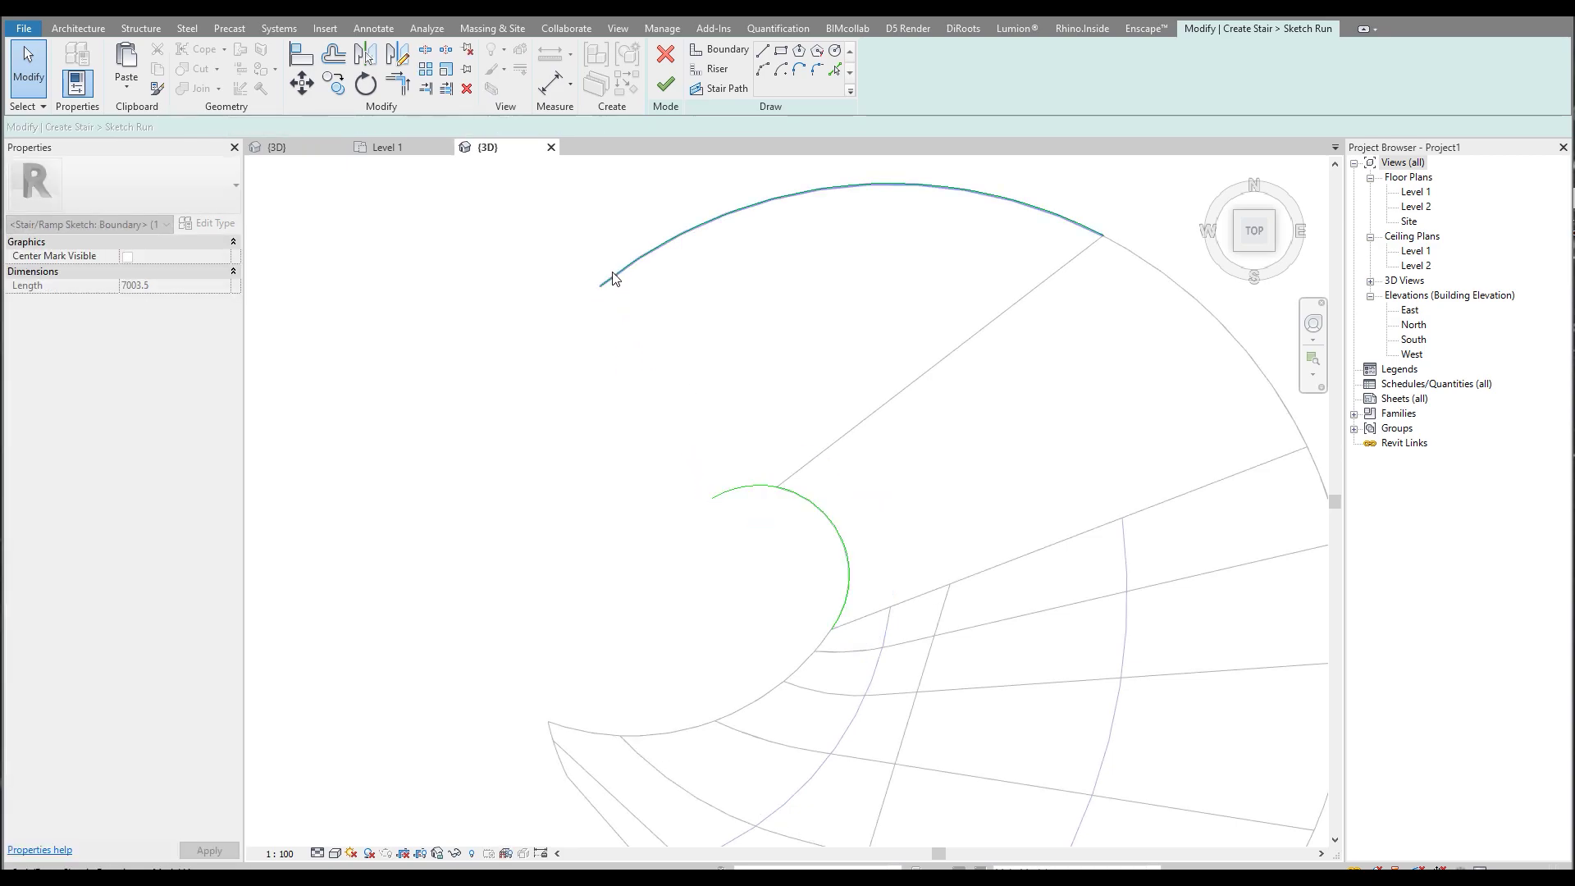
left_click_drag(601, 286, 590, 295)
left_click(798, 496)
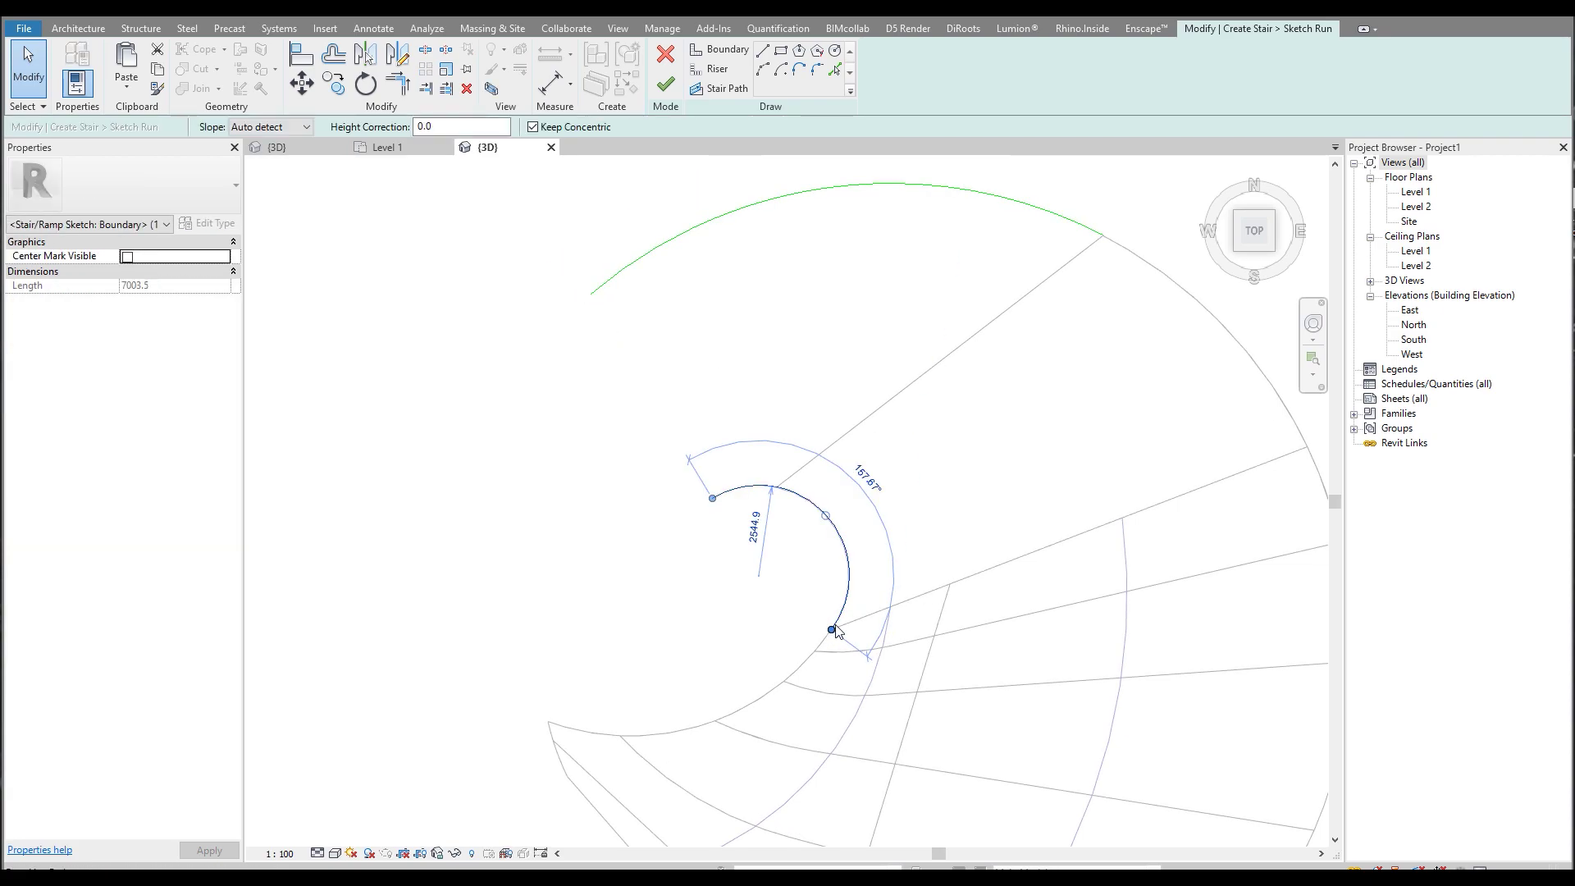
left_click_drag(832, 628, 774, 486)
left_click(894, 476)
middle_click_drag(897, 480, 895, 530)
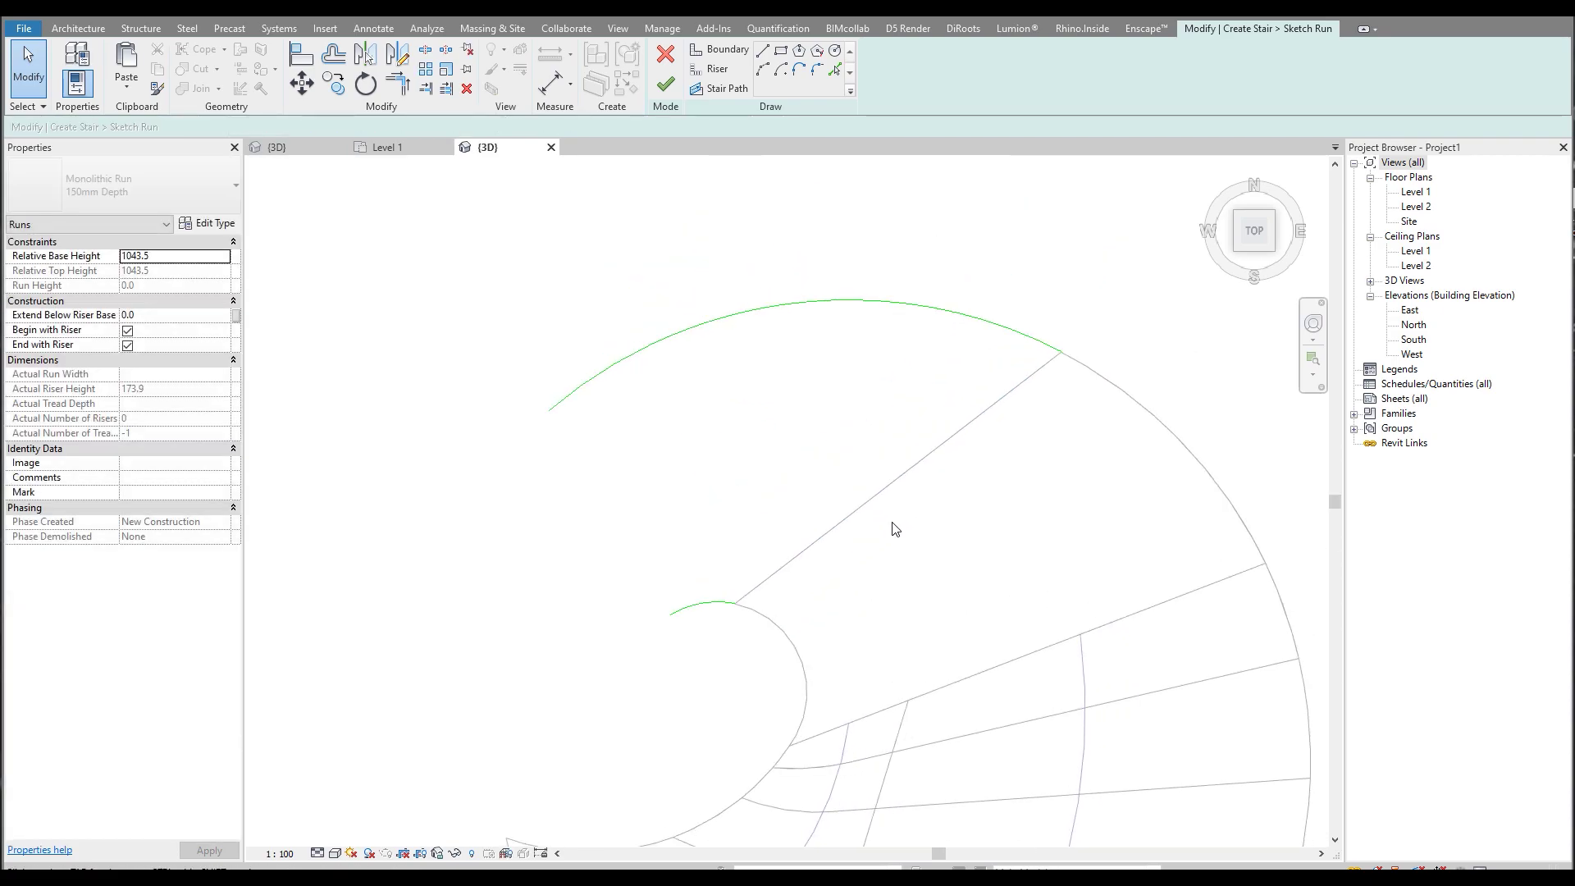
Draw the run's two end risers, one joining the arcs' free ends and one along the landing's upper edge.
left_click(719, 70)
left_click(546, 412)
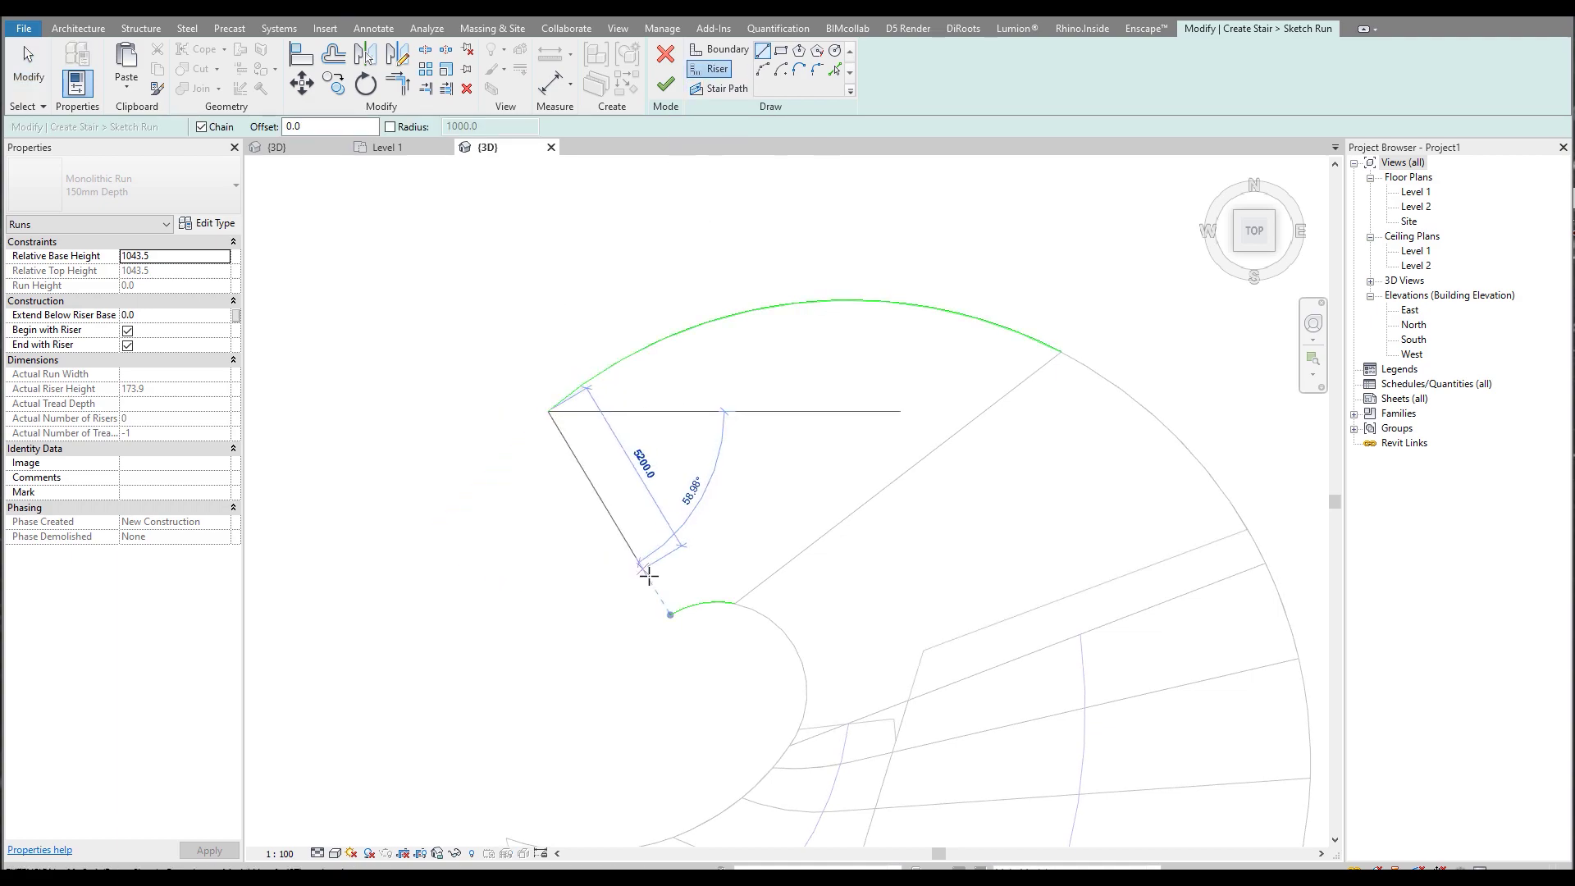
left_click(671, 614)
left_click(735, 603)
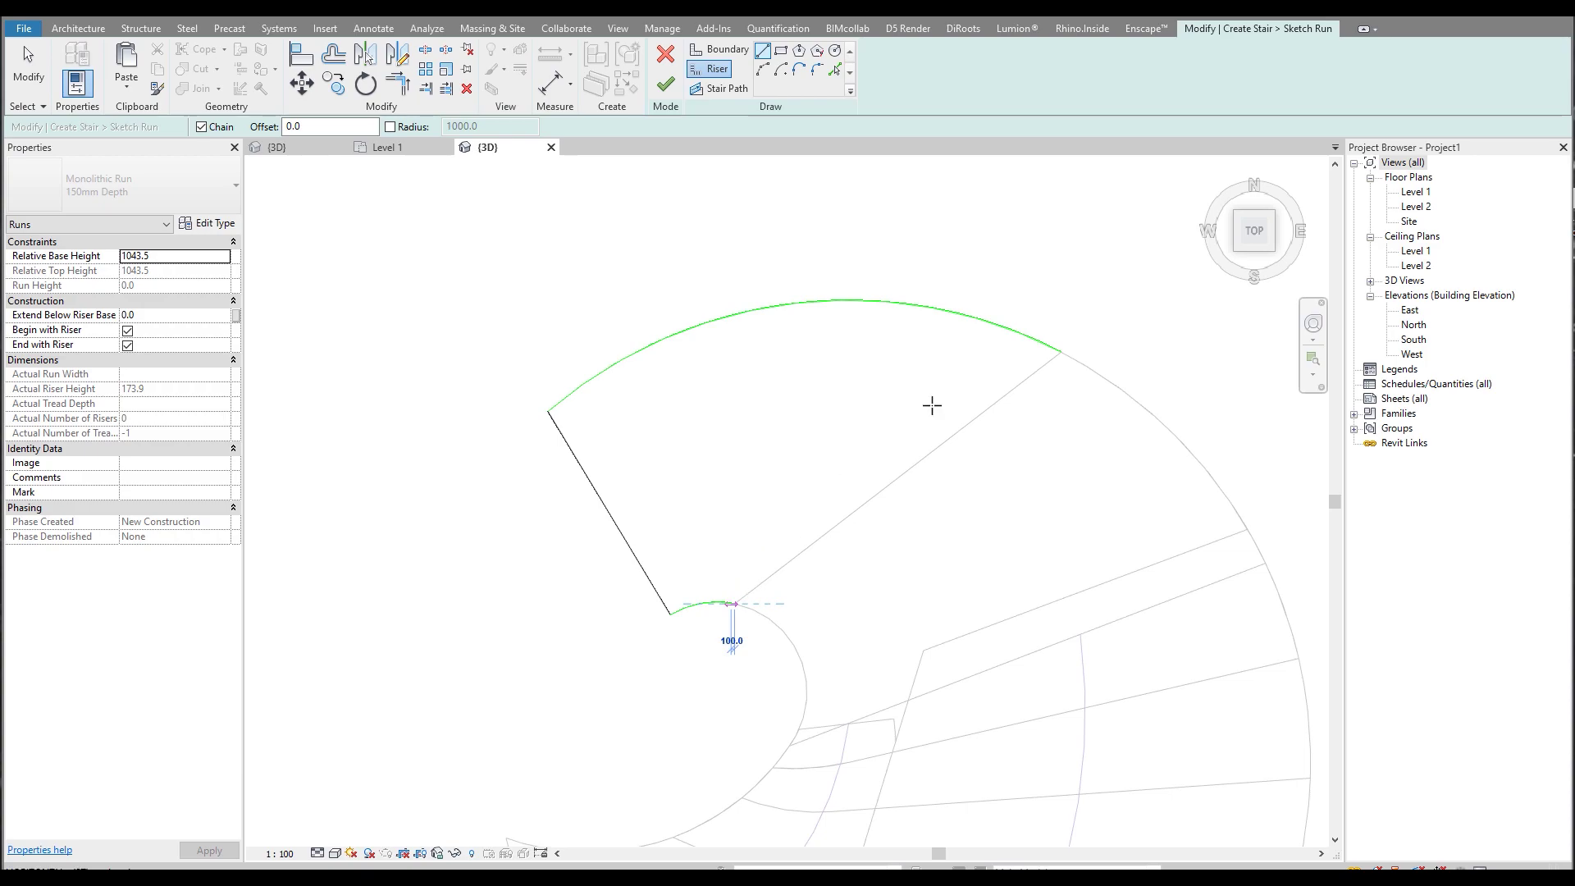
left_click(1061, 355)
scroll(691, 606, "up", 2)
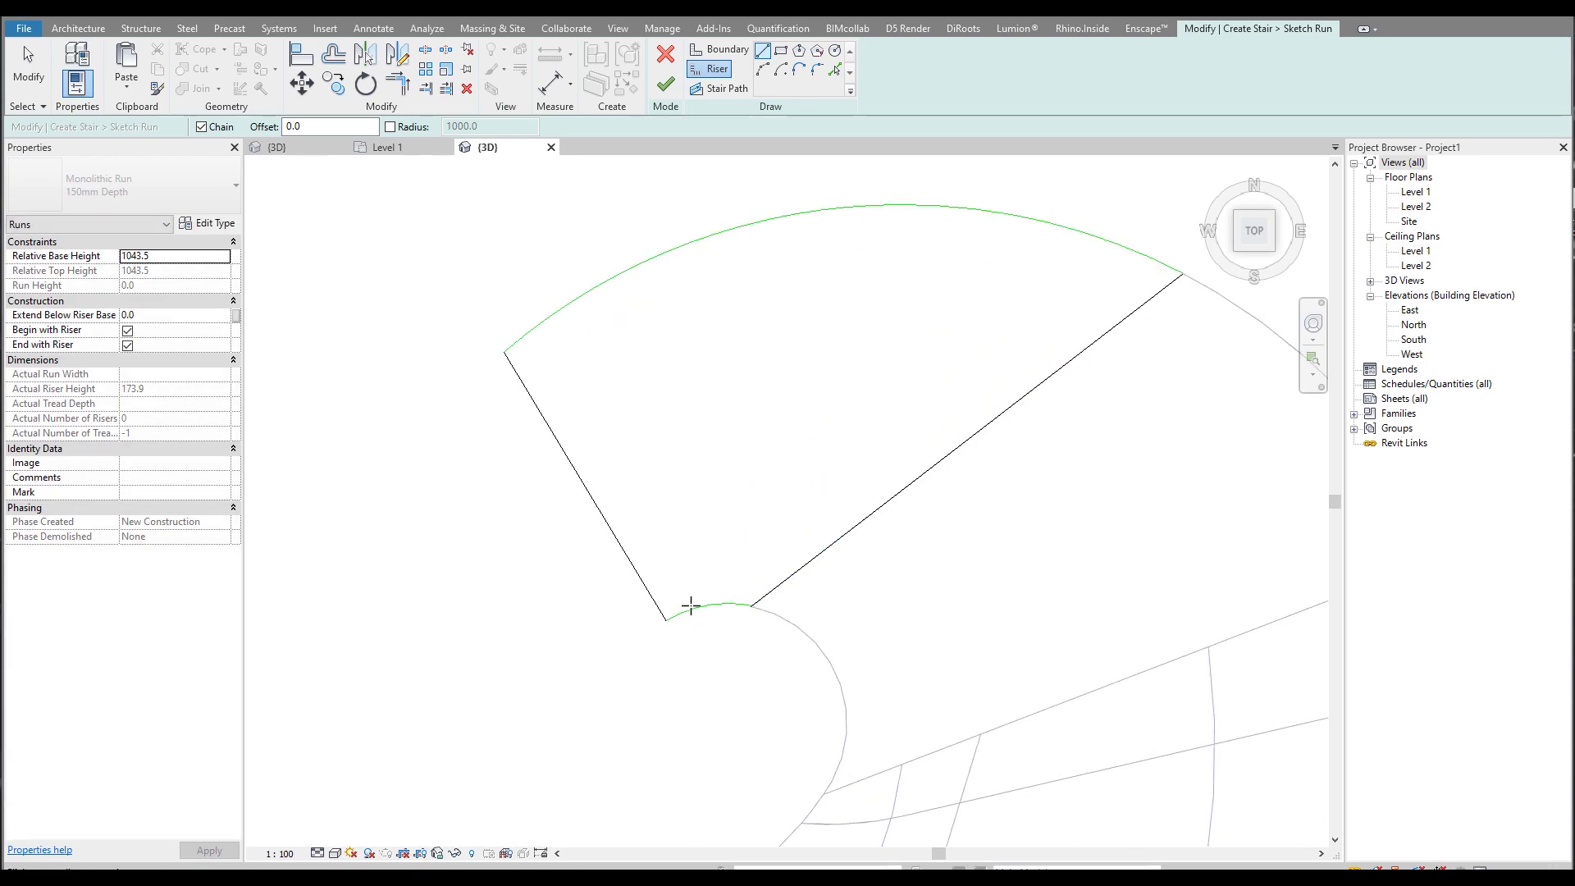
Draw four intermediate straight risers between the run's inner and outer boundary arcs.
left_click(694, 611)
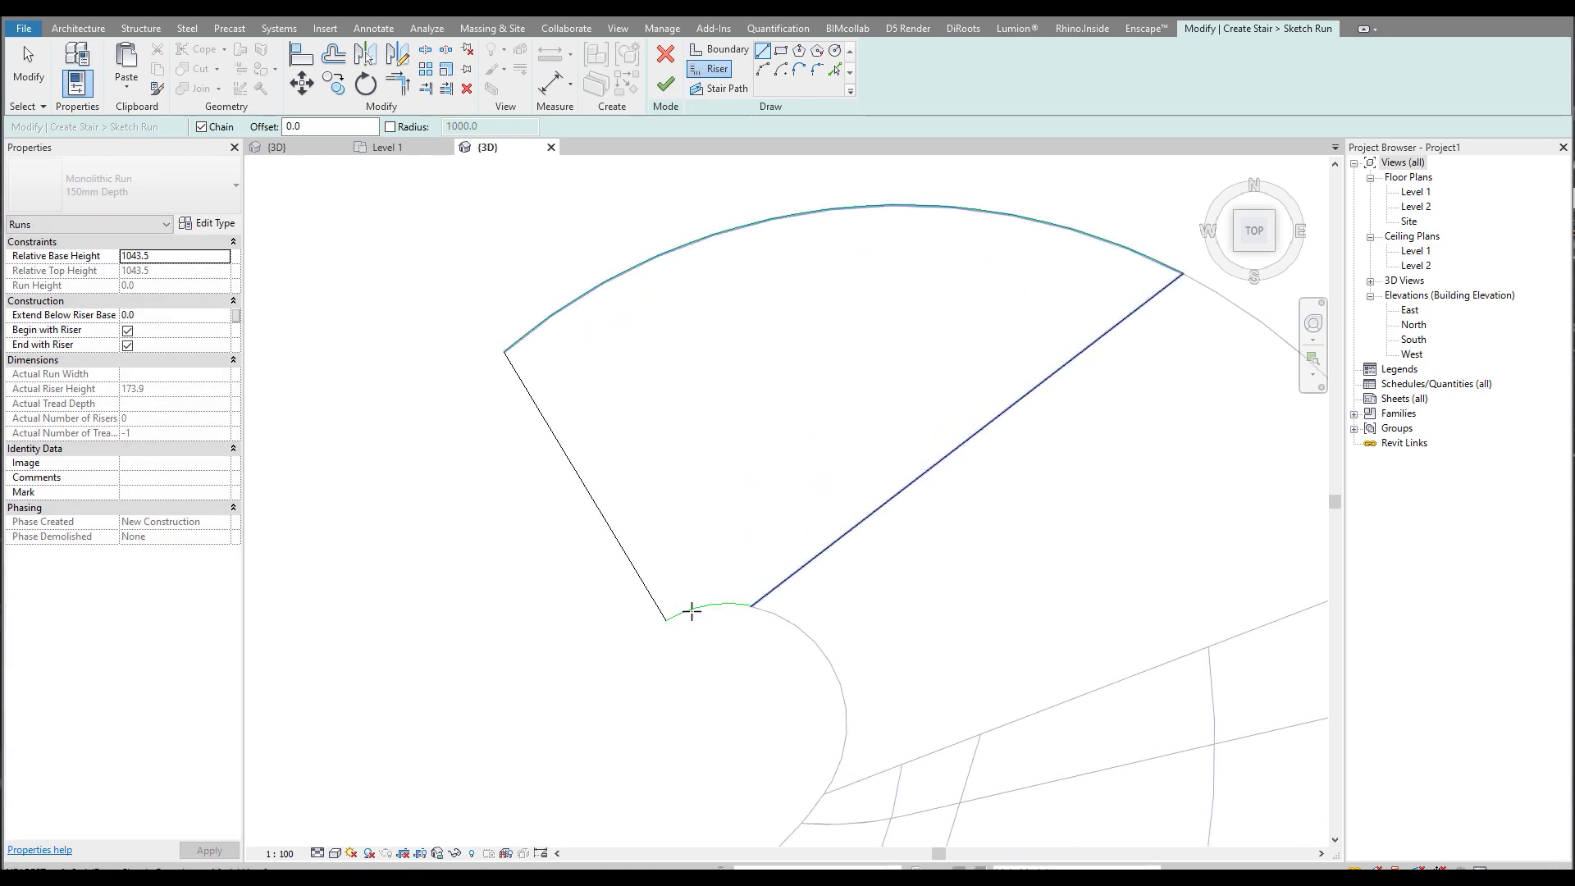
left_click(559, 310)
left_click(705, 606)
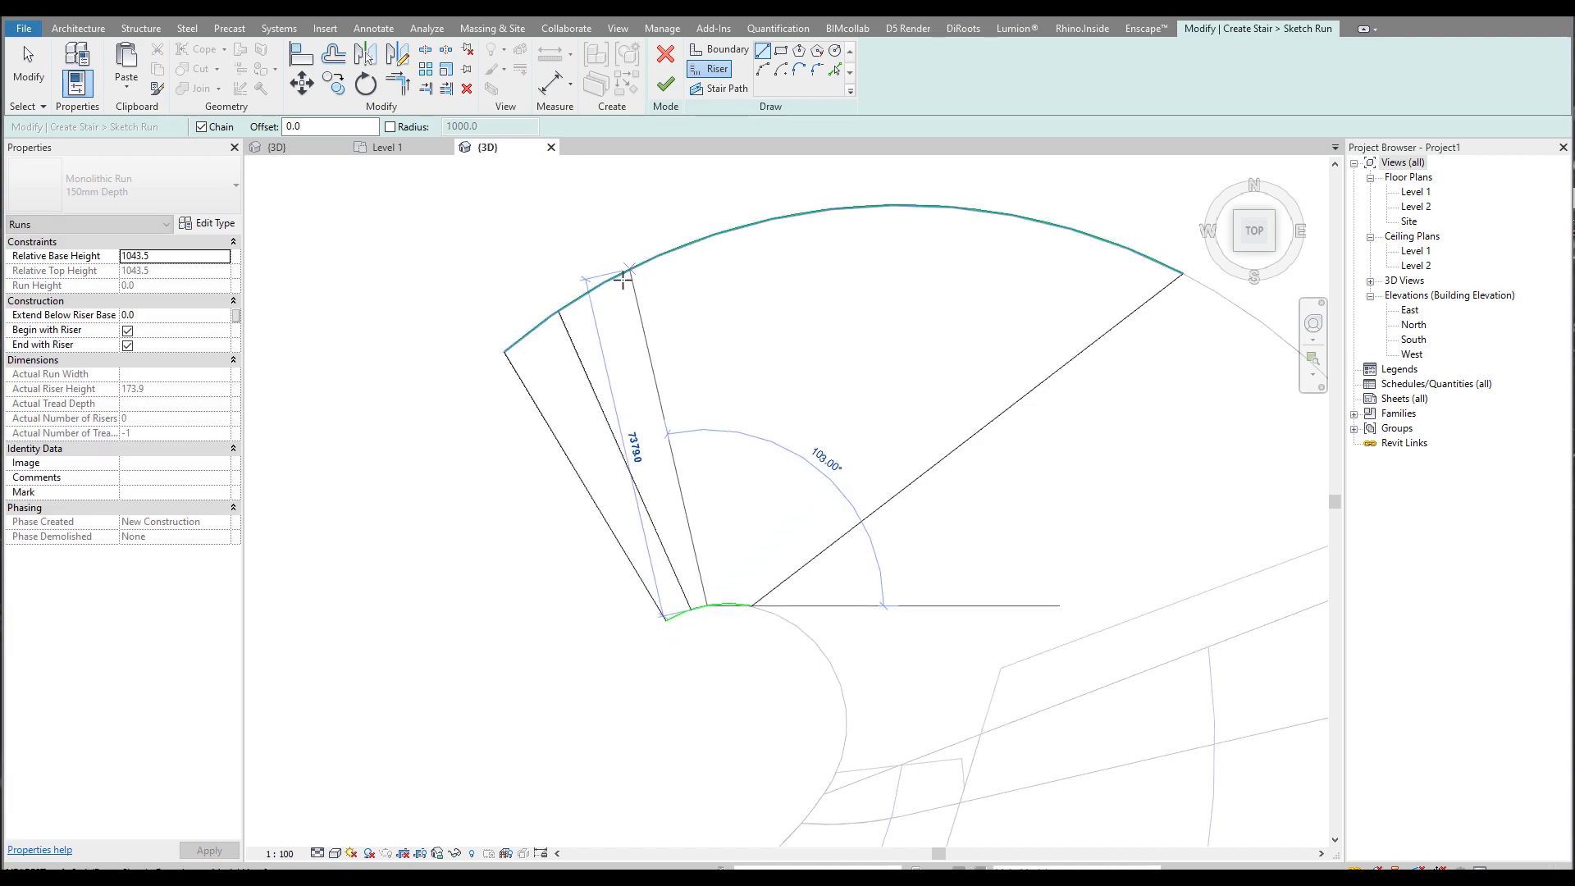
left_click(624, 276)
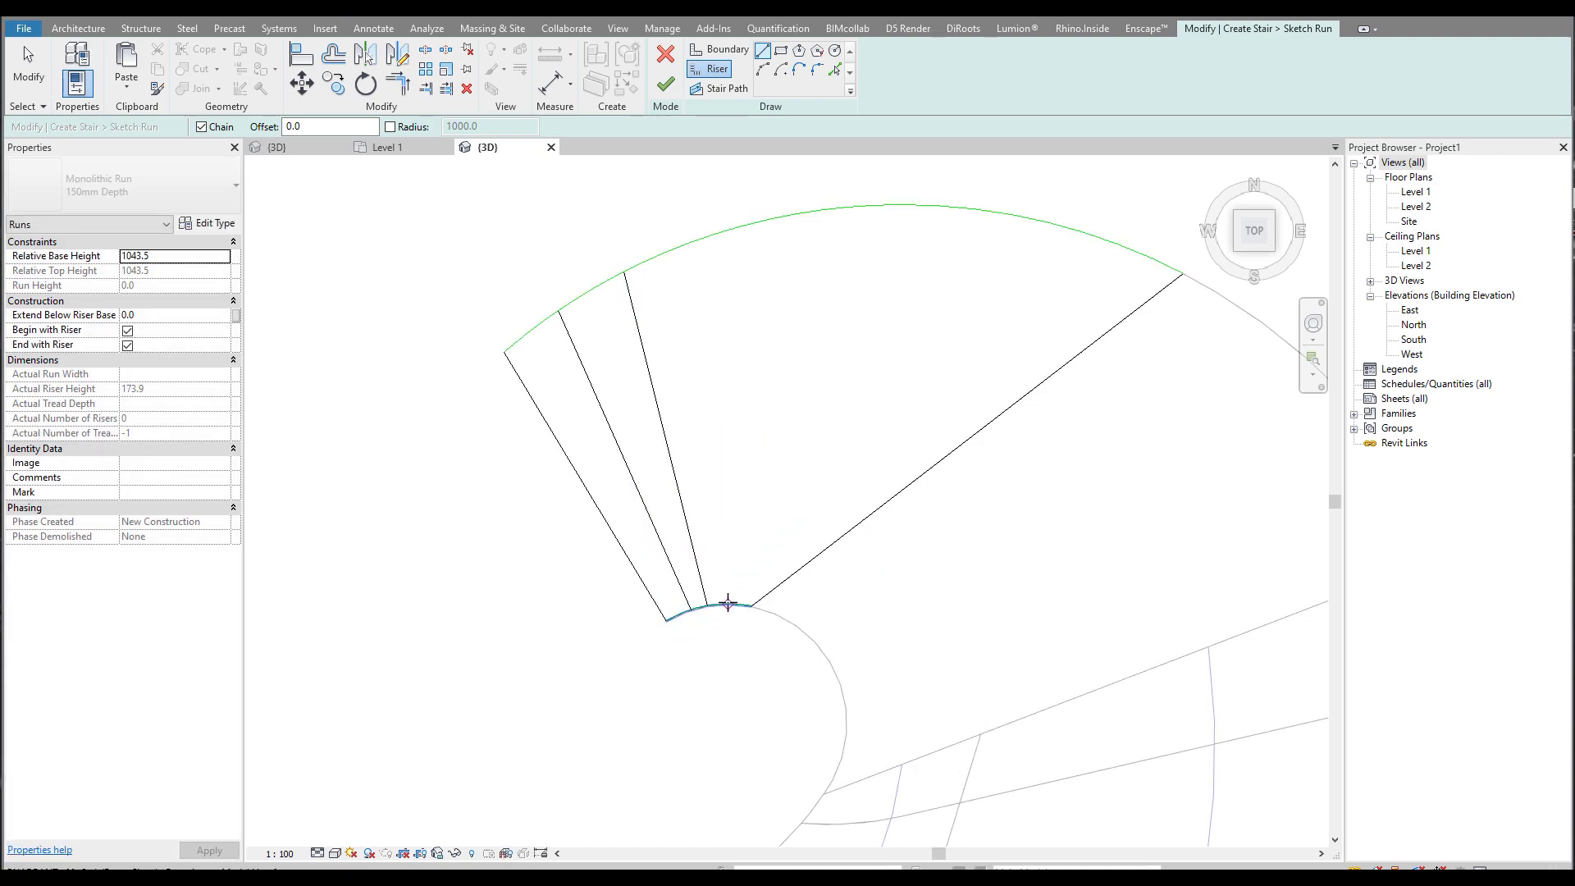
left_click(728, 603)
left_click(691, 240)
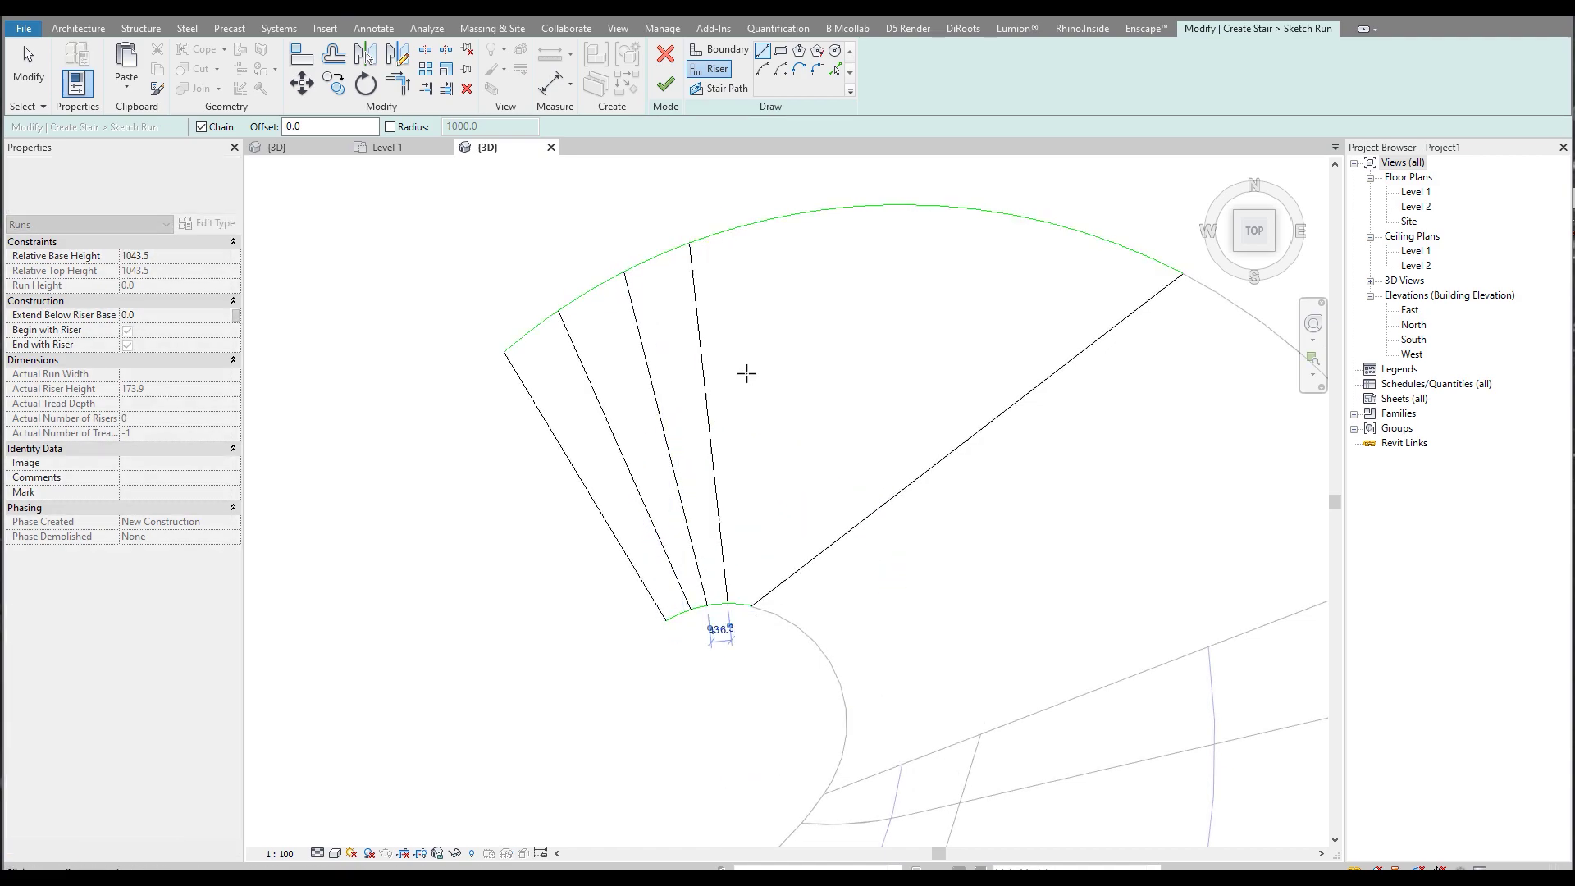
left_click(741, 604)
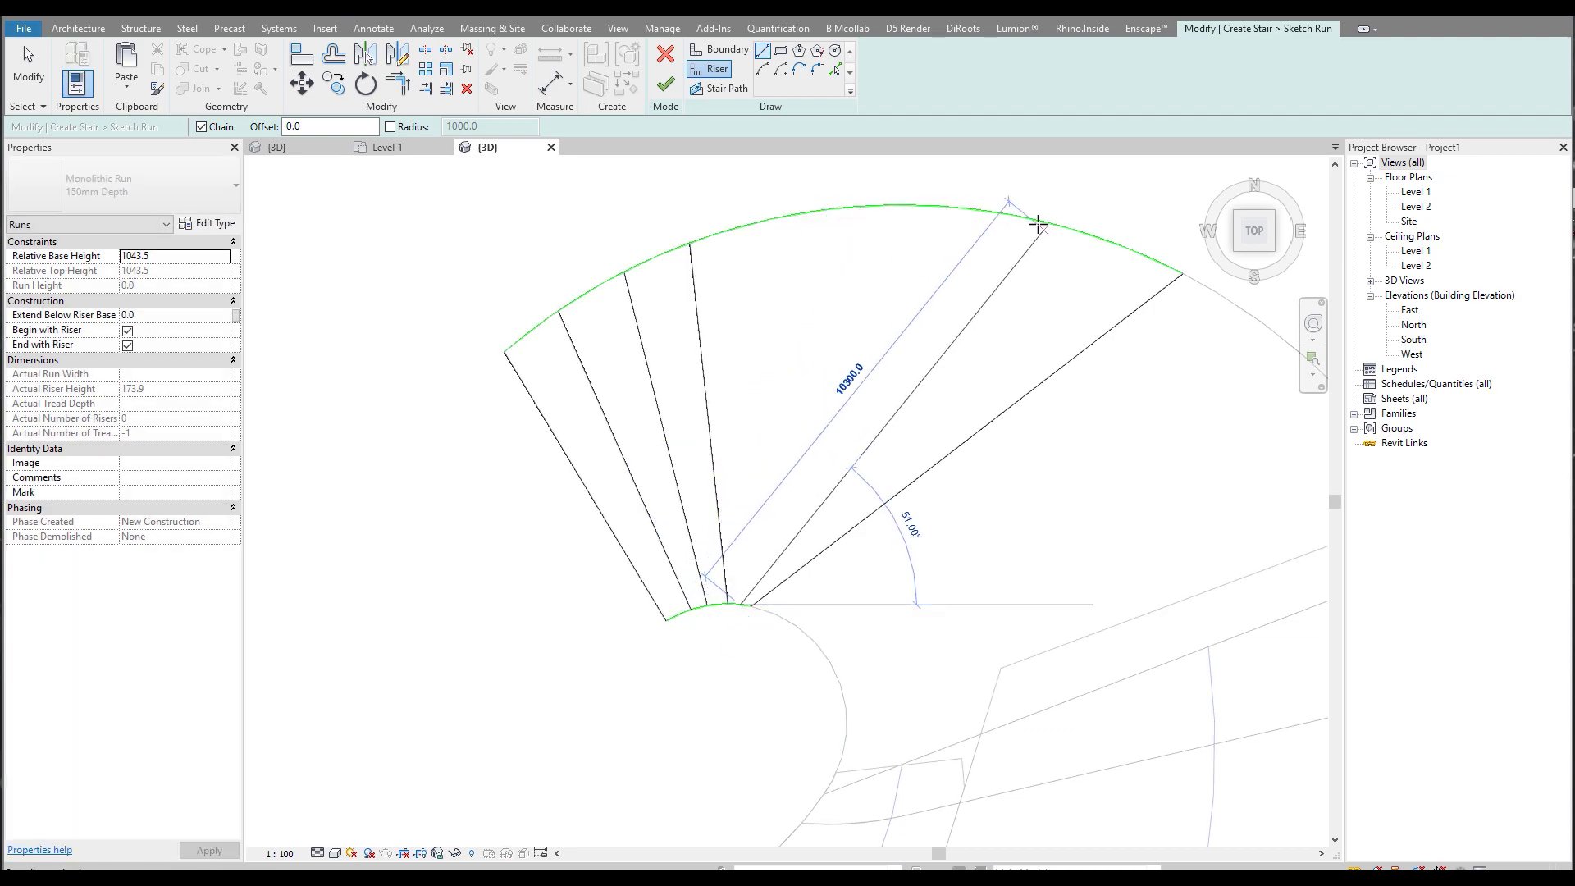
left_click(1011, 218)
key("Escape")
Respace the outer ends of three intermediate risers along the outer arc, setting the two nearest its free end at 105° and 90°.
left_click(702, 344)
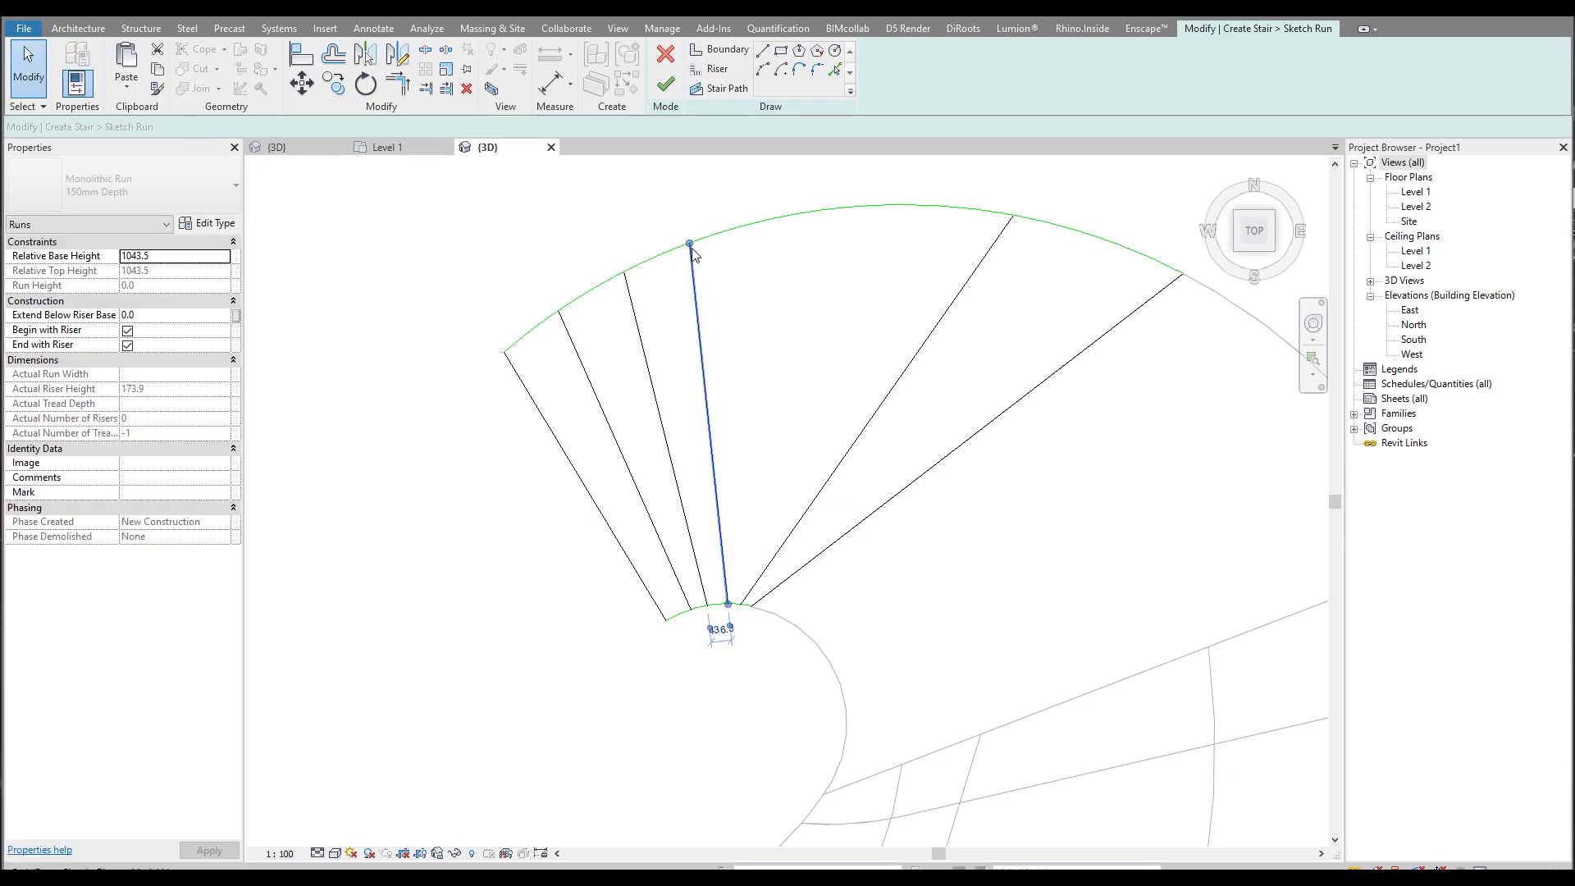
left_click_drag(692, 246, 811, 210)
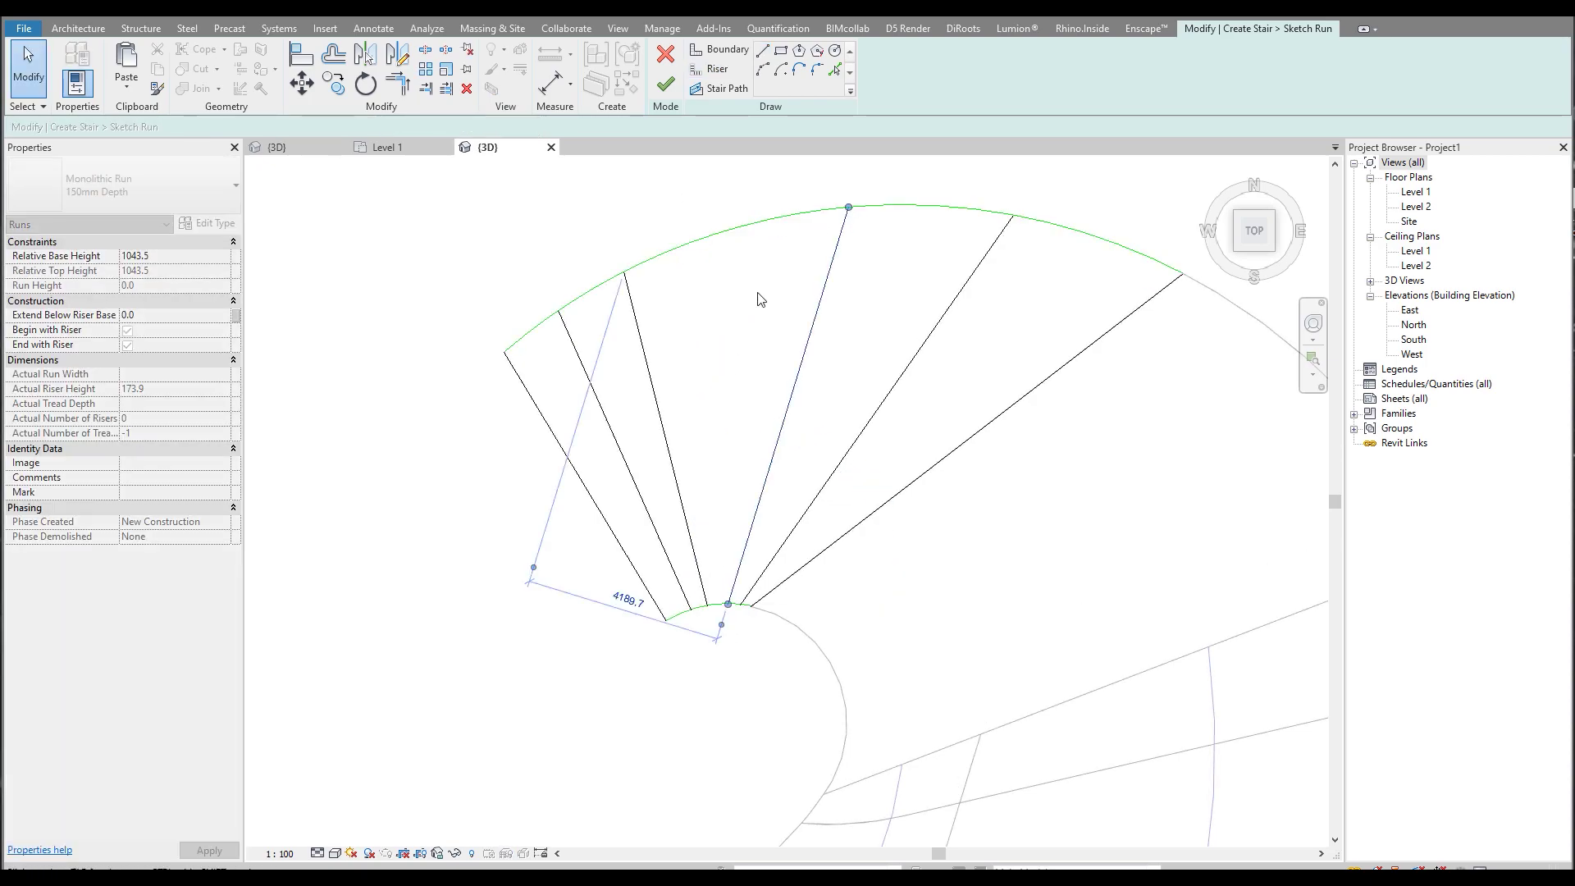
left_click(633, 310)
left_click_drag(623, 270, 709, 237)
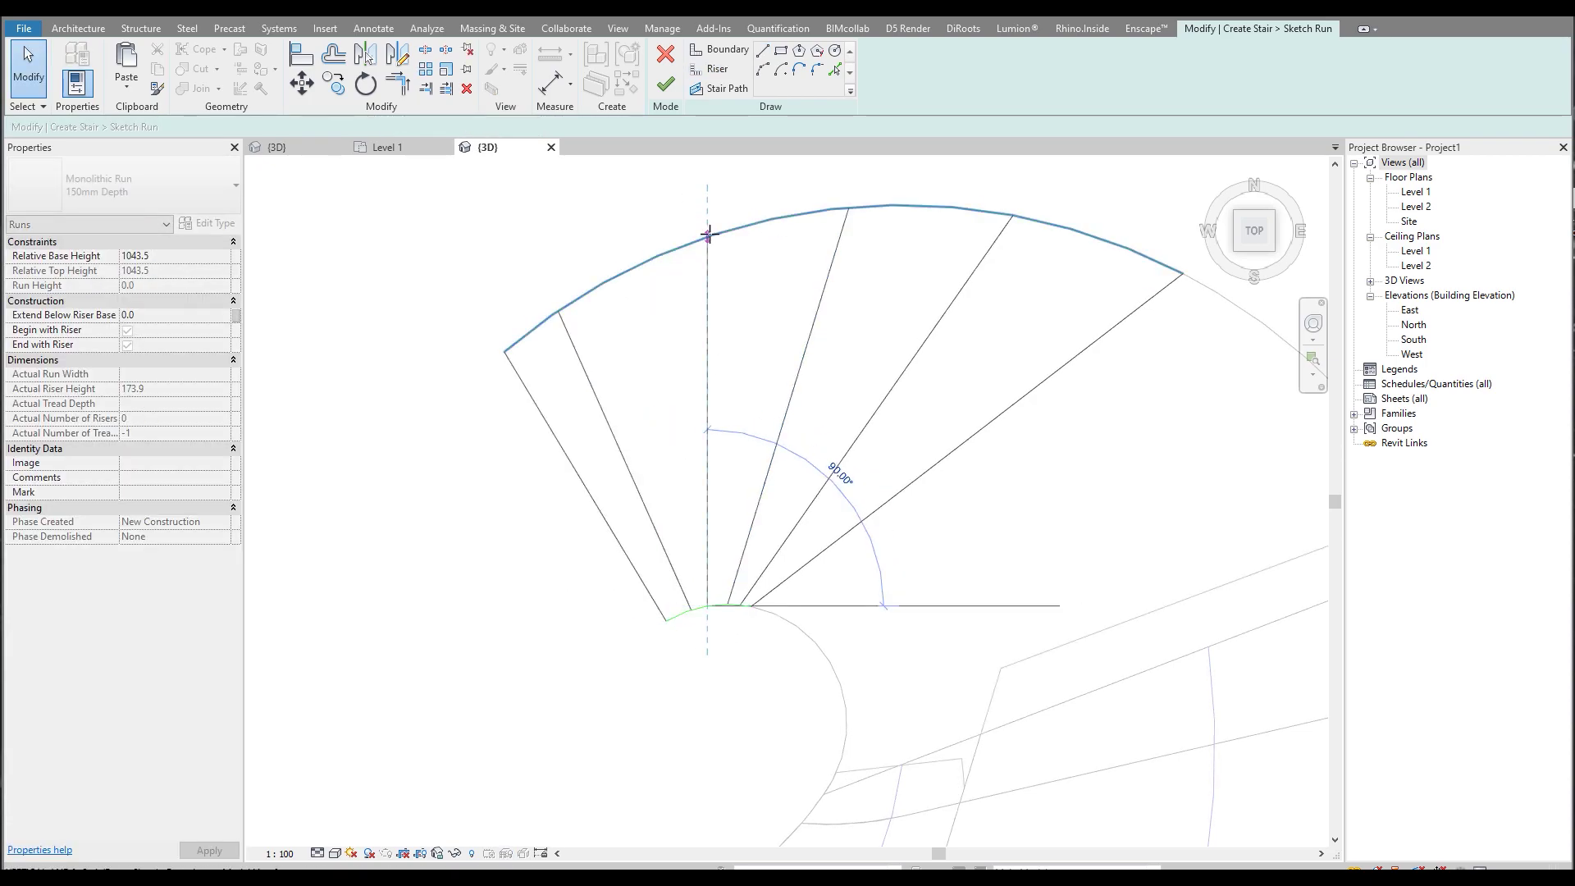
left_click(563, 324)
left_click_drag(561, 312, 605, 280)
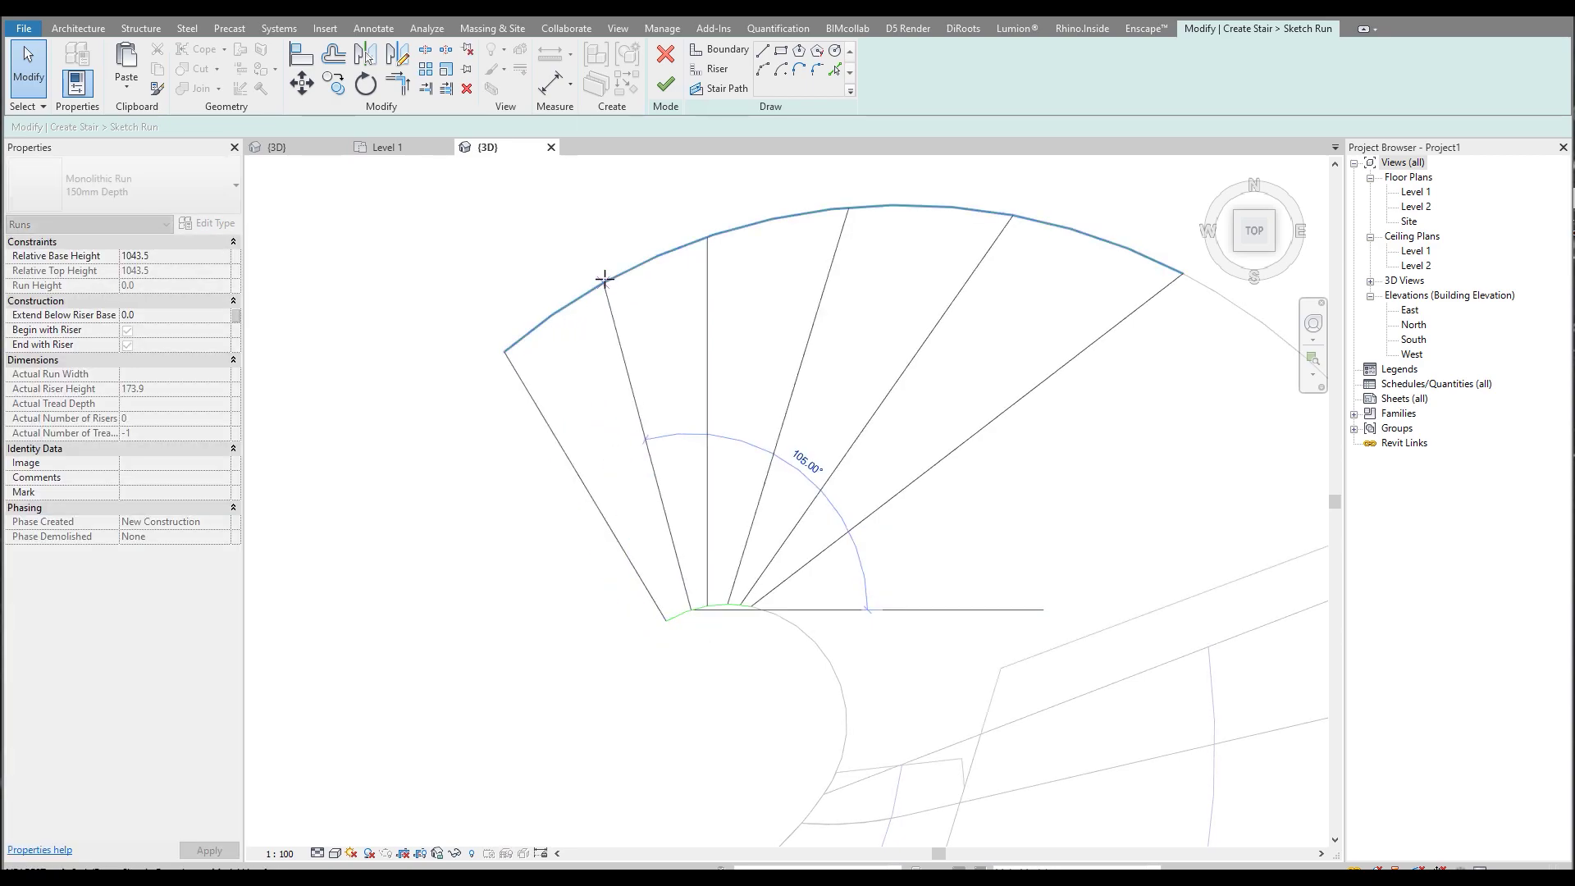
scroll(748, 369, "down", 5)
middle_click_drag(899, 514, 867, 543)
scroll(779, 406, "up", 5)
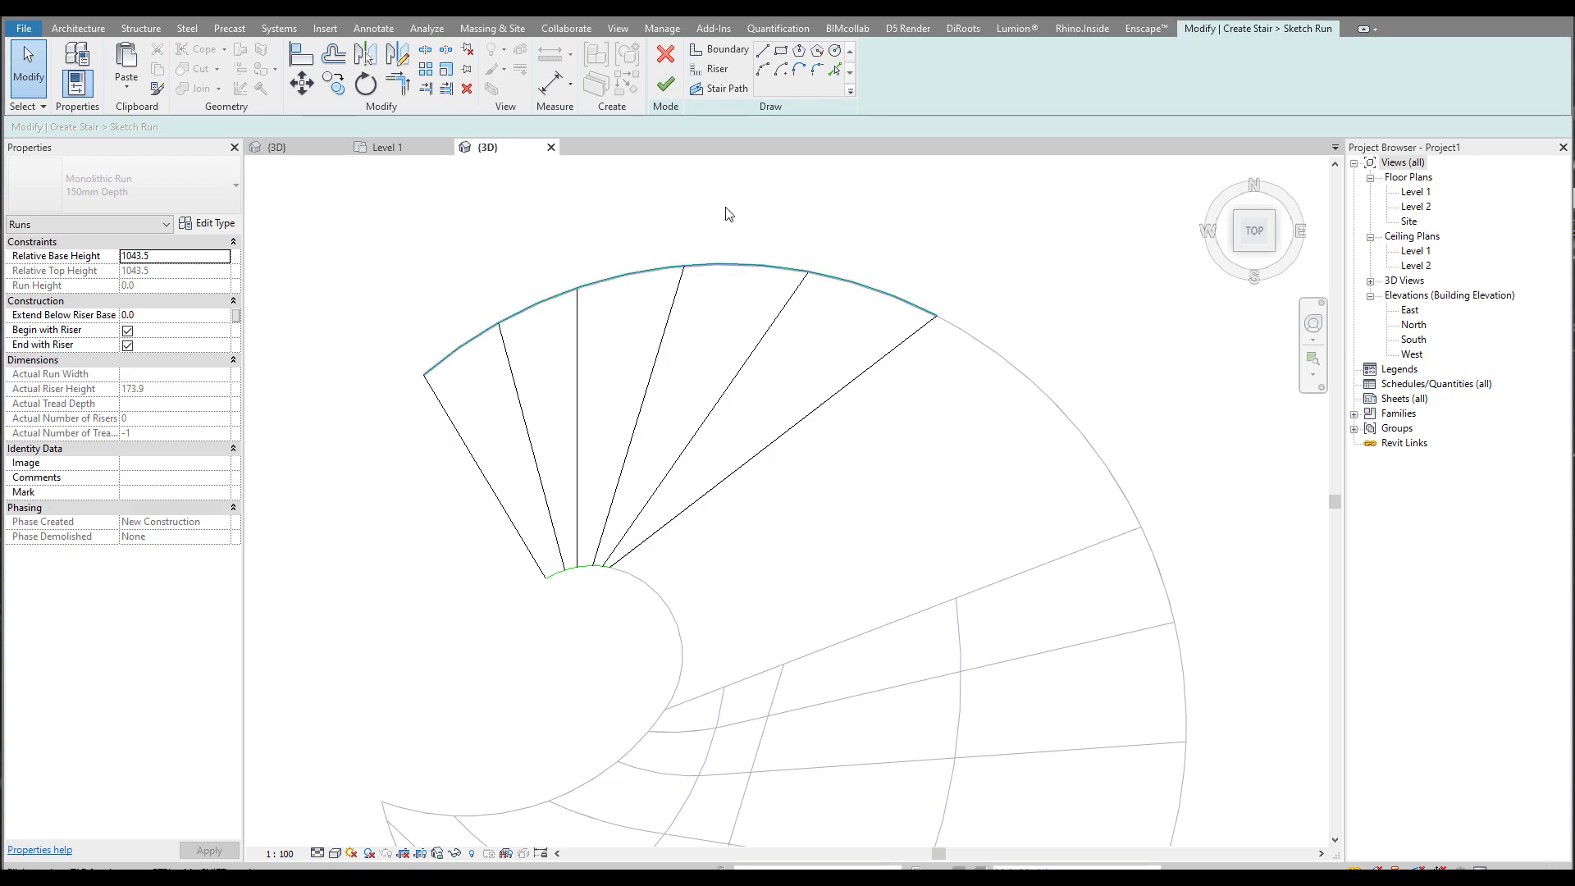
Draw an arc stair path of about 75° across the risers, from the landing-side riser to the far end riser.
left_click(720, 88)
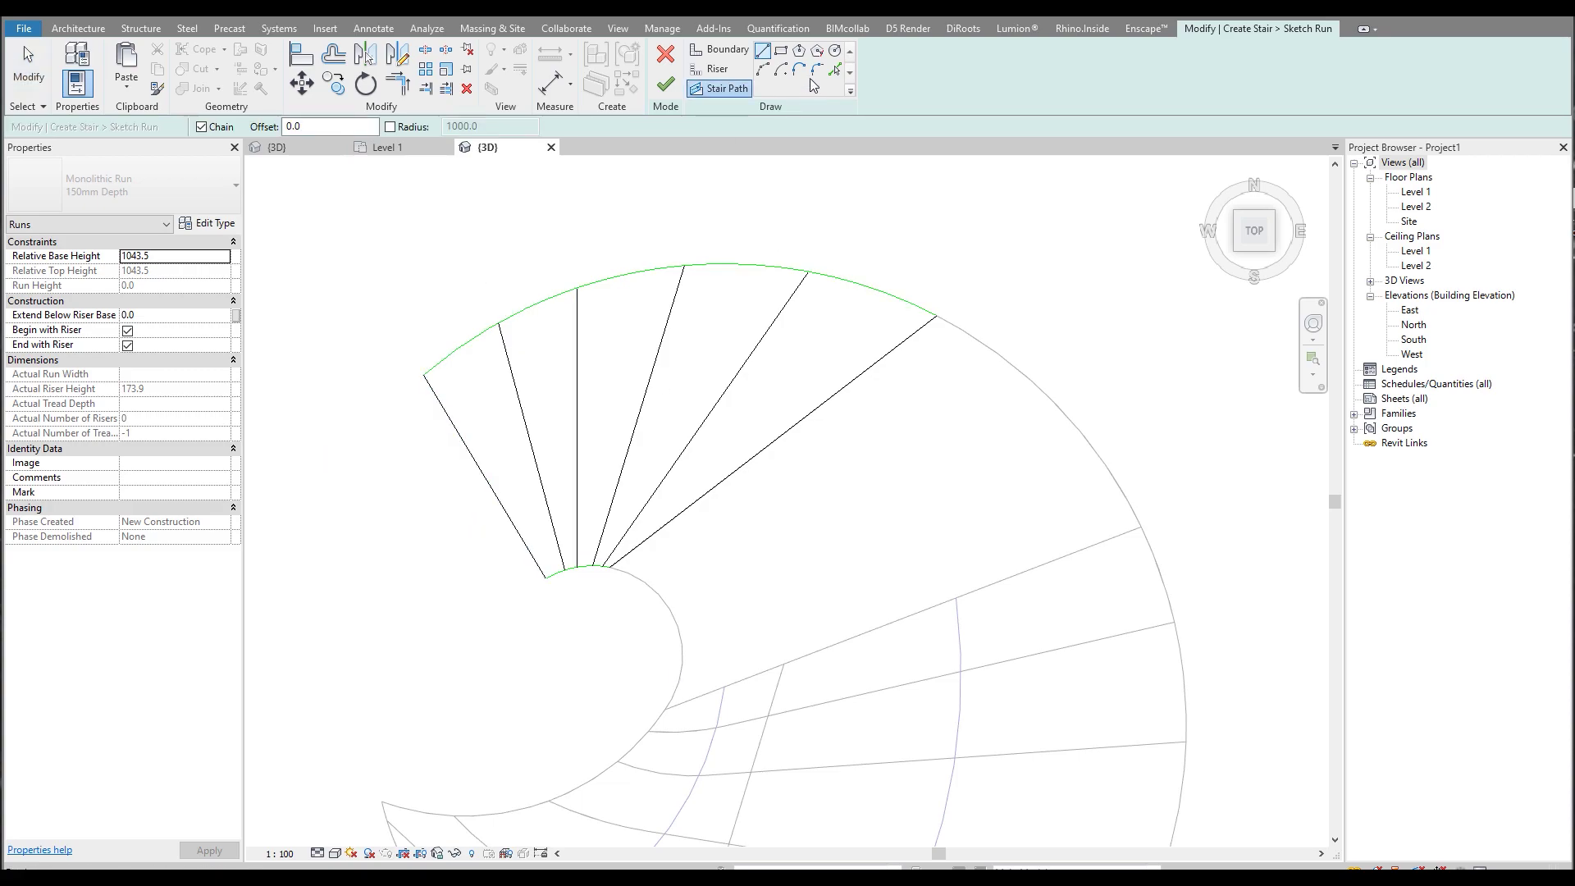
left_click(762, 69)
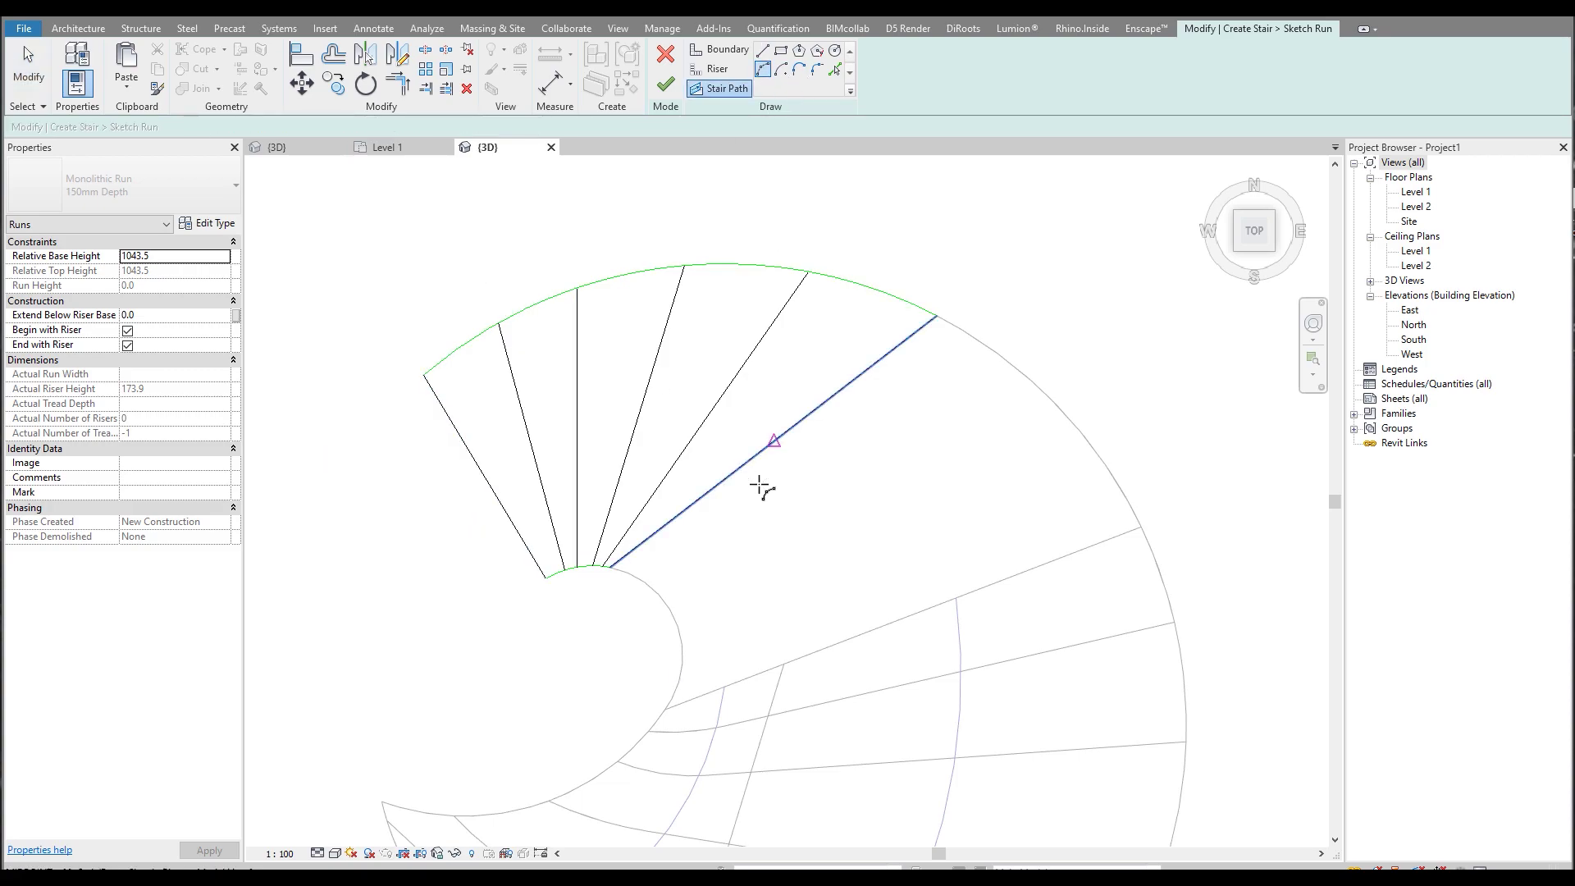
left_click(771, 441)
left_click(485, 478)
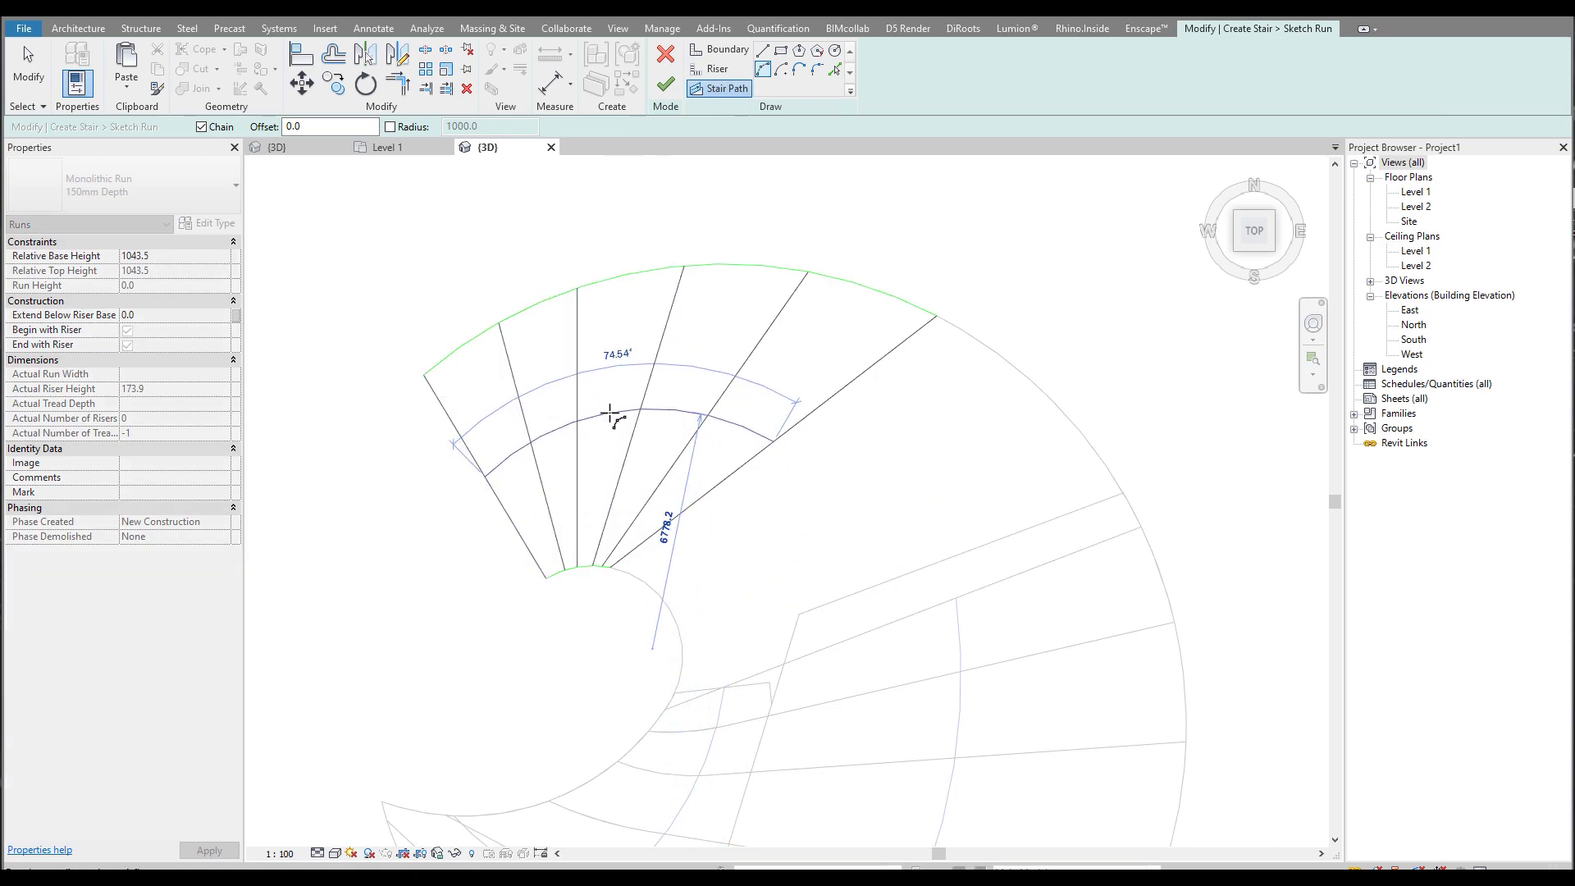
left_click(611, 414)
key("Escape")
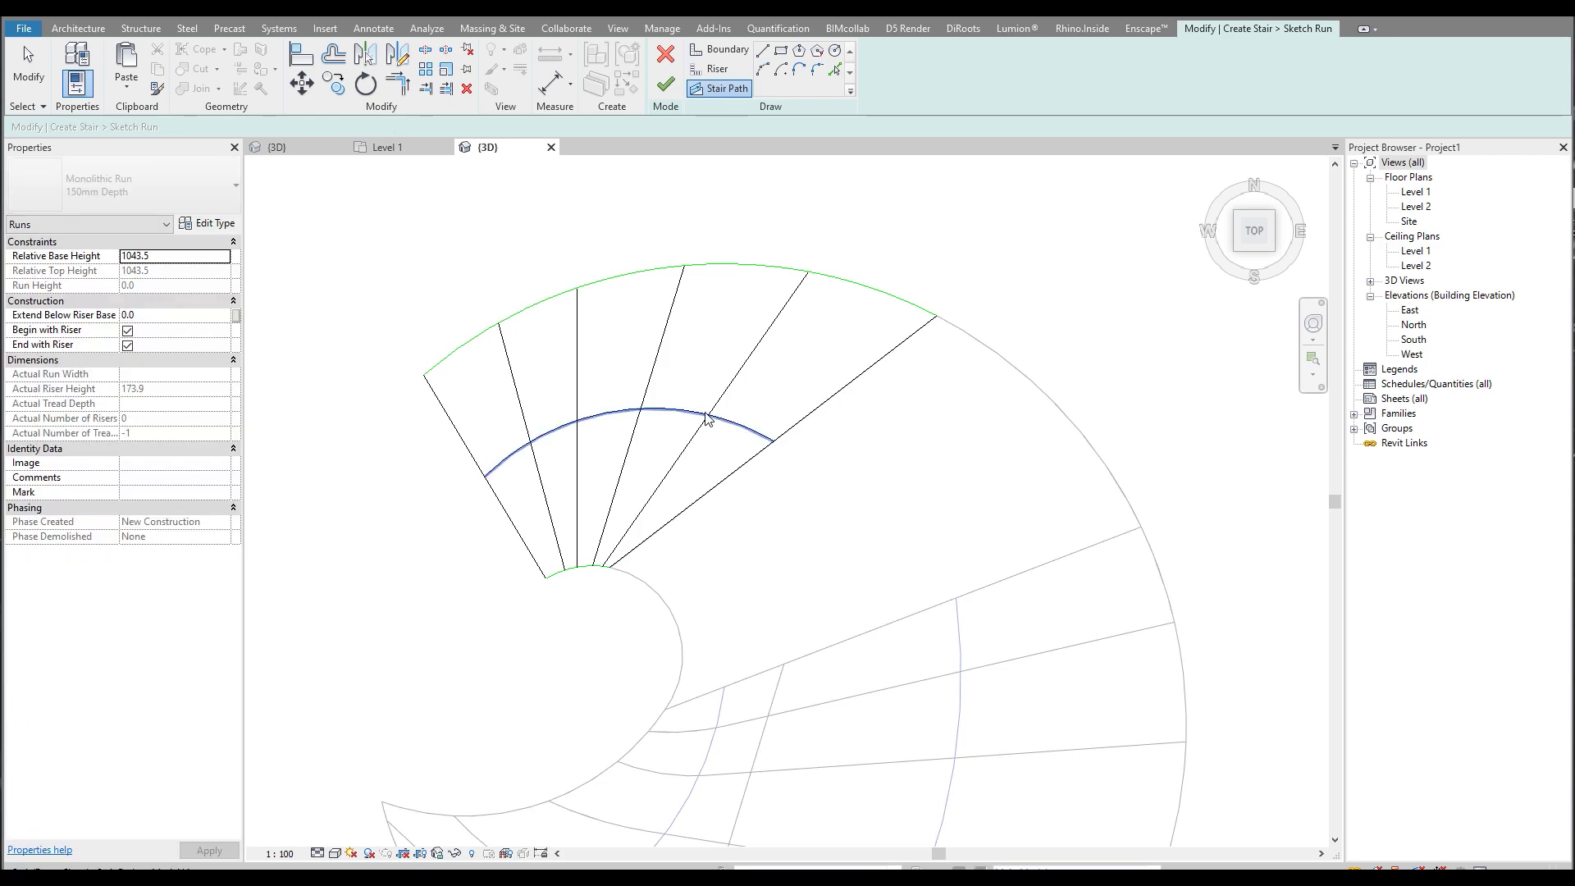
key("Escape")
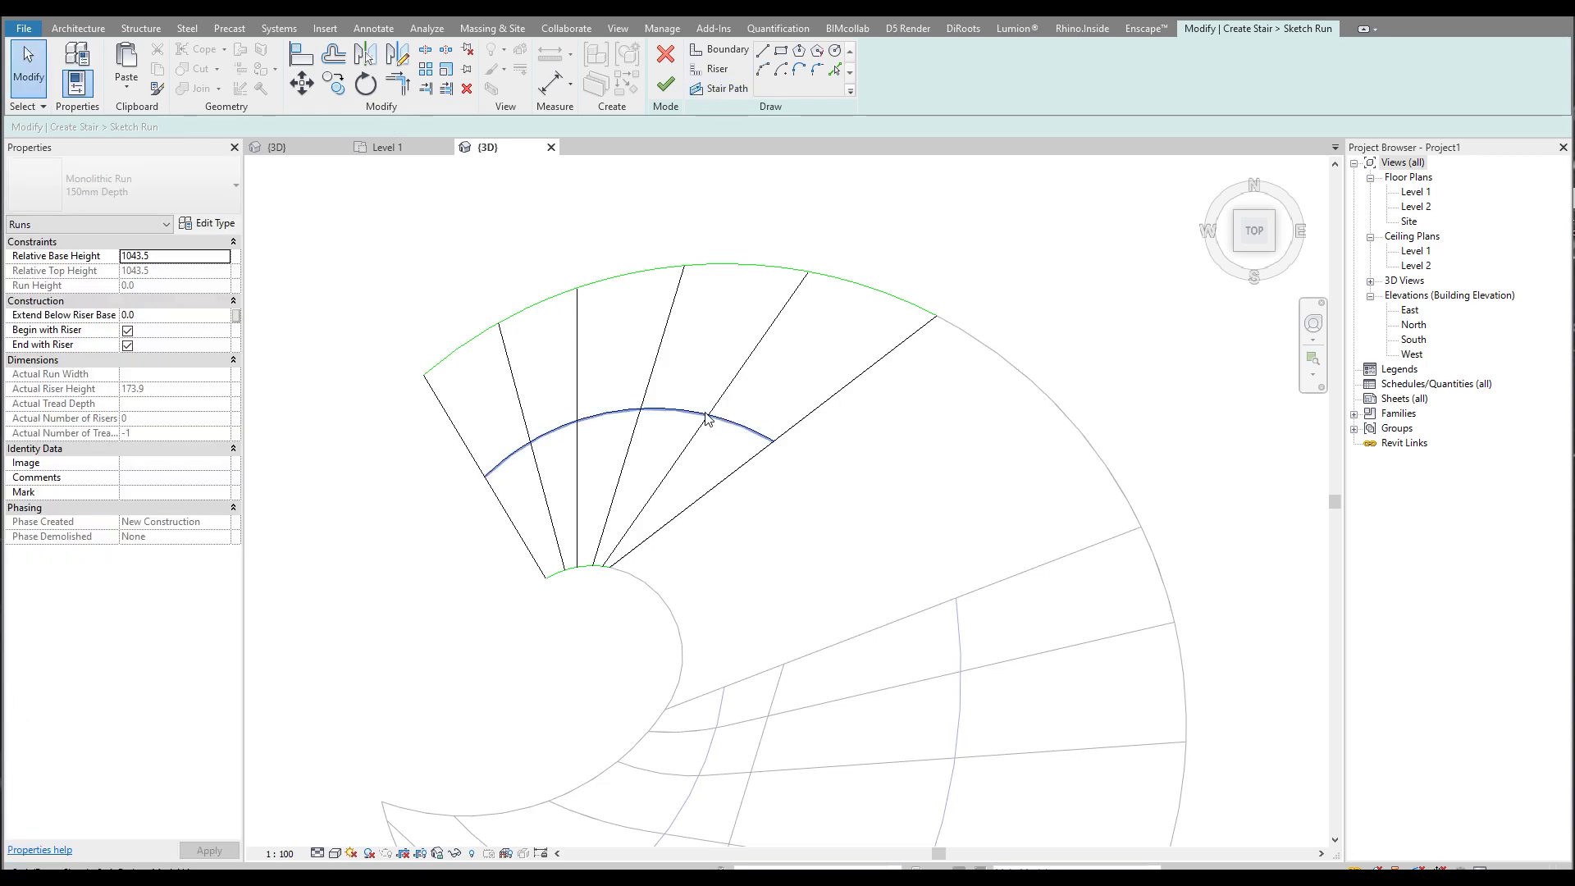
left_click(763, 50)
left_click(720, 88)
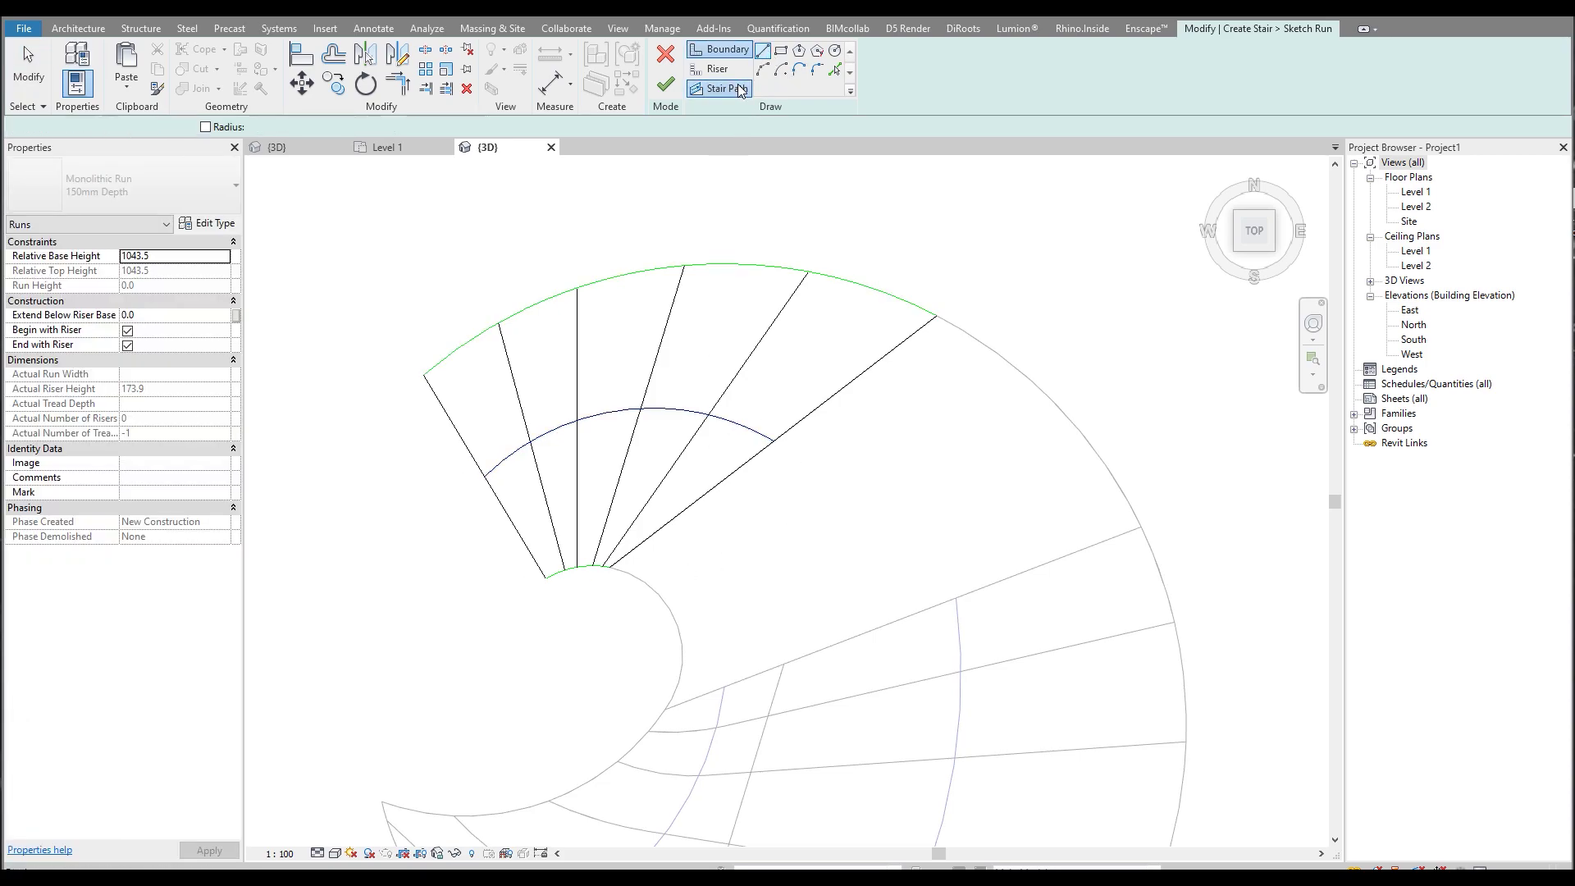
left_click(933, 316)
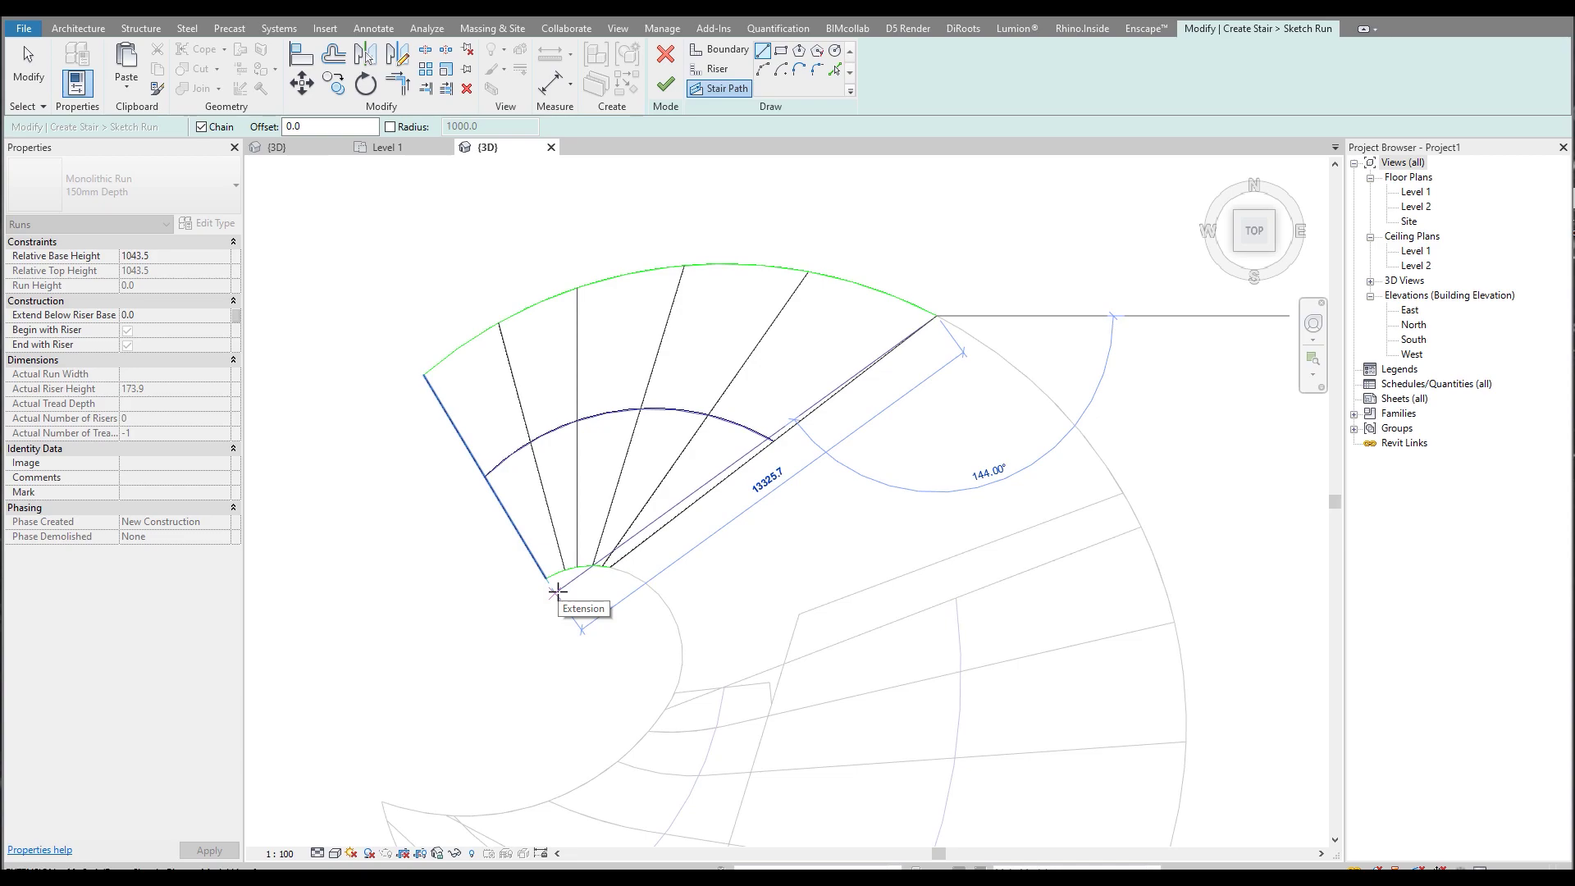
key("Escape")
key("Escape")
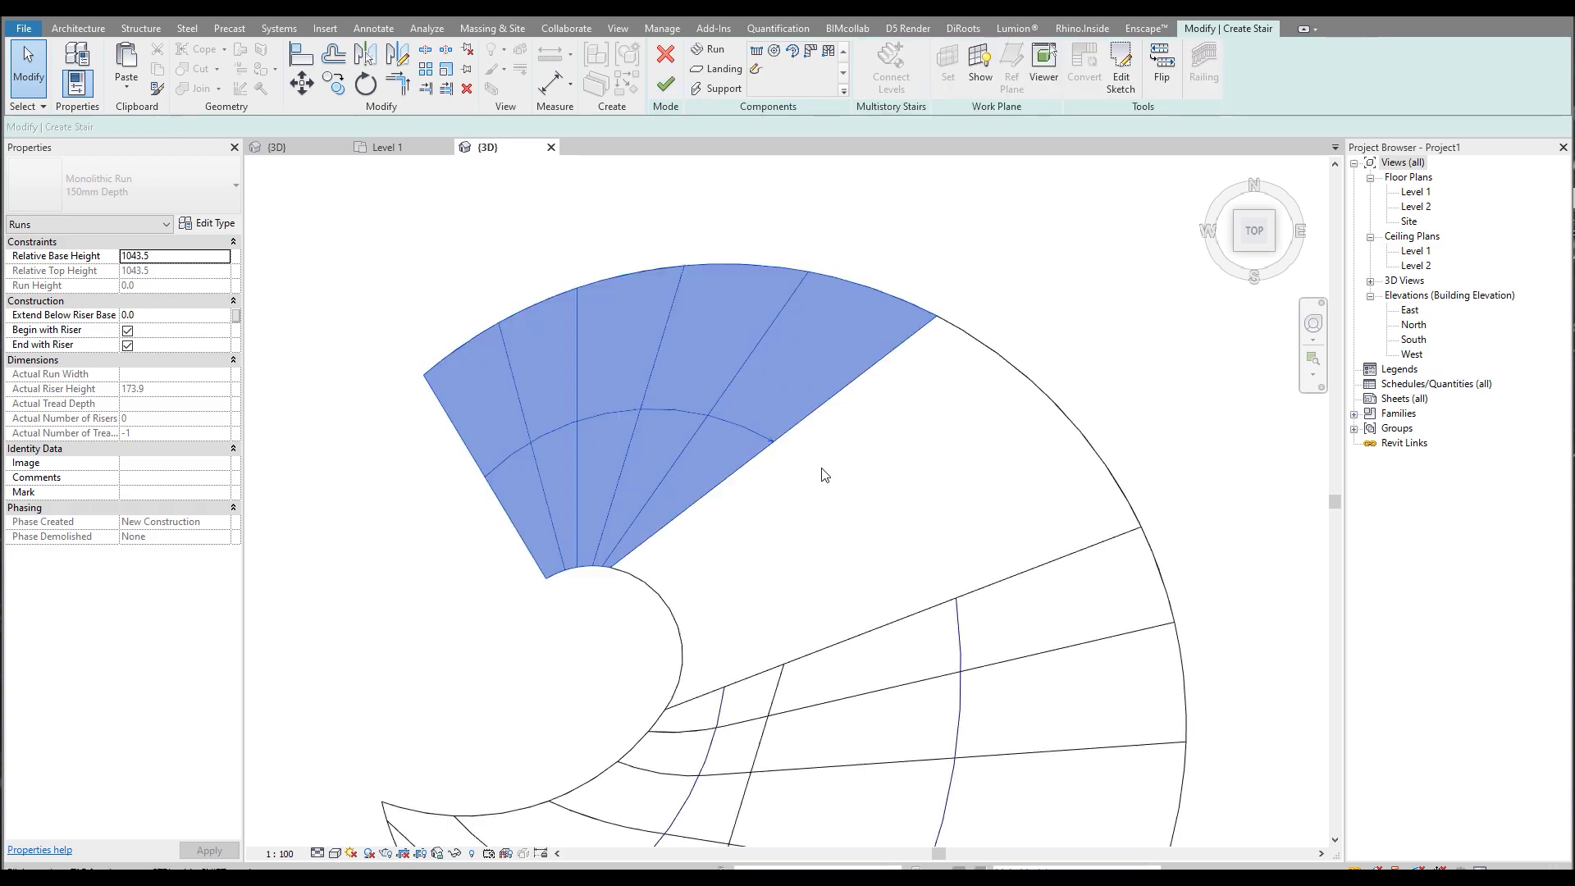
Try to flip the stair's up/down direction with the upper run selected, and cancel the operation.
left_click(847, 462)
scroll(856, 451, "down", 4)
mouse_move(859, 450)
middle_mouse_down("shift")
mouse_move(779, 327)
mouse_move(840, 429)
mouse_move(725, 415)
mouse_move(1051, 435)
mouse_move(769, 465)
middle_mouse_up("shift")
scroll(658, 609, "up", 4)
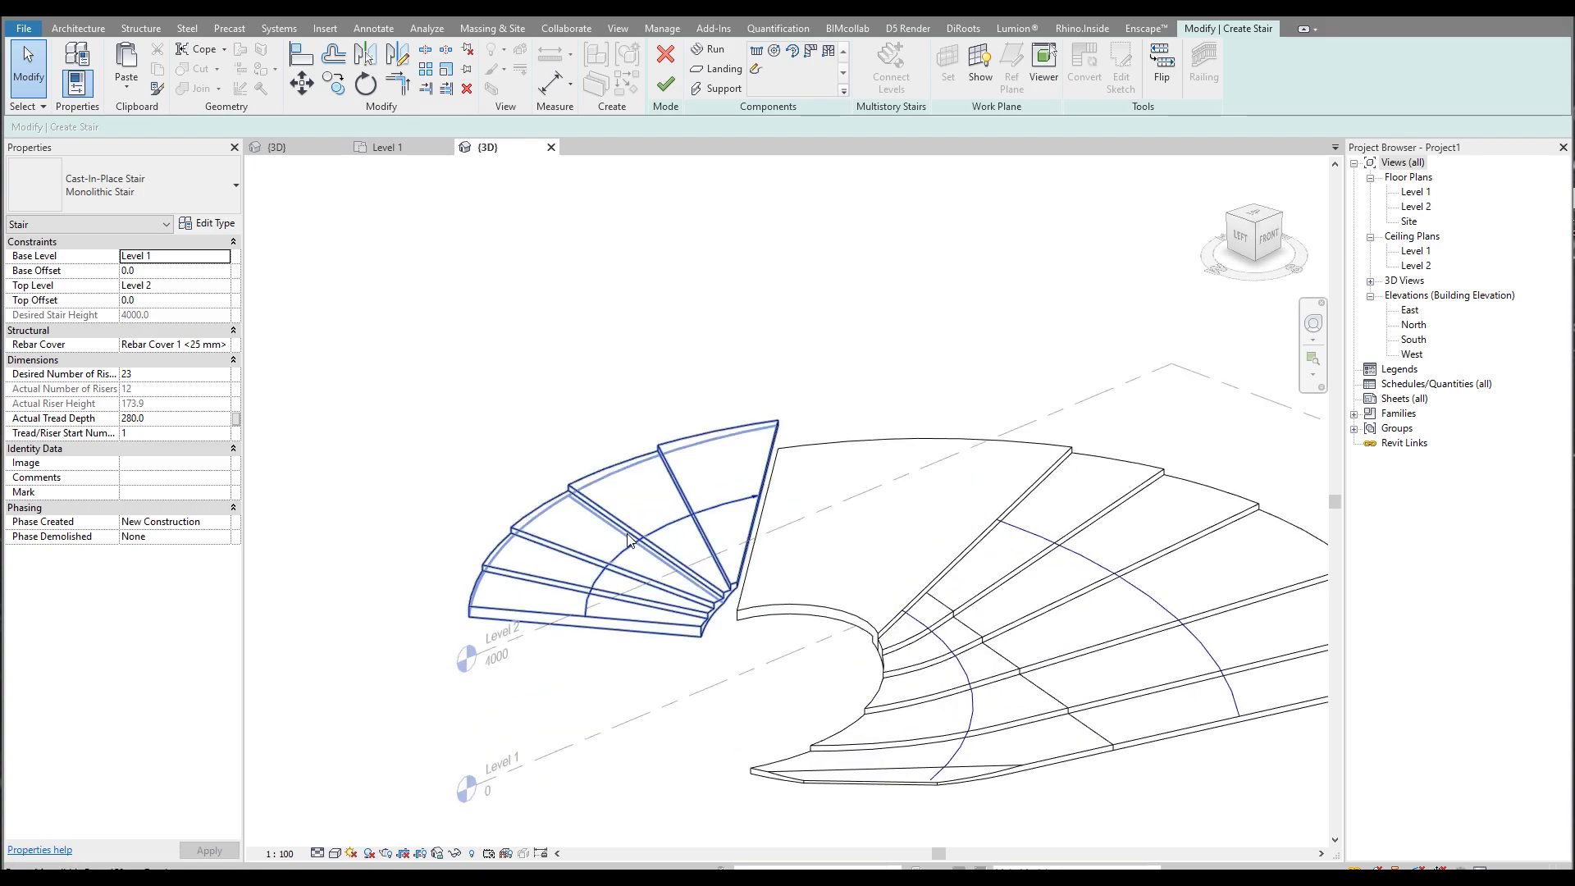
middle_click_drag(902, 597, 668, 529, "shift")
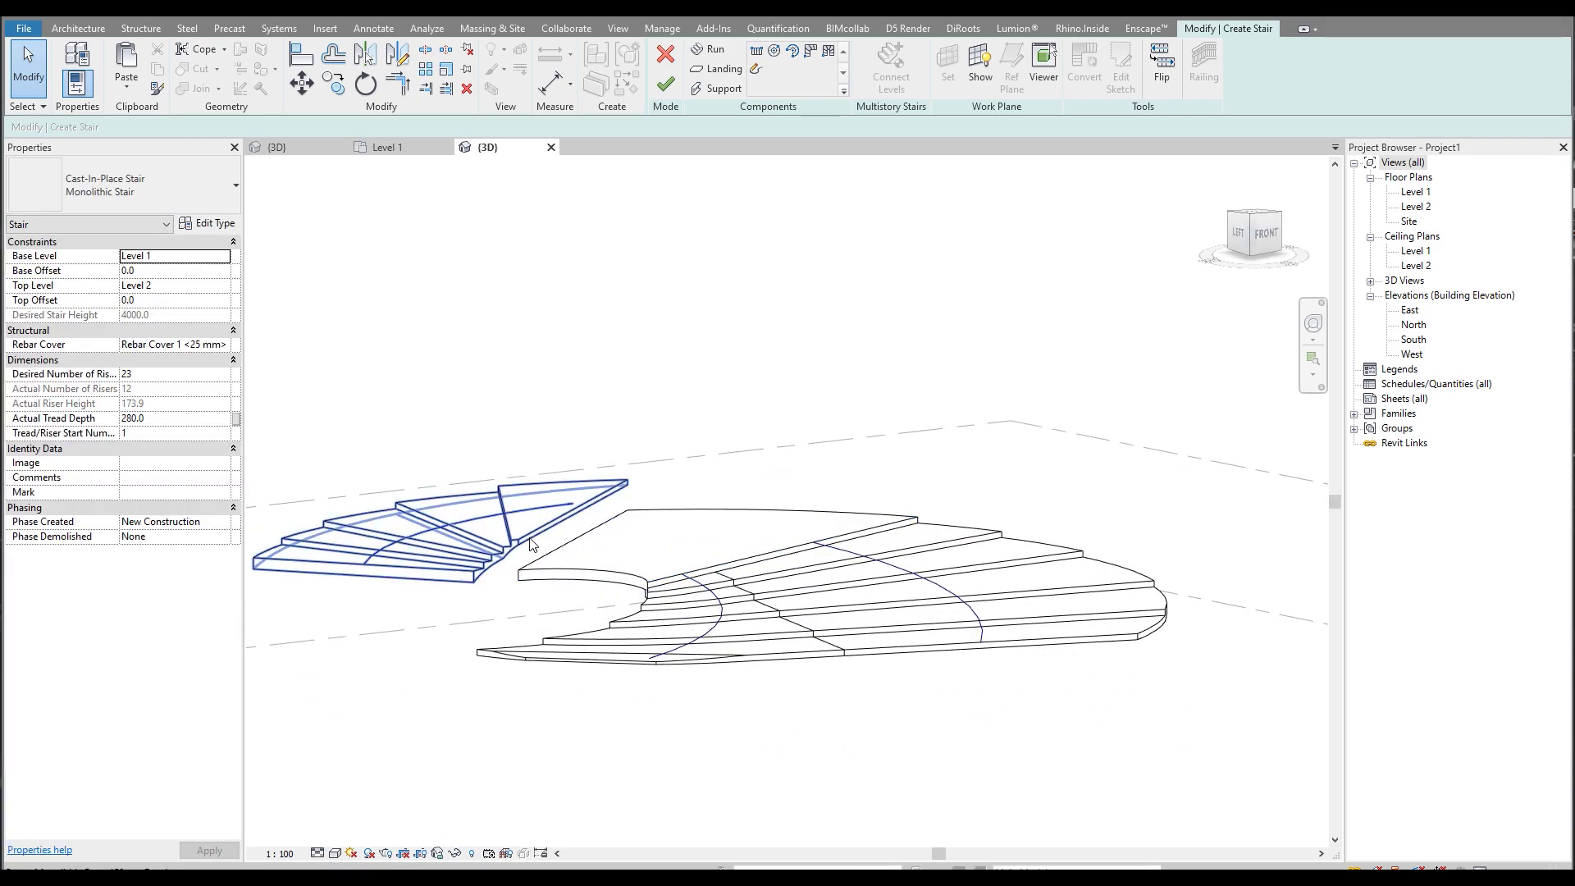
left_click(503, 557)
middle_click_drag(503, 557, 739, 525, "shift")
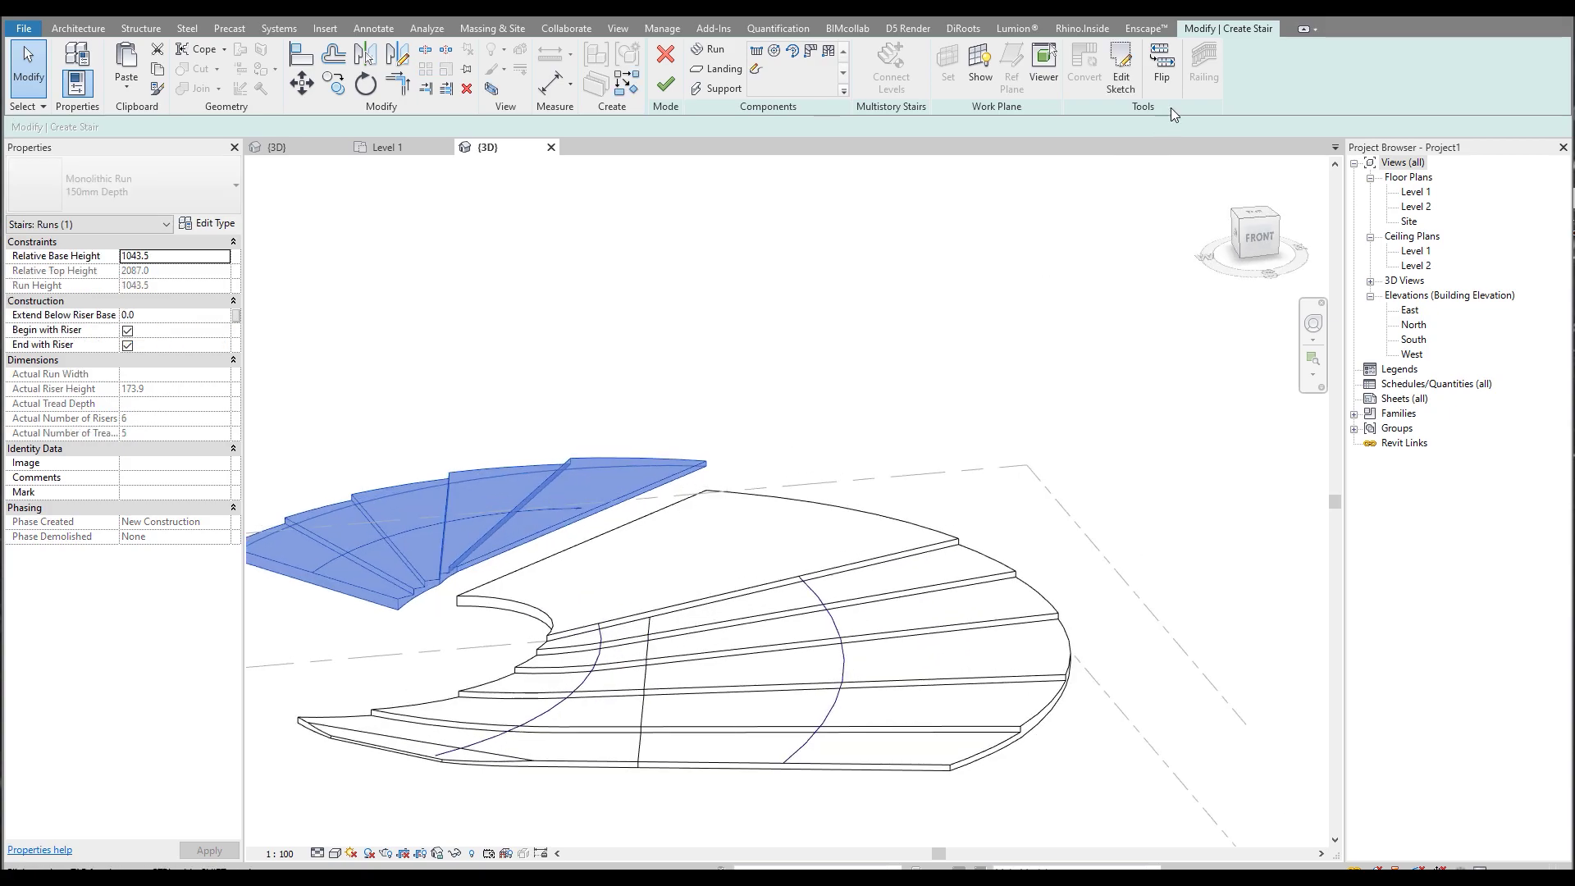
left_click(1162, 62)
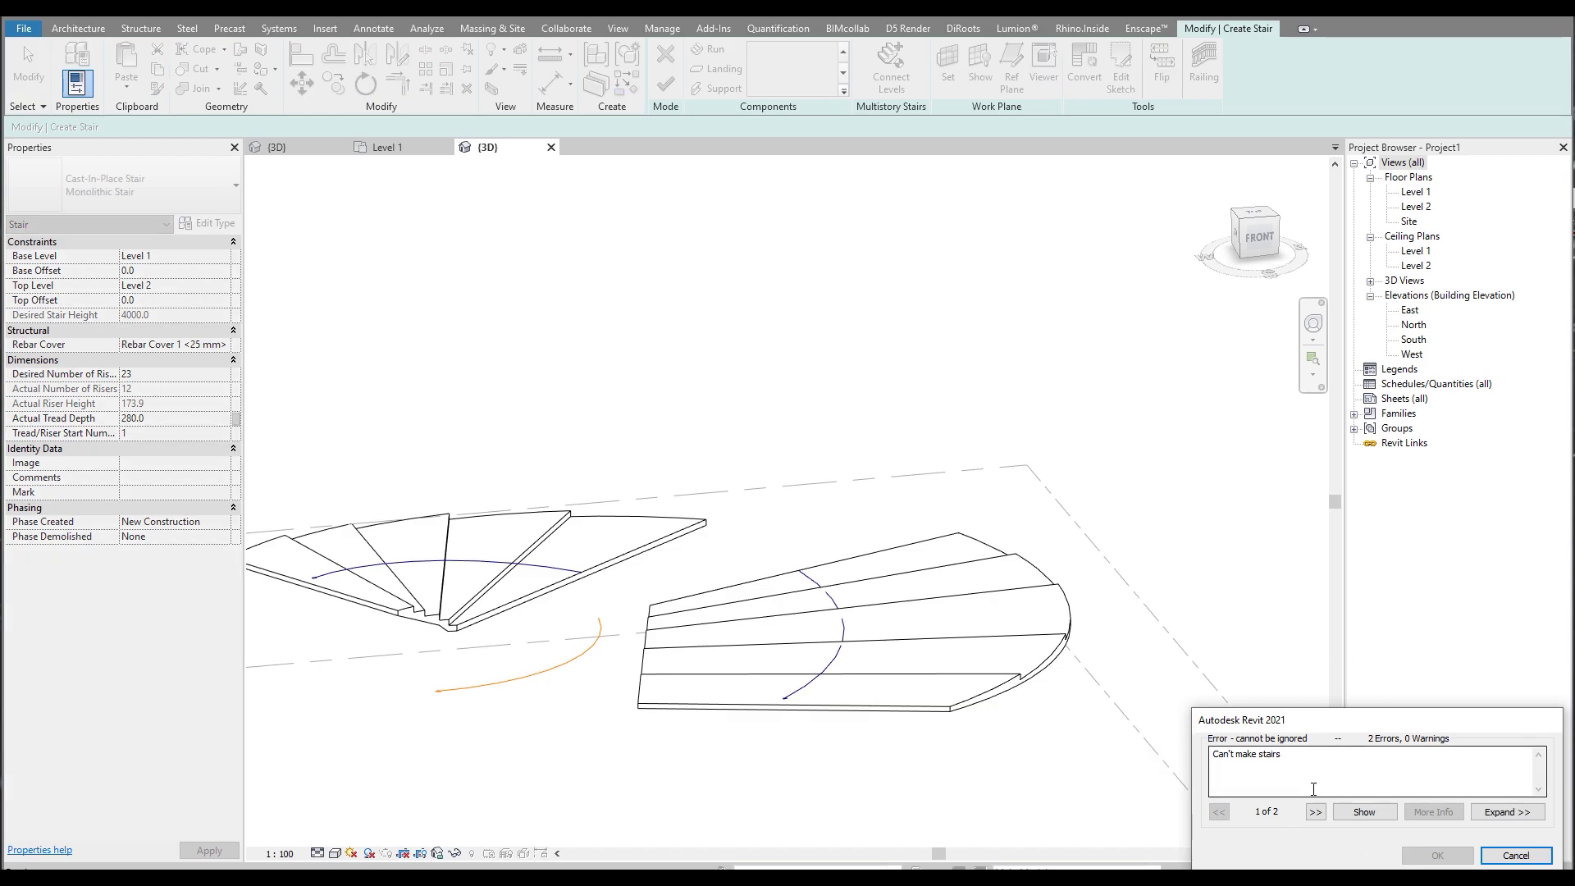
left_click(1515, 855)
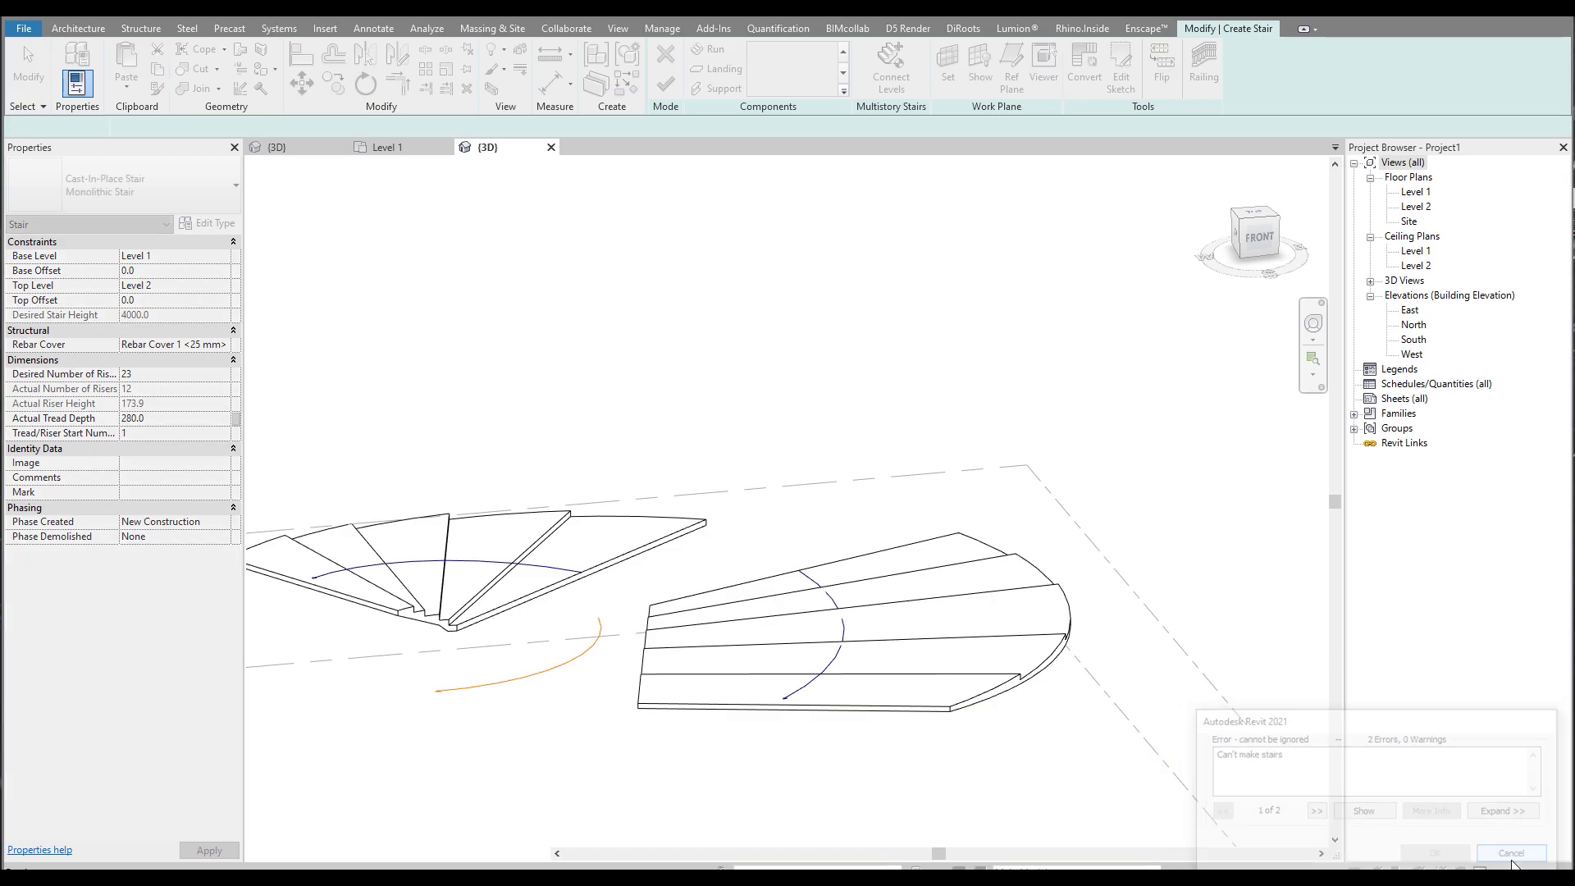
Cut the upper run out of the stair and paste it aligned to Level 1 into a separate new stair.
middle_click_drag(407, 446, 711, 408)
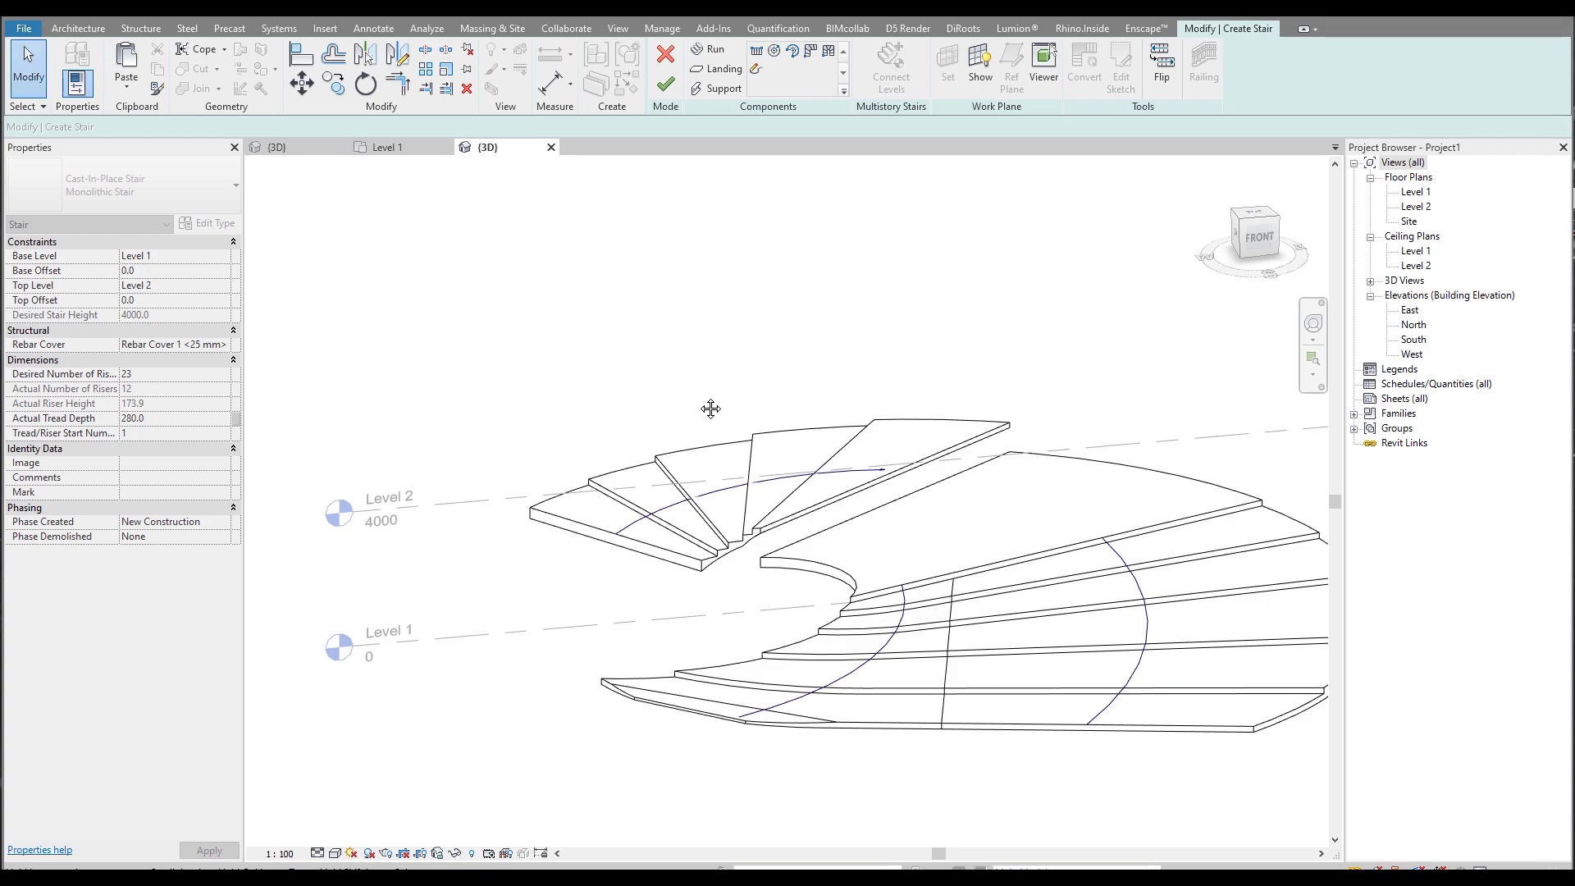
left_click(742, 546)
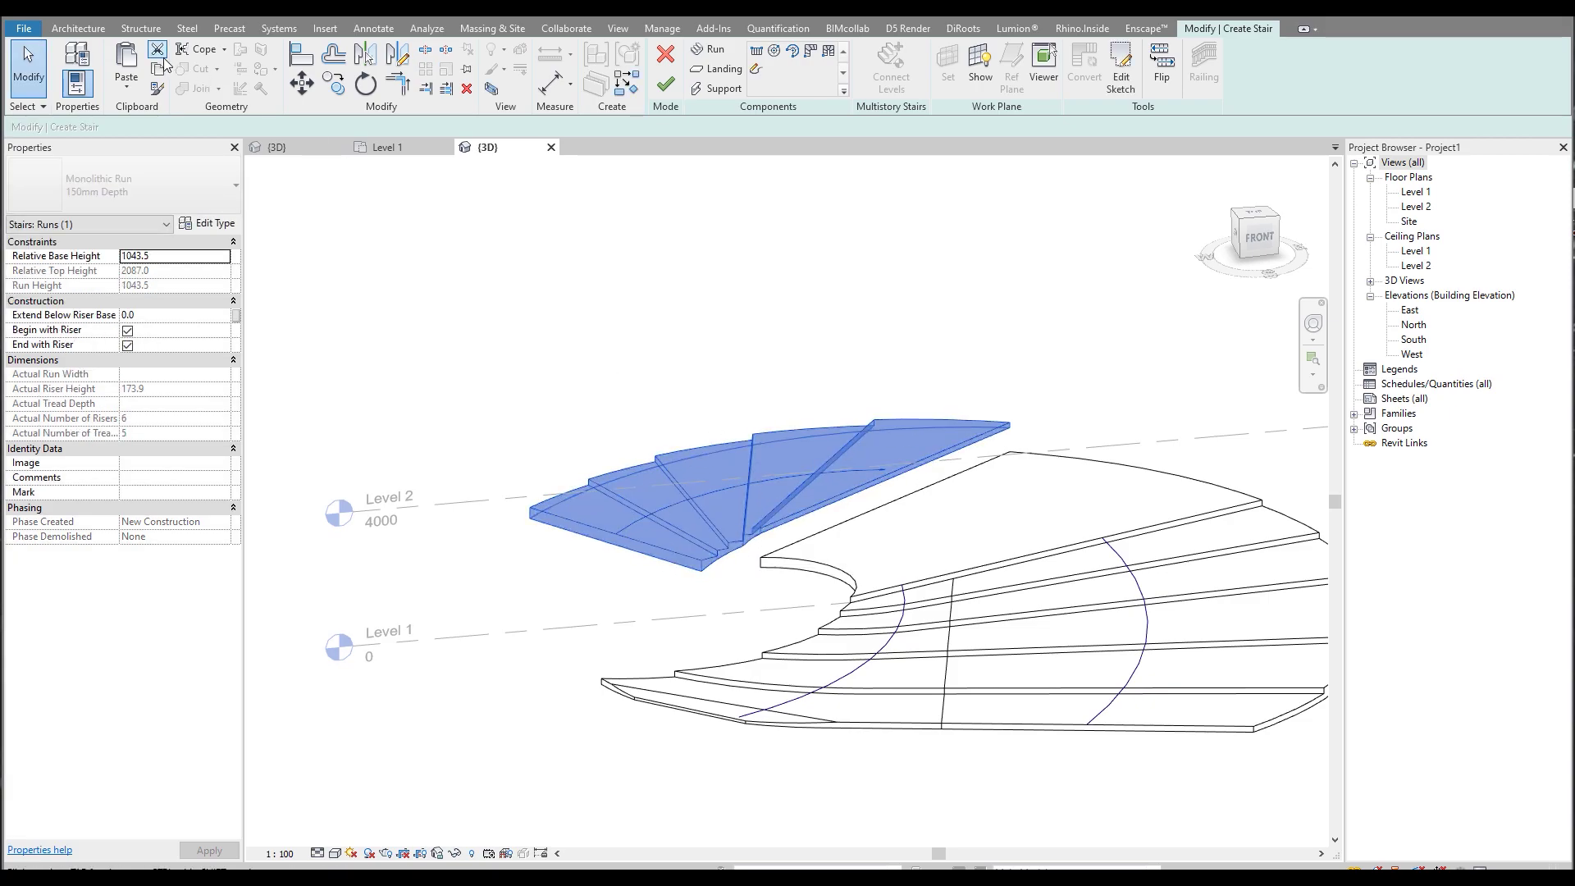
left_click(156, 51)
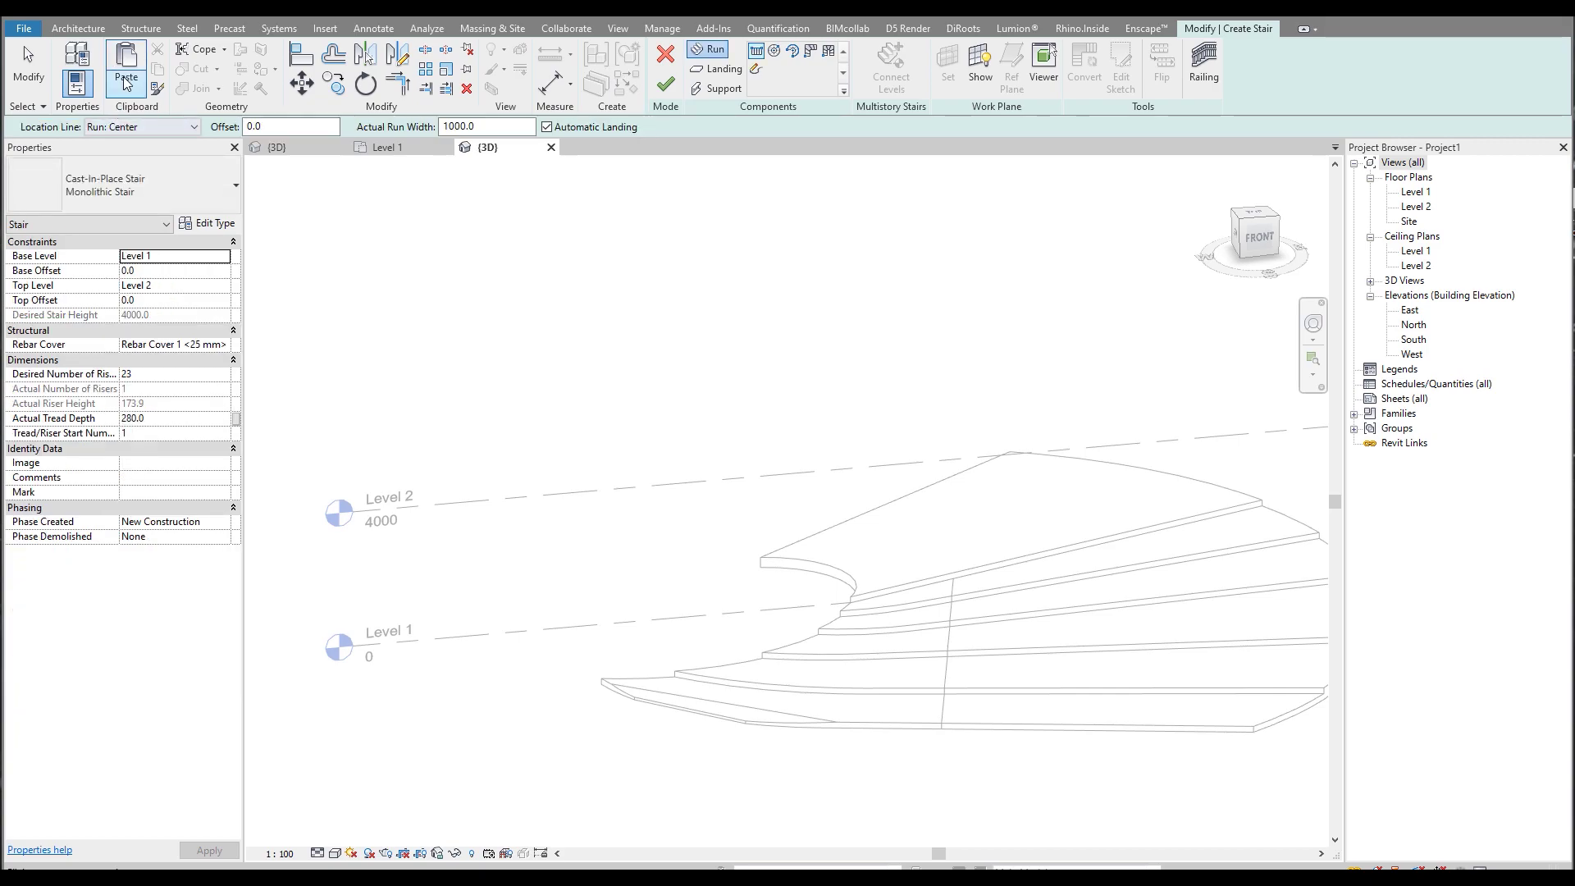
left_click(126, 82)
left_click(162, 149)
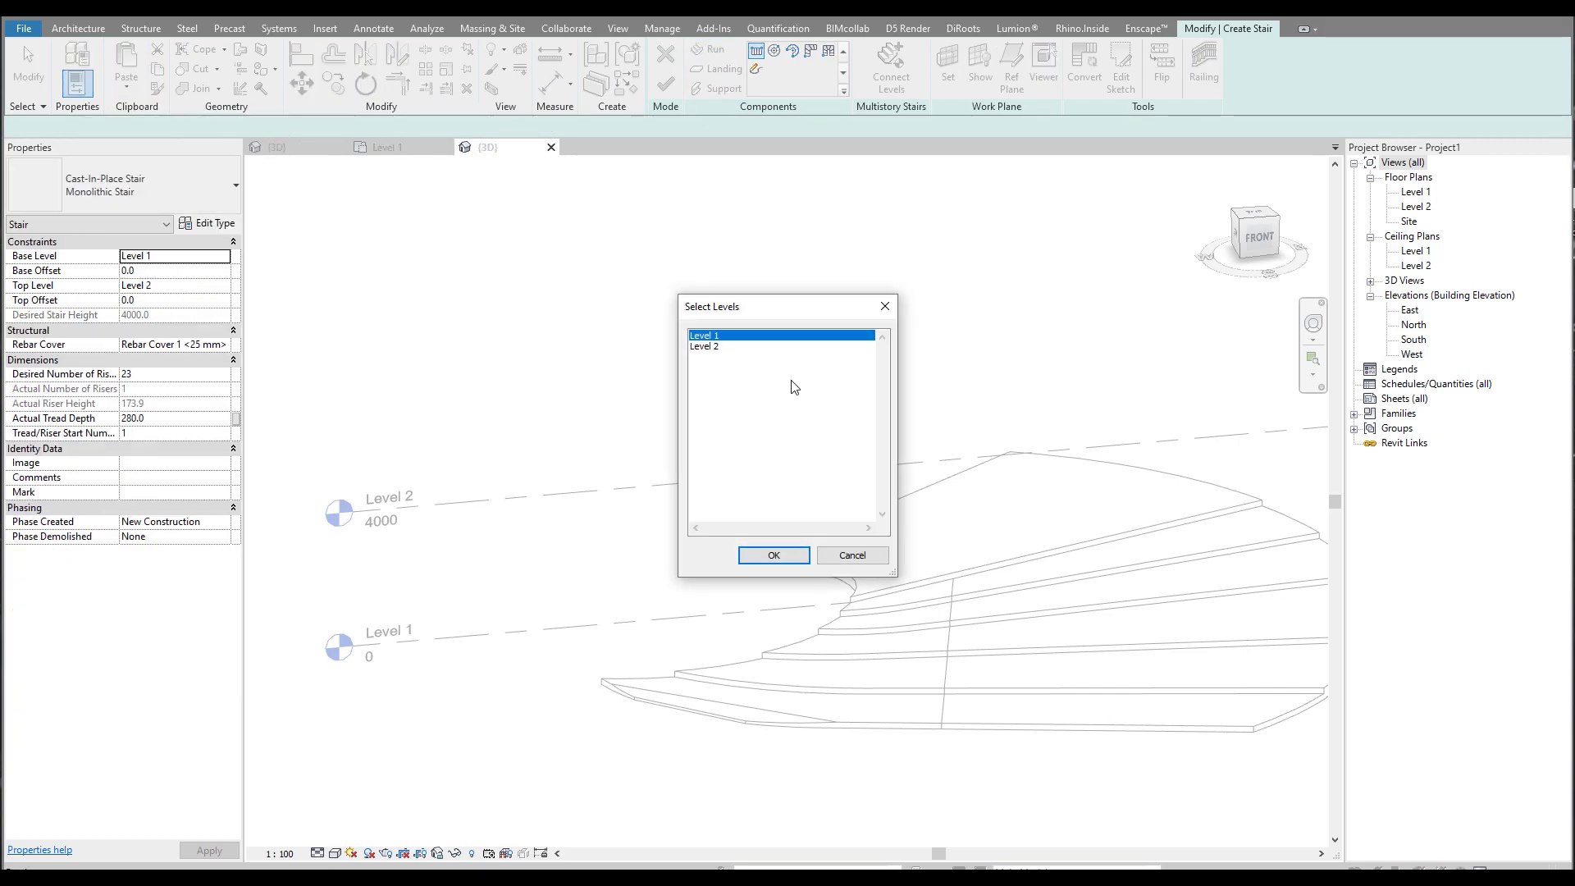
left_click(775, 556)
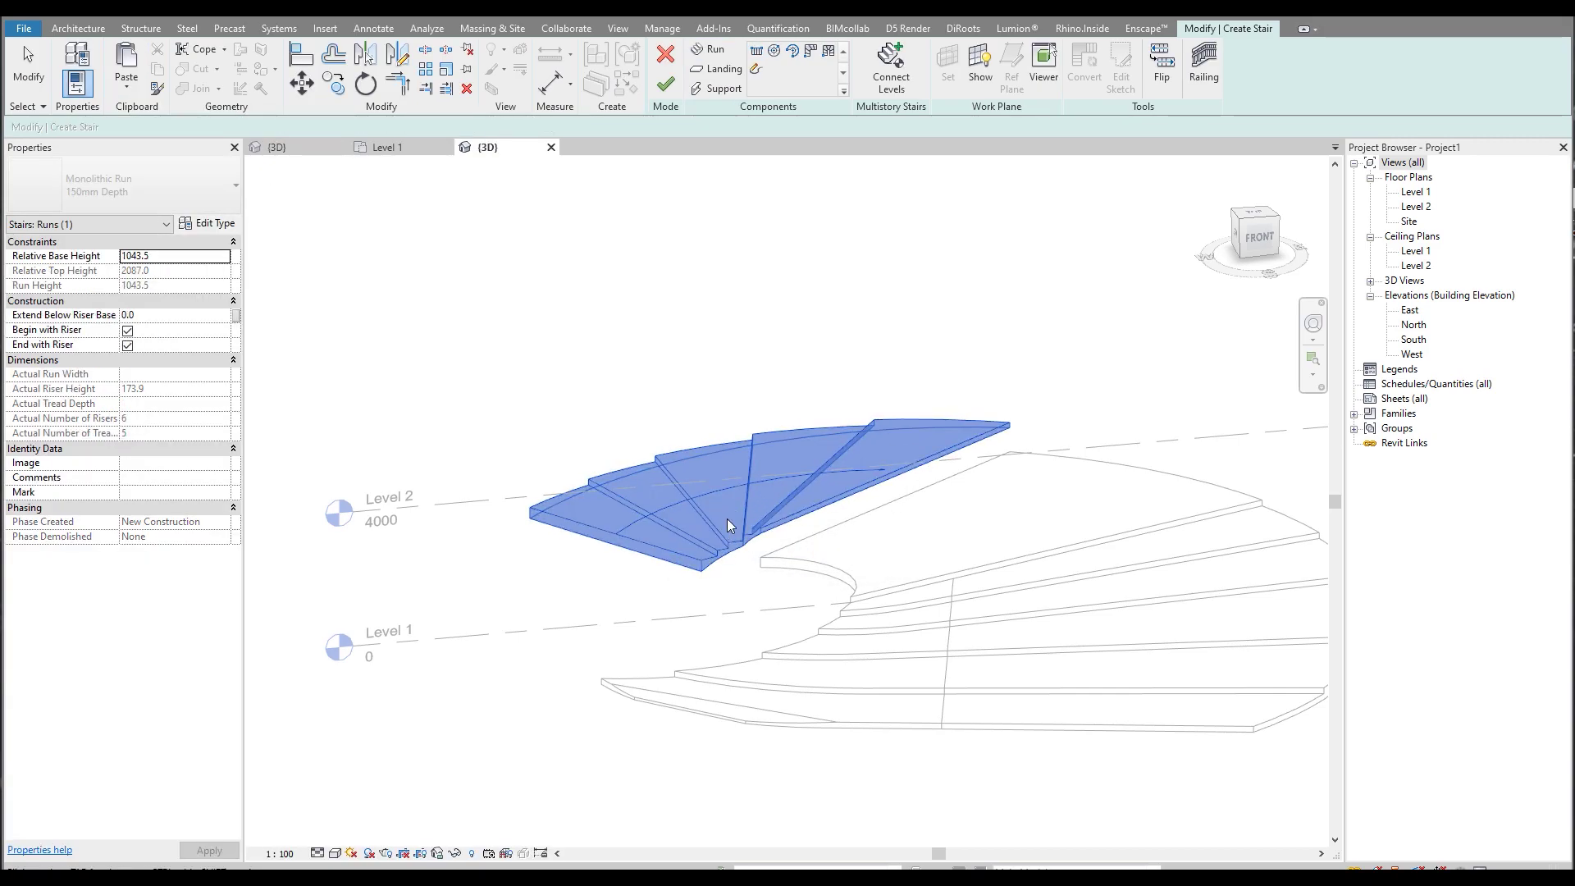
Flip the pasted run's up/down direction and cut it to the clipboard, discarding the separate stair.
left_click(1160, 72)
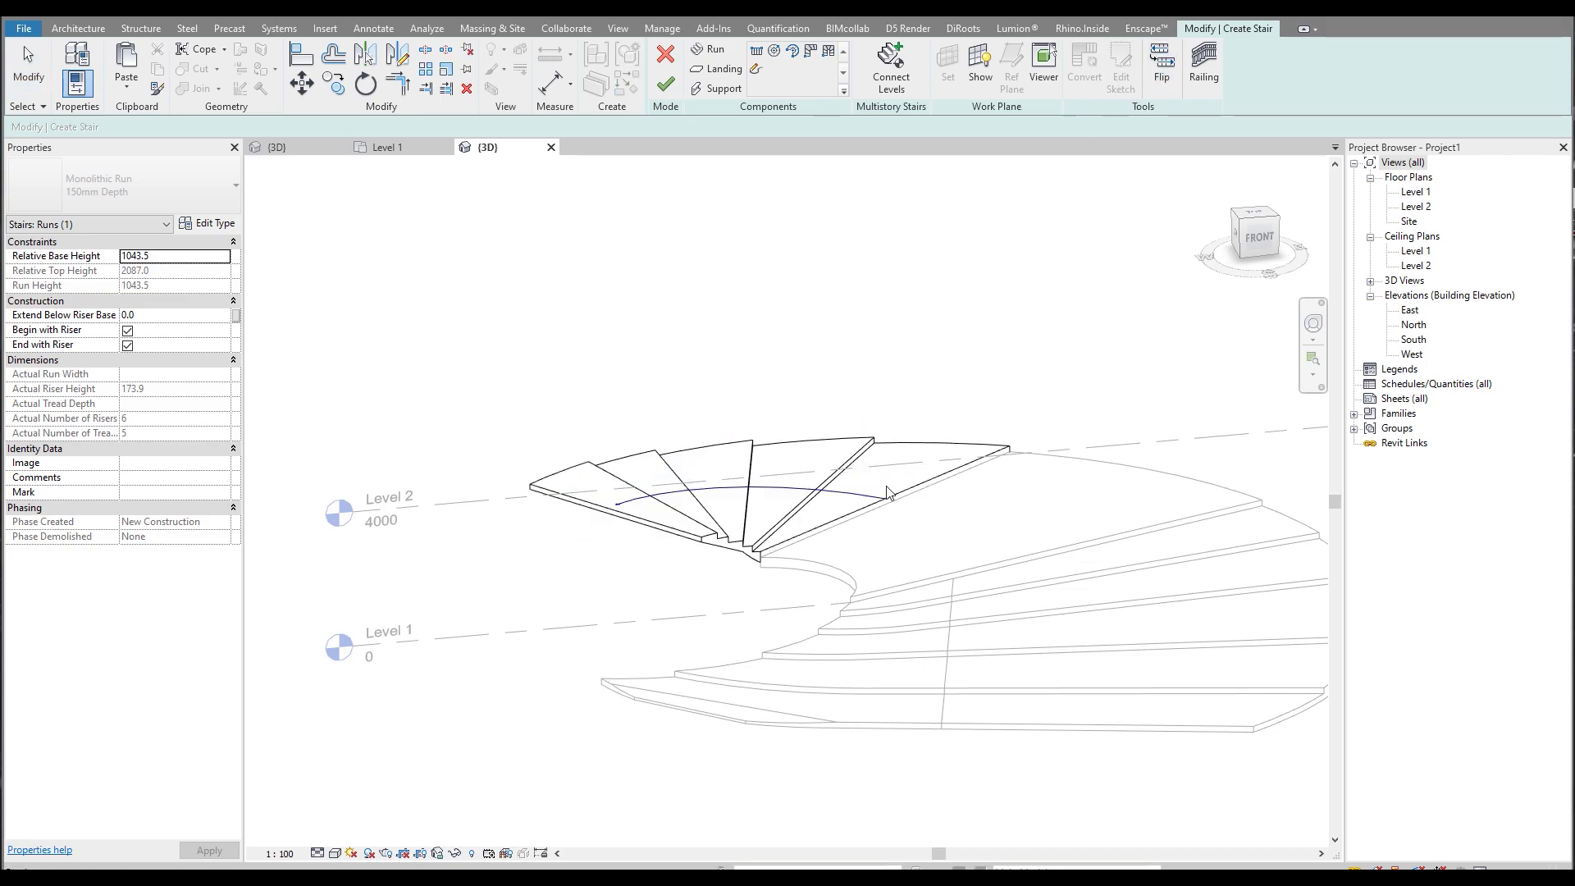
left_click(730, 536)
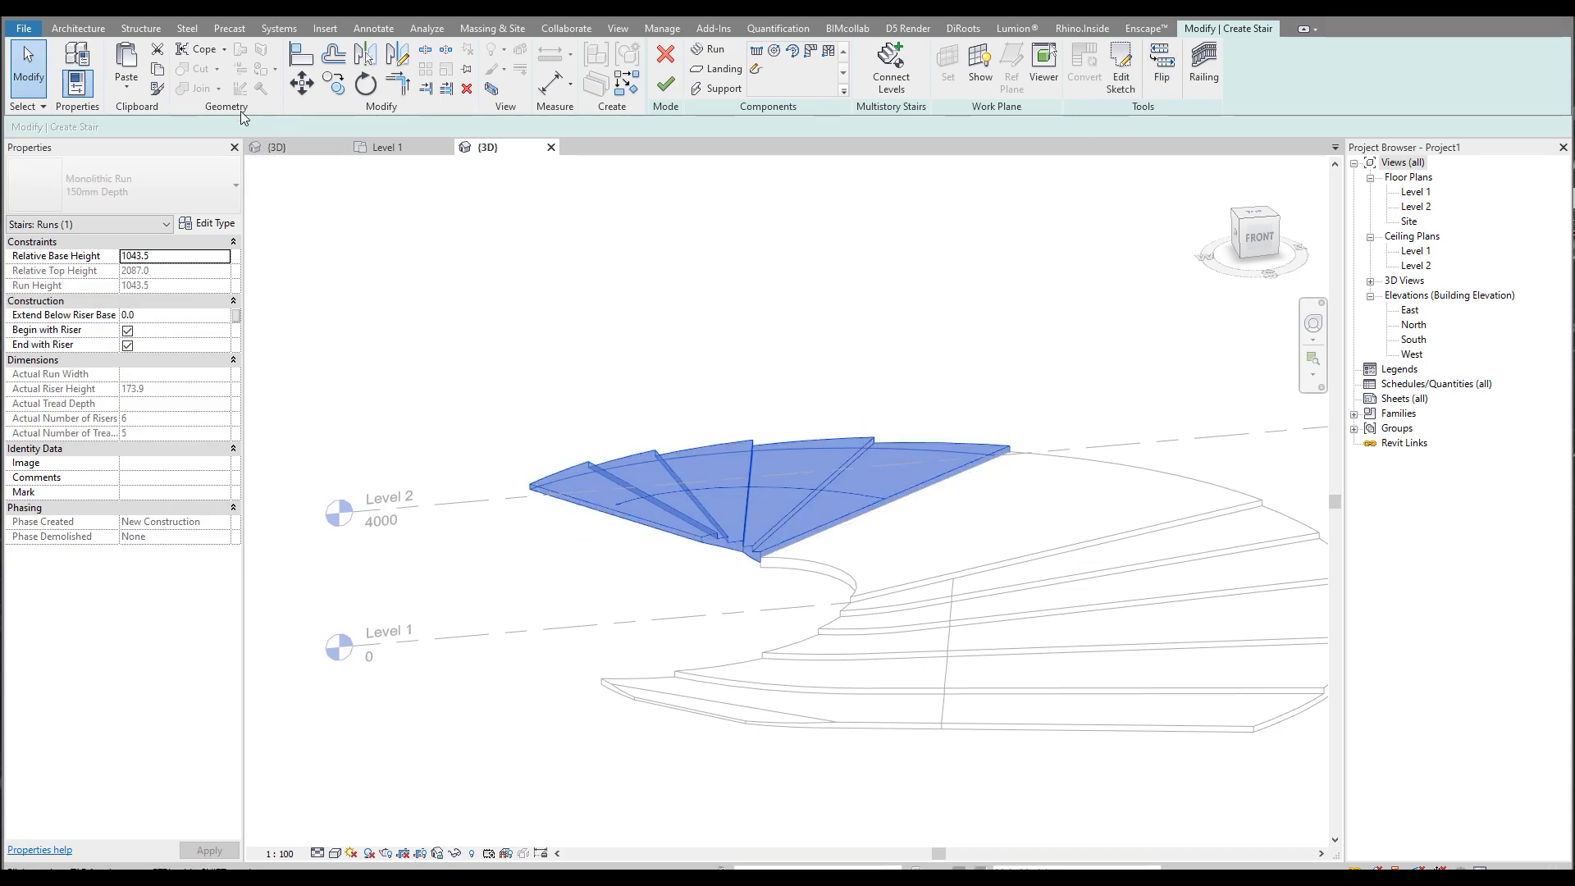
left_click(159, 52)
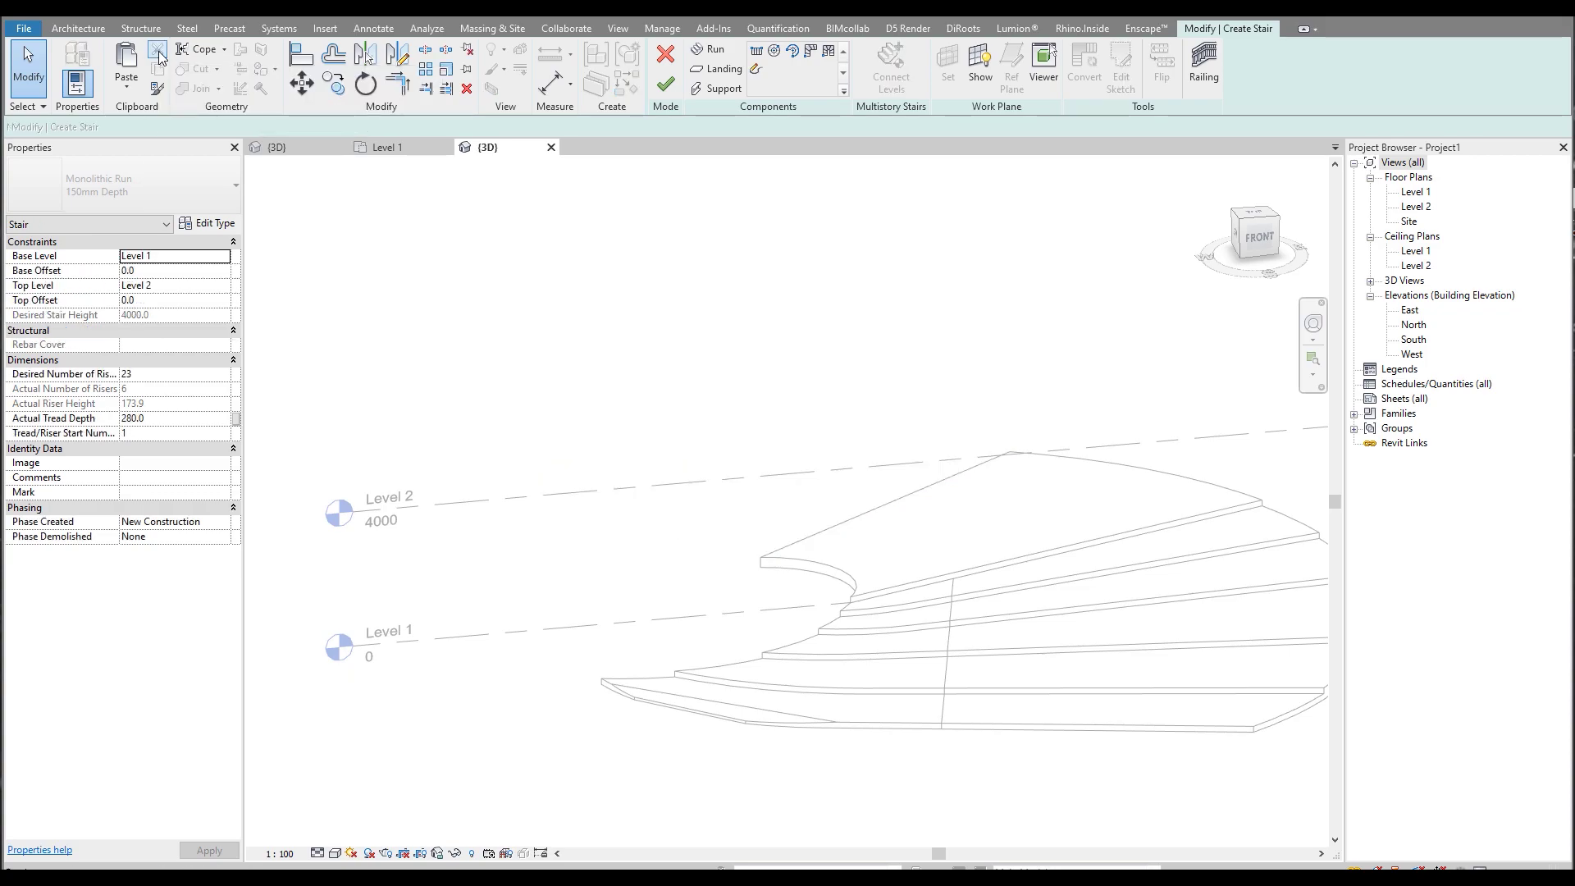
left_click(665, 53)
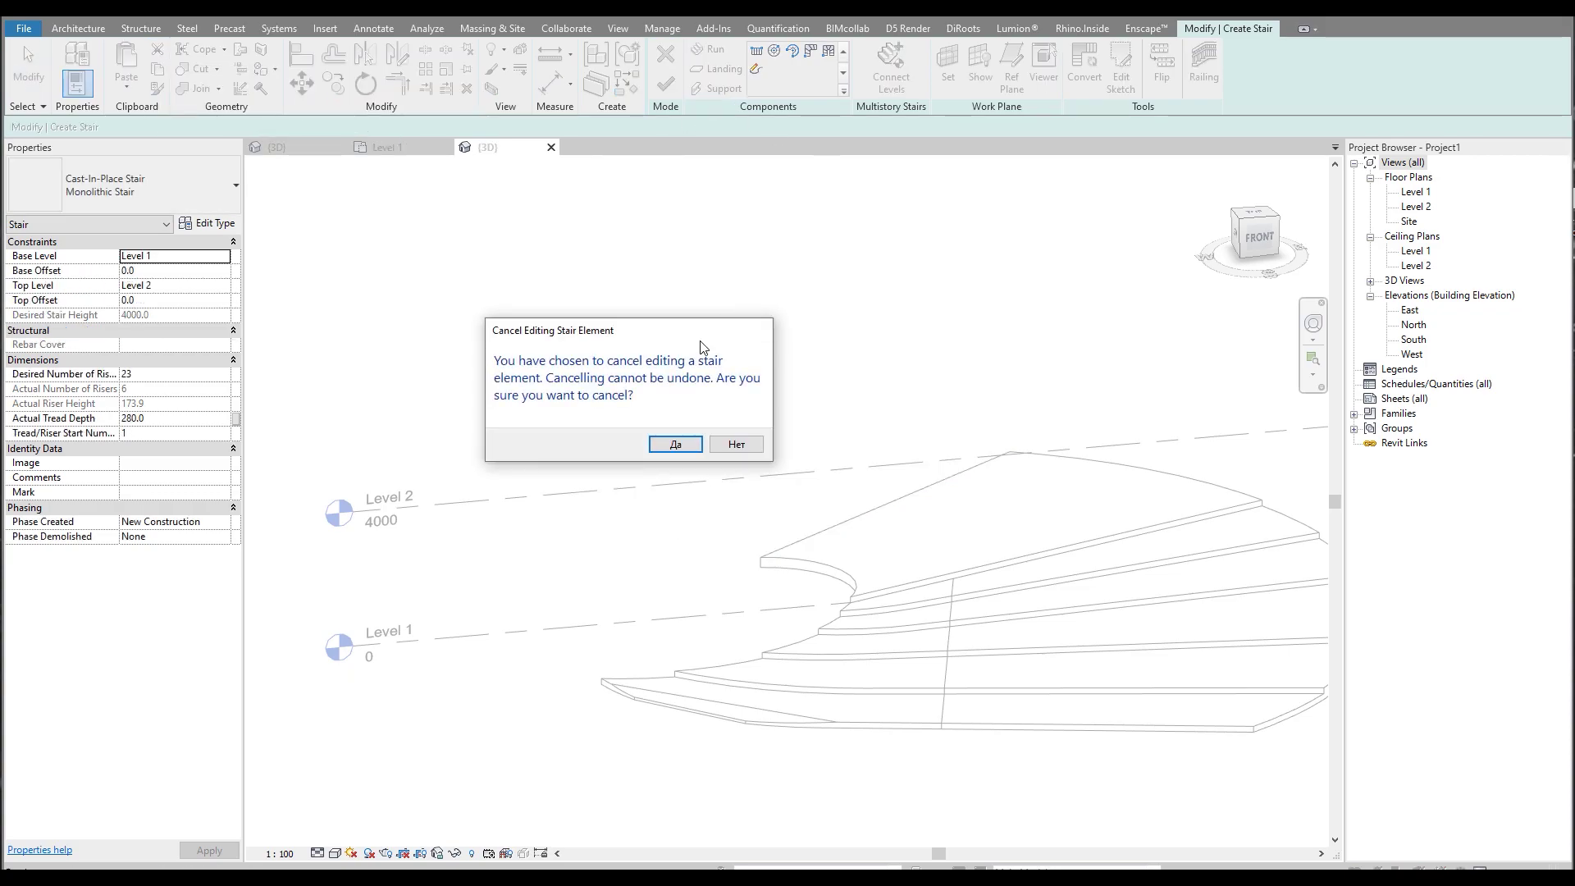
left_click(670, 451)
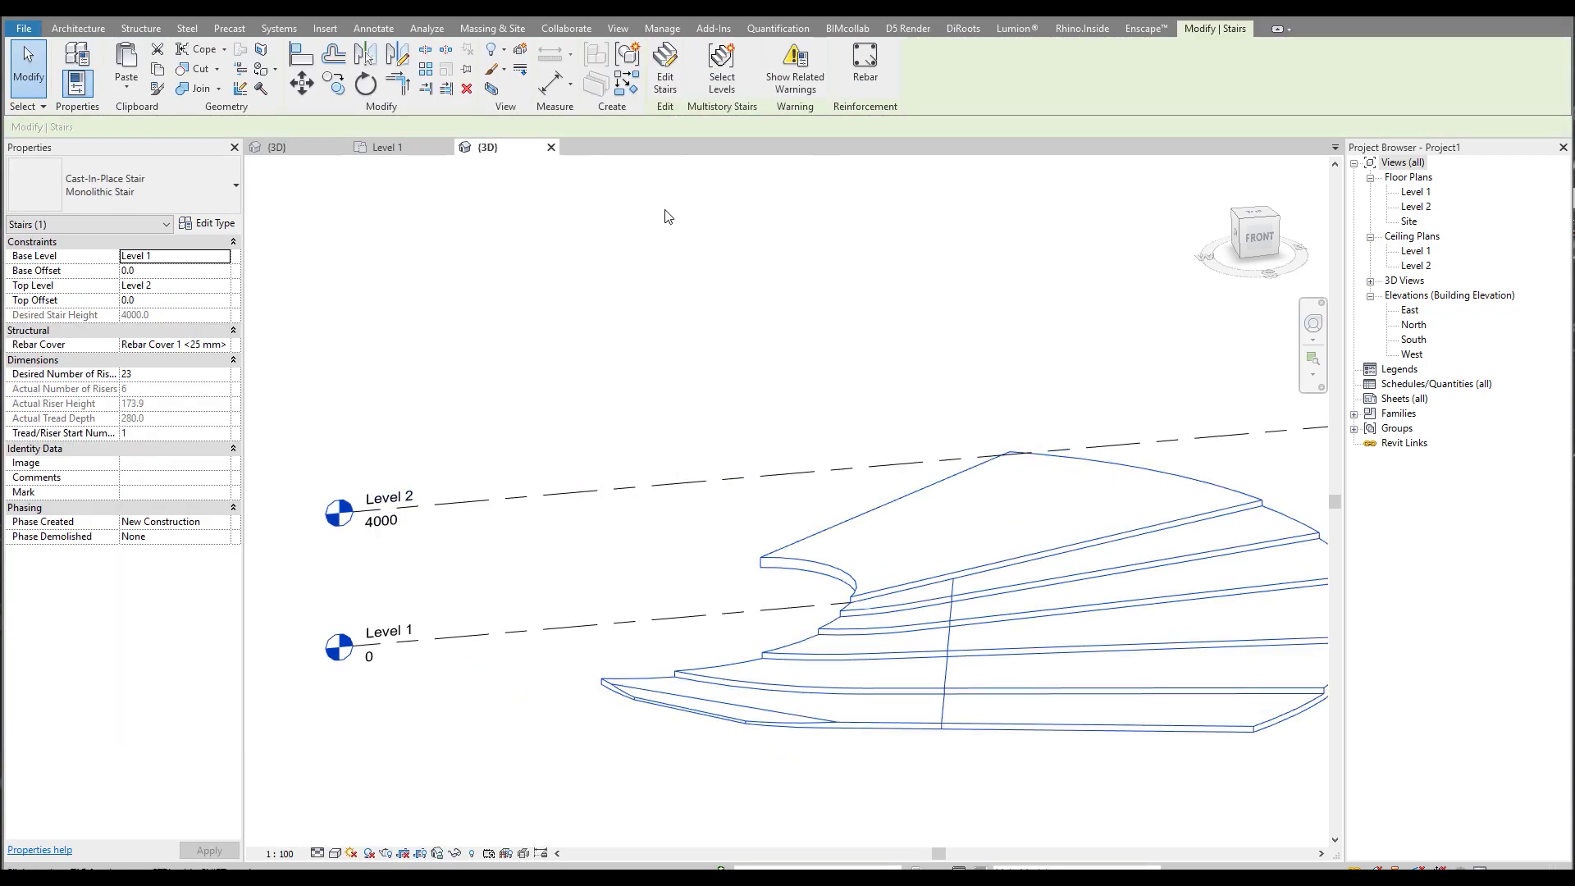
Paste the flipped run back into the original curved stair aligned to Level 1 and finish editing the stair.
left_click(665, 66)
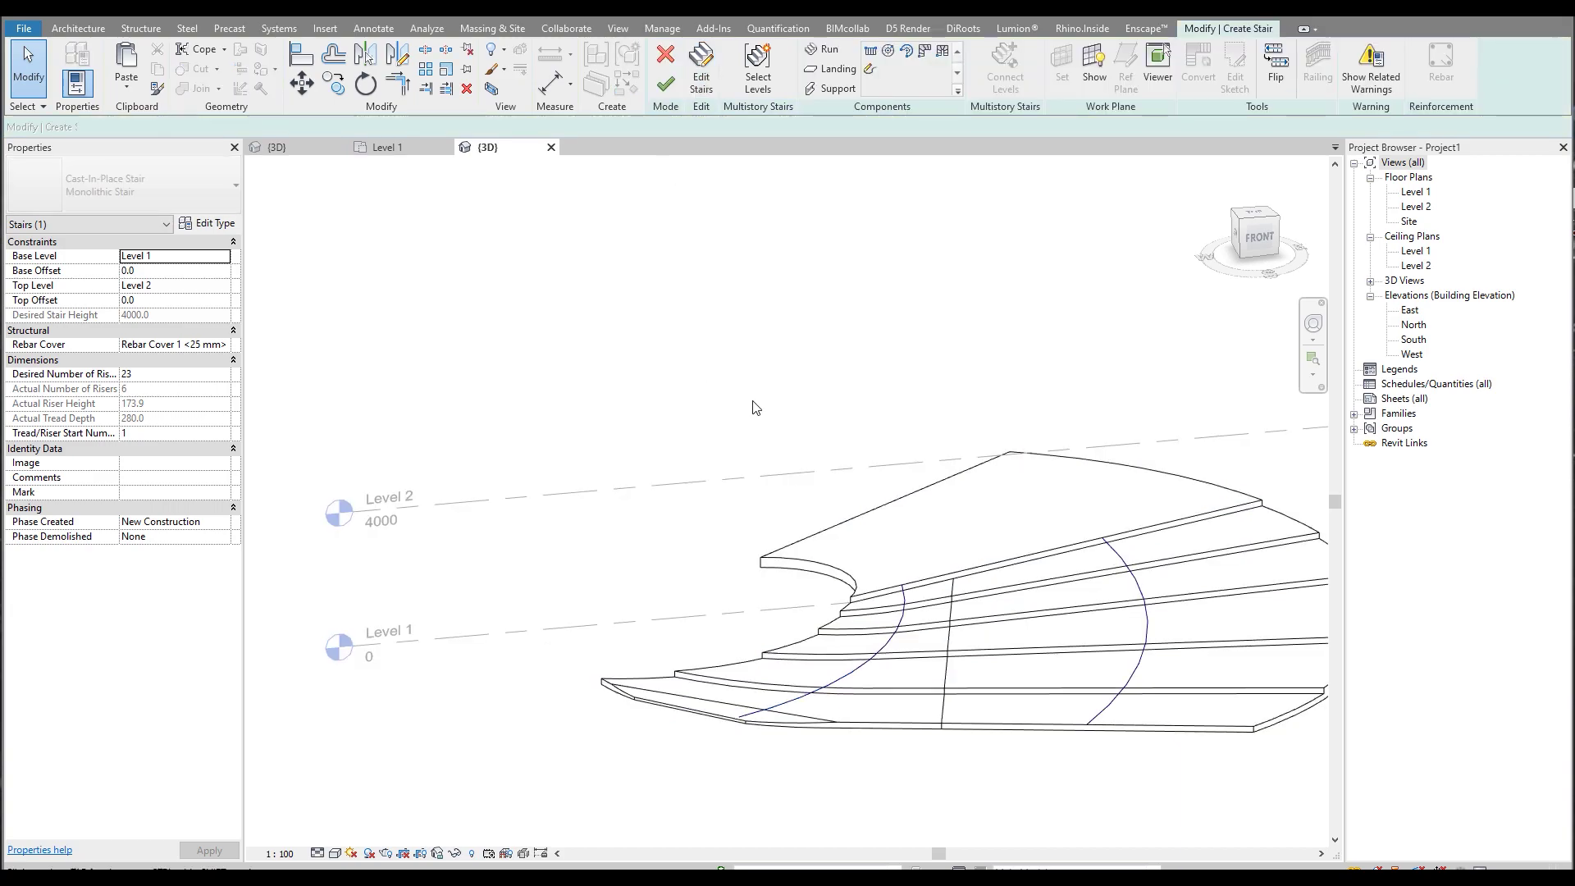
left_click(123, 86)
left_click(135, 147)
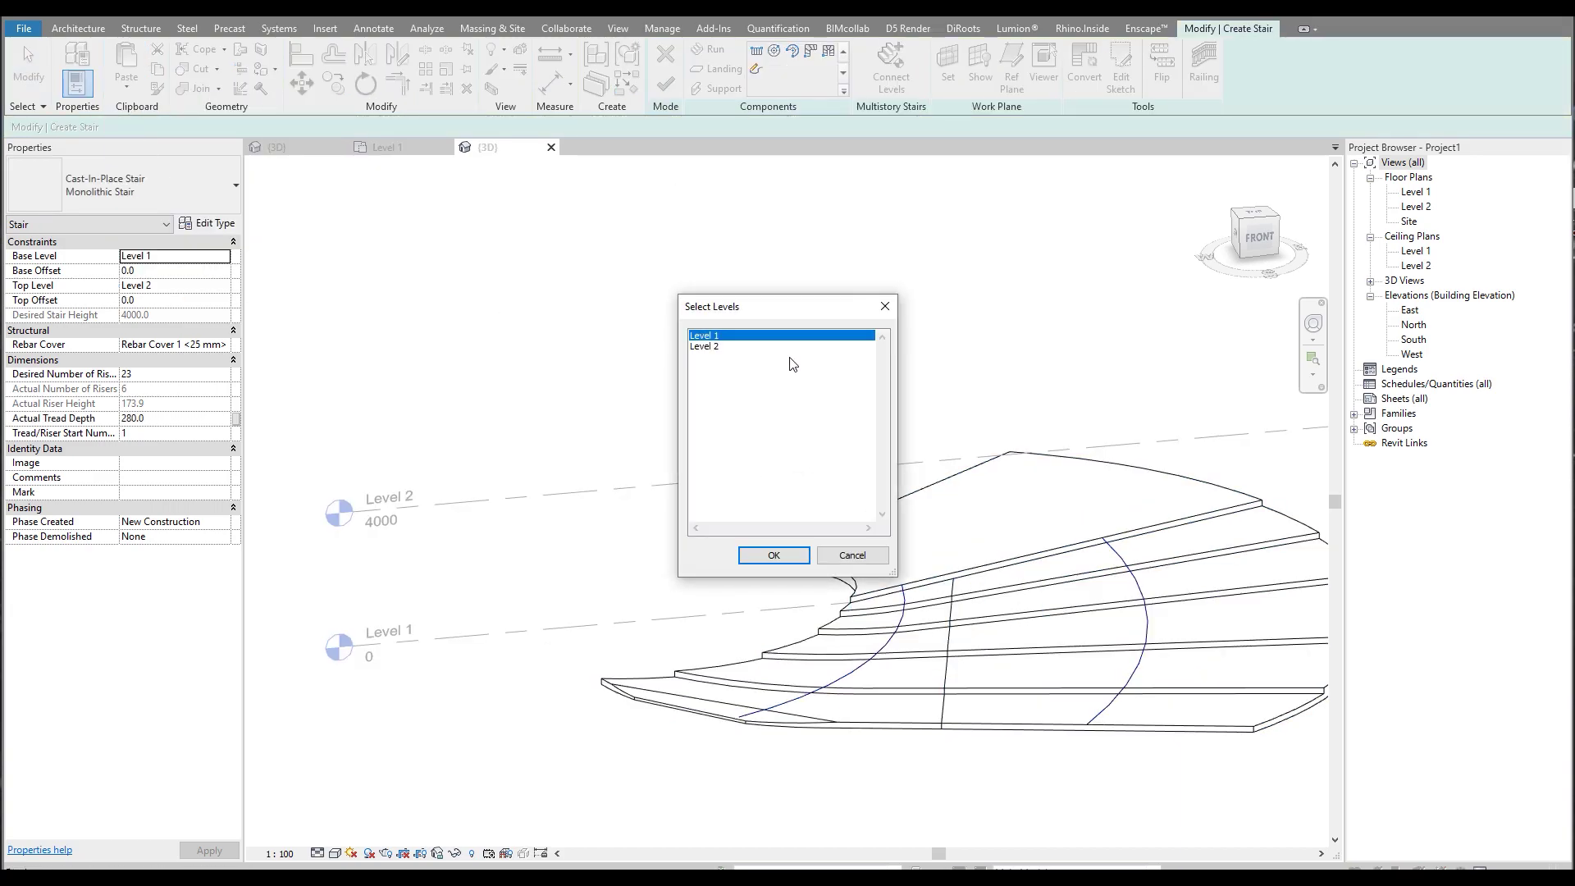
left_click(774, 555)
scroll(738, 513, "down", 2)
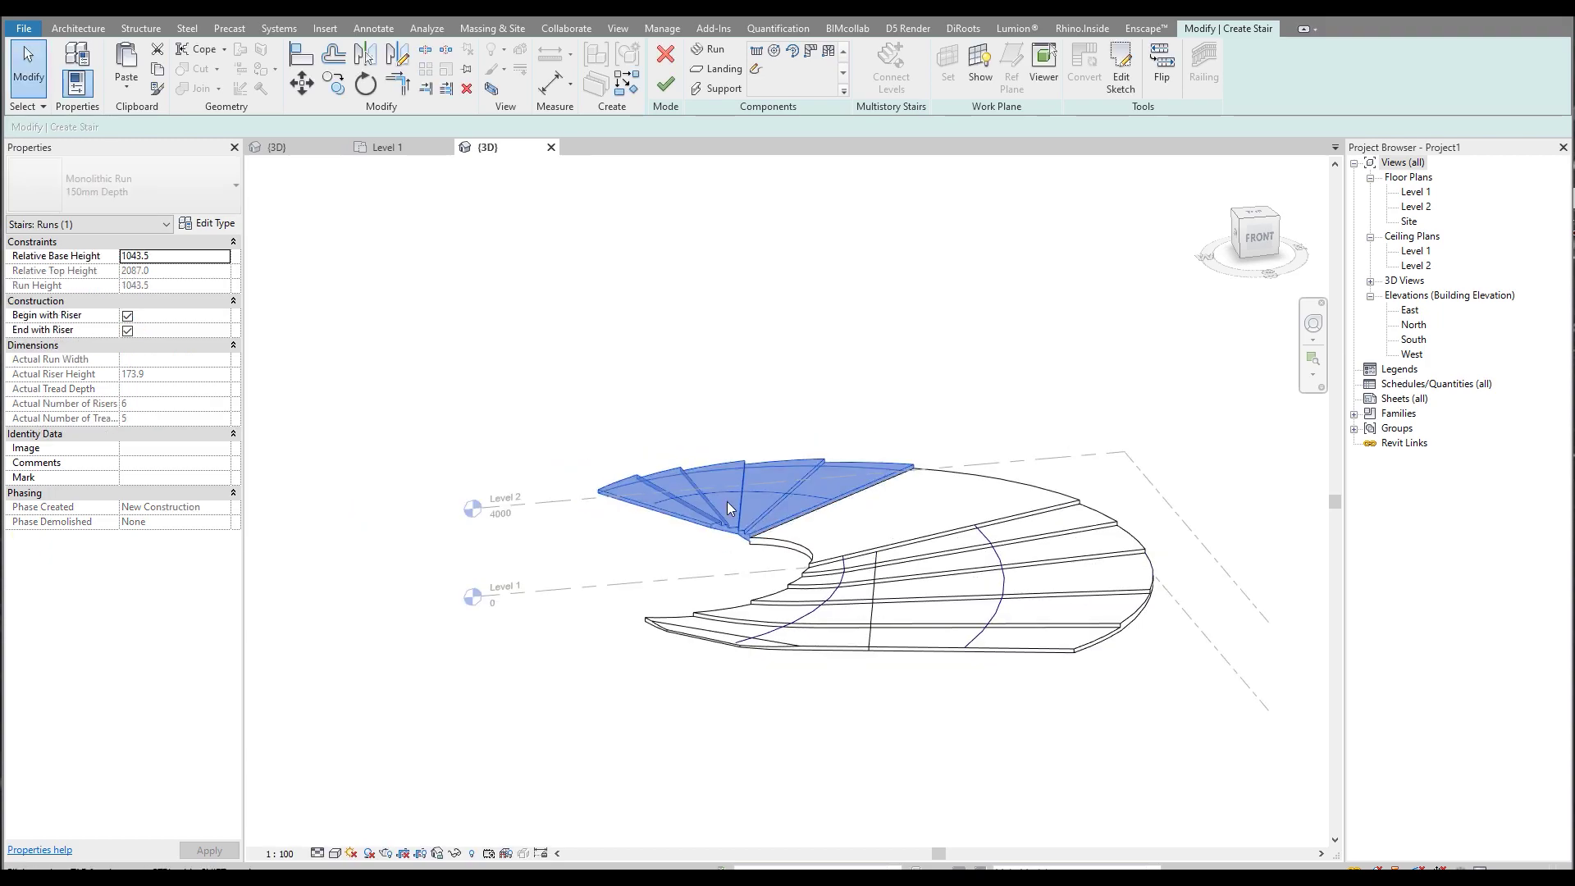
left_click(933, 421)
middle_click_drag(1114, 433, 872, 482, "shift")
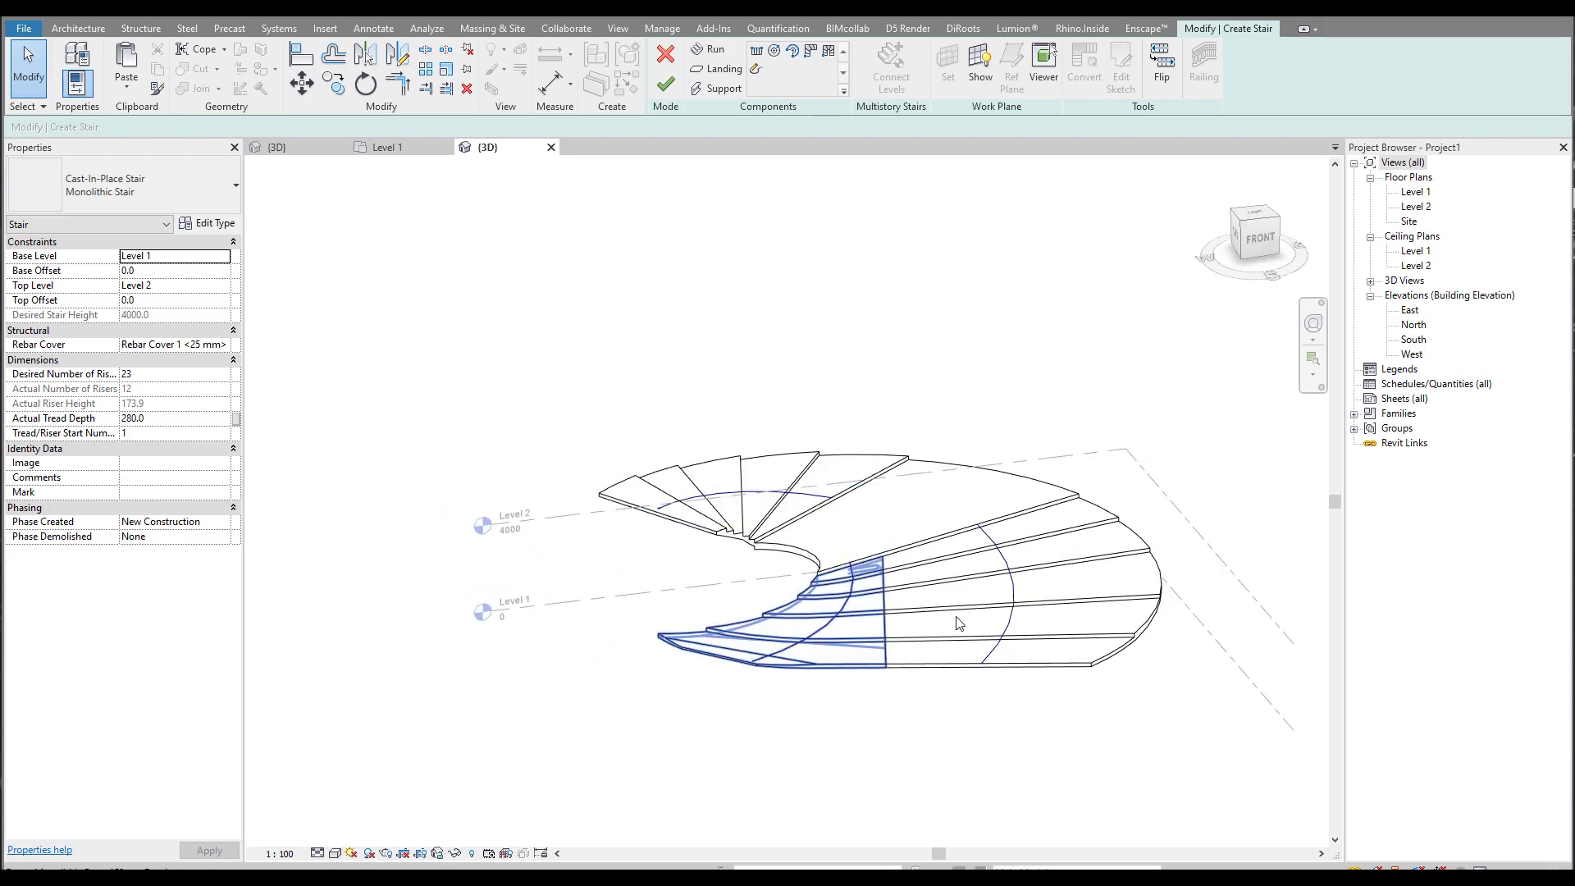
left_click(665, 85)
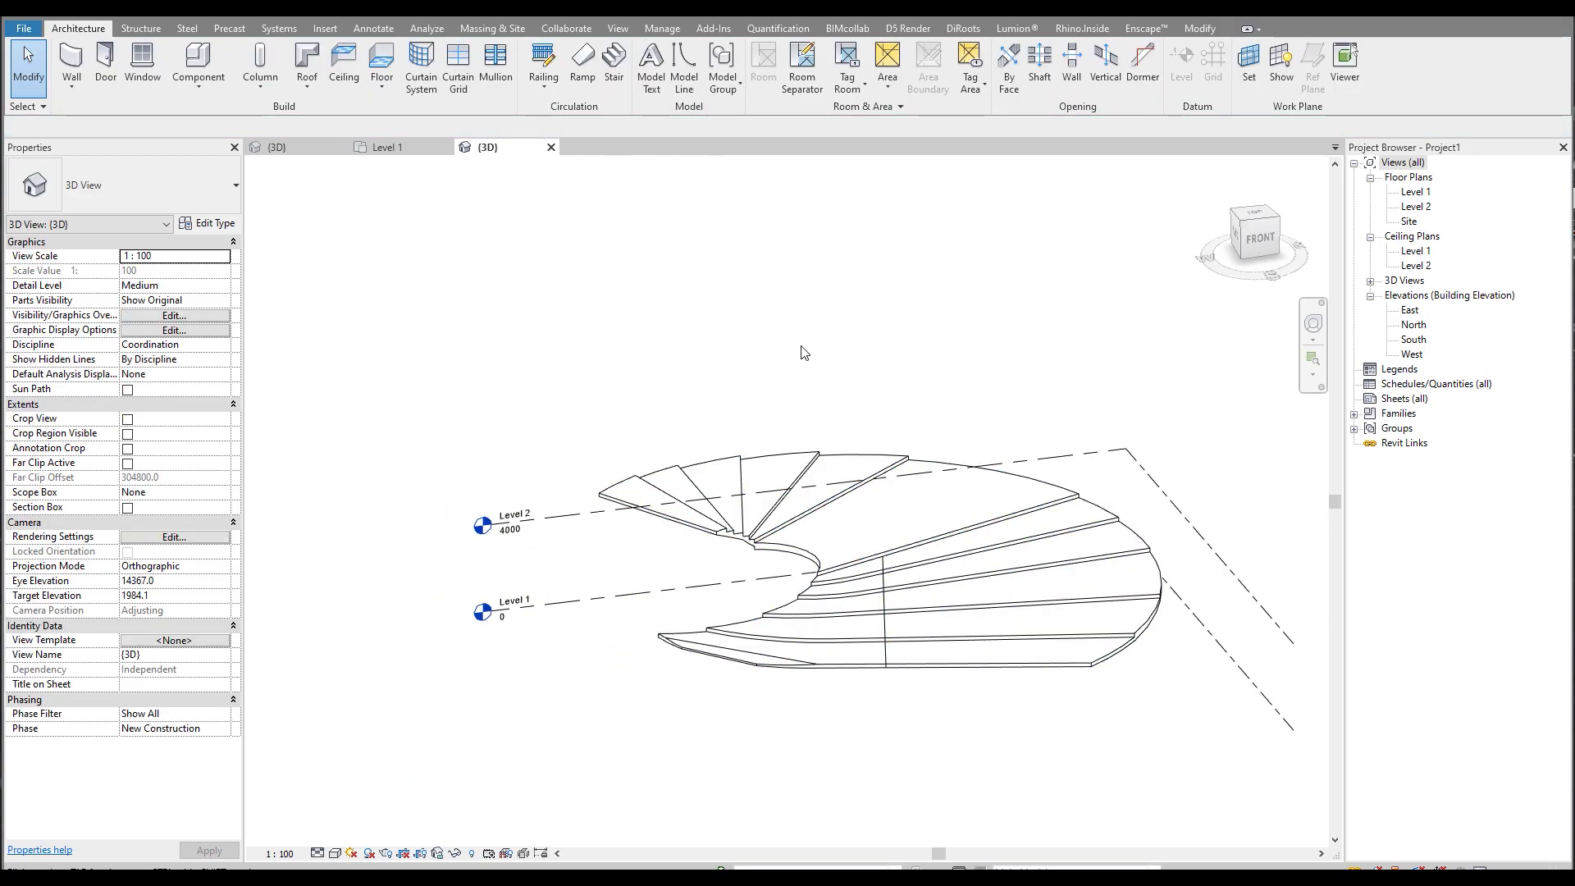
Set the whole stair's desired number of risers to 12 and accept the riser-height warning.
left_click(800, 529)
middle_click_drag(809, 545, 440, 490, "shift")
middle_click_drag(626, 464, 623, 359, "shift")
scroll(560, 435, "up", 2)
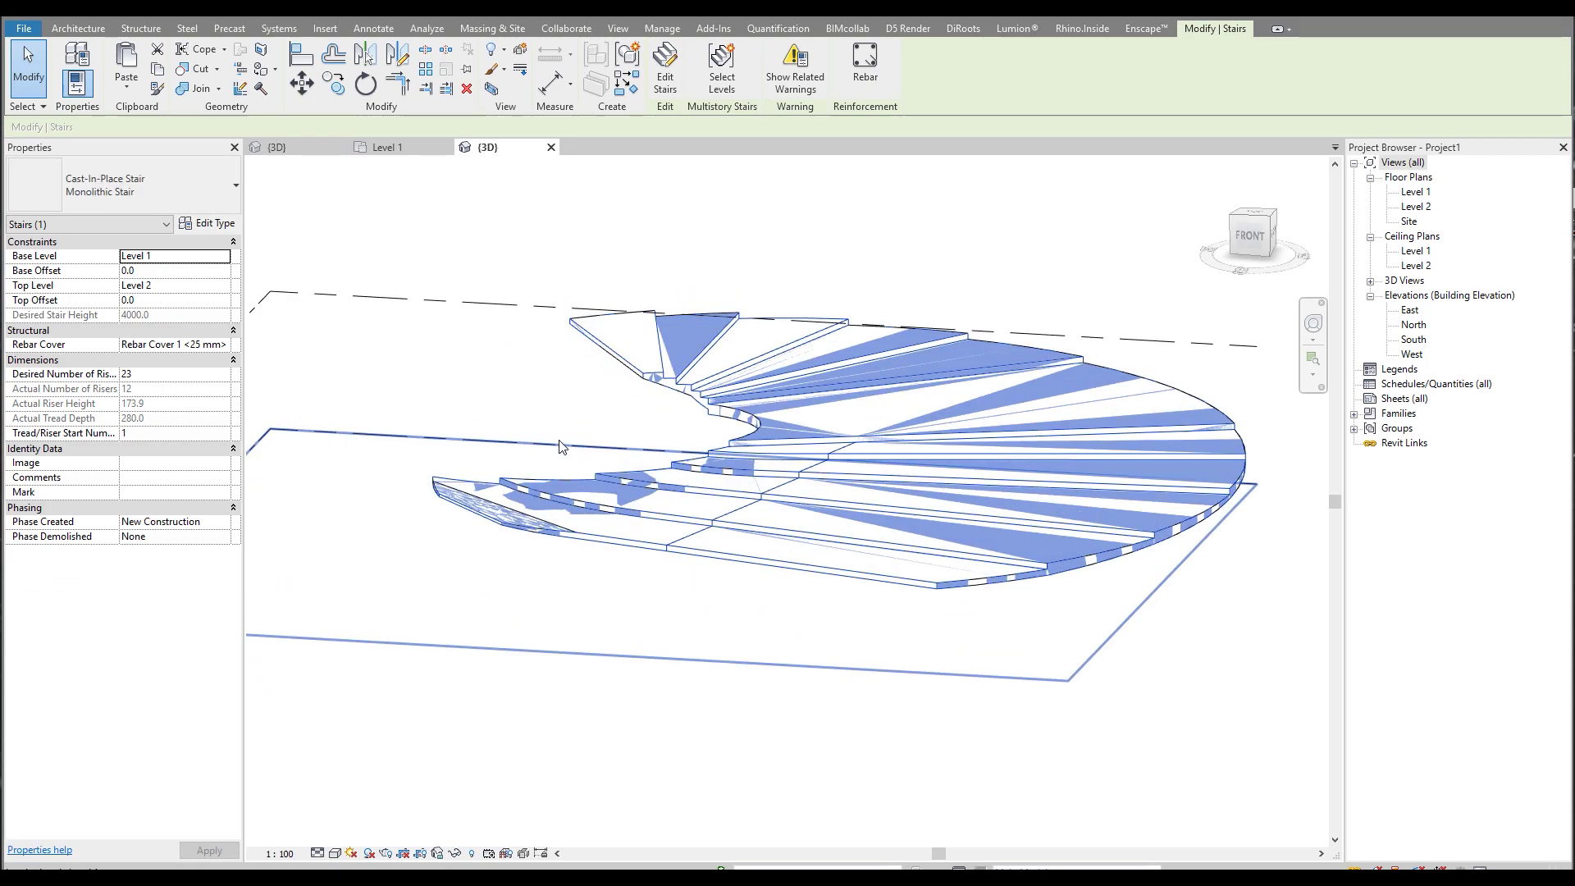
left_click(147, 377)
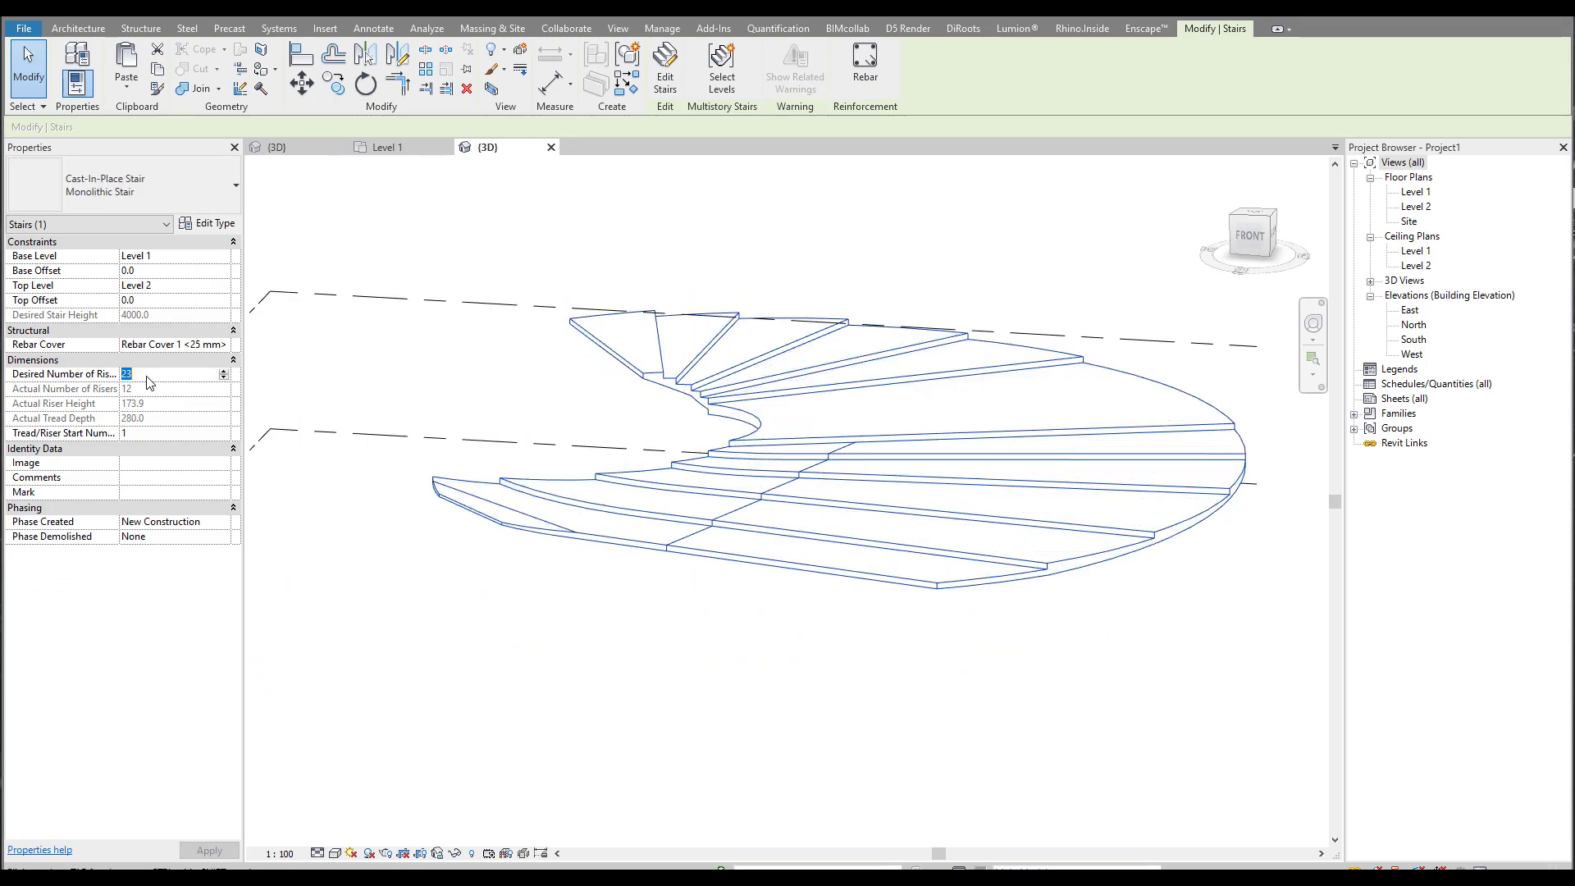
type("12")
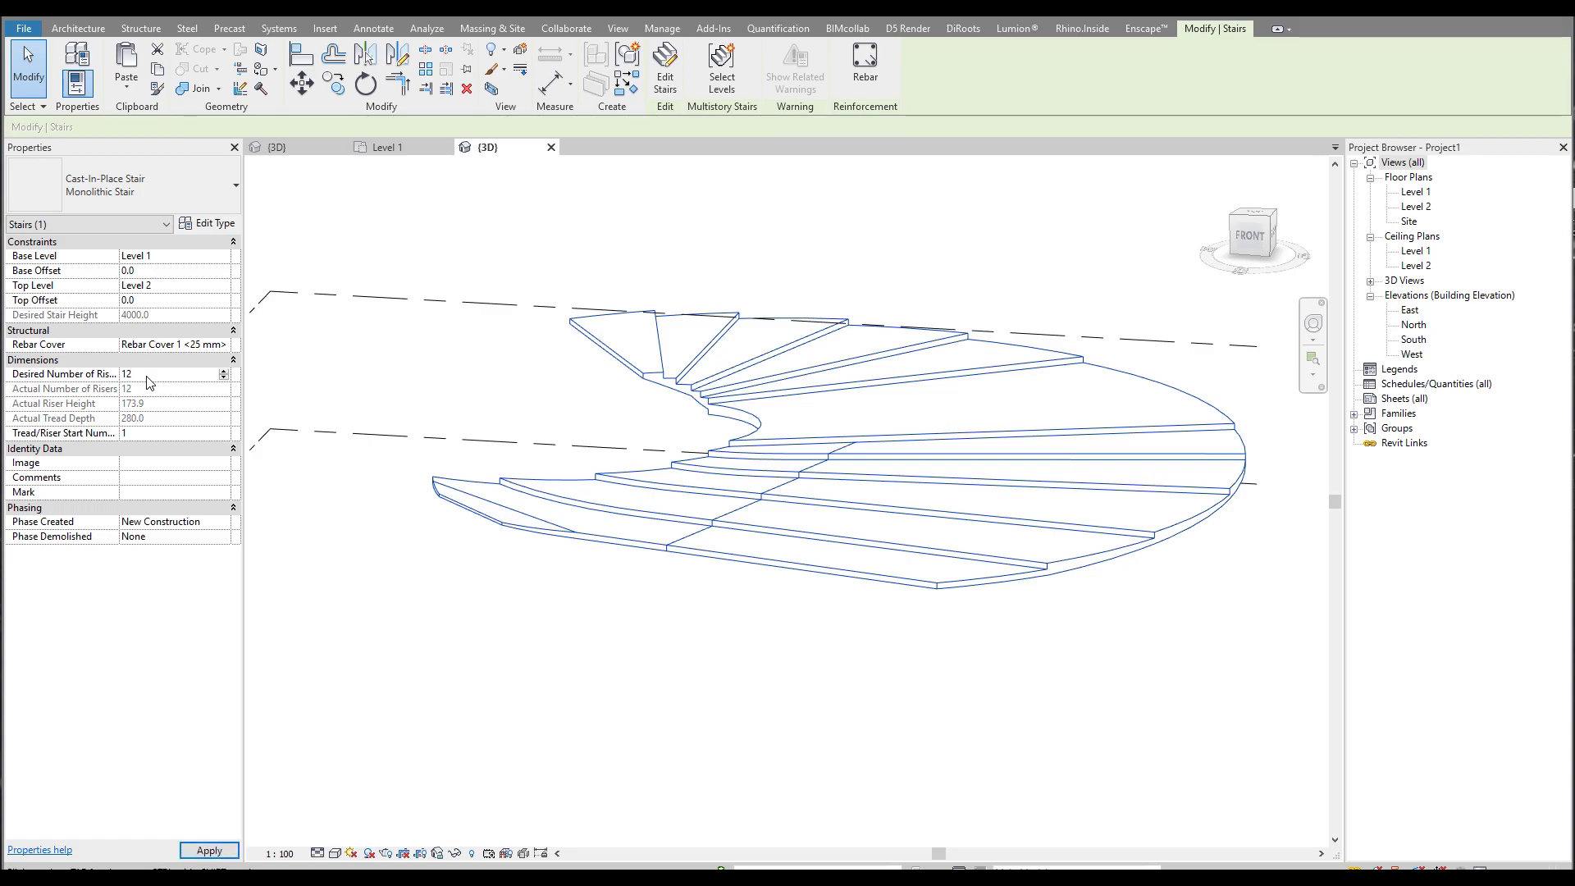
mouse_move(715, 391)
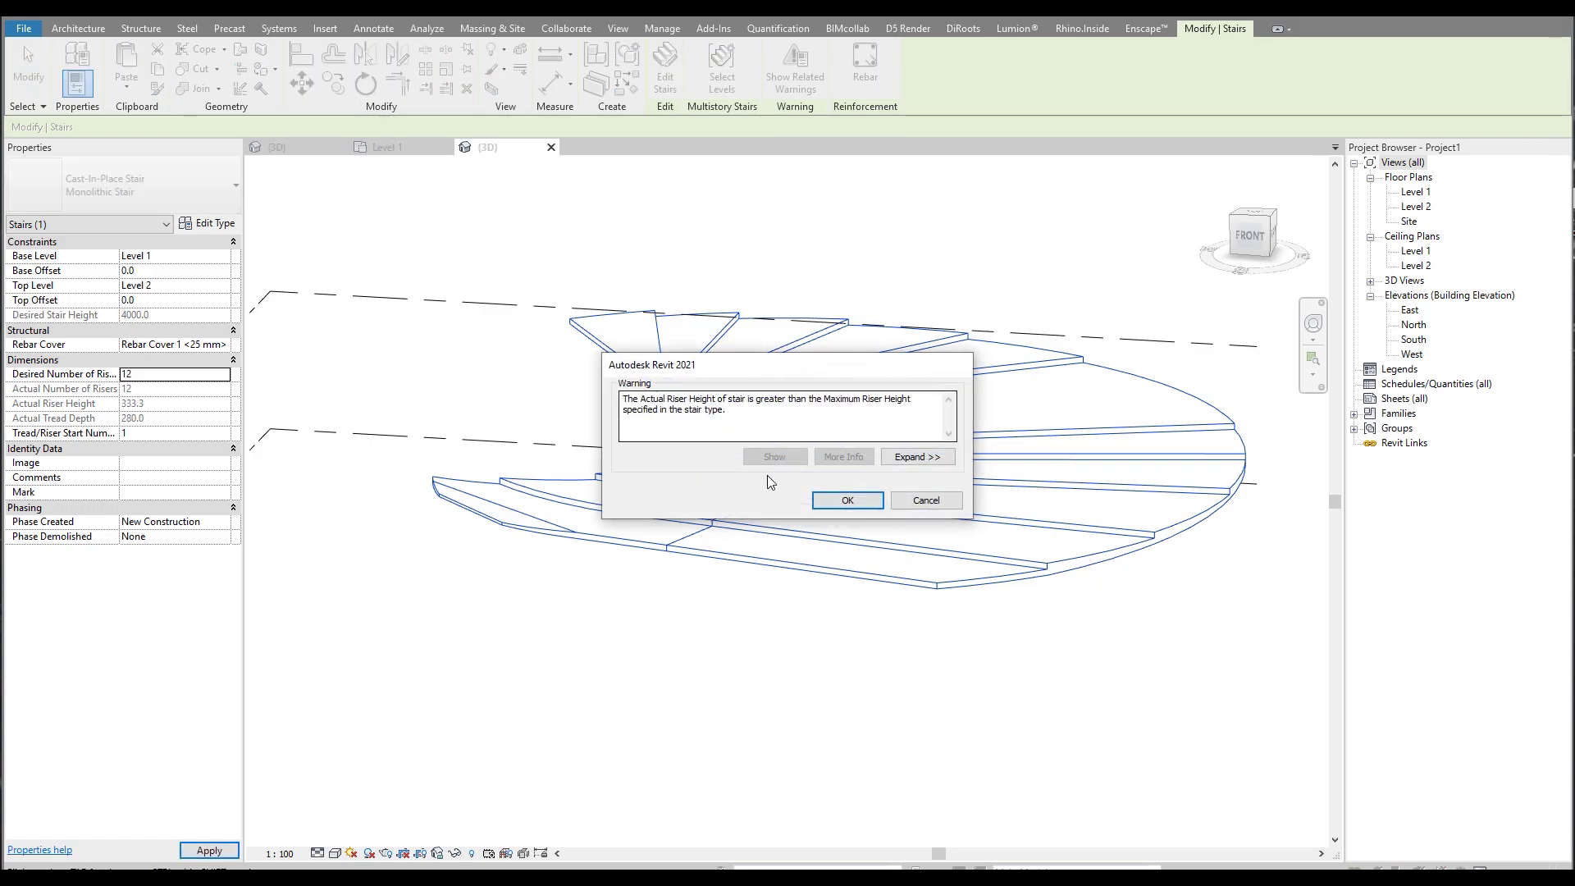
left_click(849, 501)
left_click(383, 778)
Examine the stair from above, below and several sides, especially where the lower runs meet the landing.
middle_click_drag(545, 703, 410, 737, "shift")
middle_click_drag(598, 681, 742, 754, "shift")
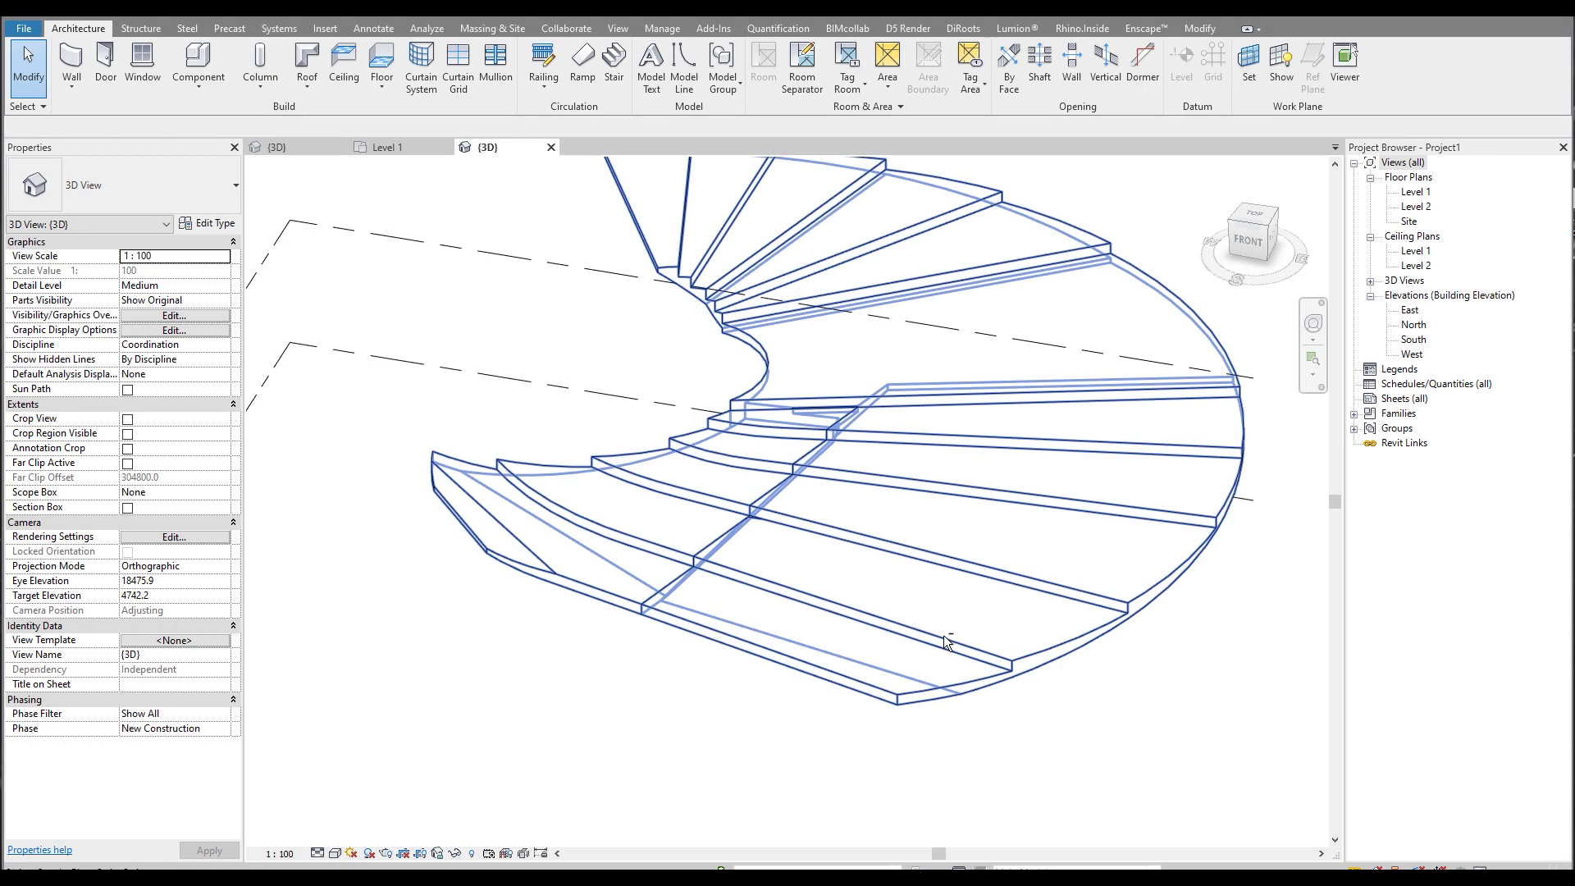
middle_click_drag(857, 680, 856, 450, "shift")
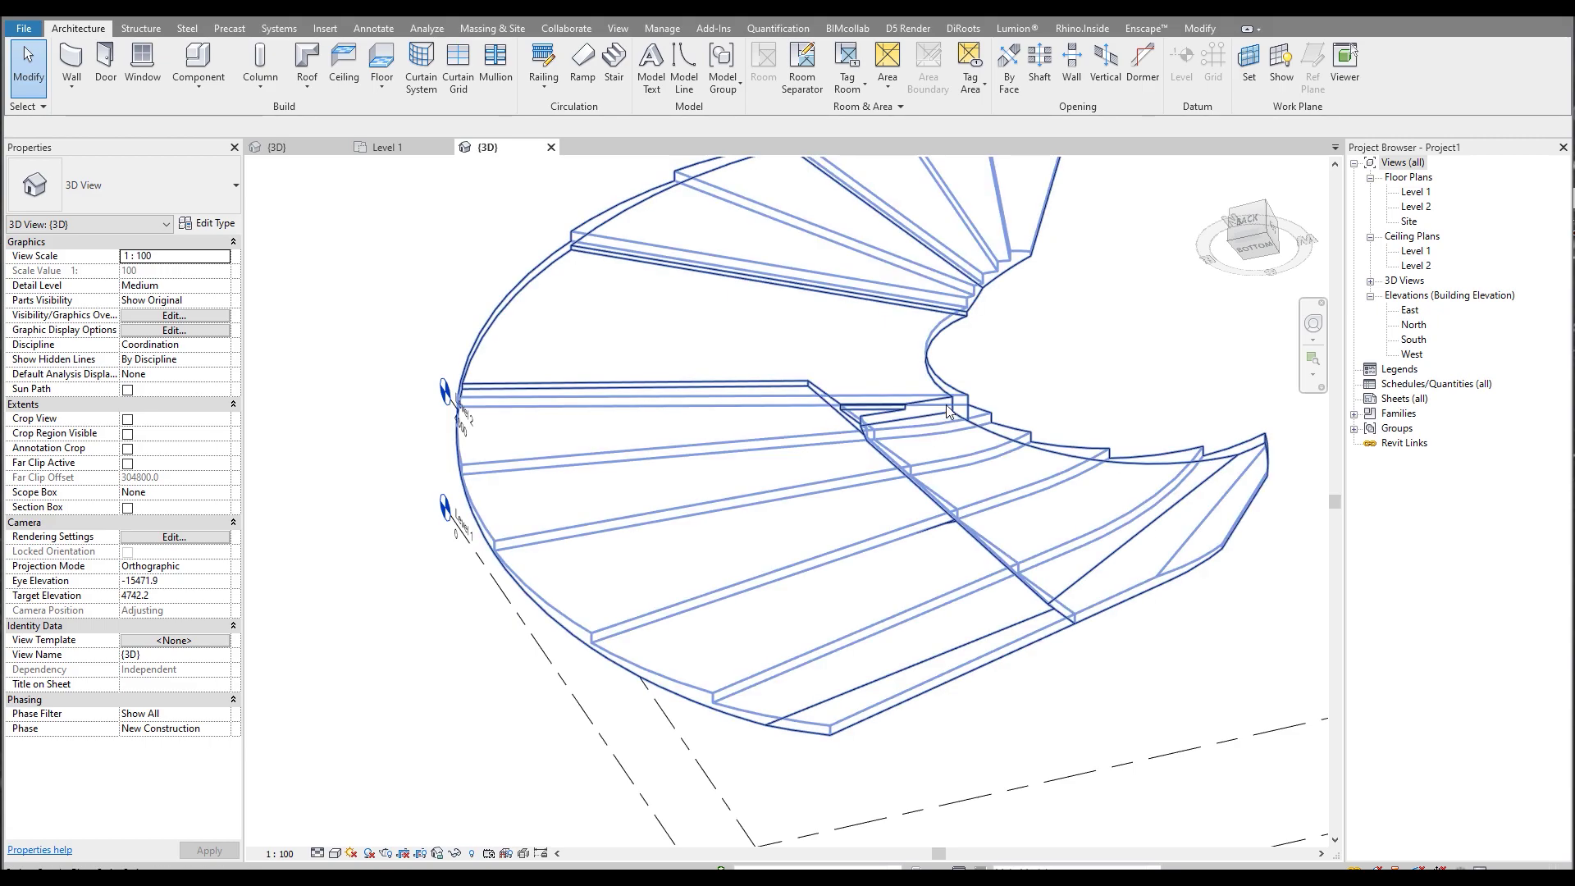
middle_click_drag(871, 424, 746, 476, "shift")
middle_click_drag(621, 553, 893, 368, "shift")
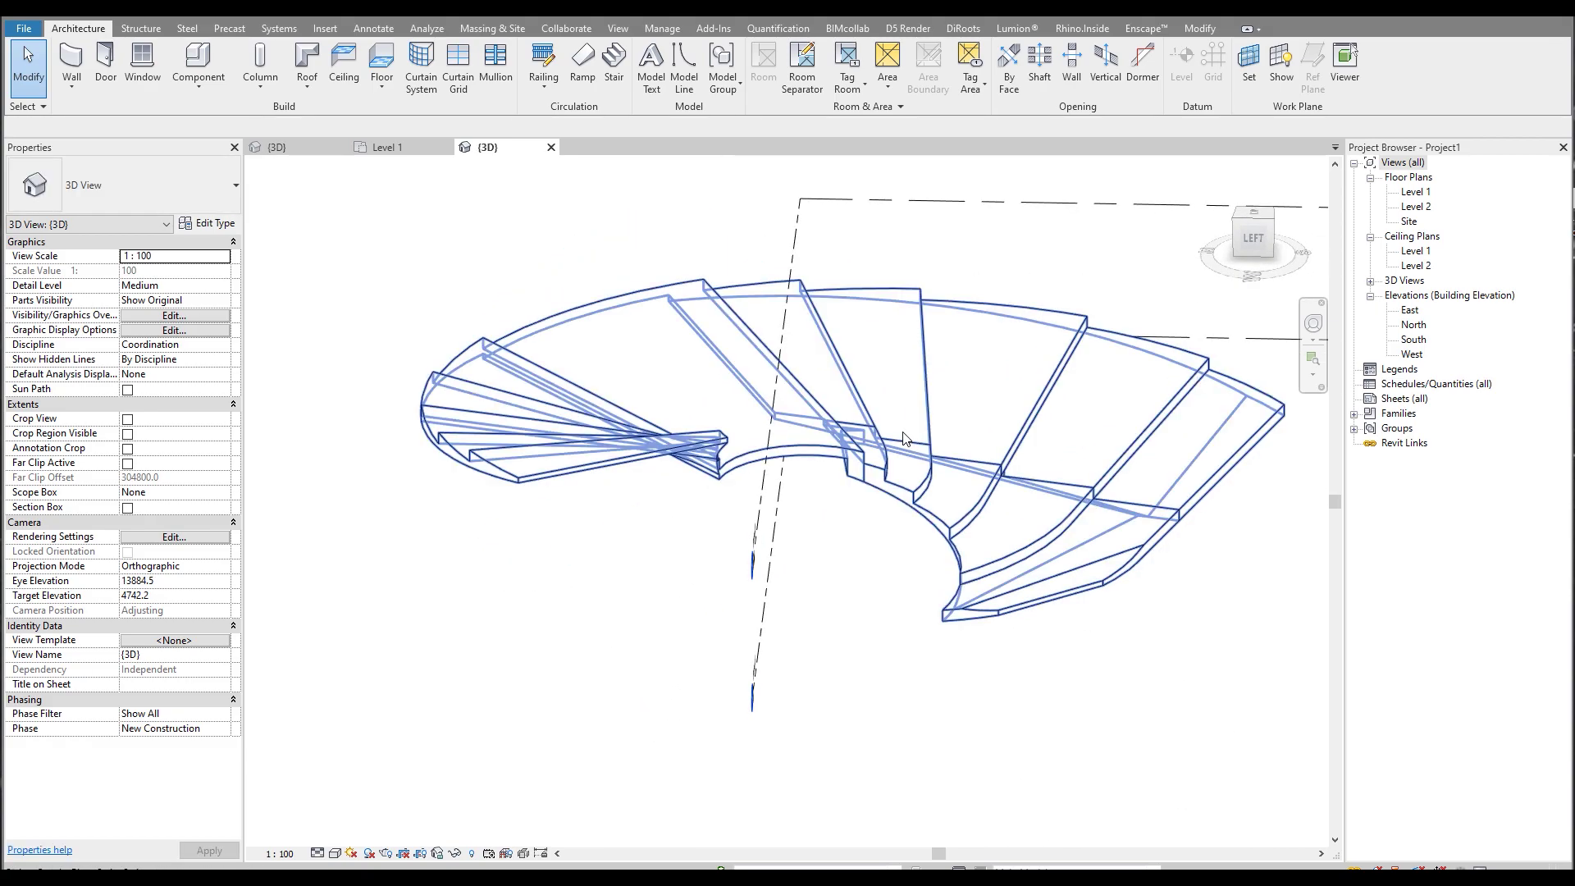
middle_click_drag(865, 589, 640, 517, "shift")
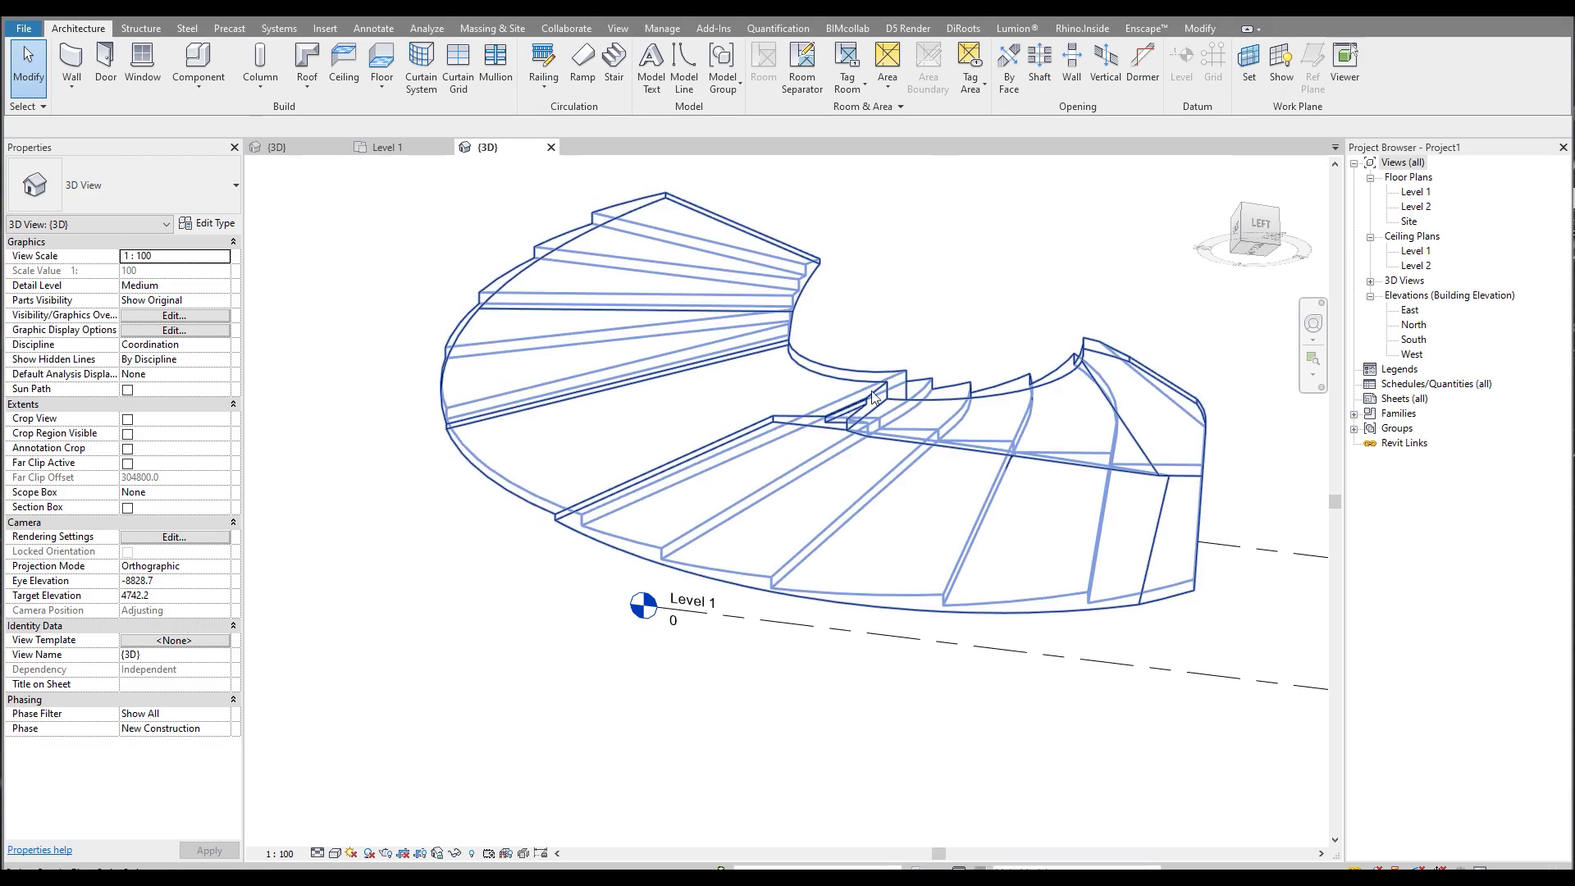
middle_click_drag(872, 395, 553, 643, "shift")
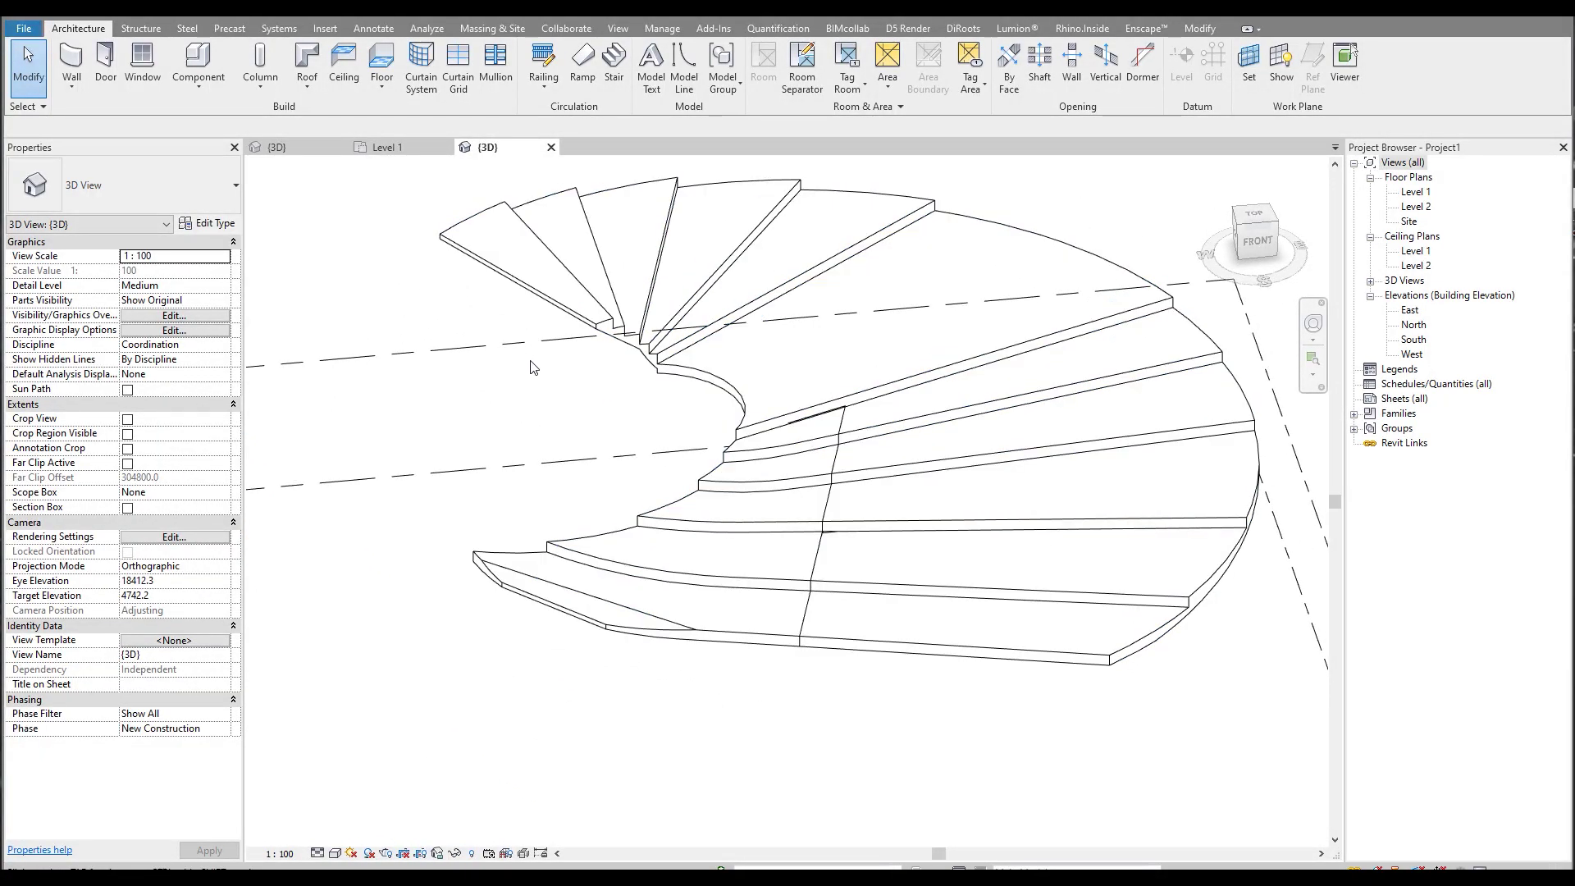
middle_click_drag(607, 446, 857, 621, "shift")
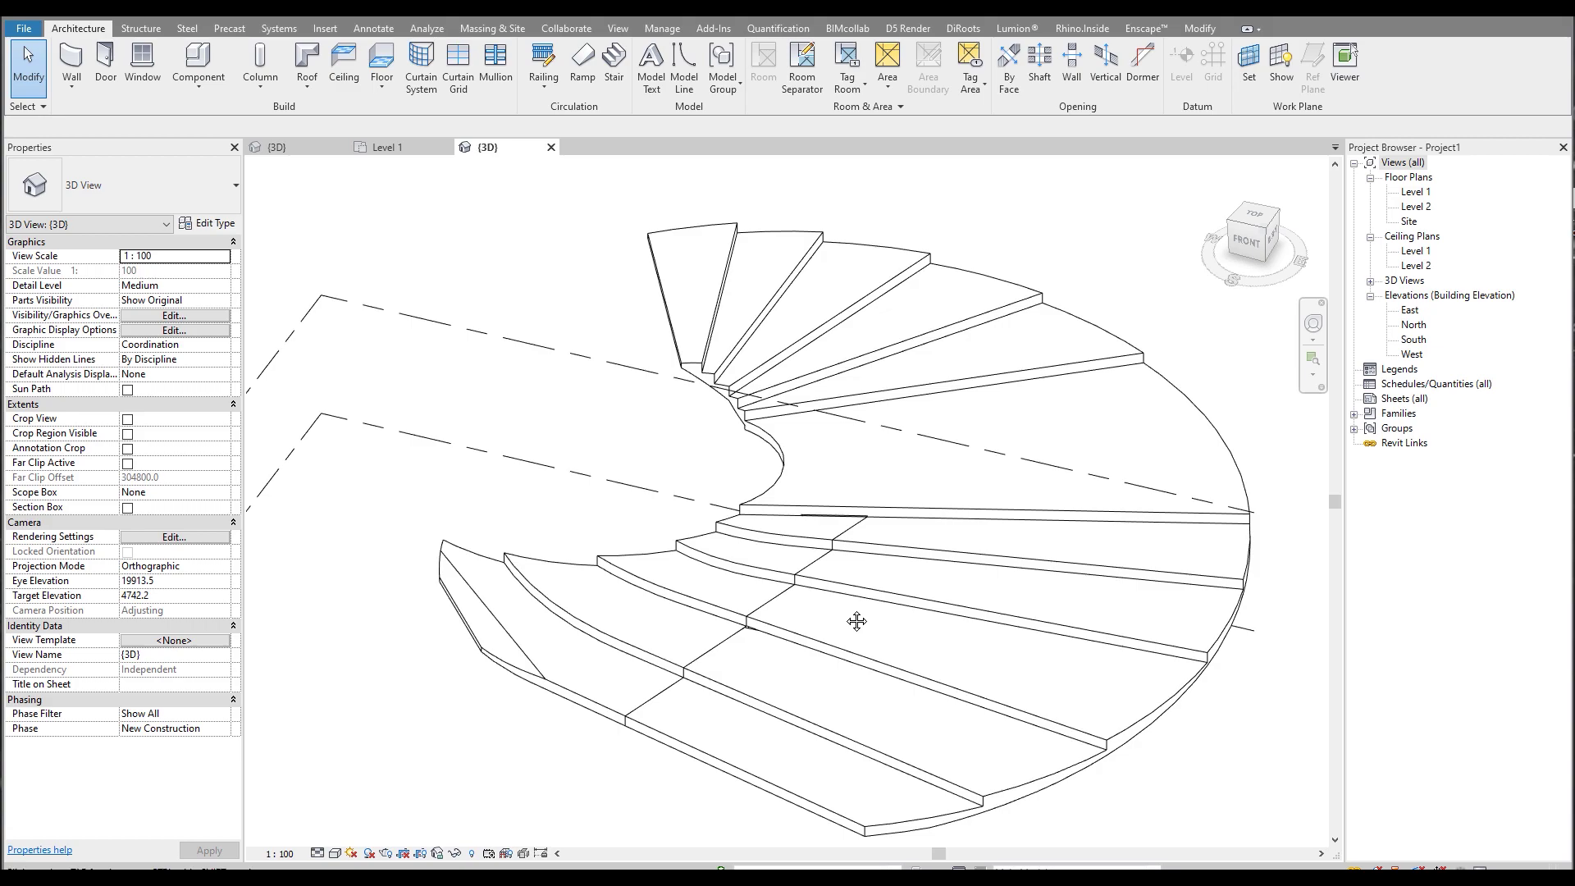
left_click(857, 622)
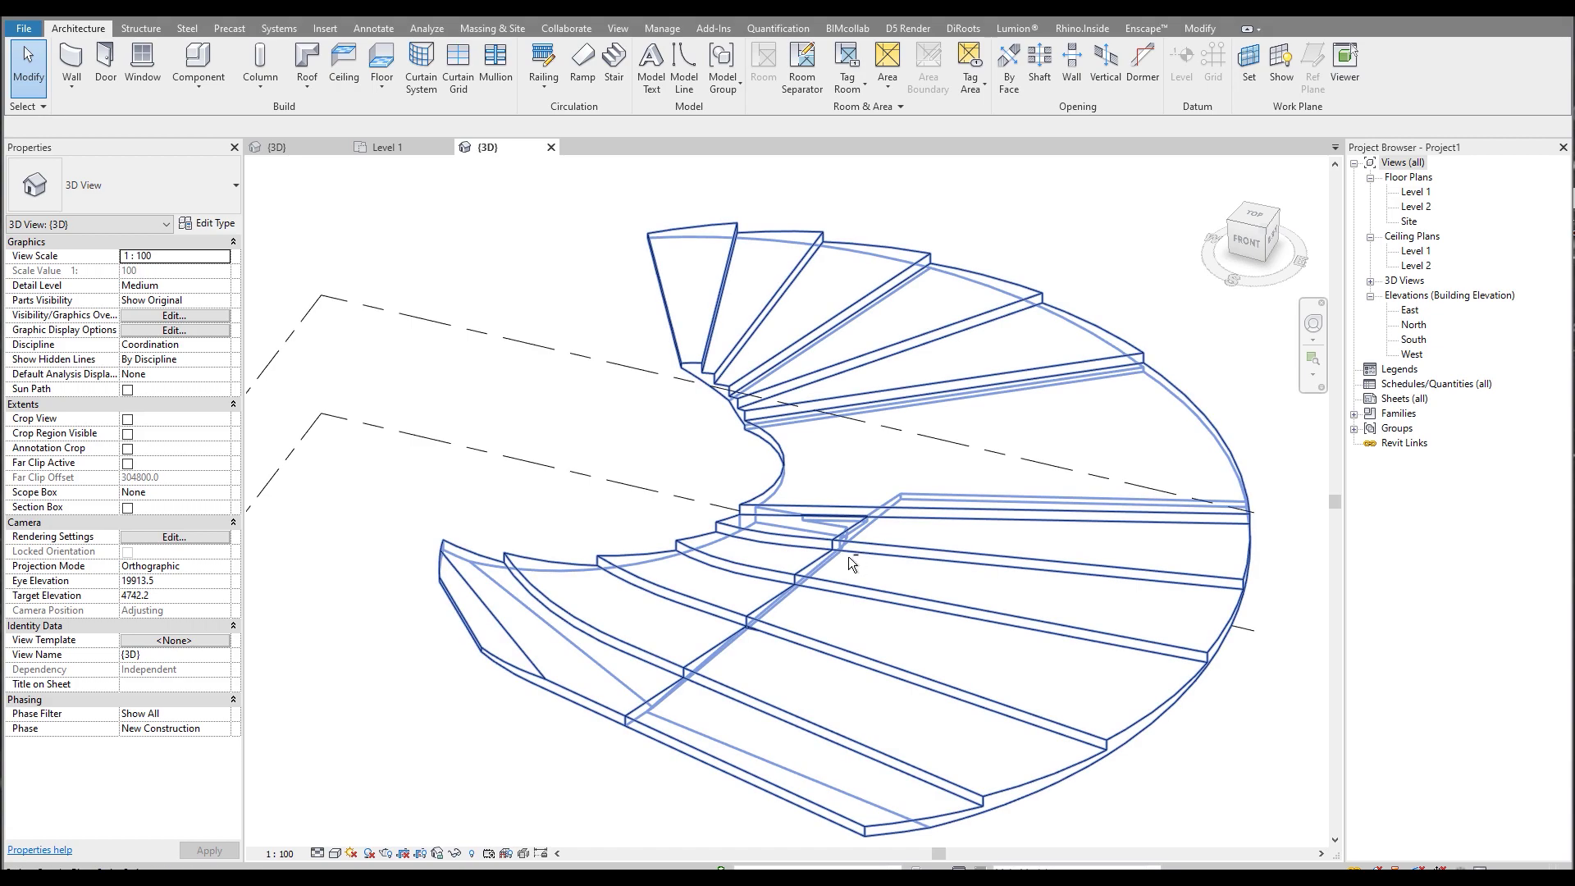
middle_click_drag(849, 556, 872, 515, "shift")
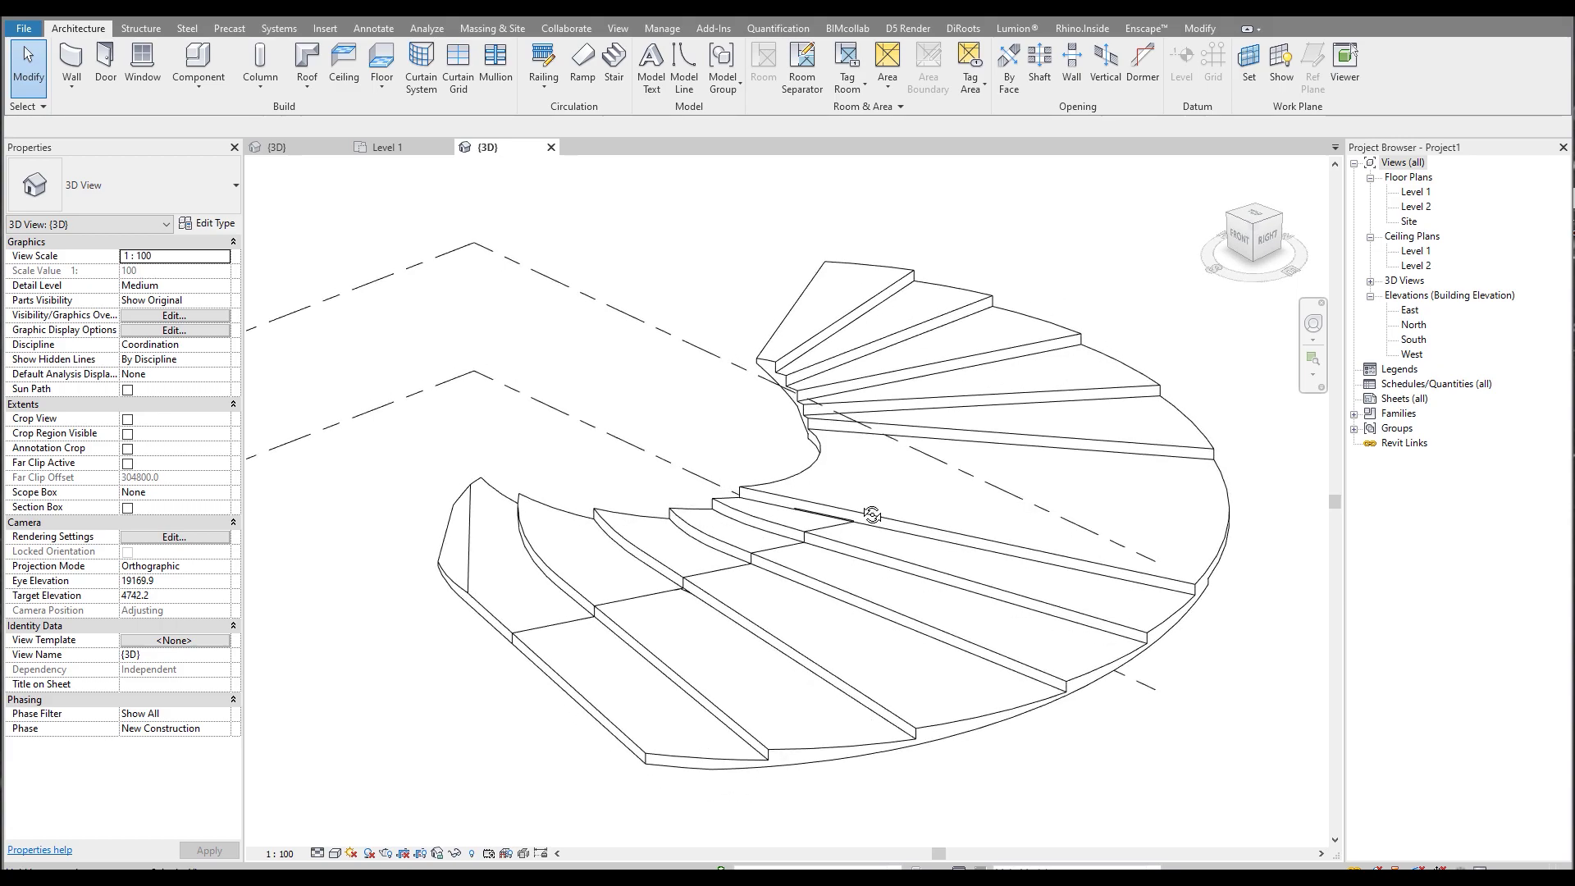